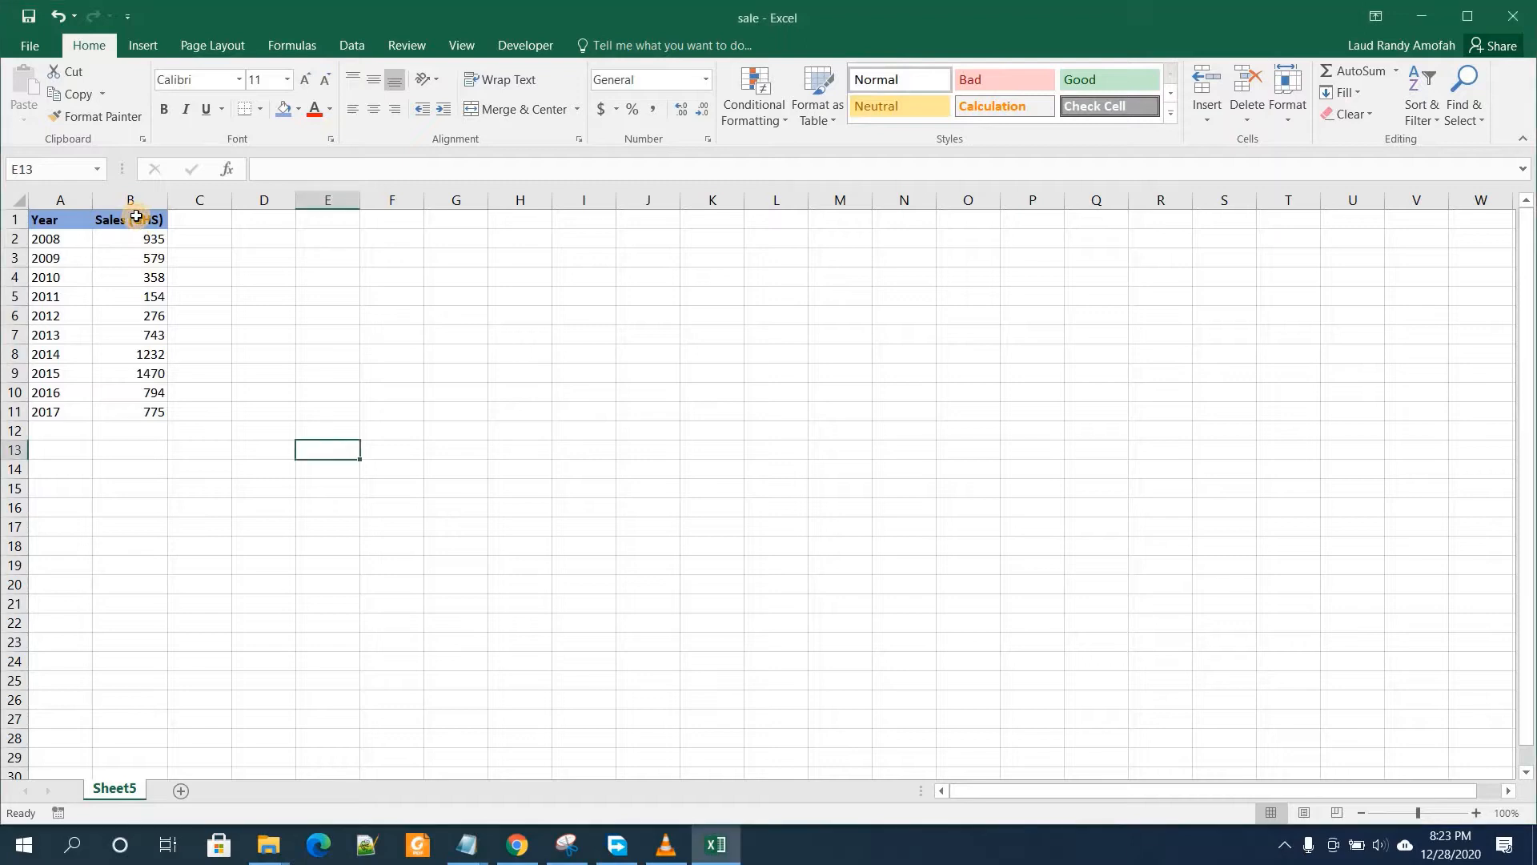
- Give the Sales (GHS) header cell B1 a light orange fill
click(138, 222)
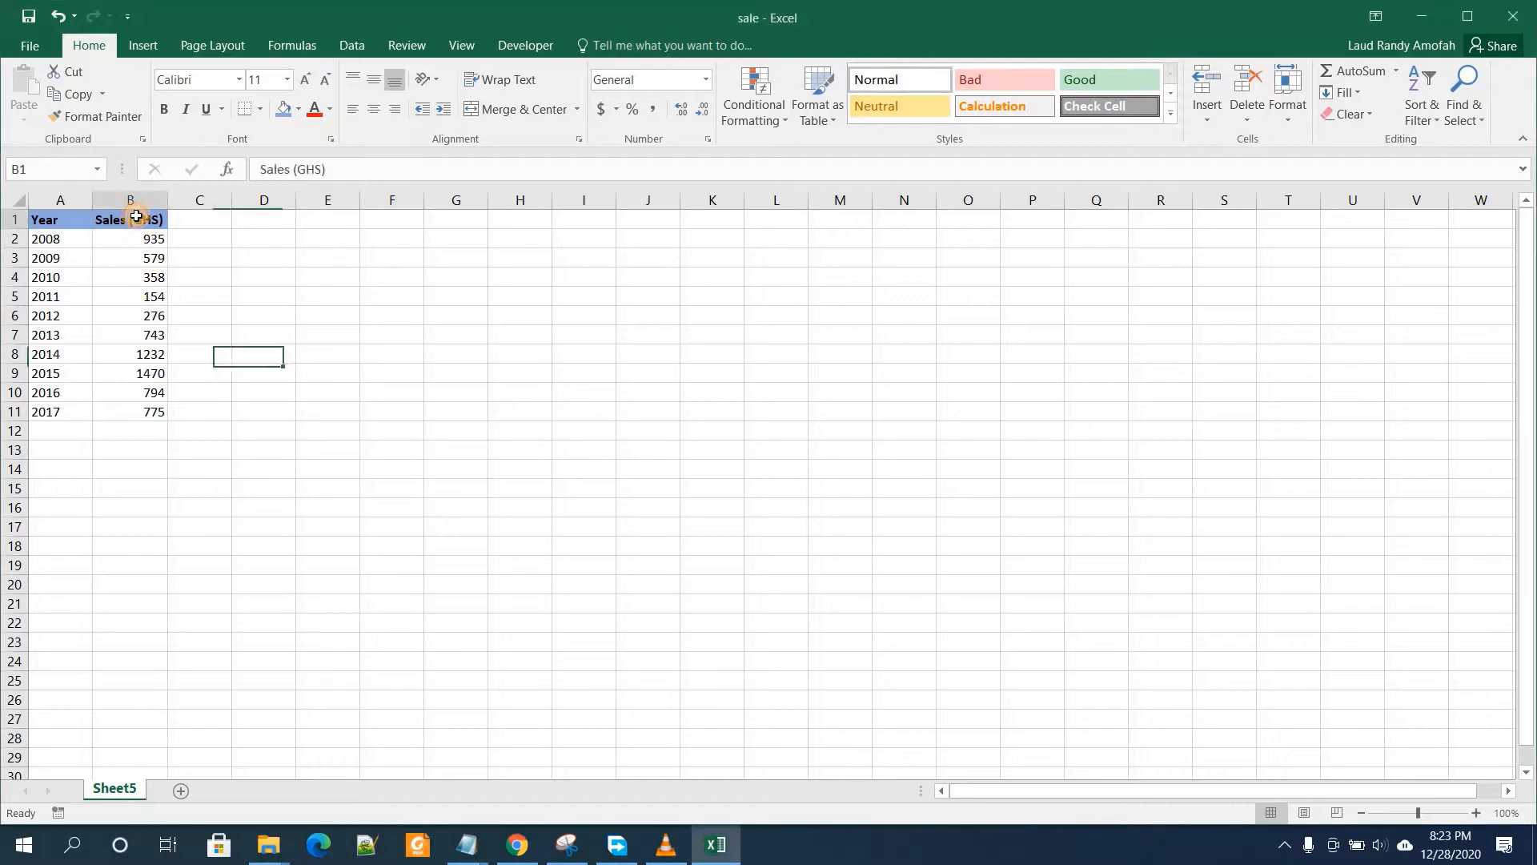
click(298, 110)
click(66, 218)
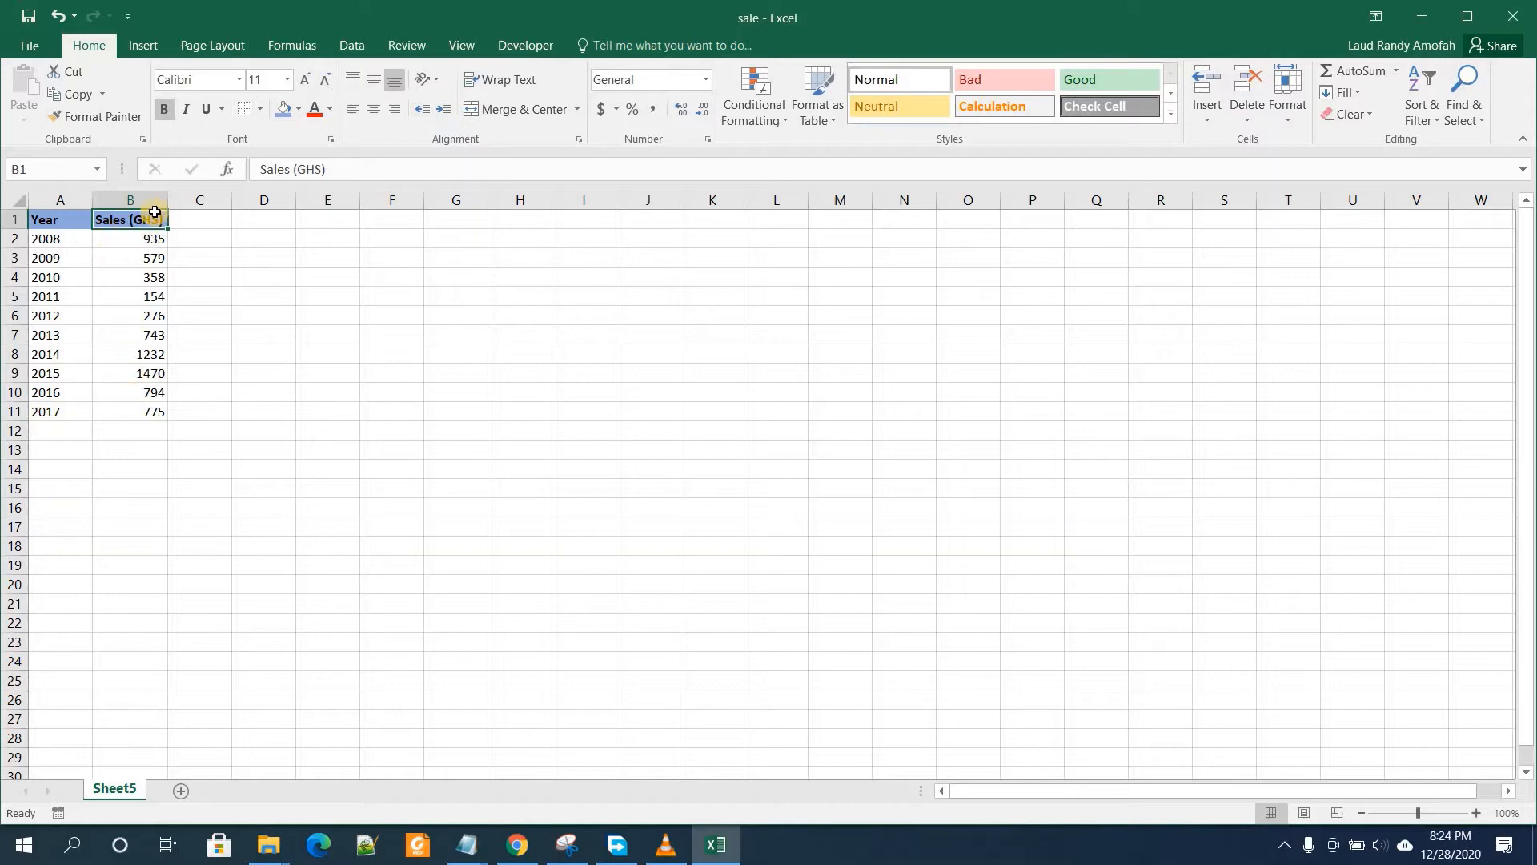
click(295, 111)
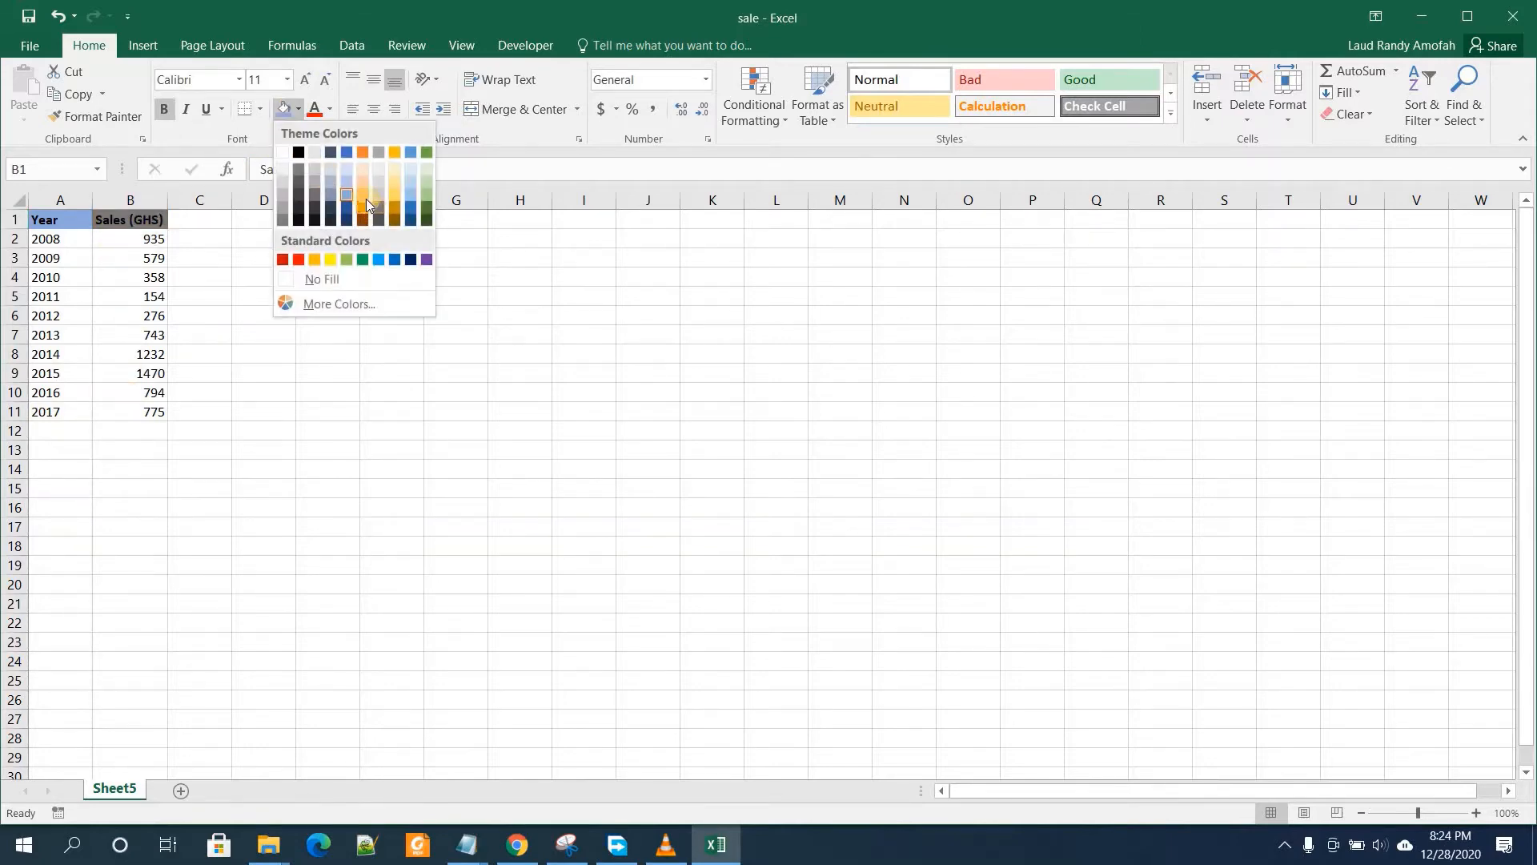
click(365, 199)
click(202, 296)
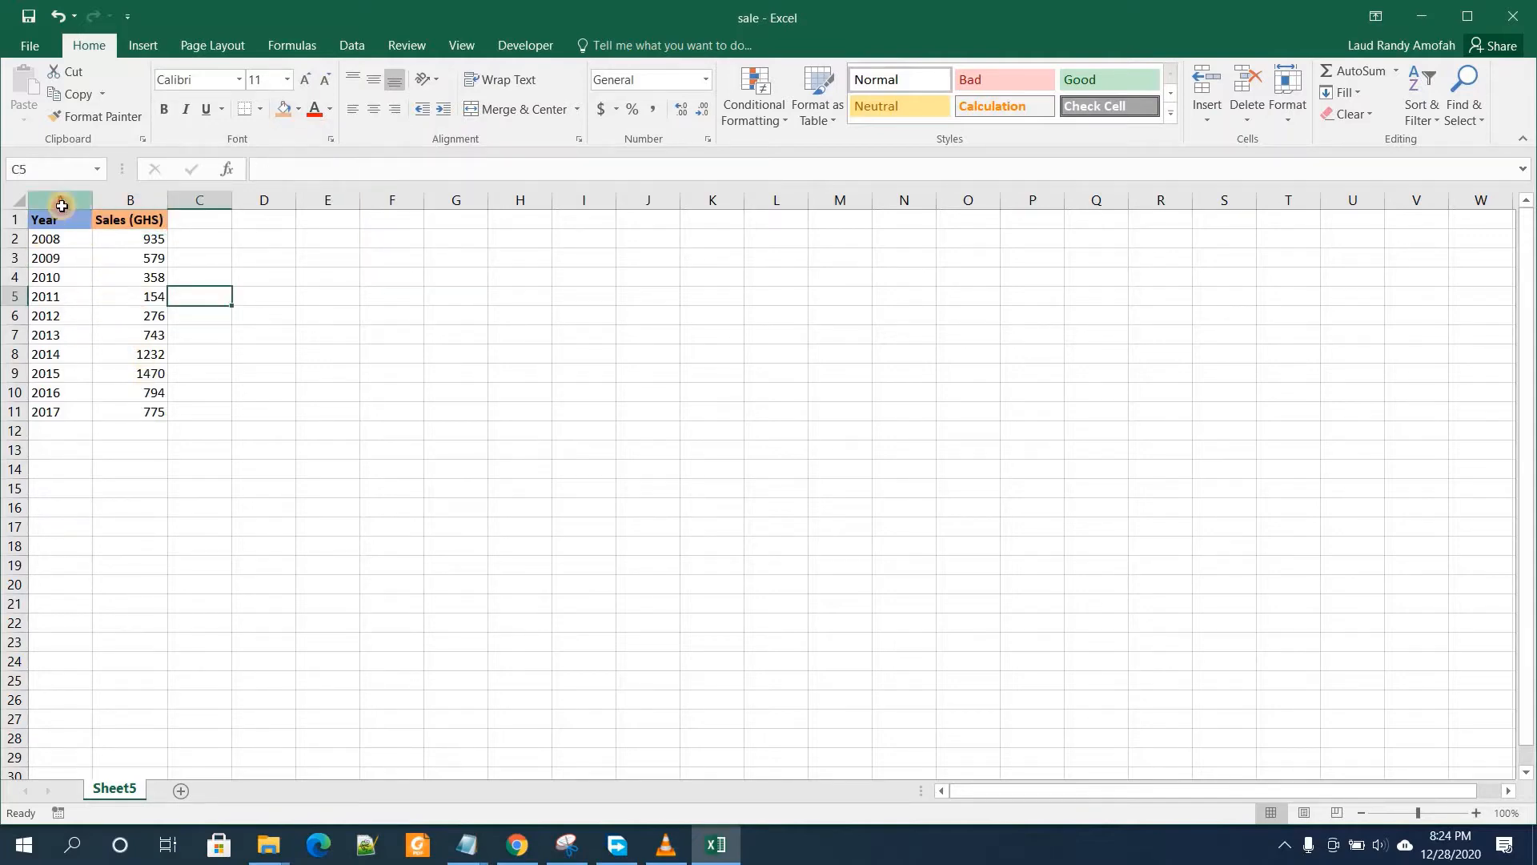
- Insert a line chart of Sales (GHS) by year from columns A and B, and enlarge it toward its upper-left corner
drag(60, 202, 131, 200)
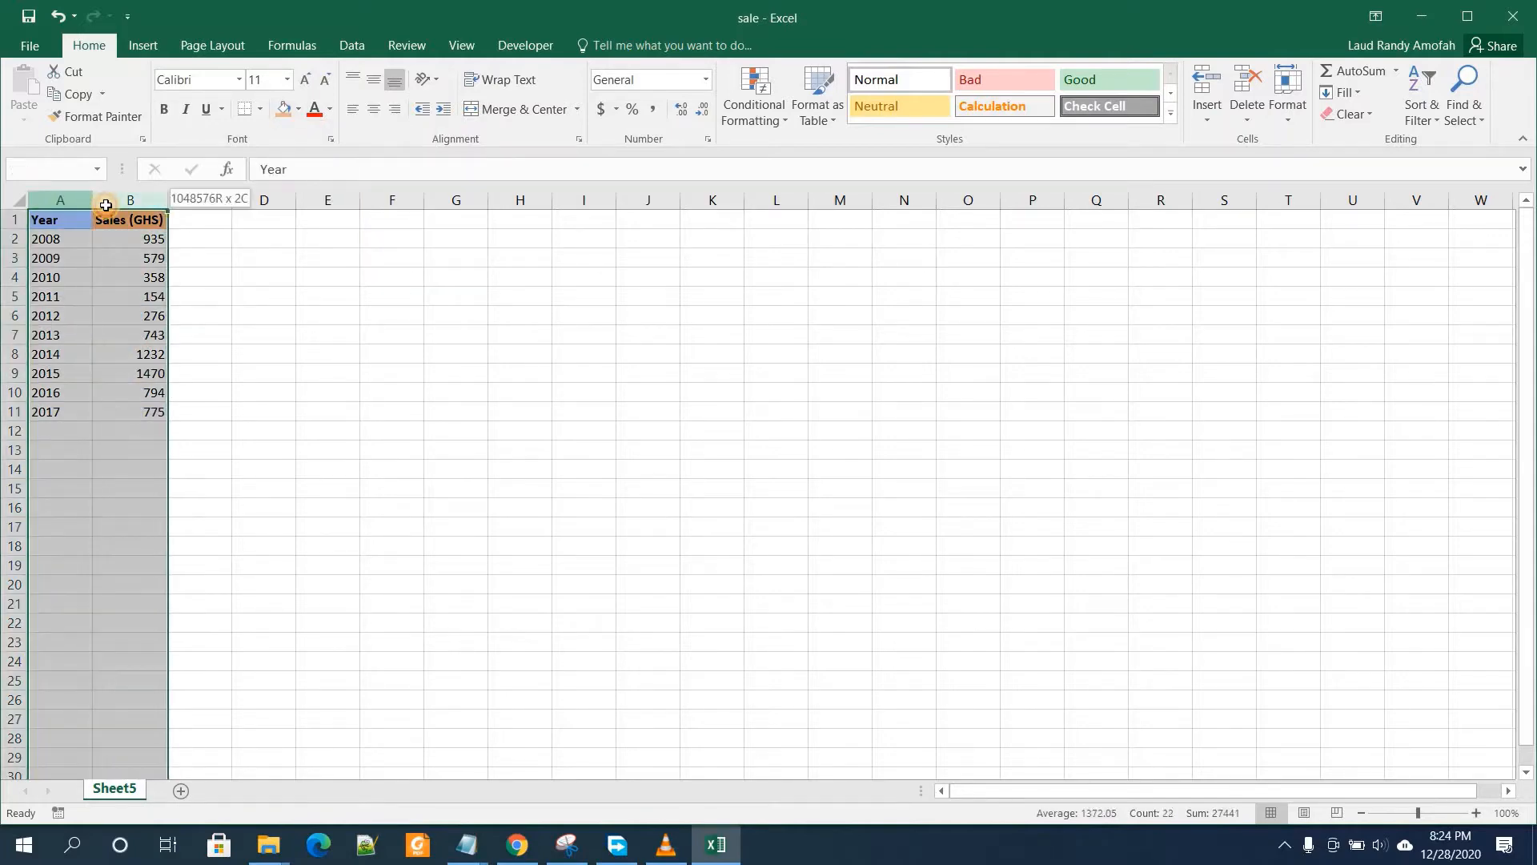
click(137, 50)
click(649, 98)
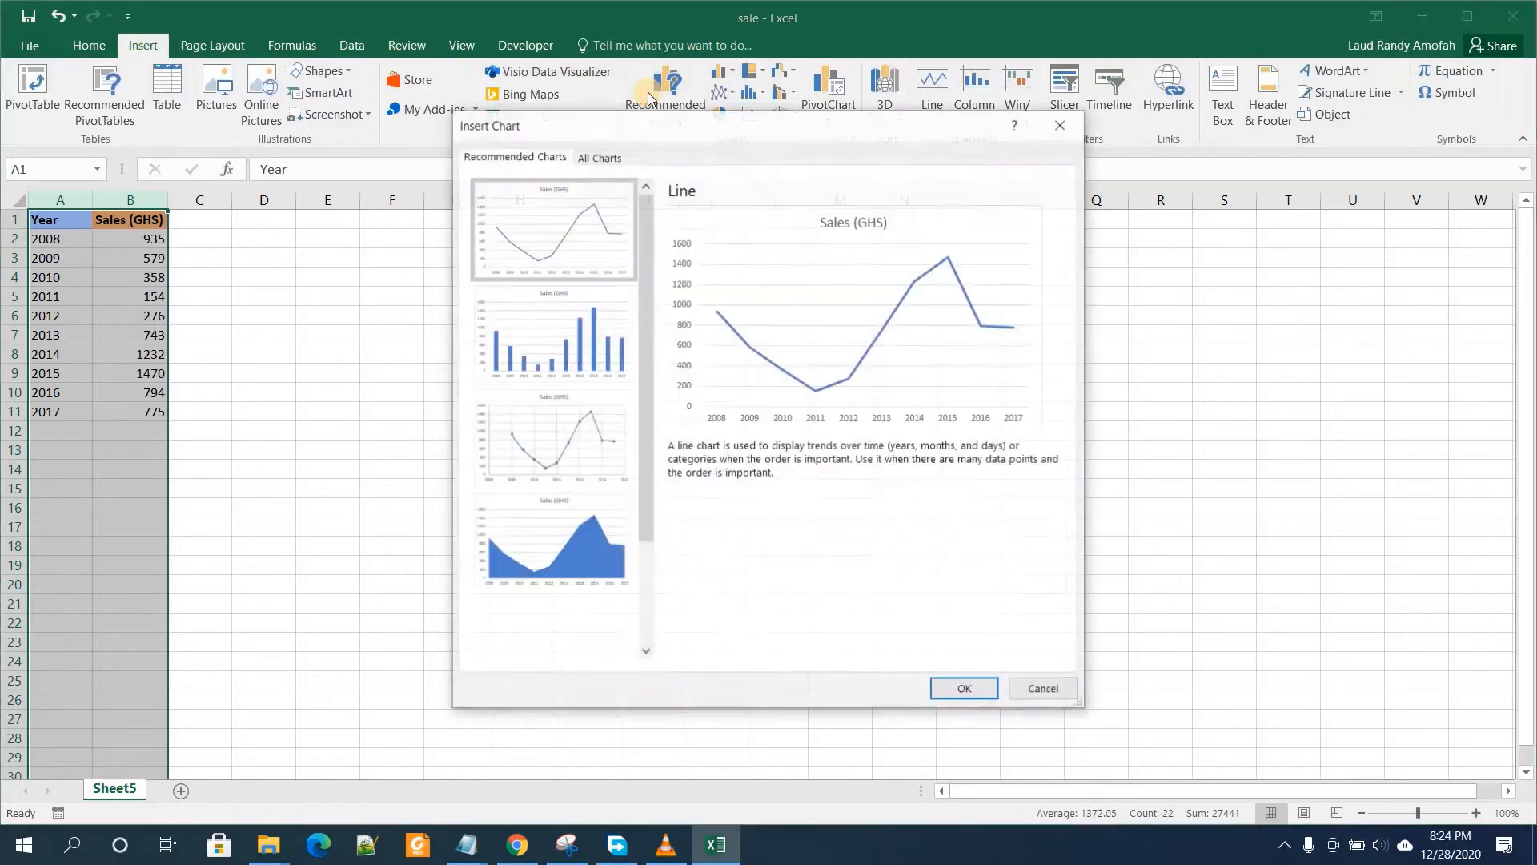
click(586, 158)
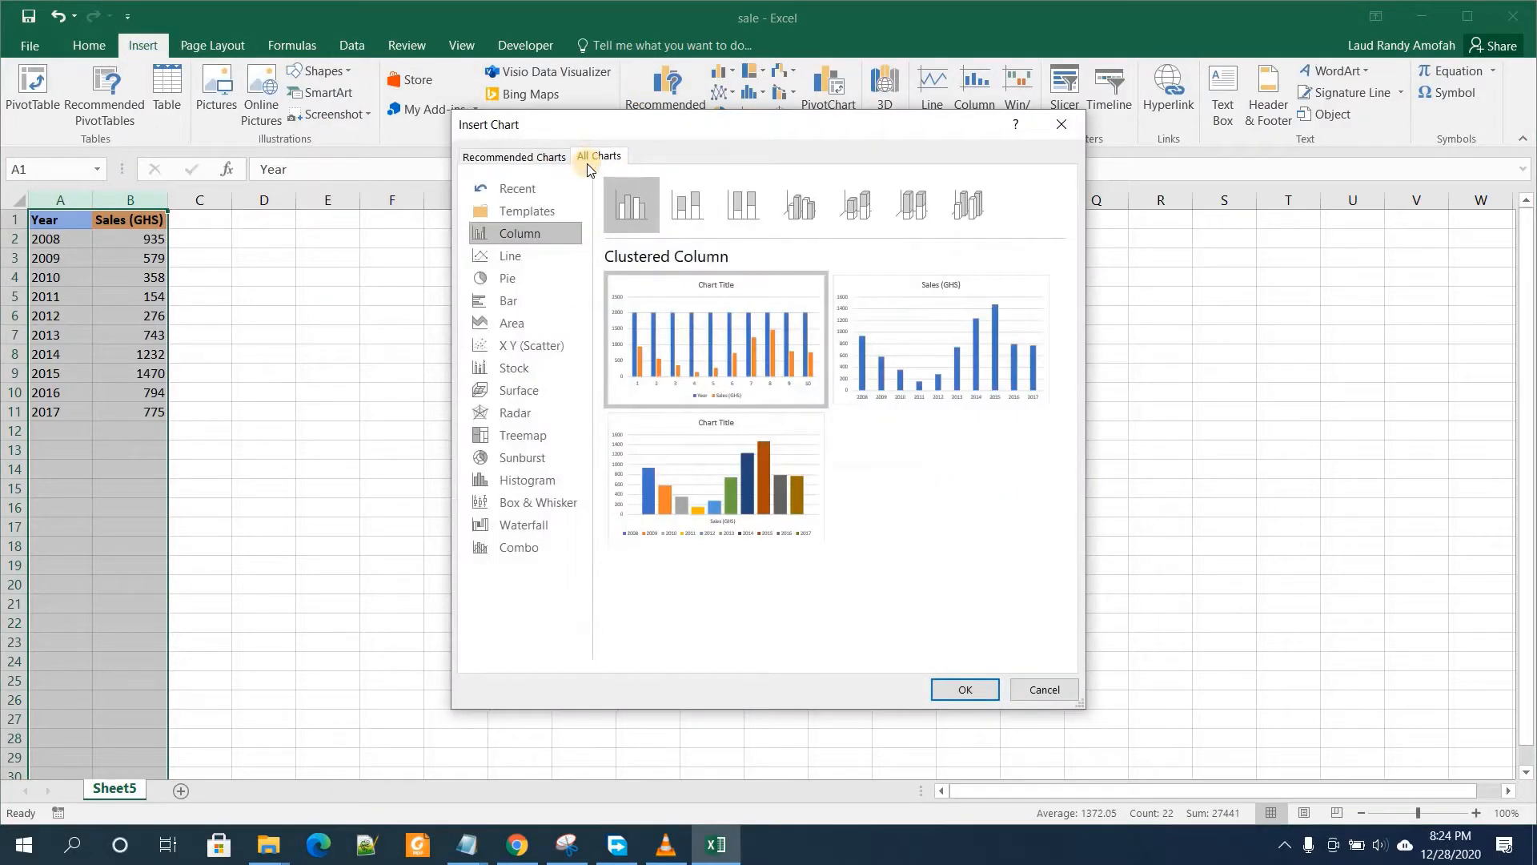
click(509, 256)
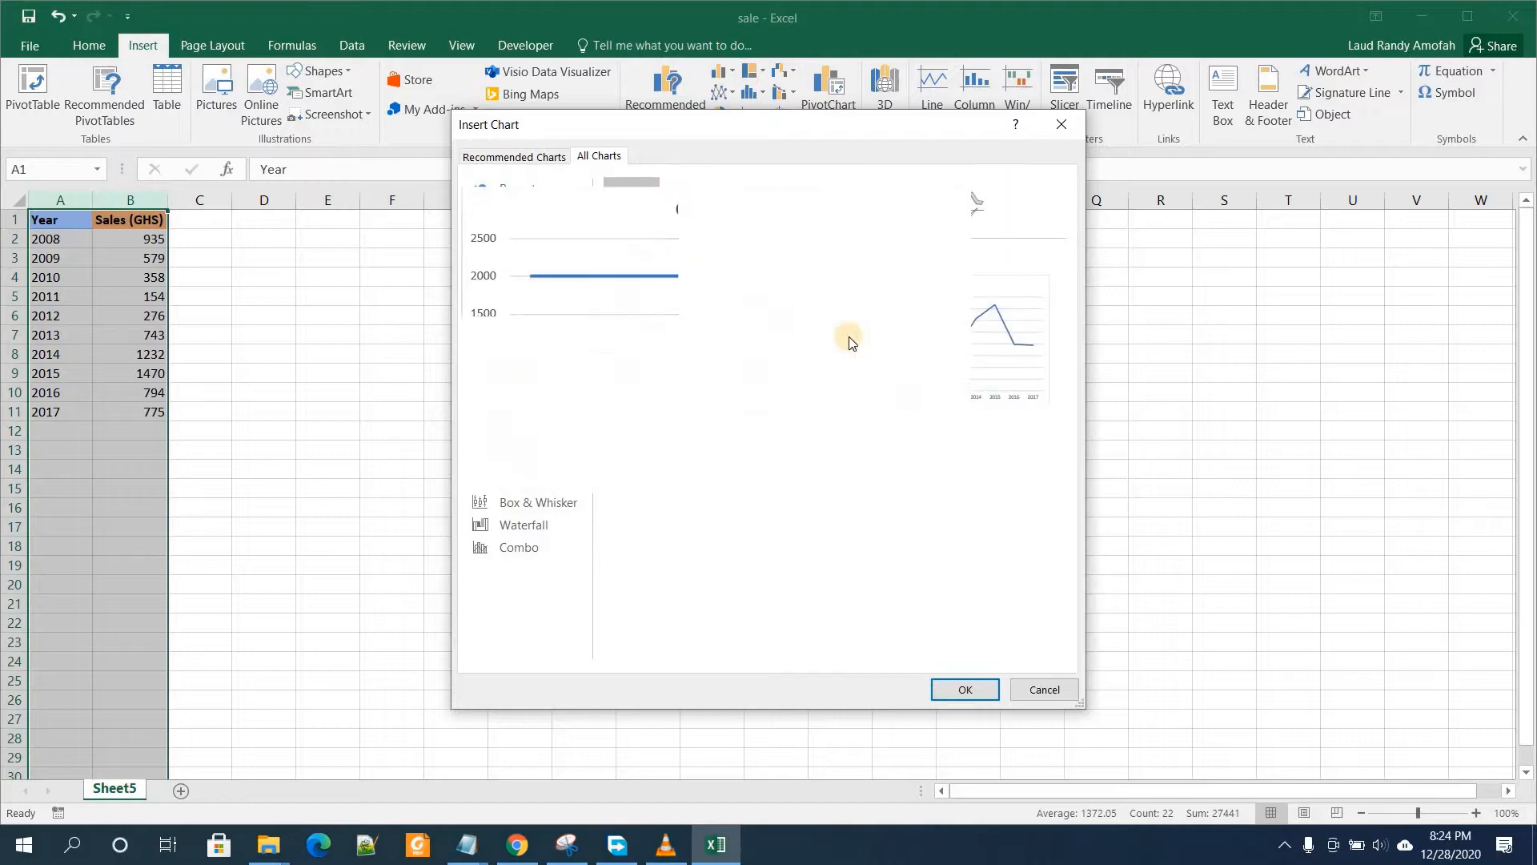
mouse_move(899, 347)
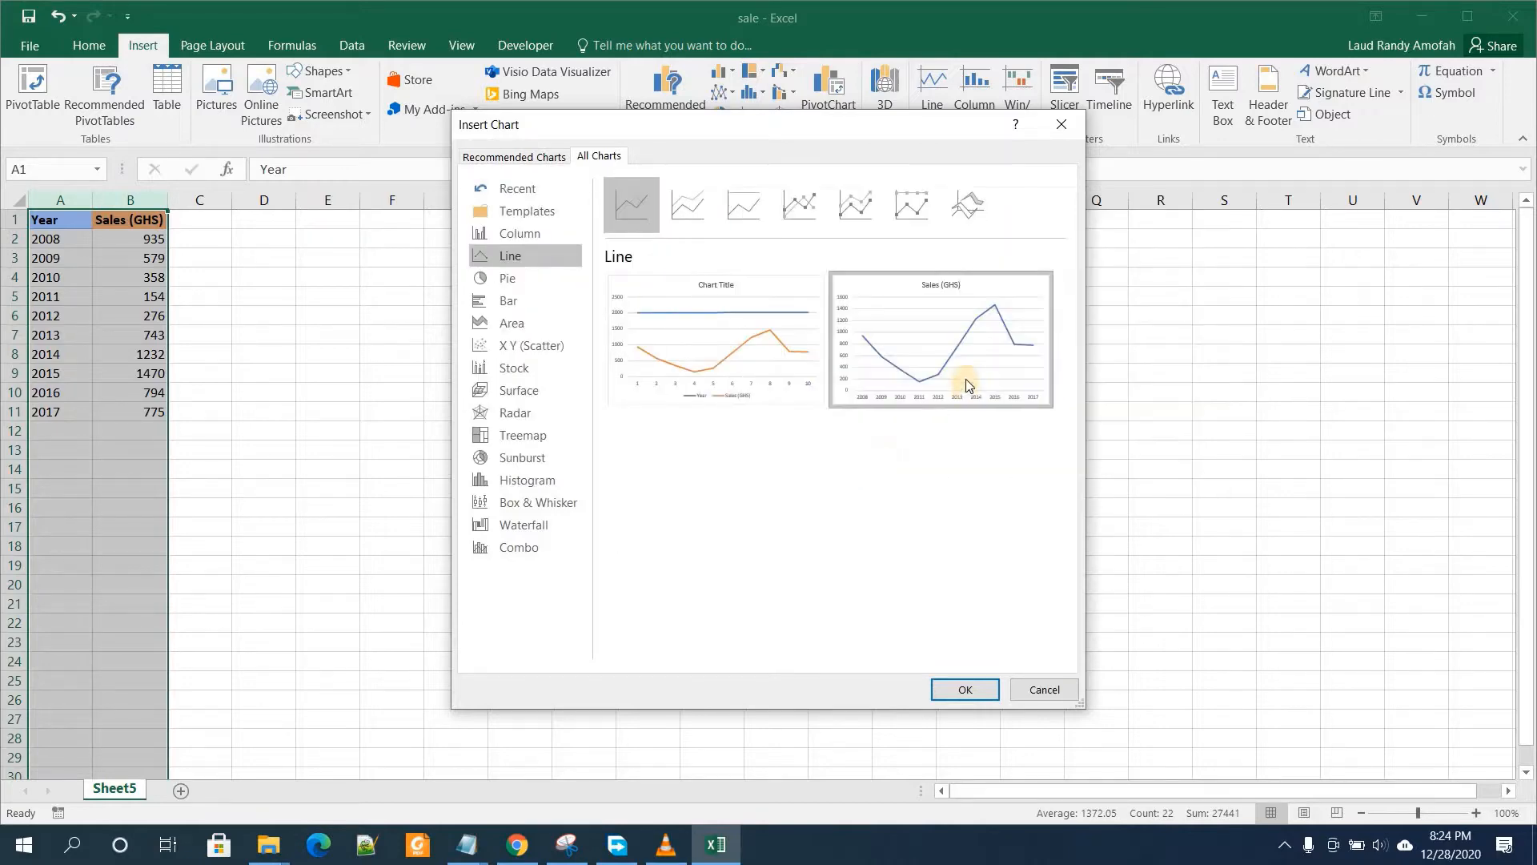
click(954, 686)
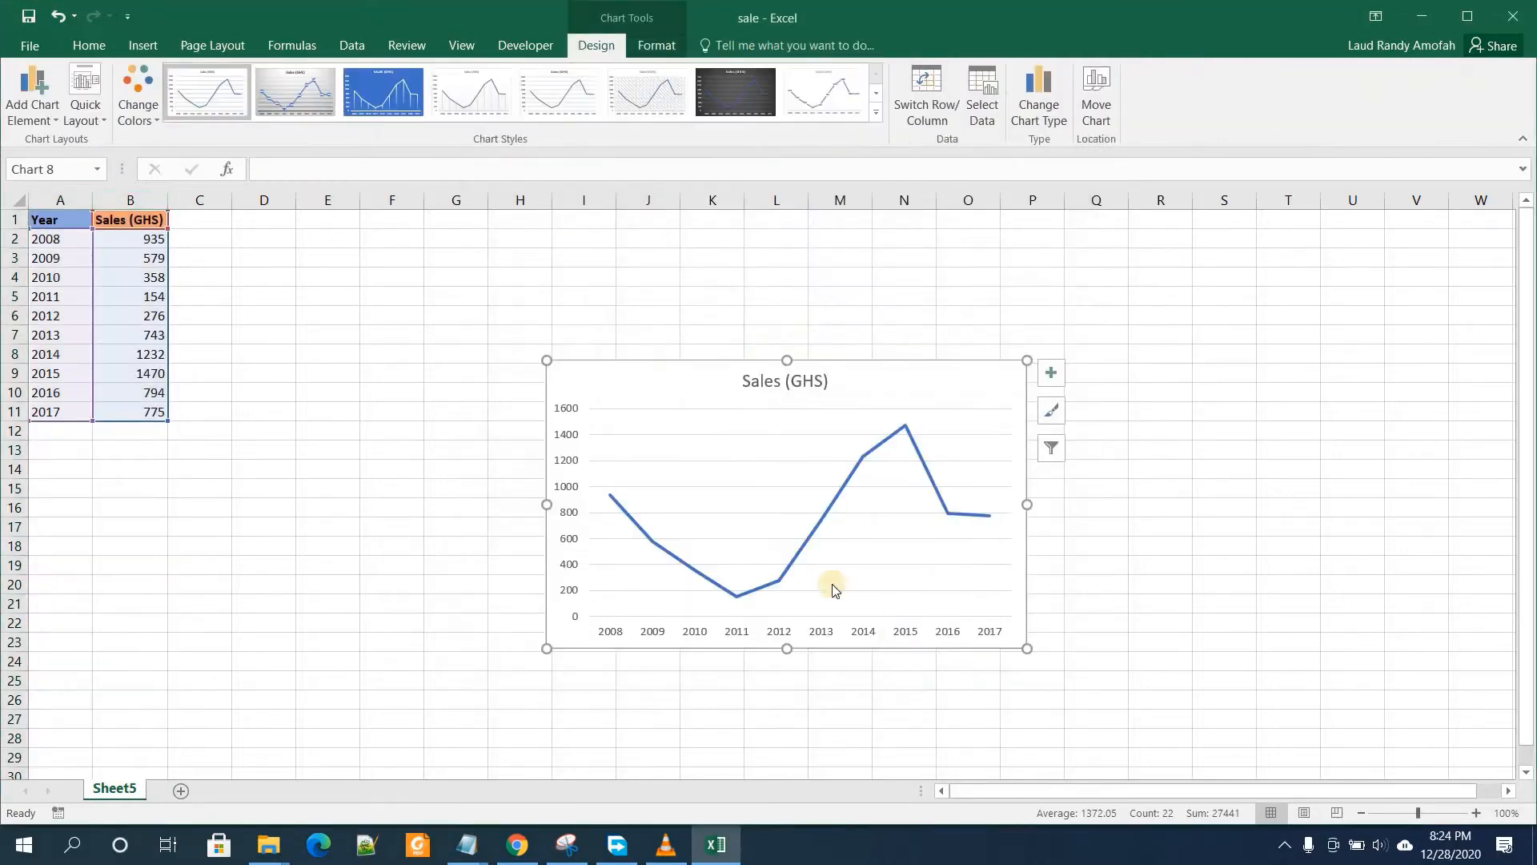
drag(541, 355, 483, 316)
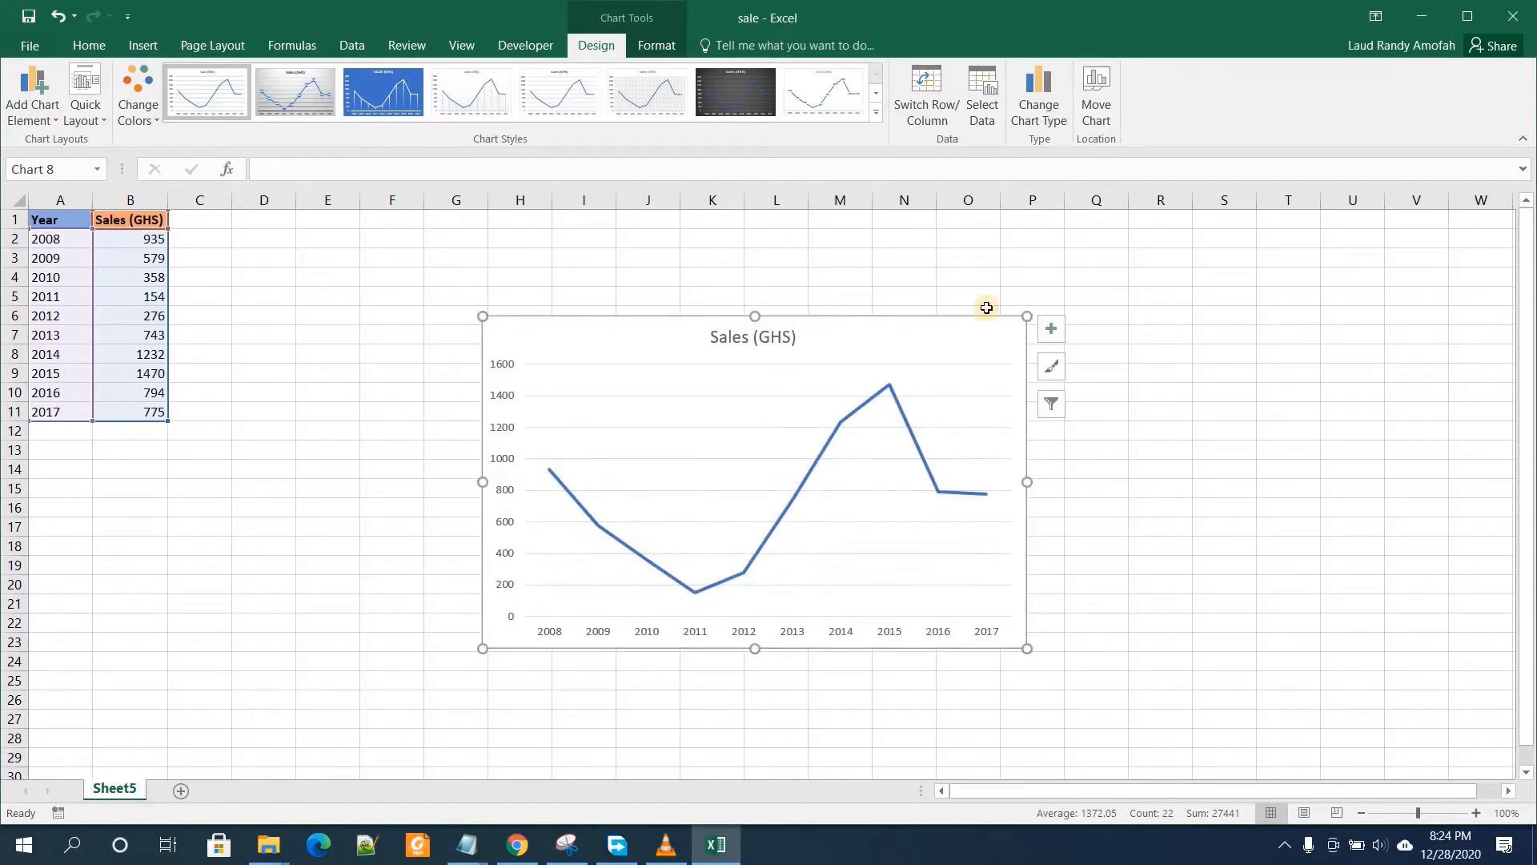
- Add axis titles to the line chart and set the vertical axis title to "Sales(GHS)"
click(1051, 335)
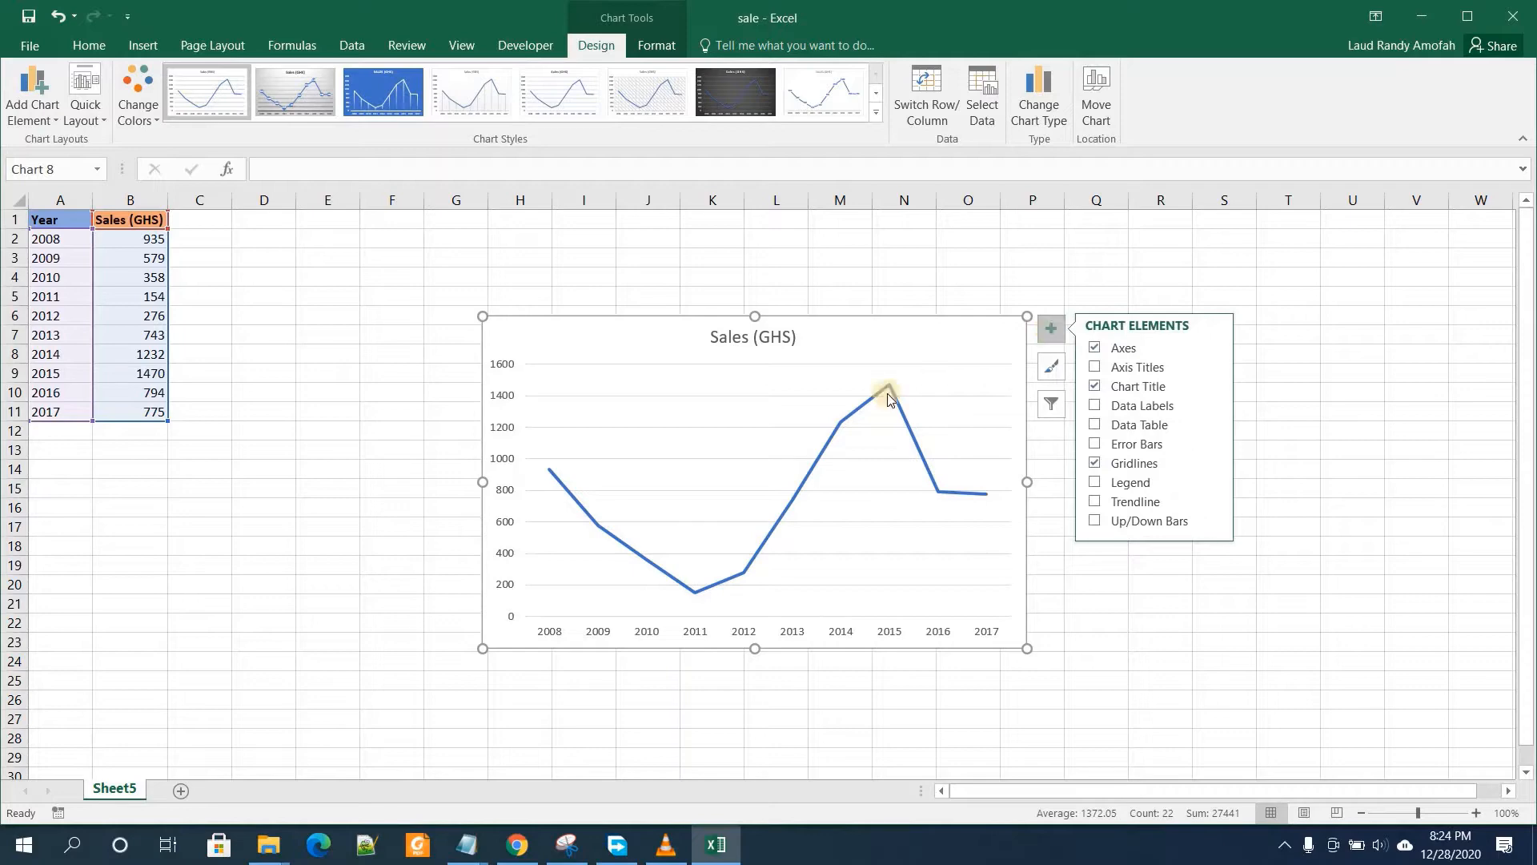
click(707, 373)
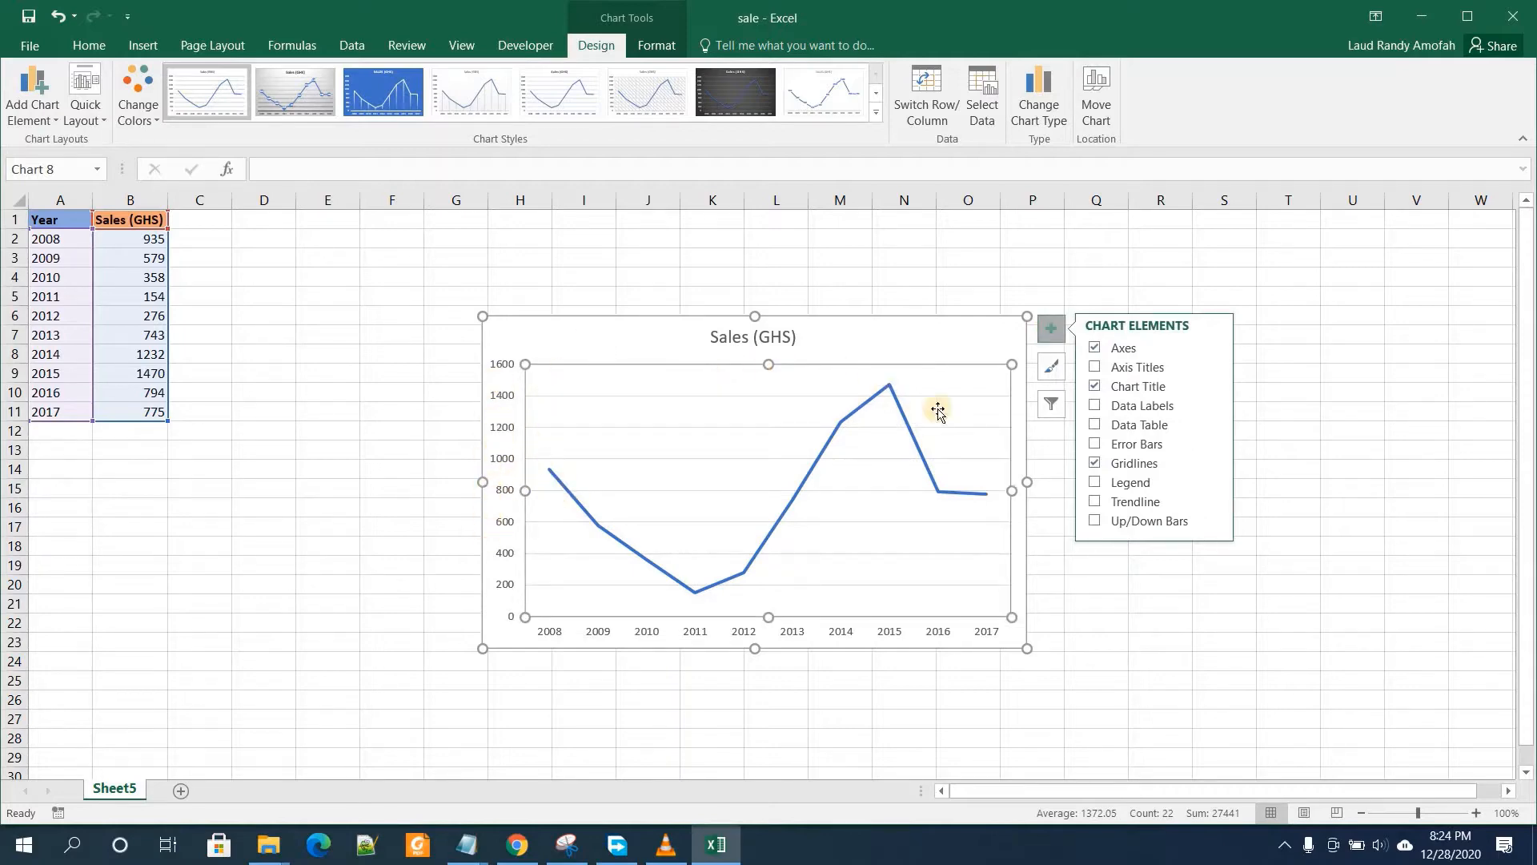
click(1105, 368)
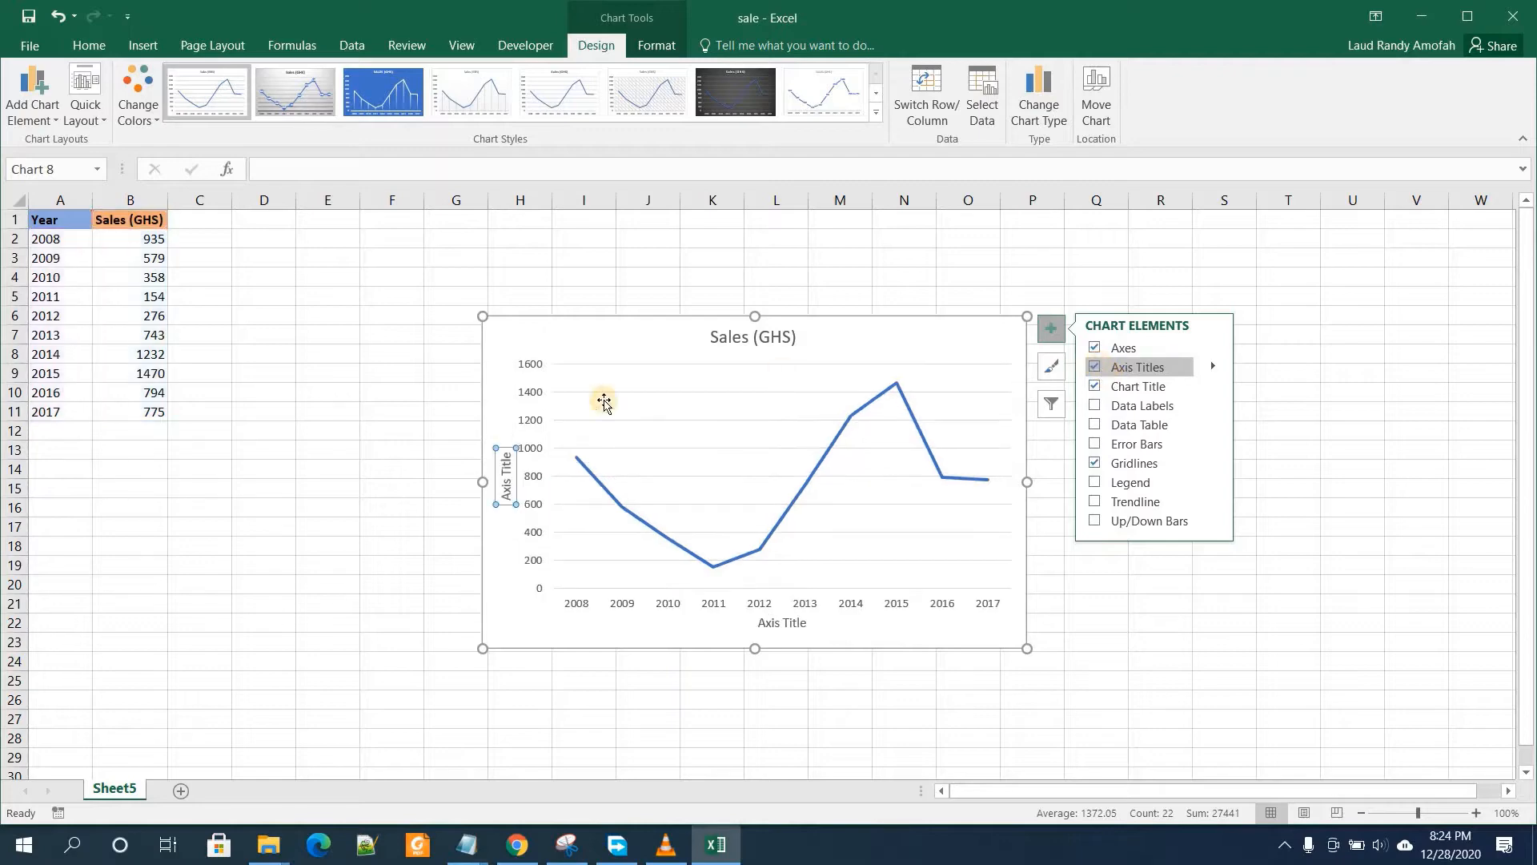
click(502, 468)
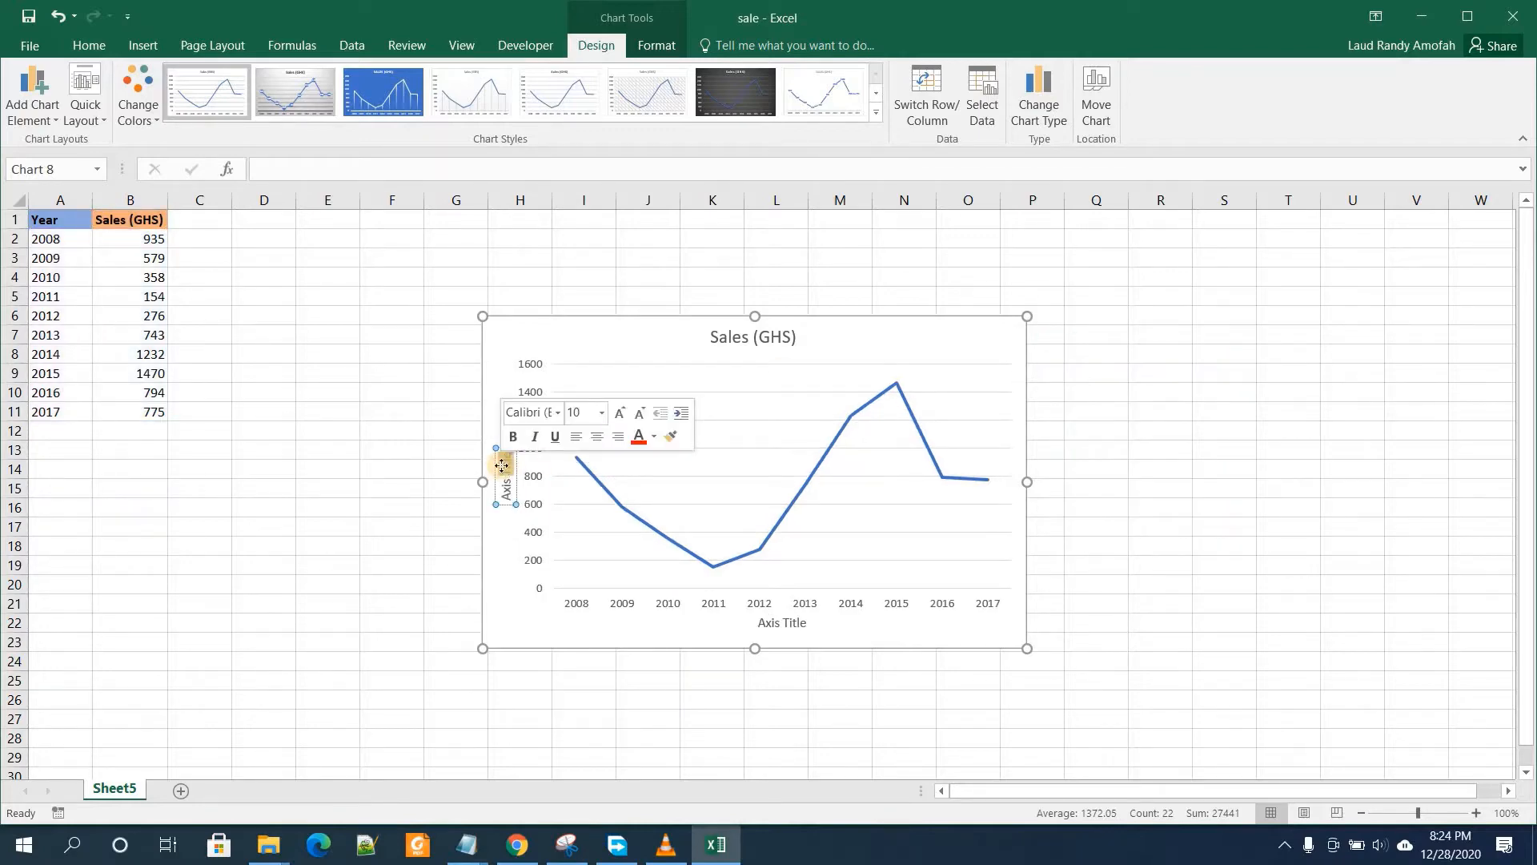
key(BackSpace)
key(BackSpace)
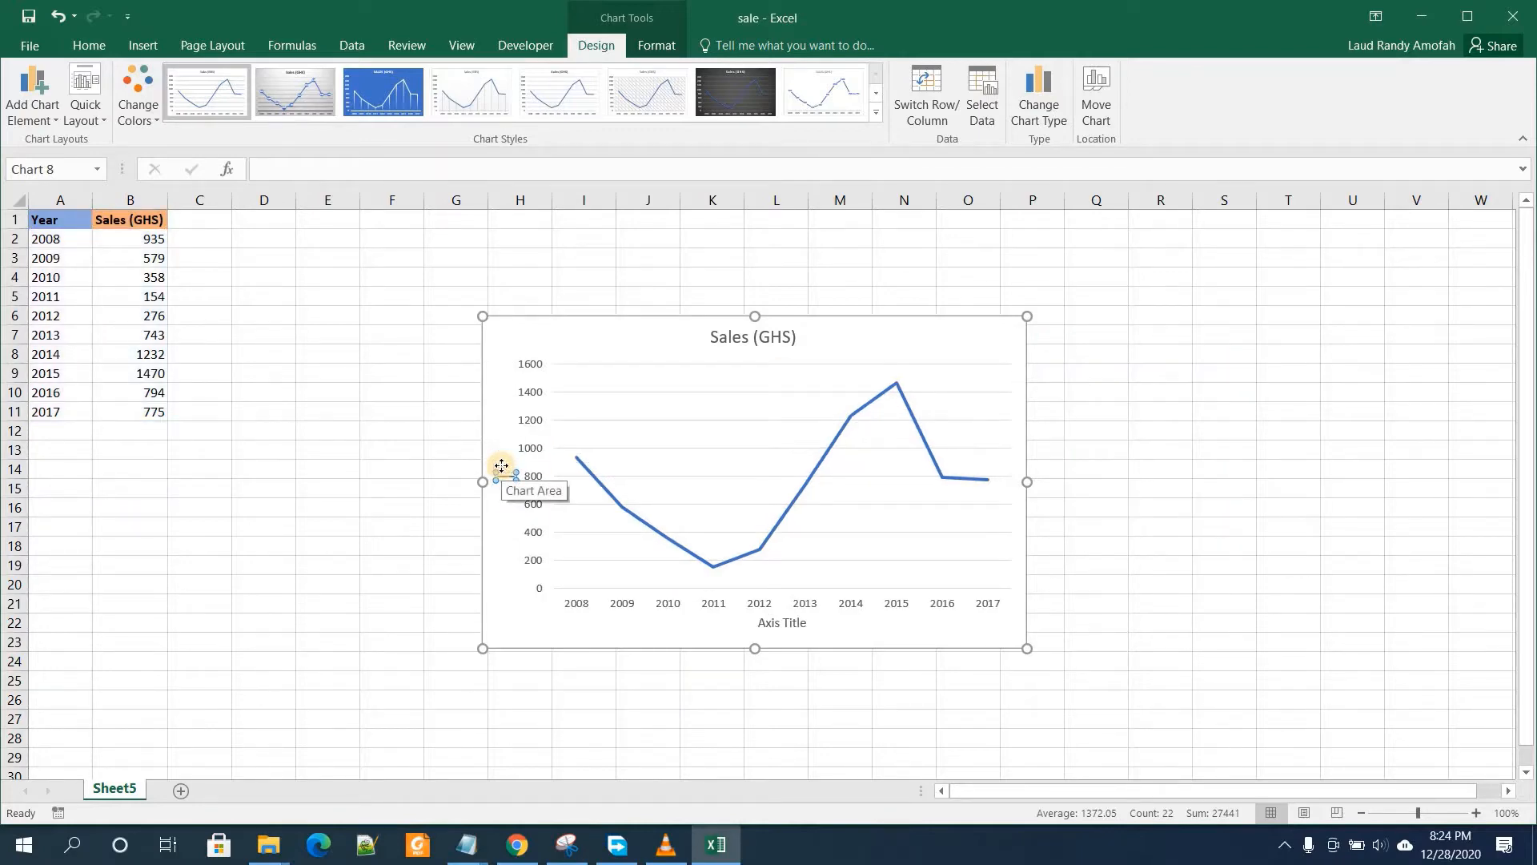
text(Sales(GHS)
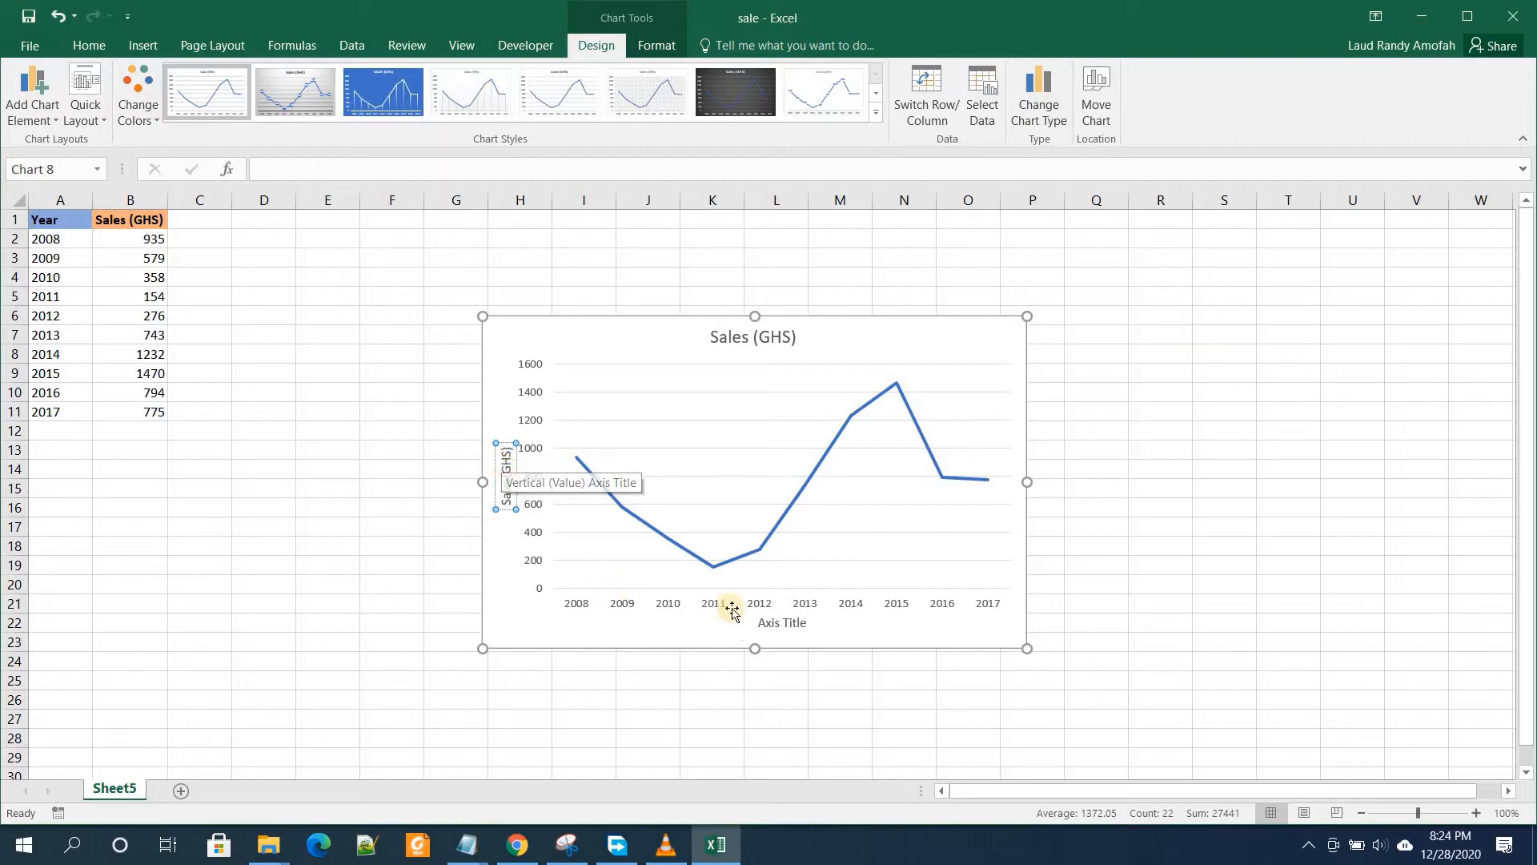
- Replace the horizontal axis title placeholder with "Years"
double_click(781, 624)
click(780, 624)
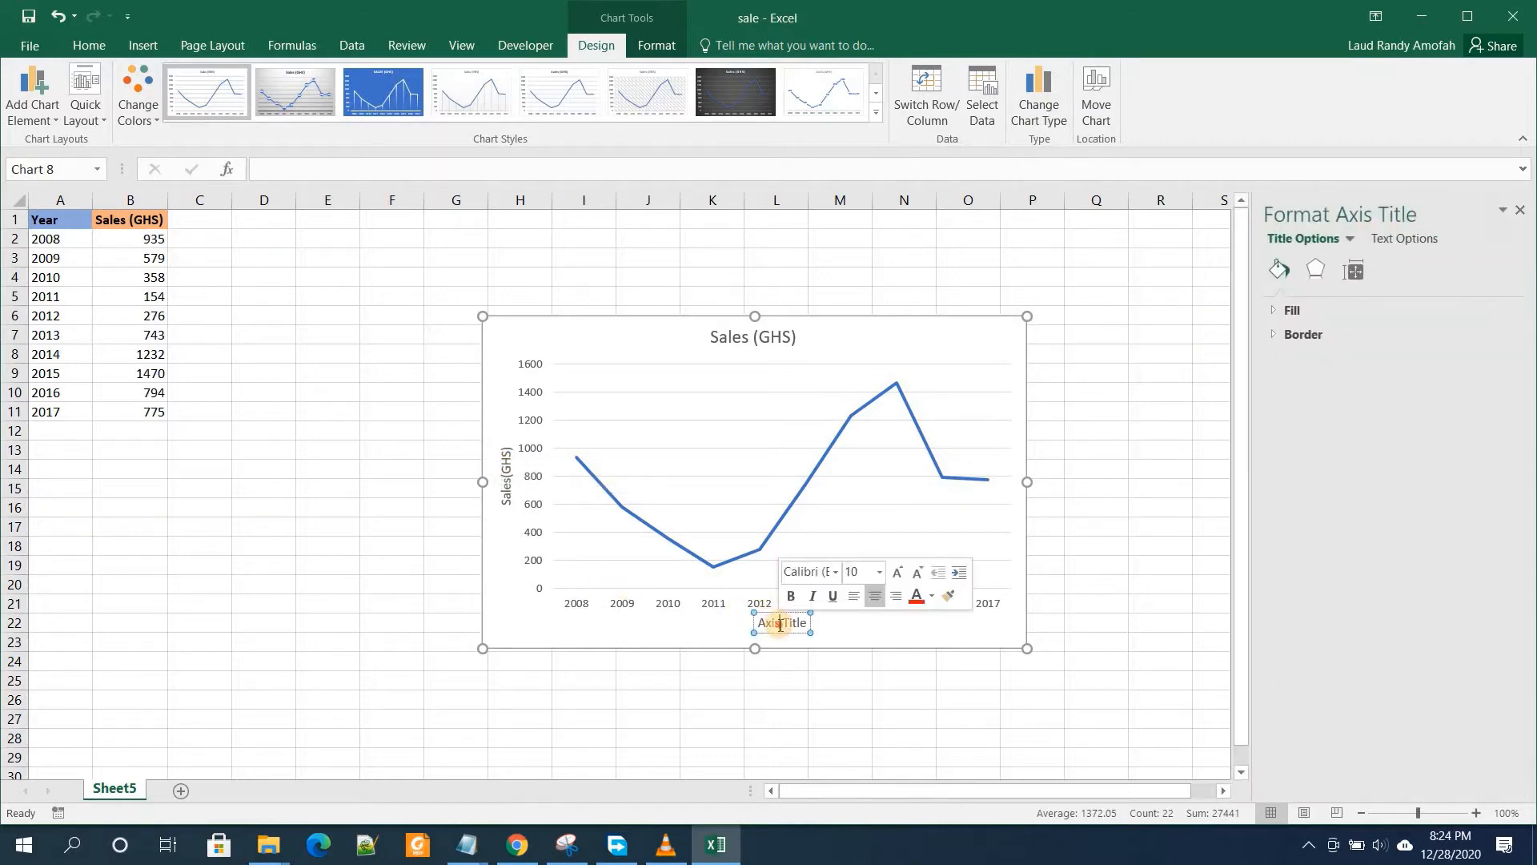
double_click(773, 624)
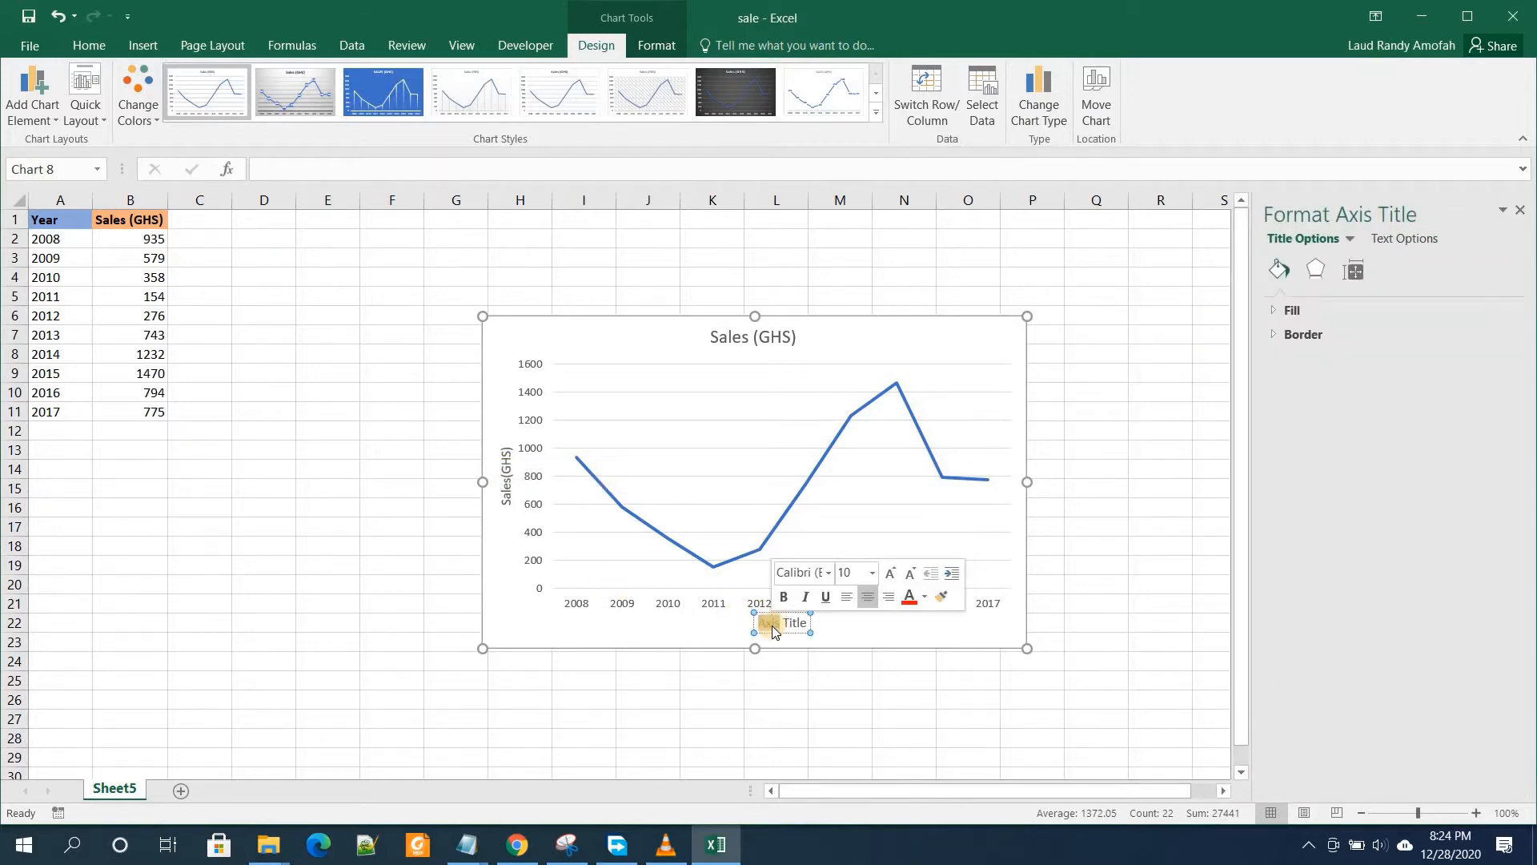
key(BackSpace)
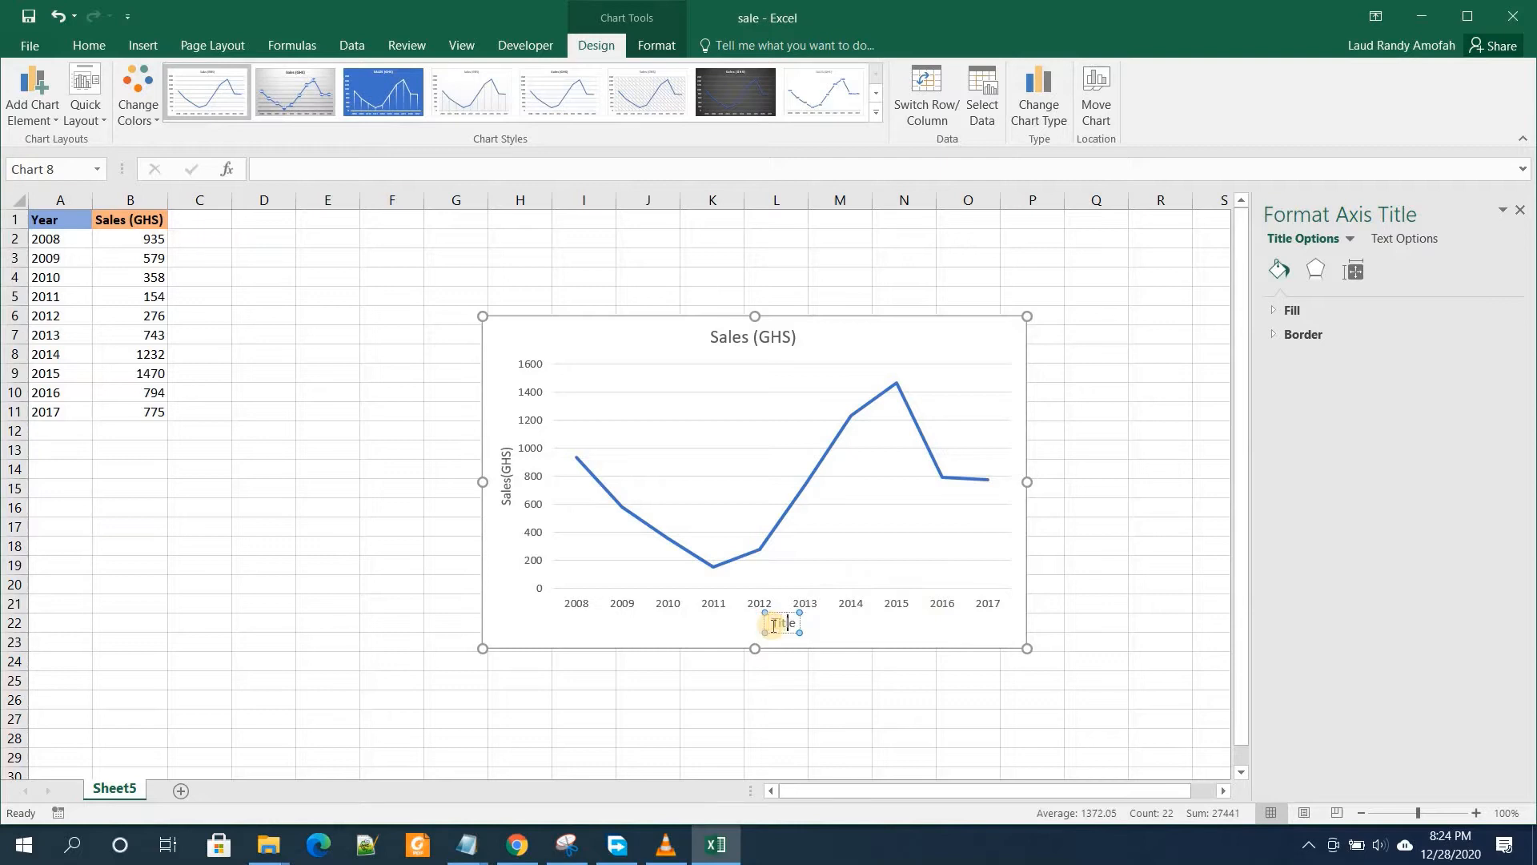
text(Y)
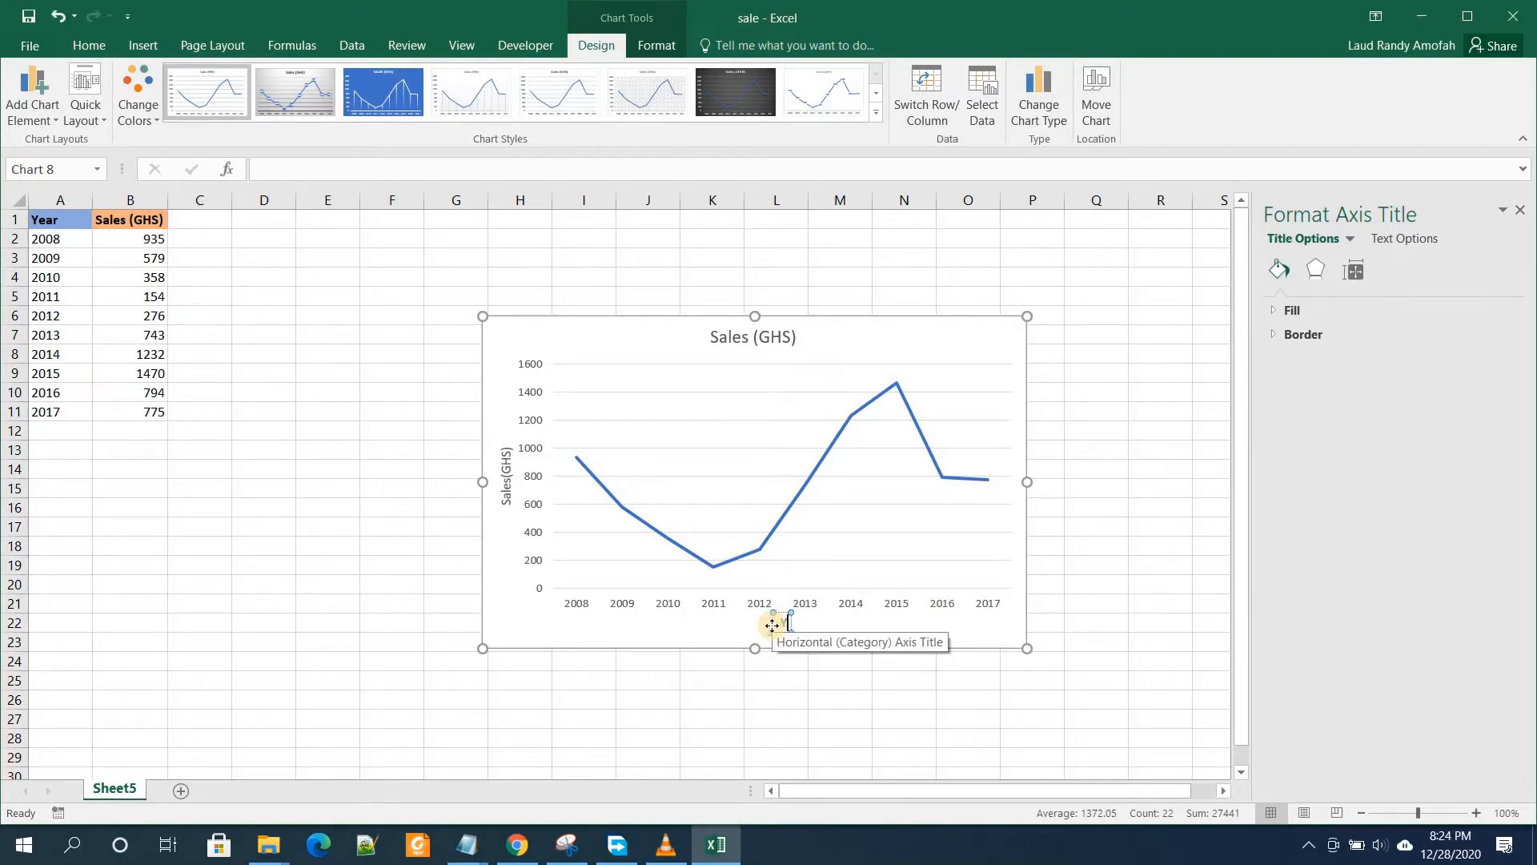
text(earsYe)
key(BackSpace)
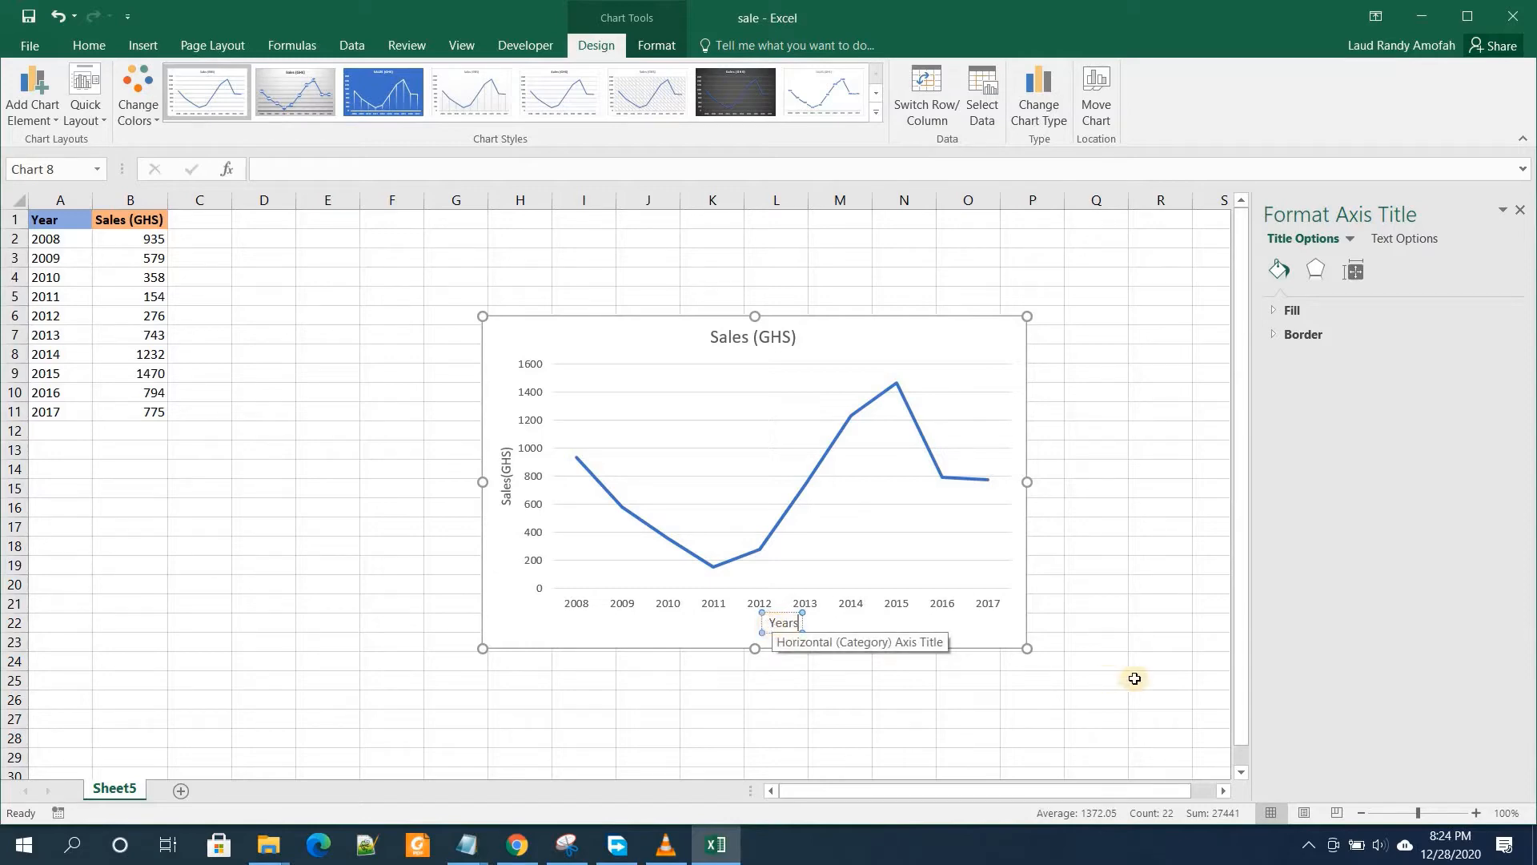
click(1145, 607)
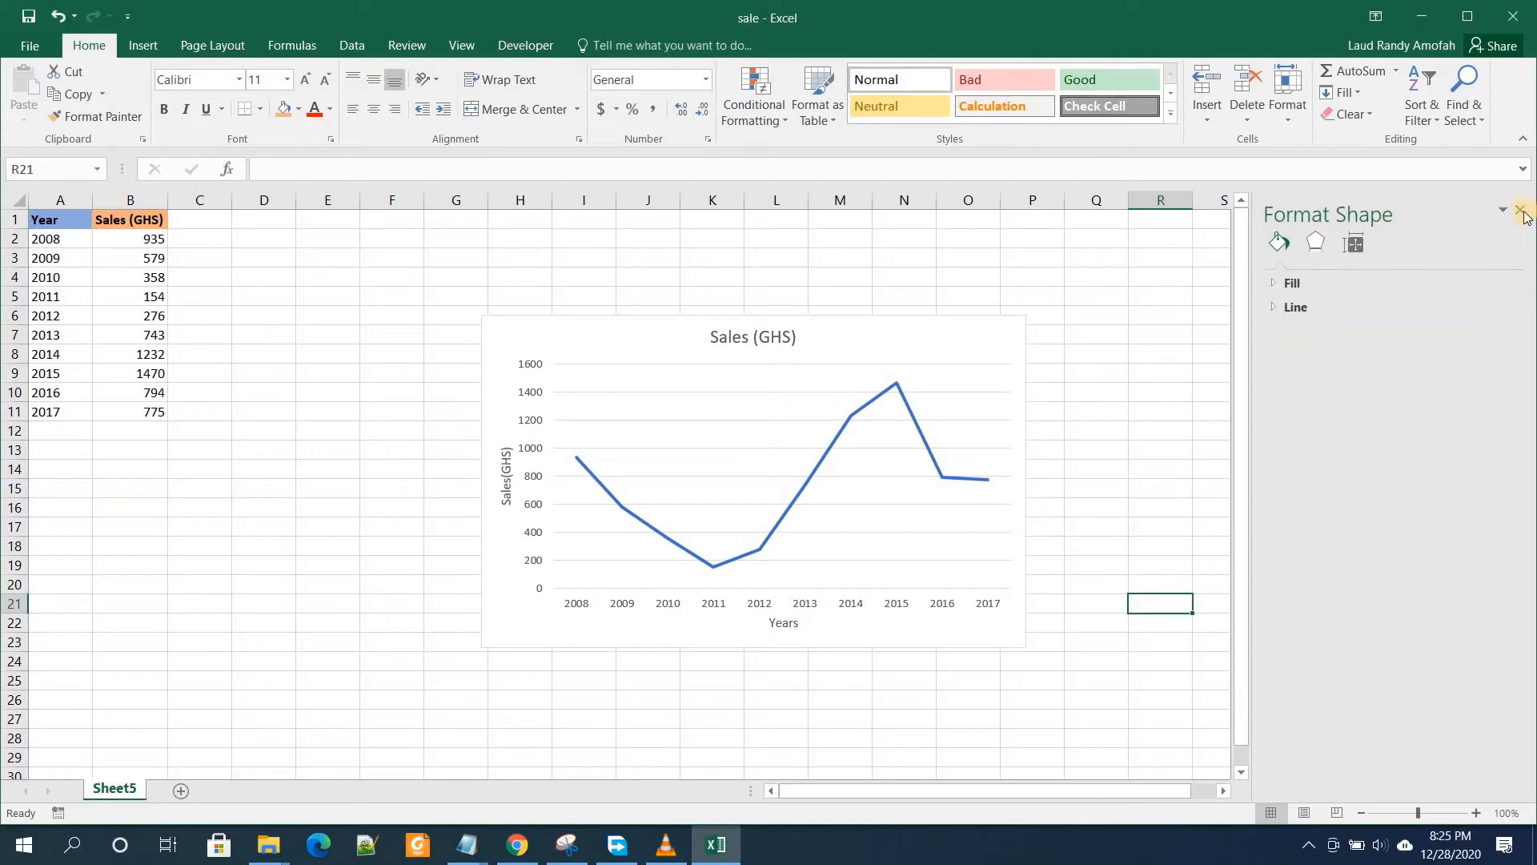
- Change the chart title to "Yearly sales line graph"
click(784, 336)
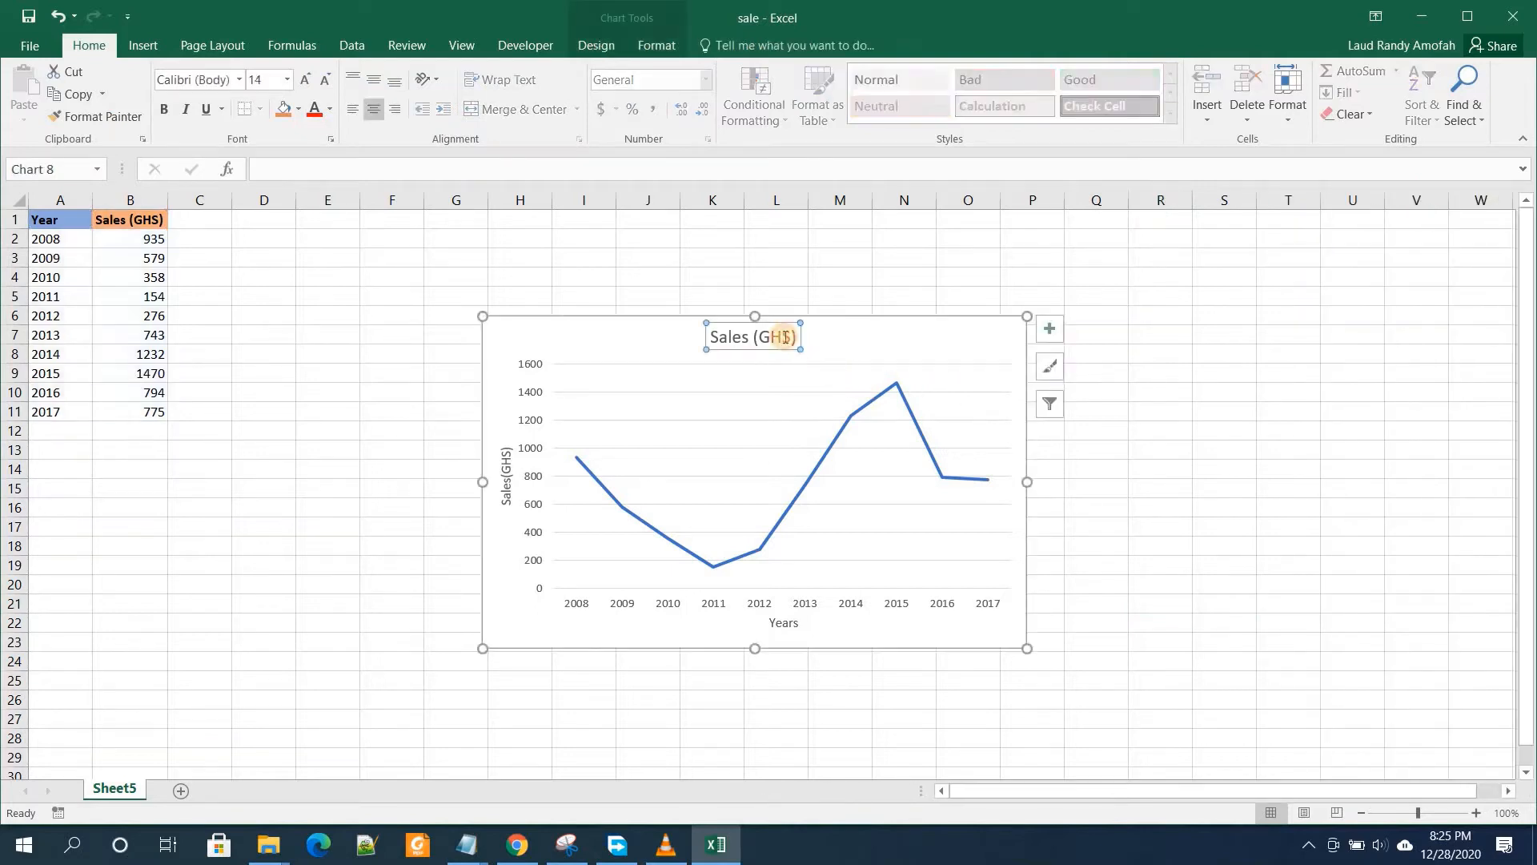
double_click(783, 337)
key(BackSpace)
key(BackSpace)
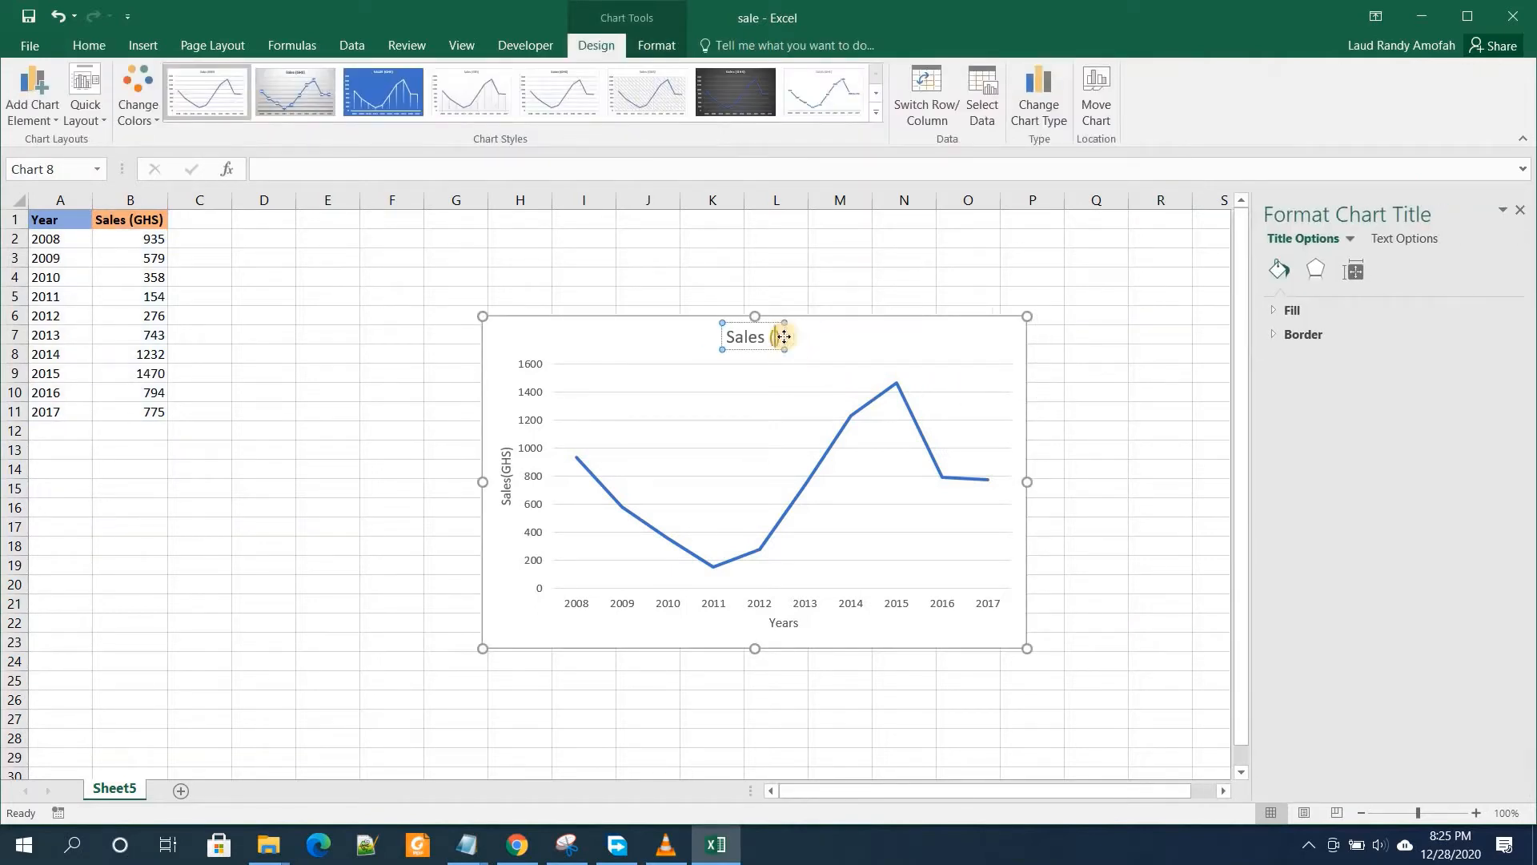
key(BackSpace)
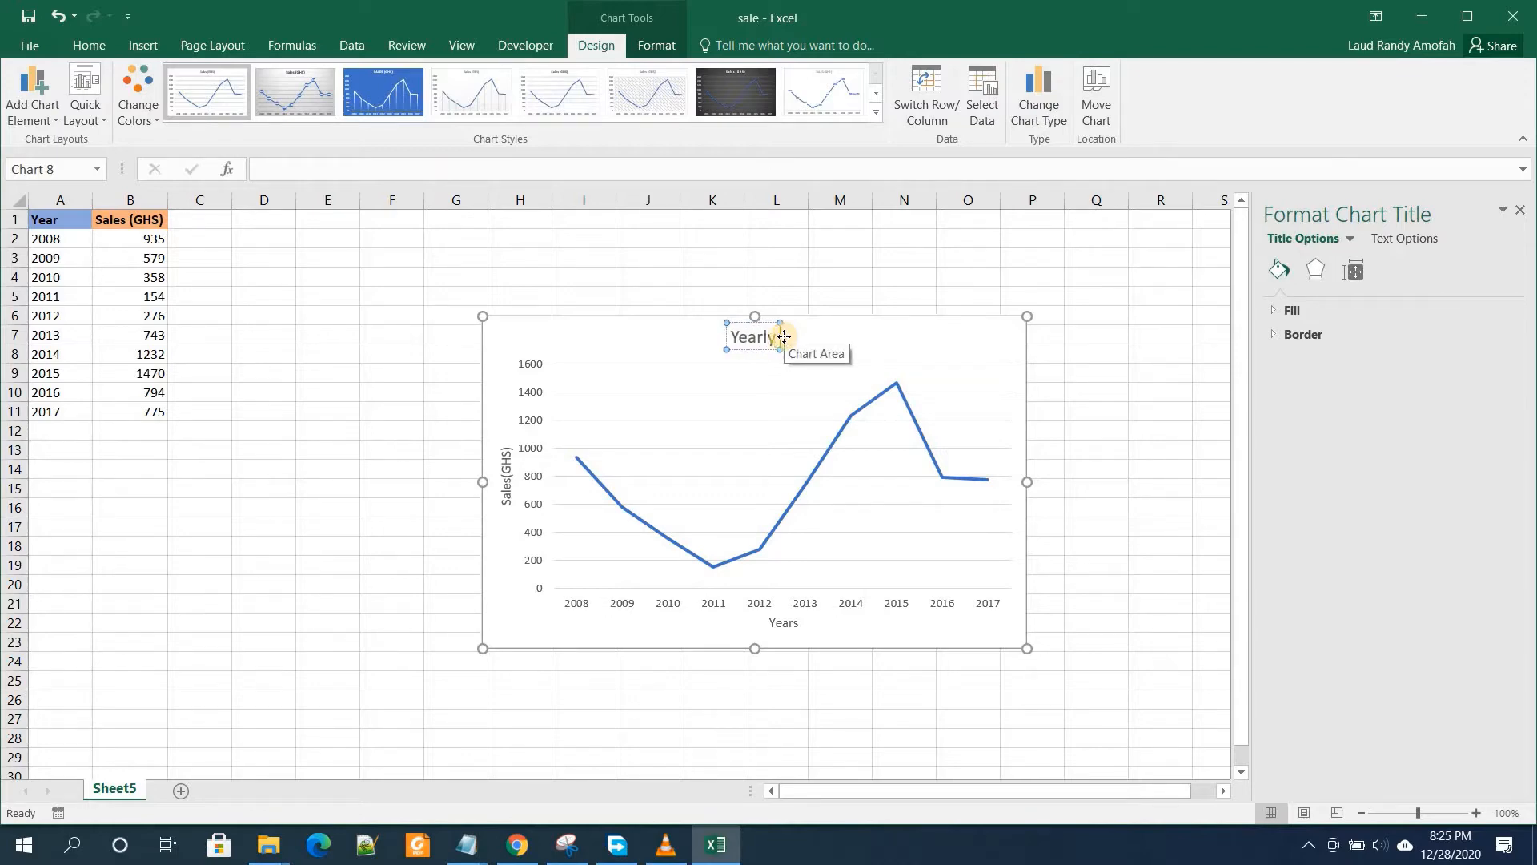
text(Yearly sales)
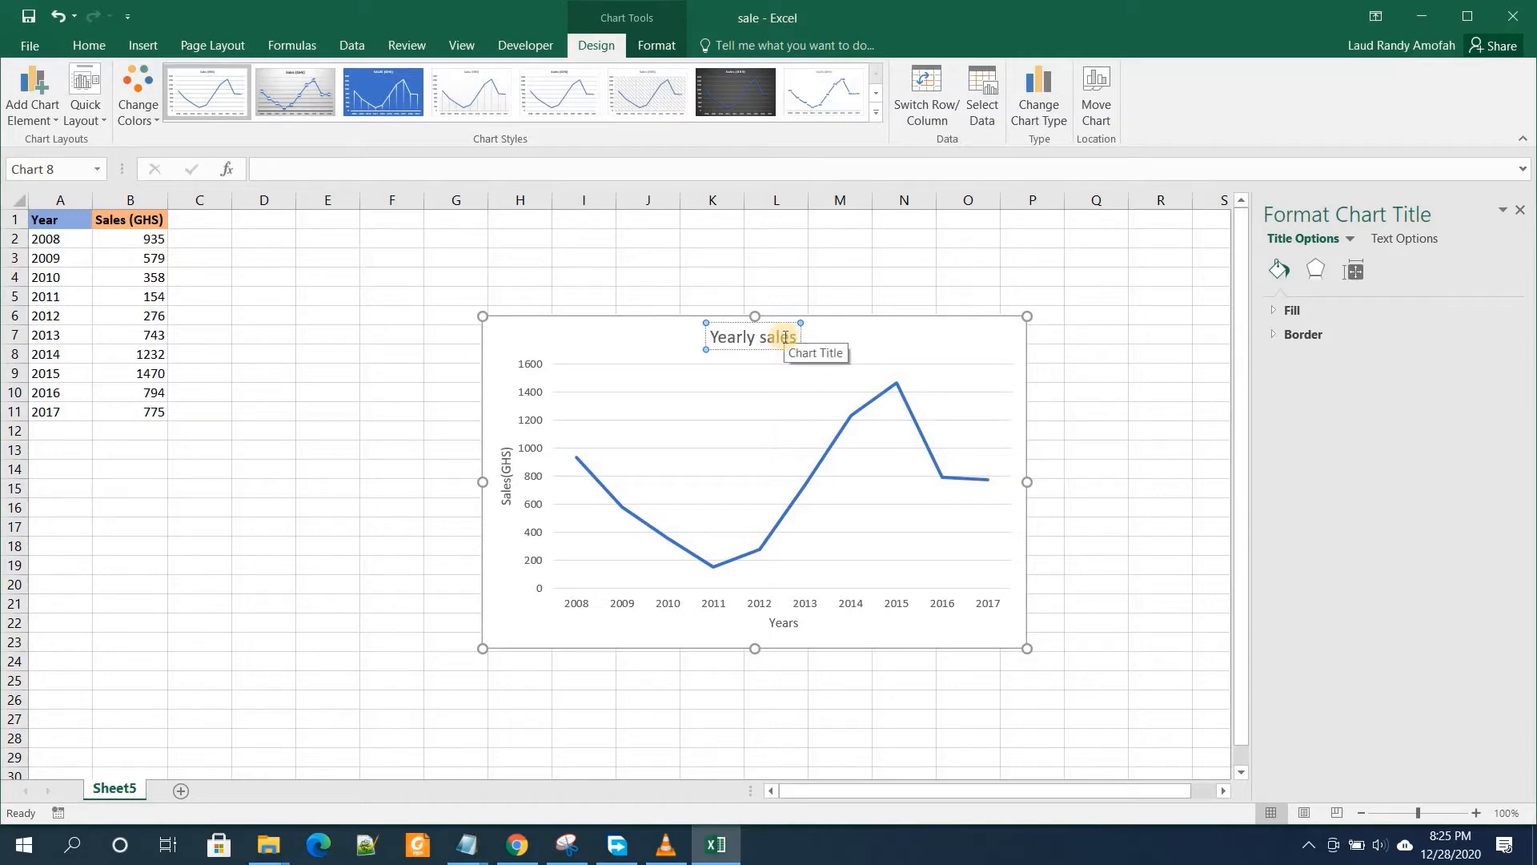
text( line g)
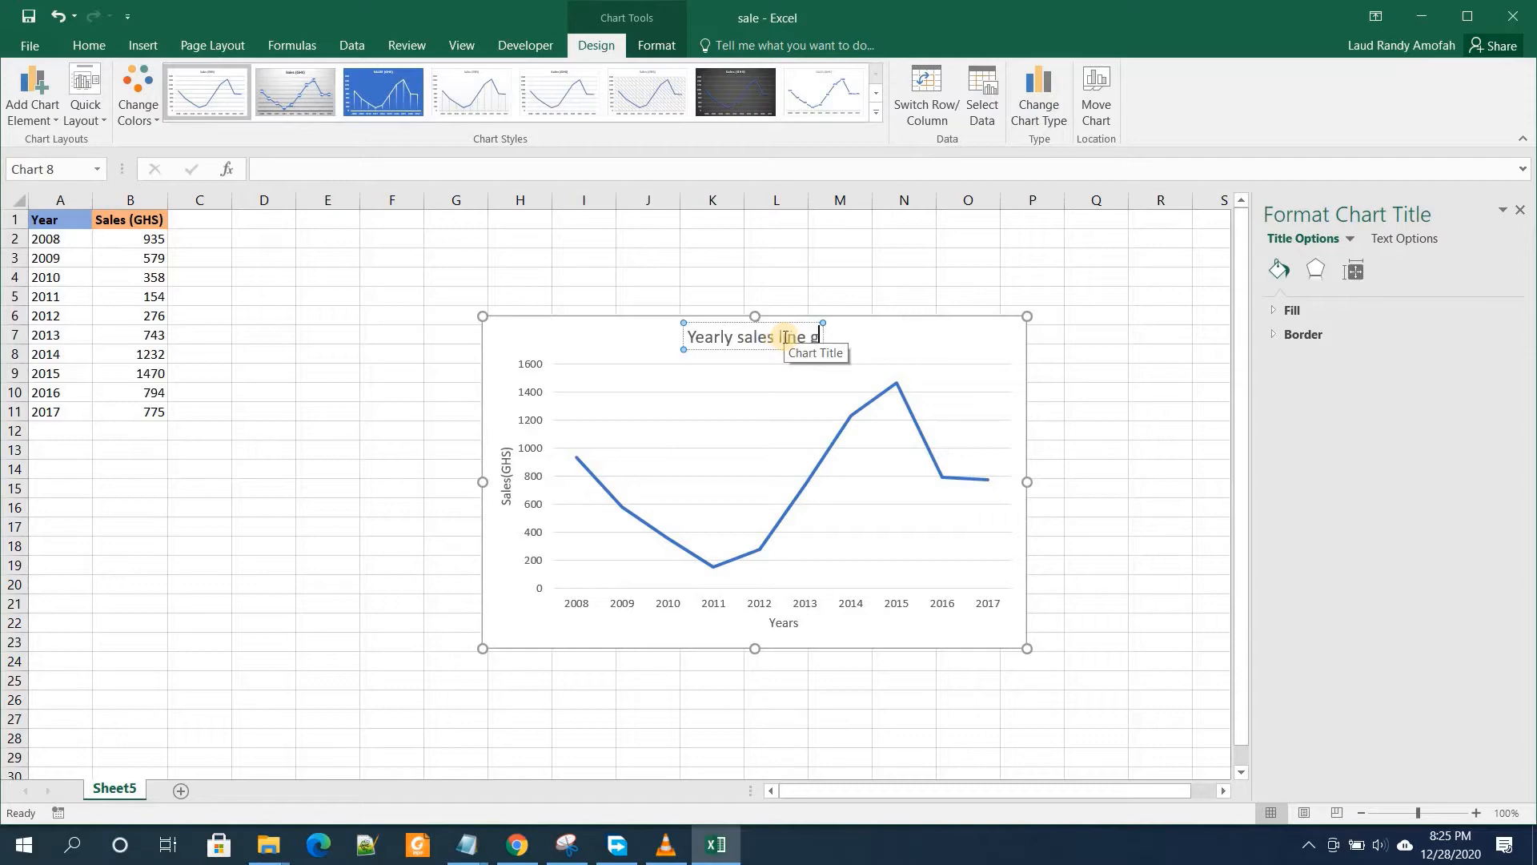
text(rap)
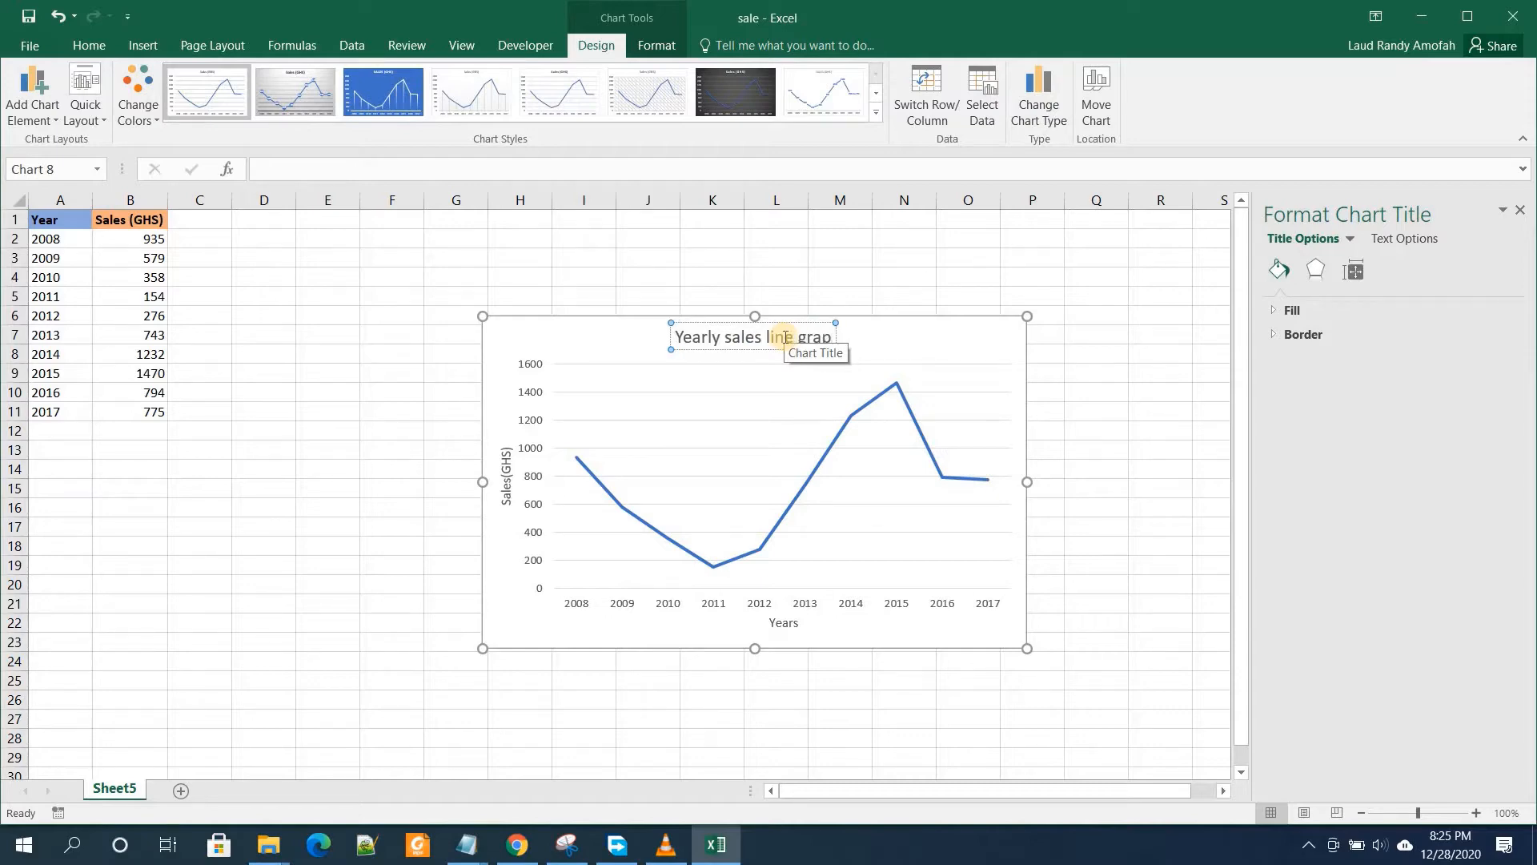
text(h)
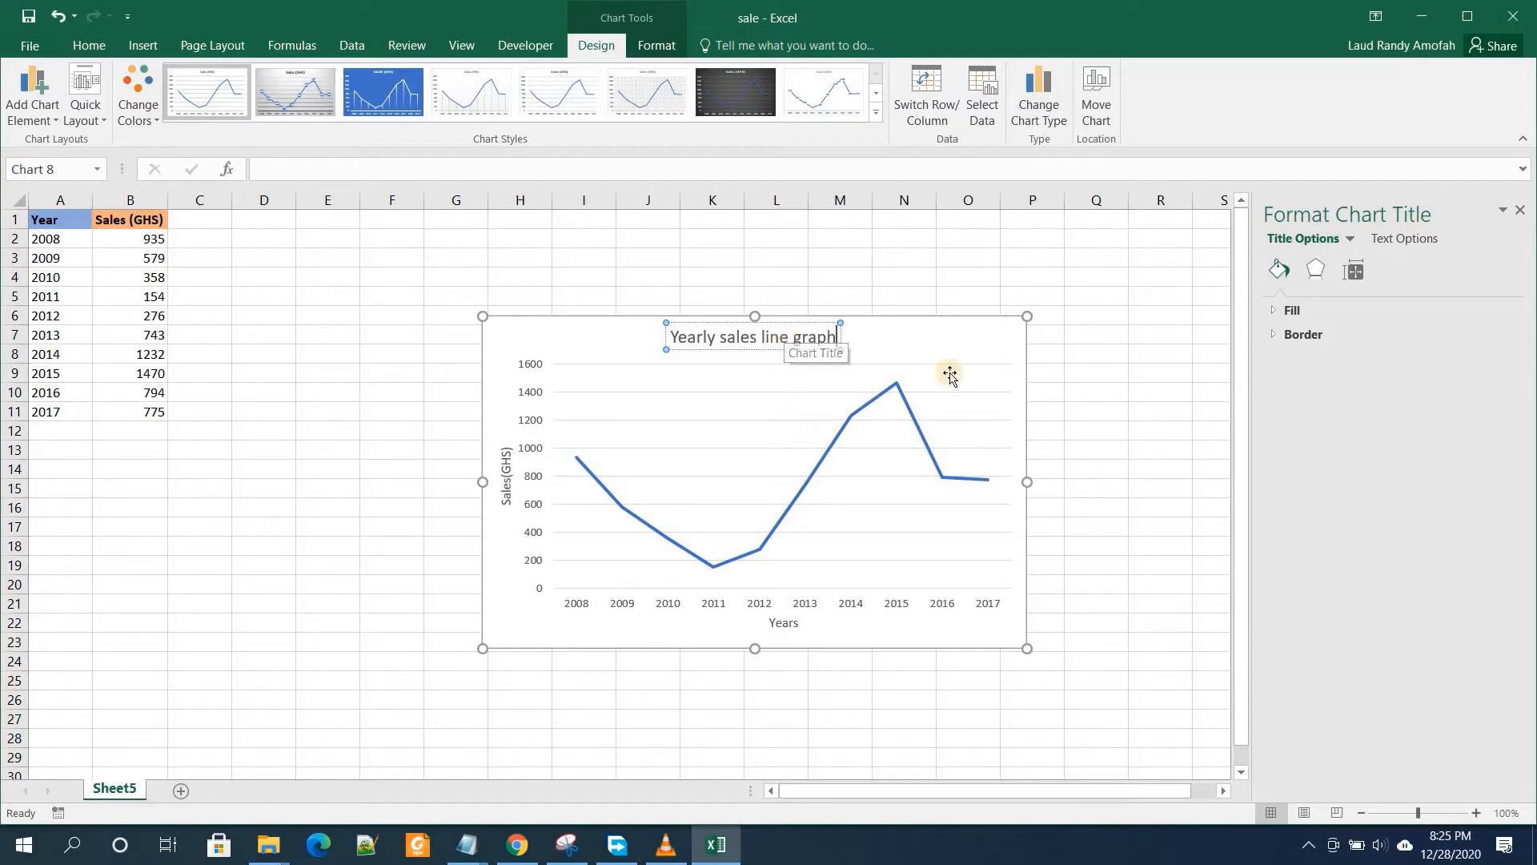
click(1113, 316)
- Preview data labels on the line chart without keeping them, and add a trendline
click(975, 342)
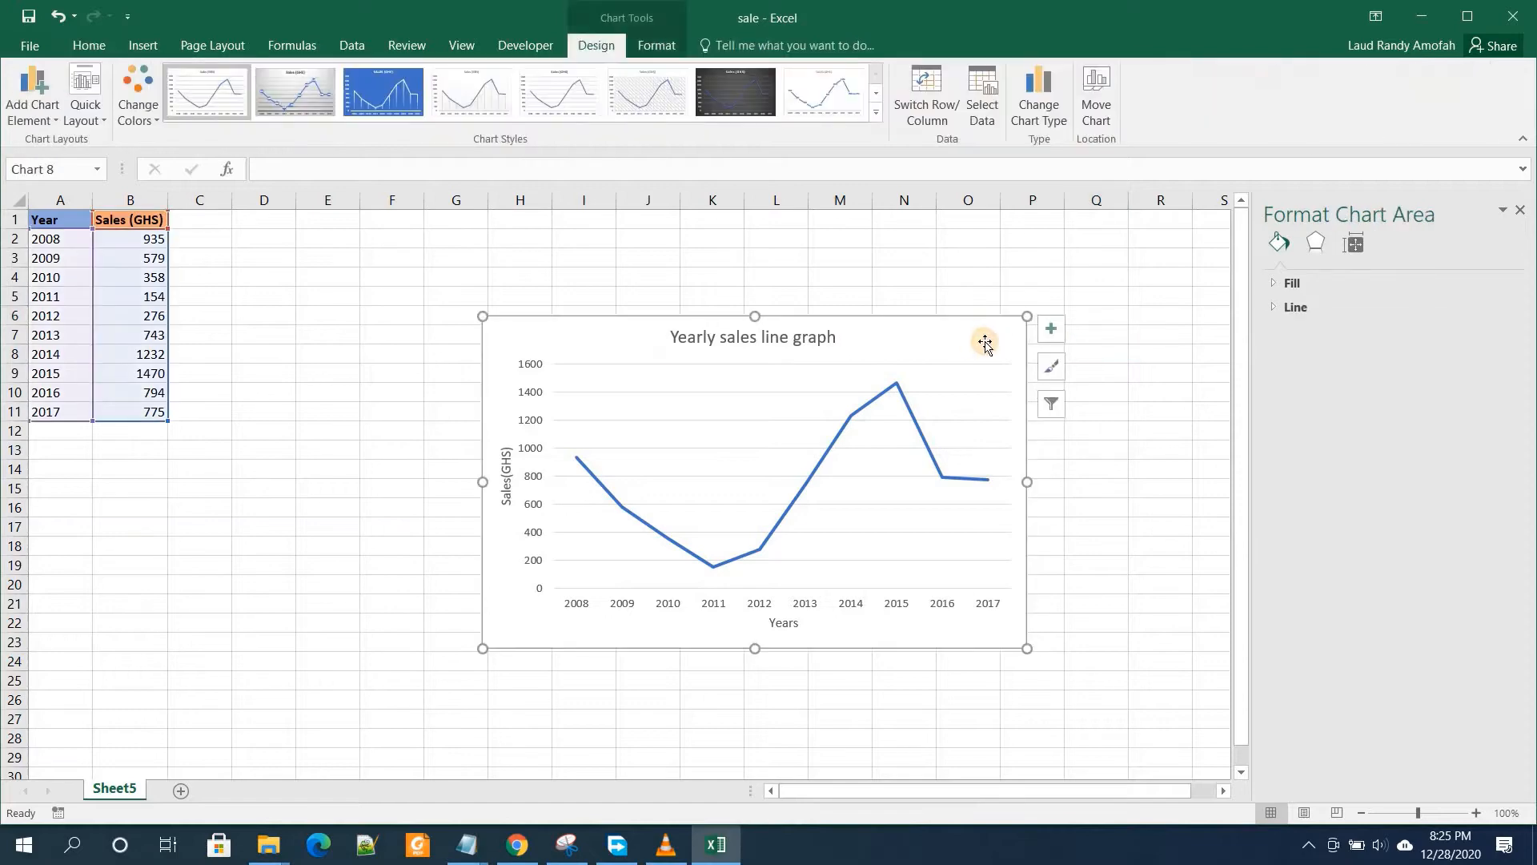
click(1051, 328)
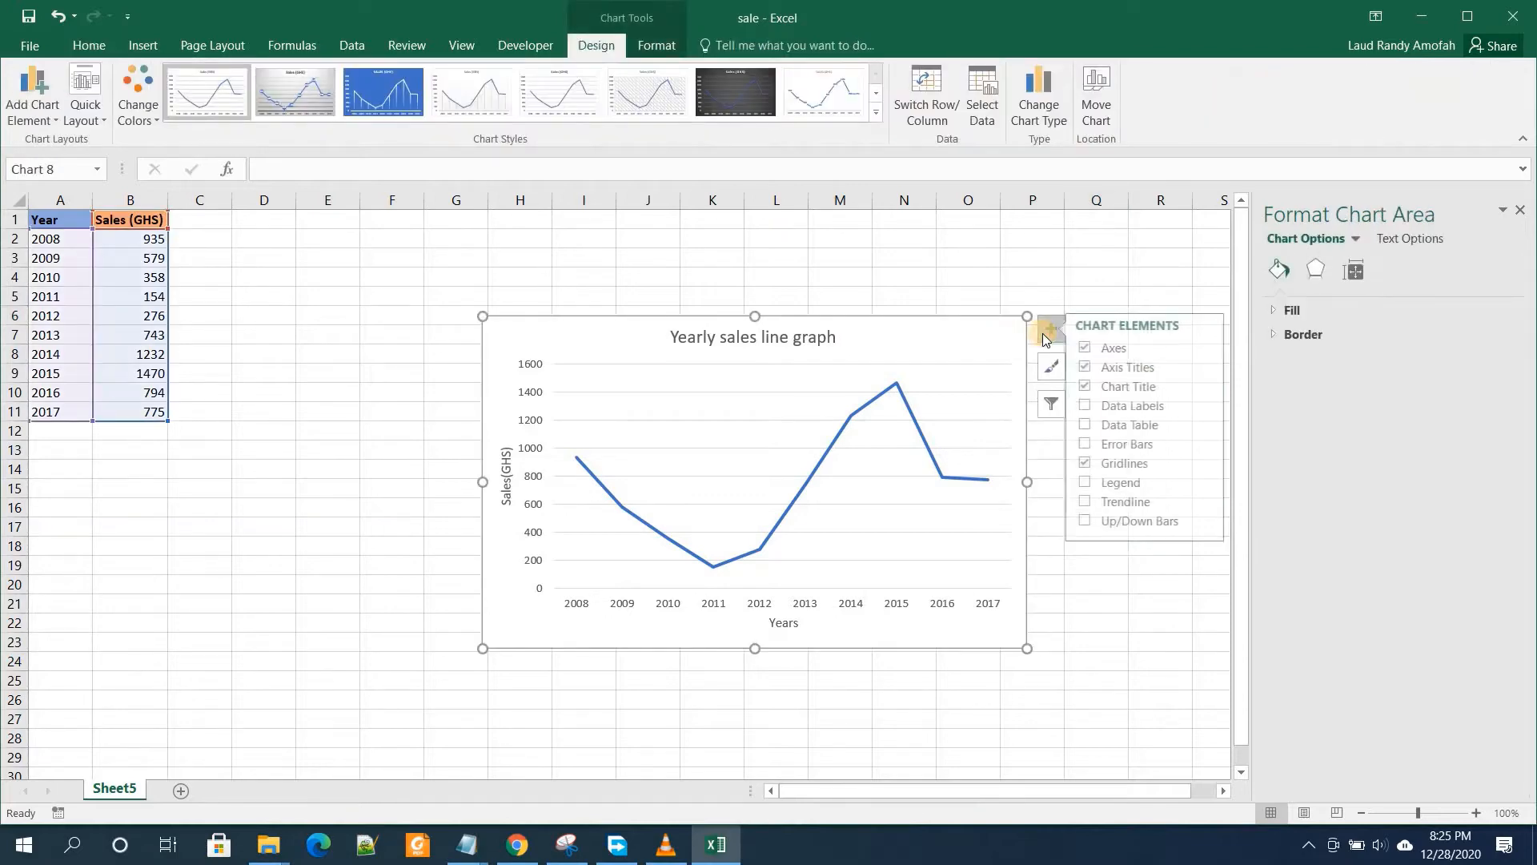
click(1095, 405)
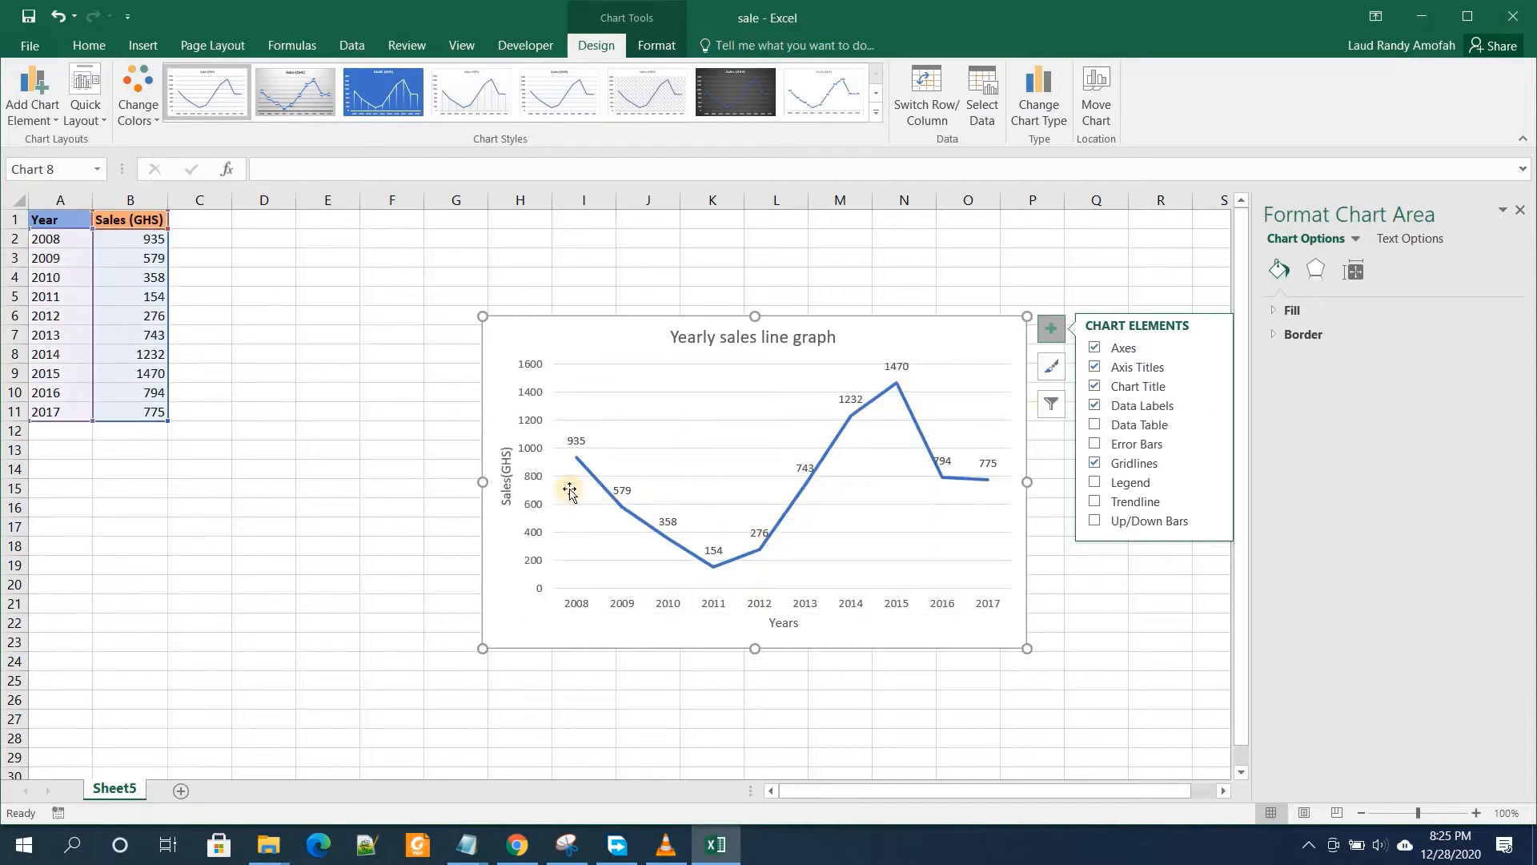
click(1095, 405)
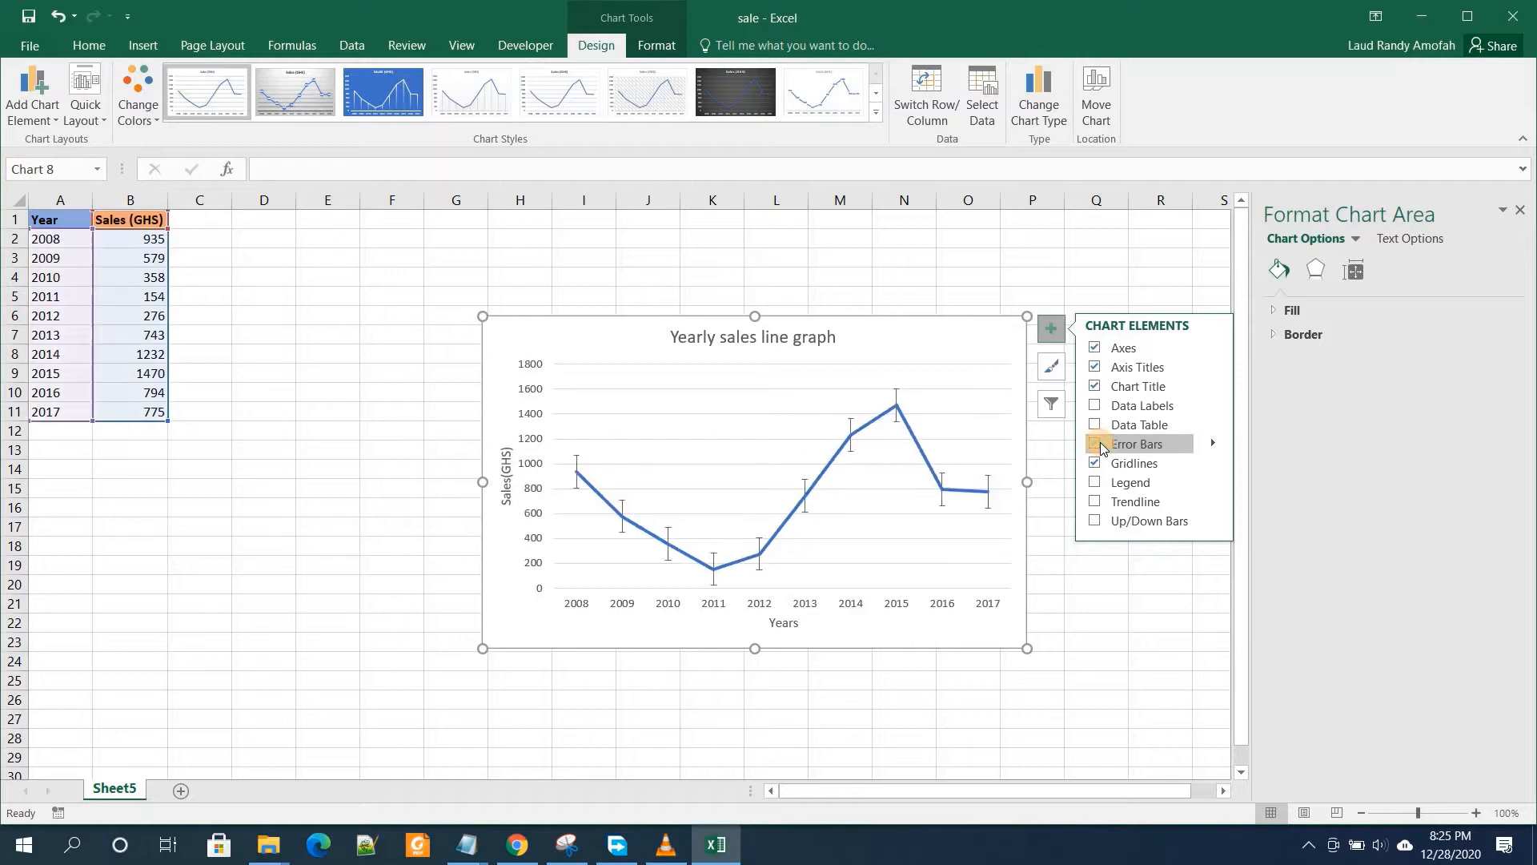
click(1095, 502)
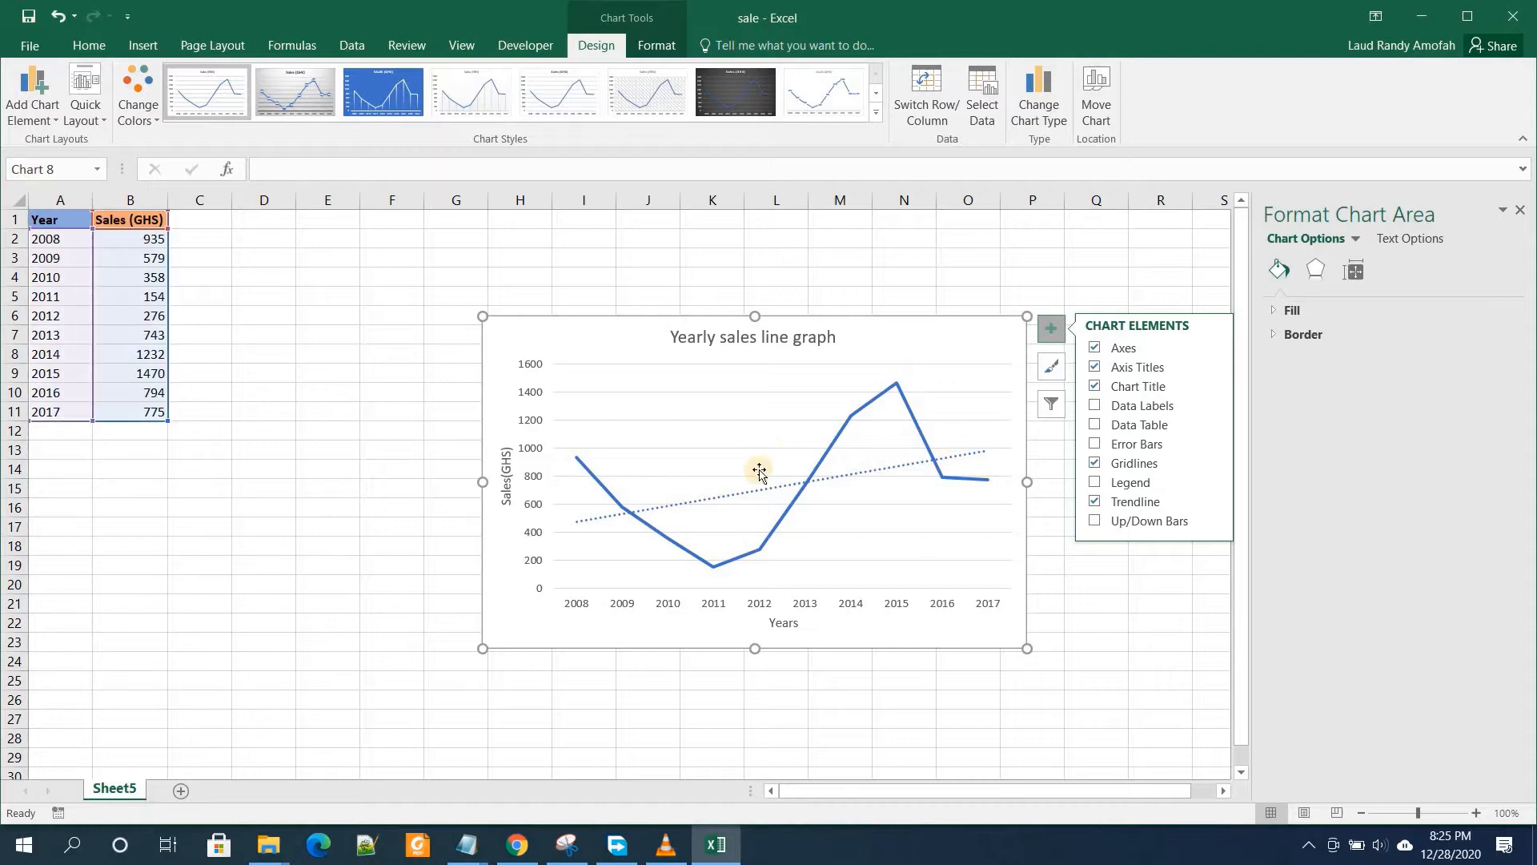
- Remove the trendline from the yearly sales line chart and close the formatting pane
click(801, 420)
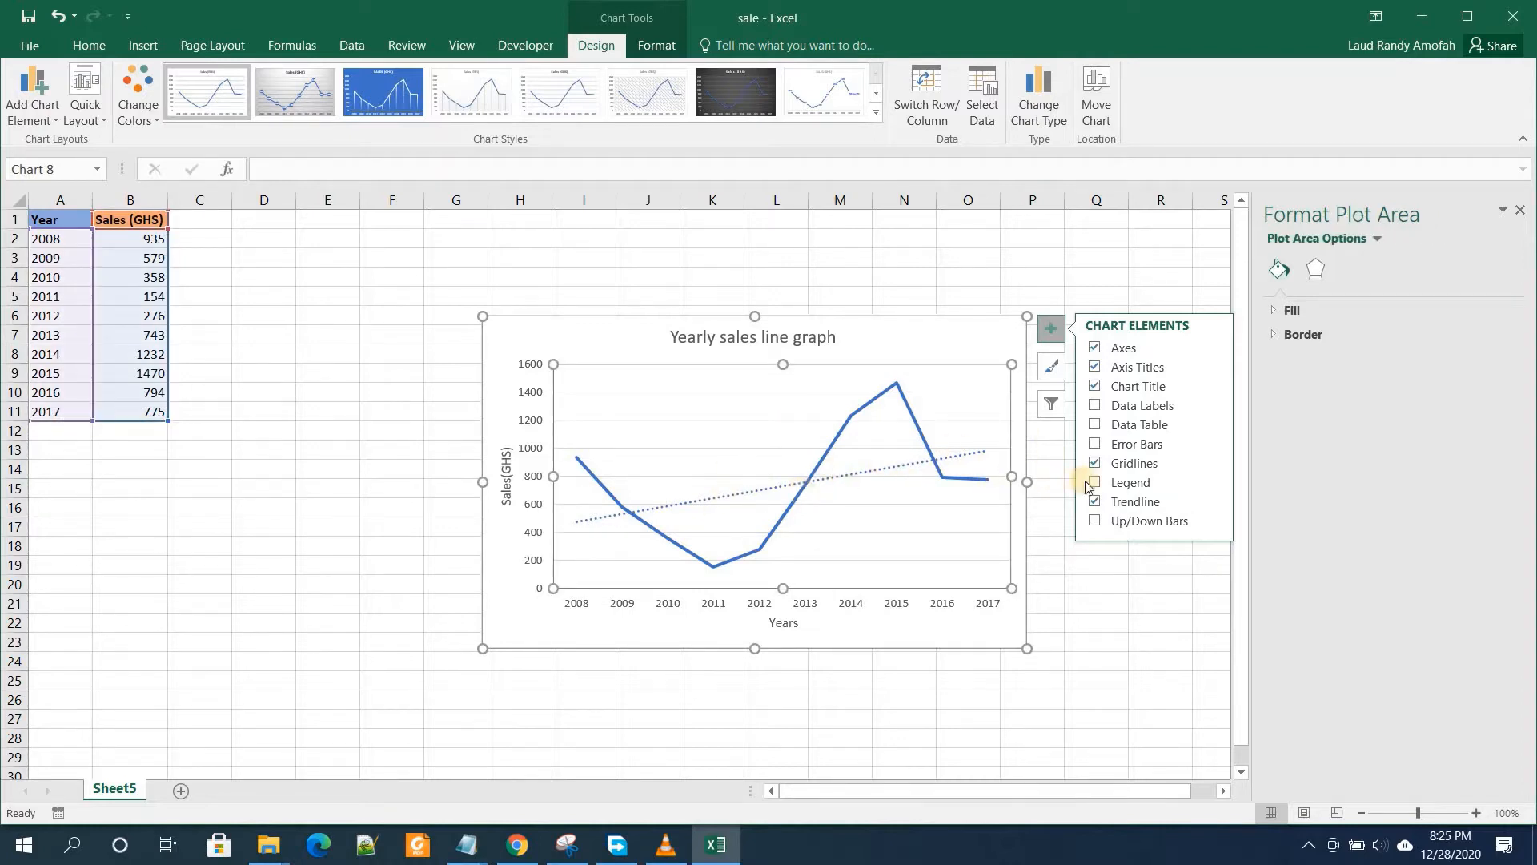
click(1097, 501)
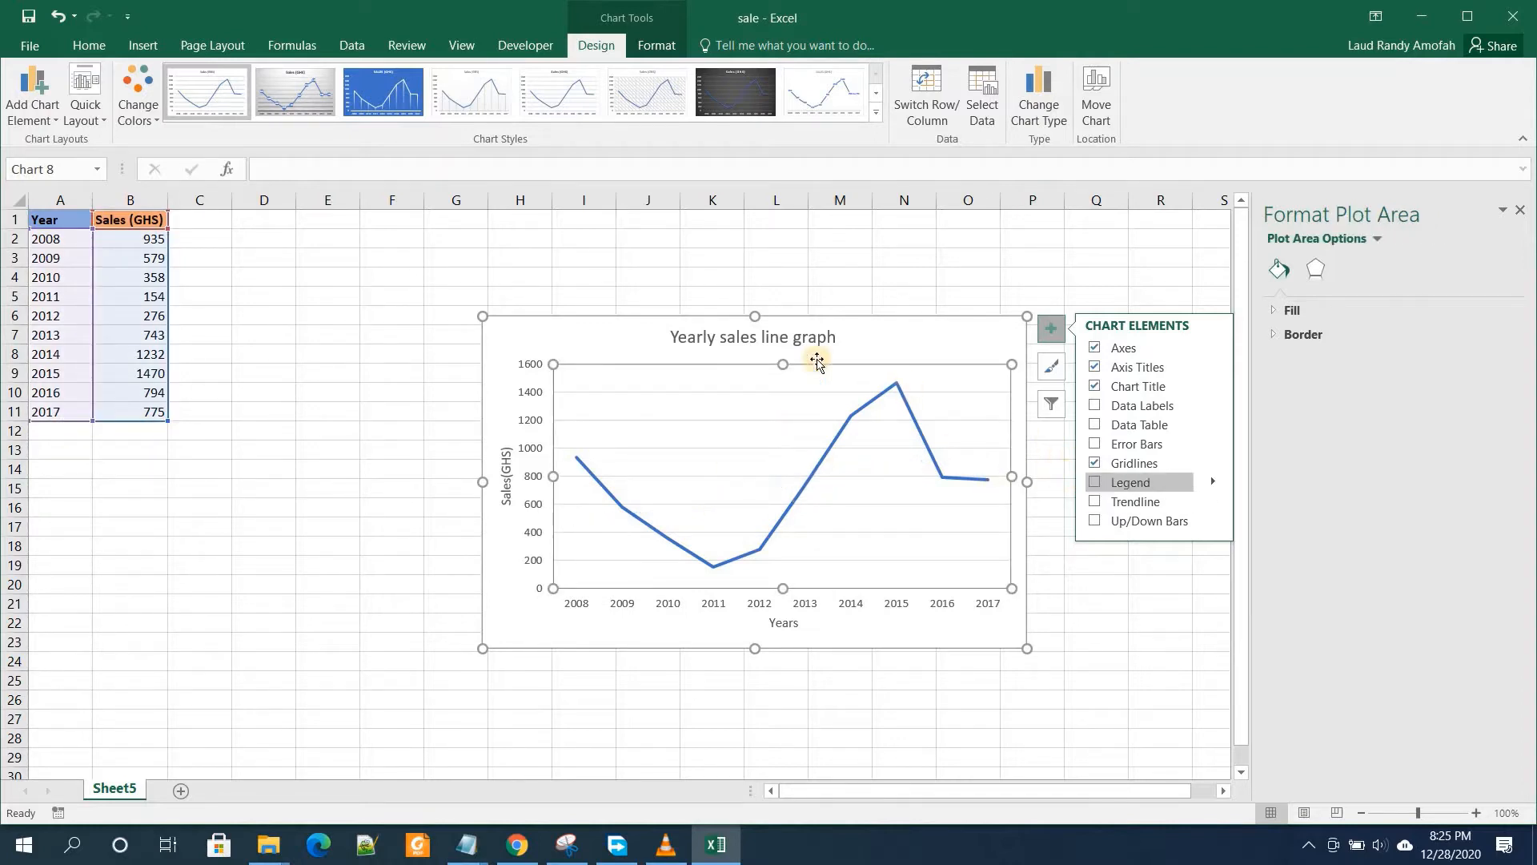
click(954, 277)
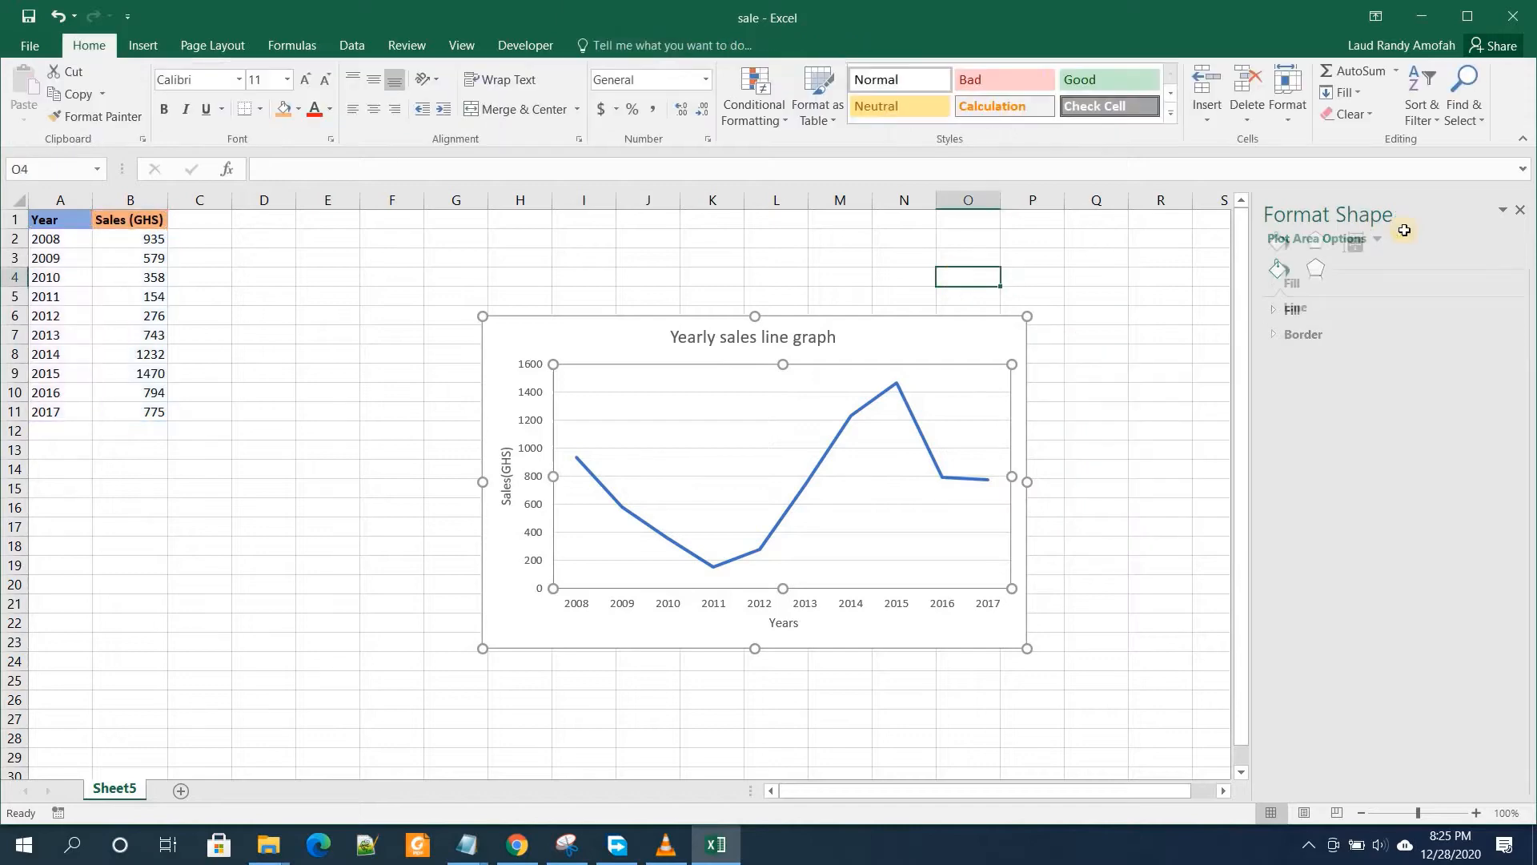
click(1521, 210)
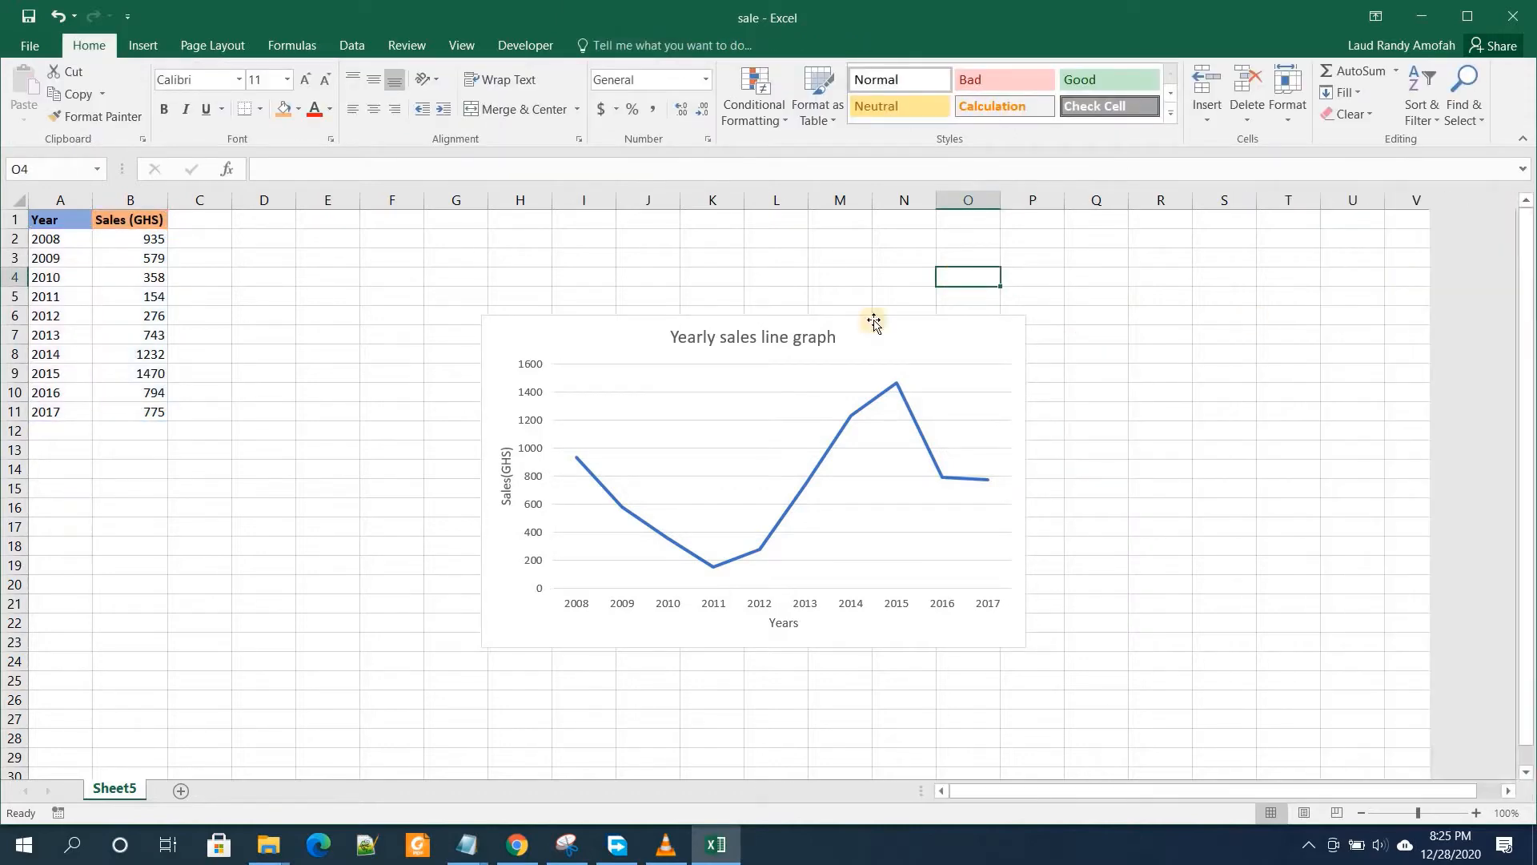
- Preview the quick layouts available for the line chart without applying any of them
click(560, 336)
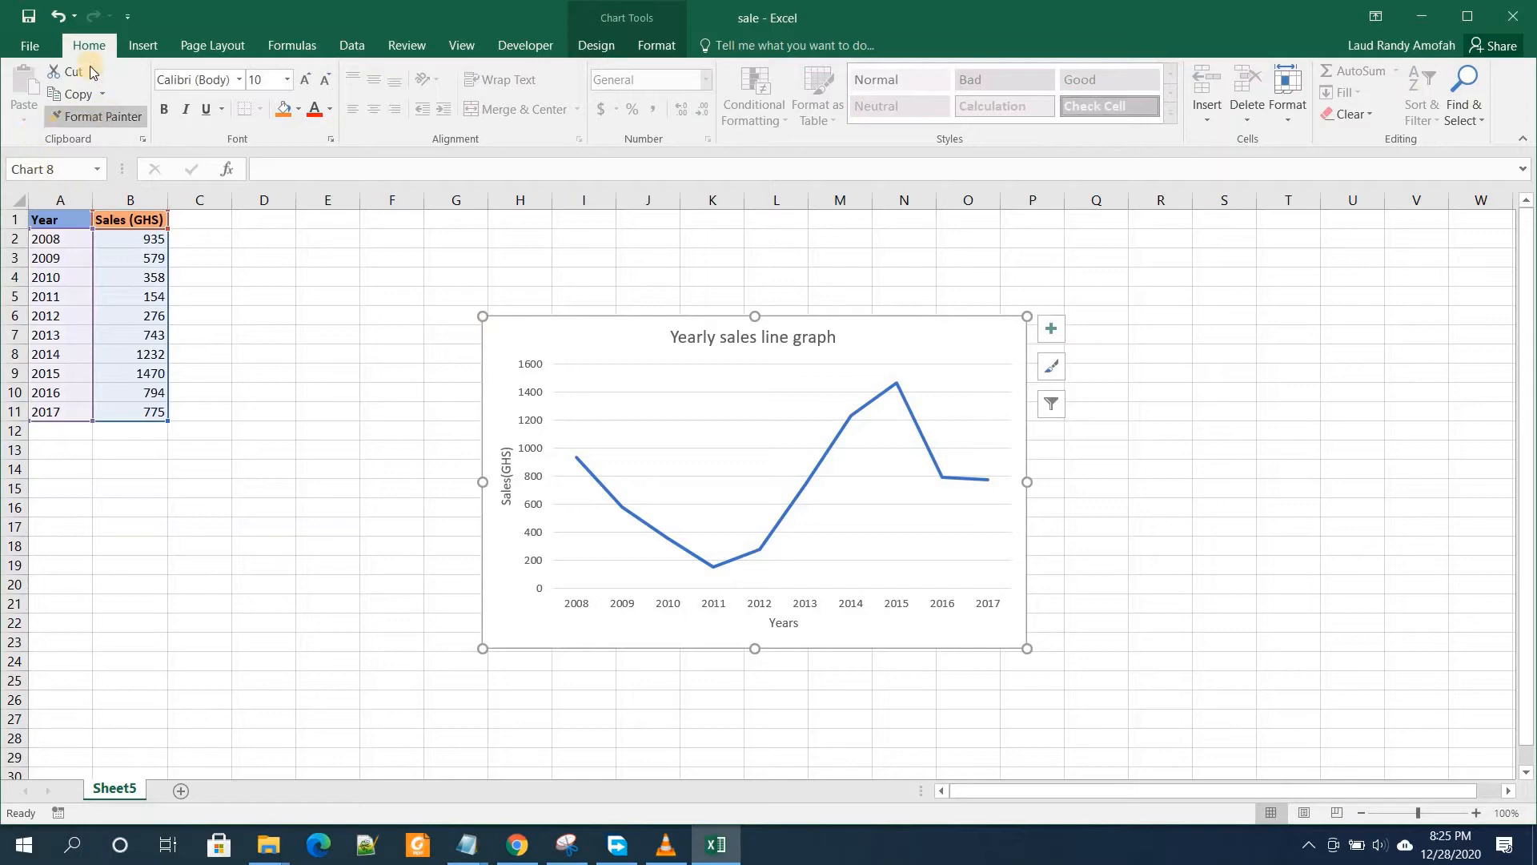
click(138, 46)
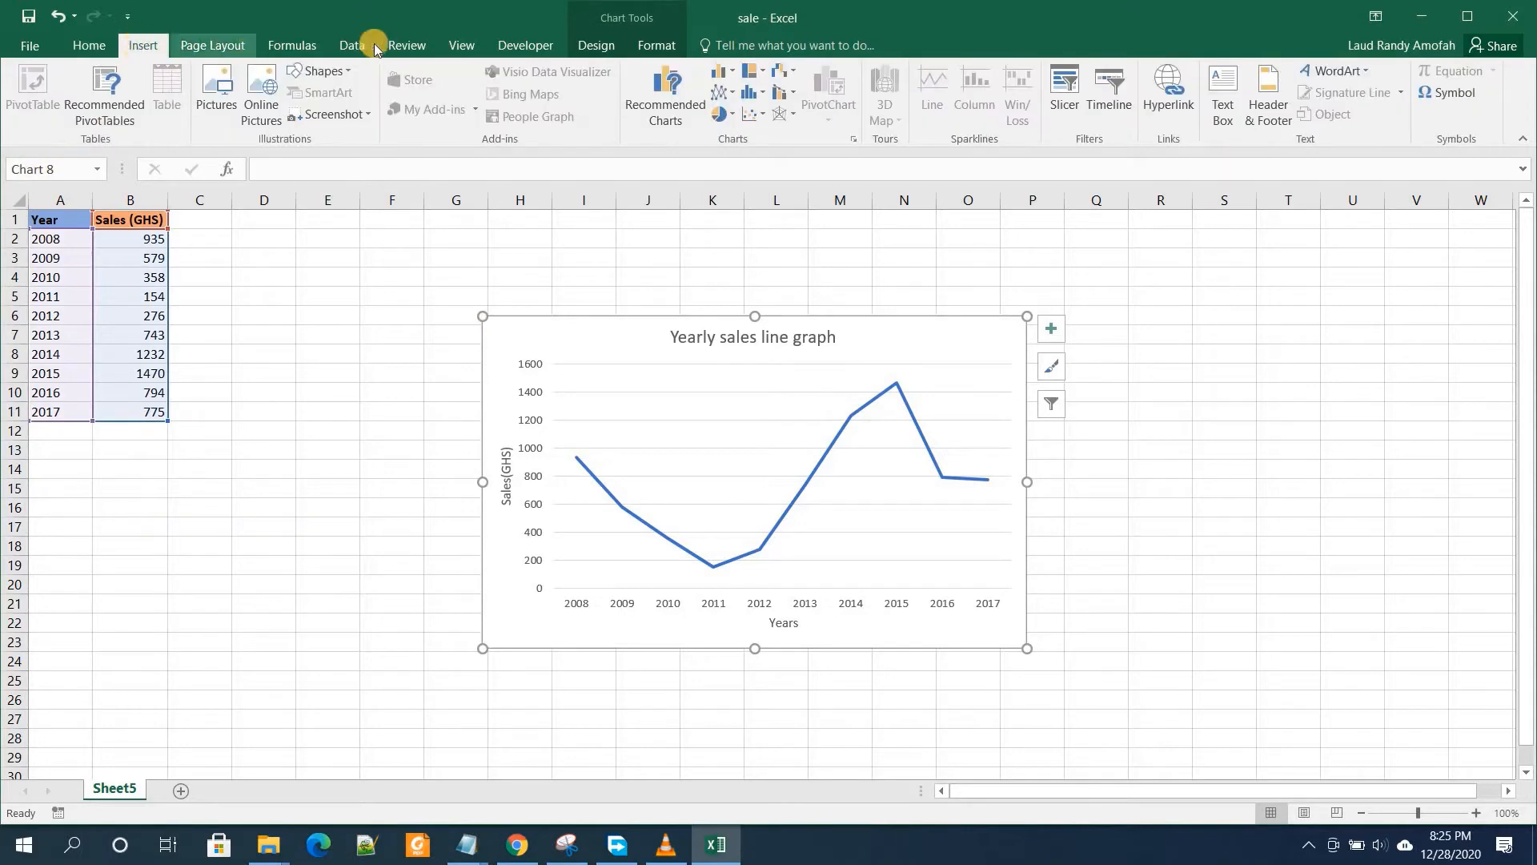
click(585, 42)
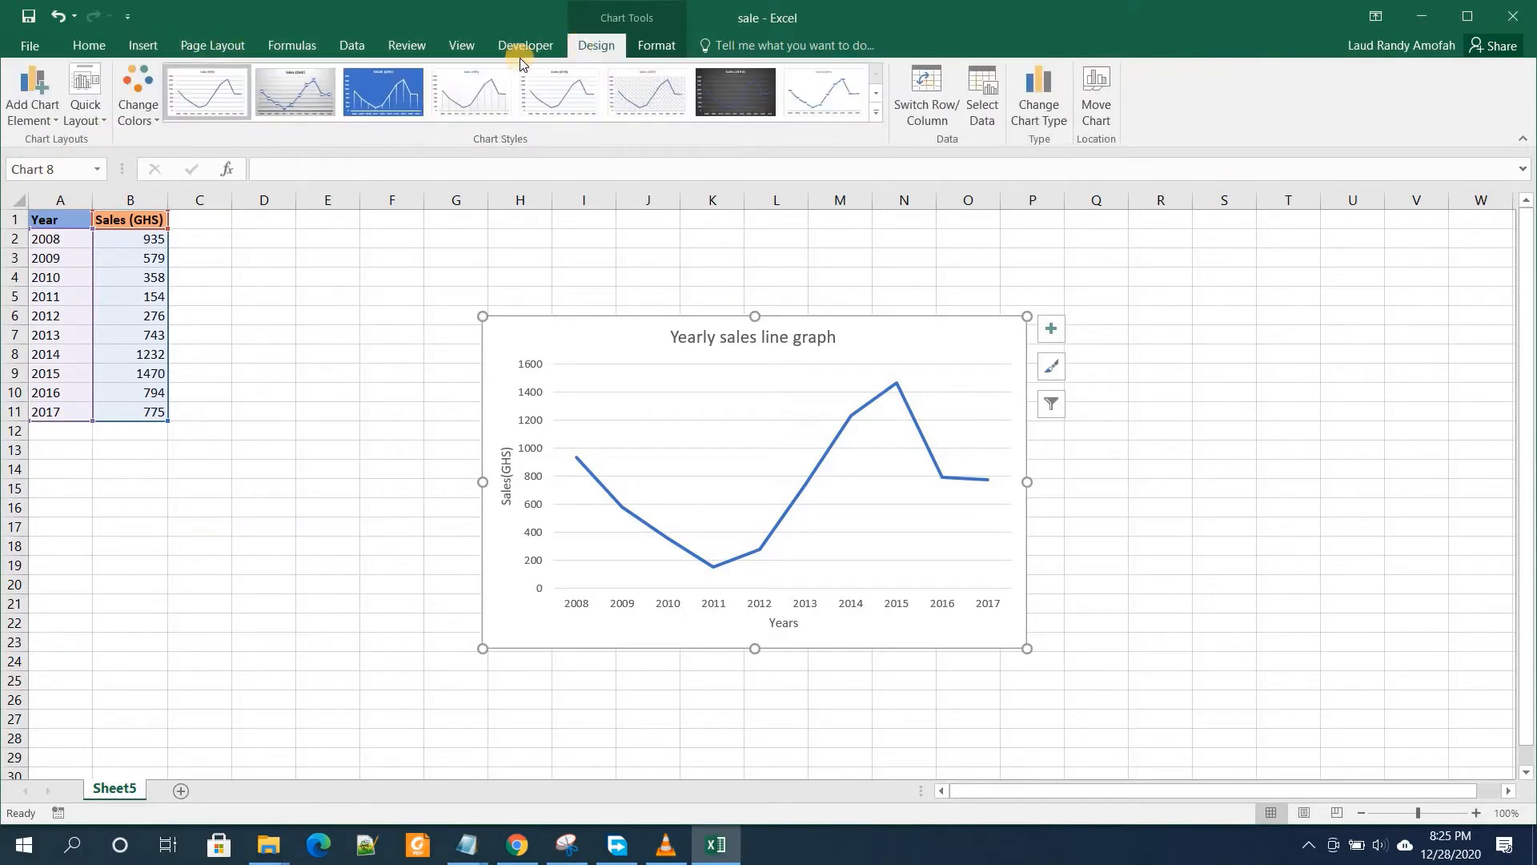
click(81, 120)
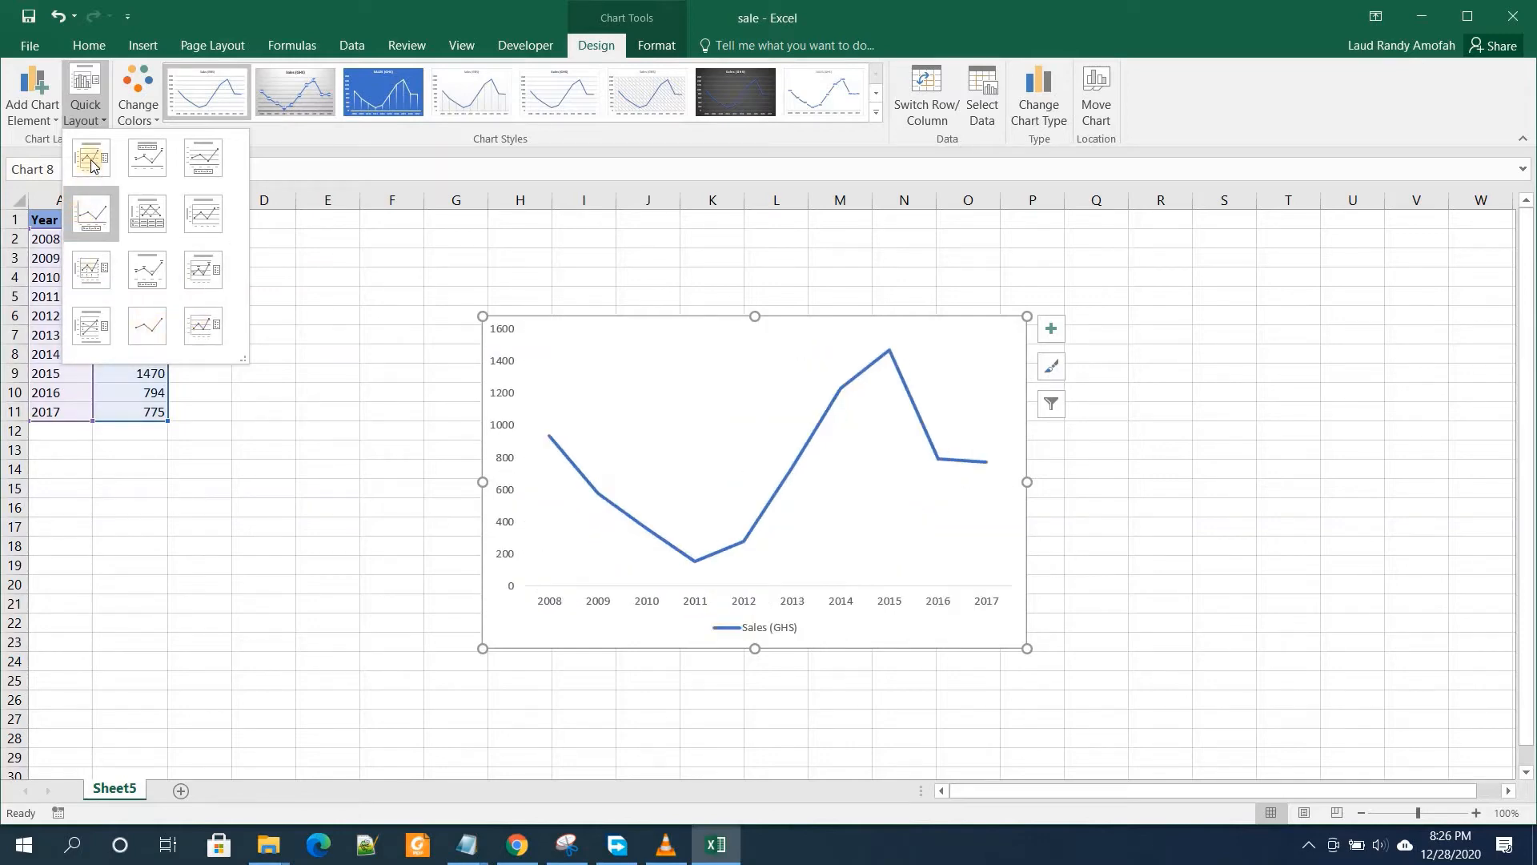
click(468, 278)
- Apply the dark grey chart style with a glowing blue line to the line chart
click(874, 113)
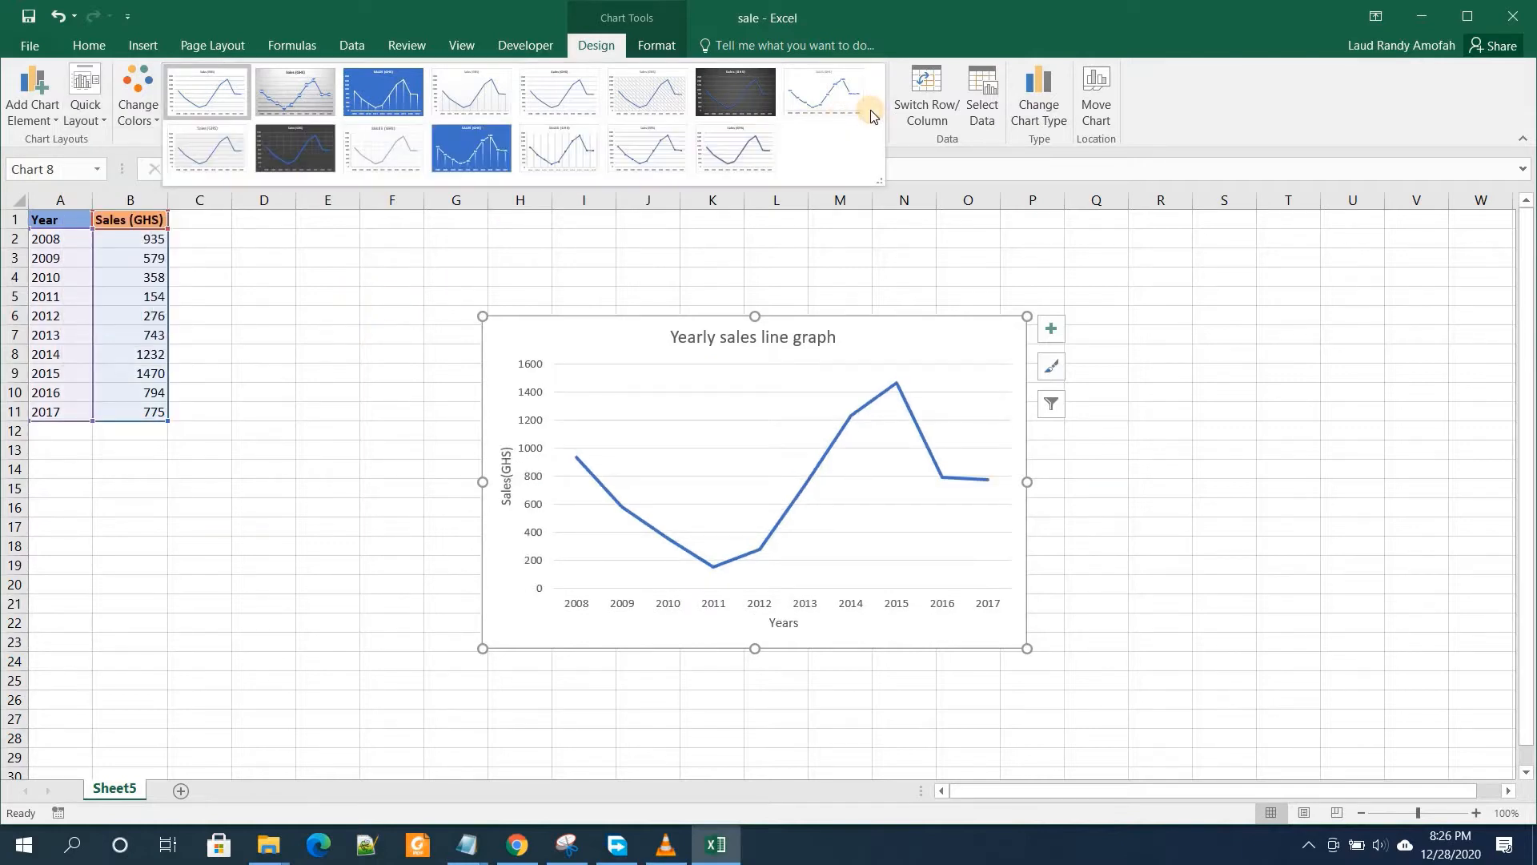
click(278, 151)
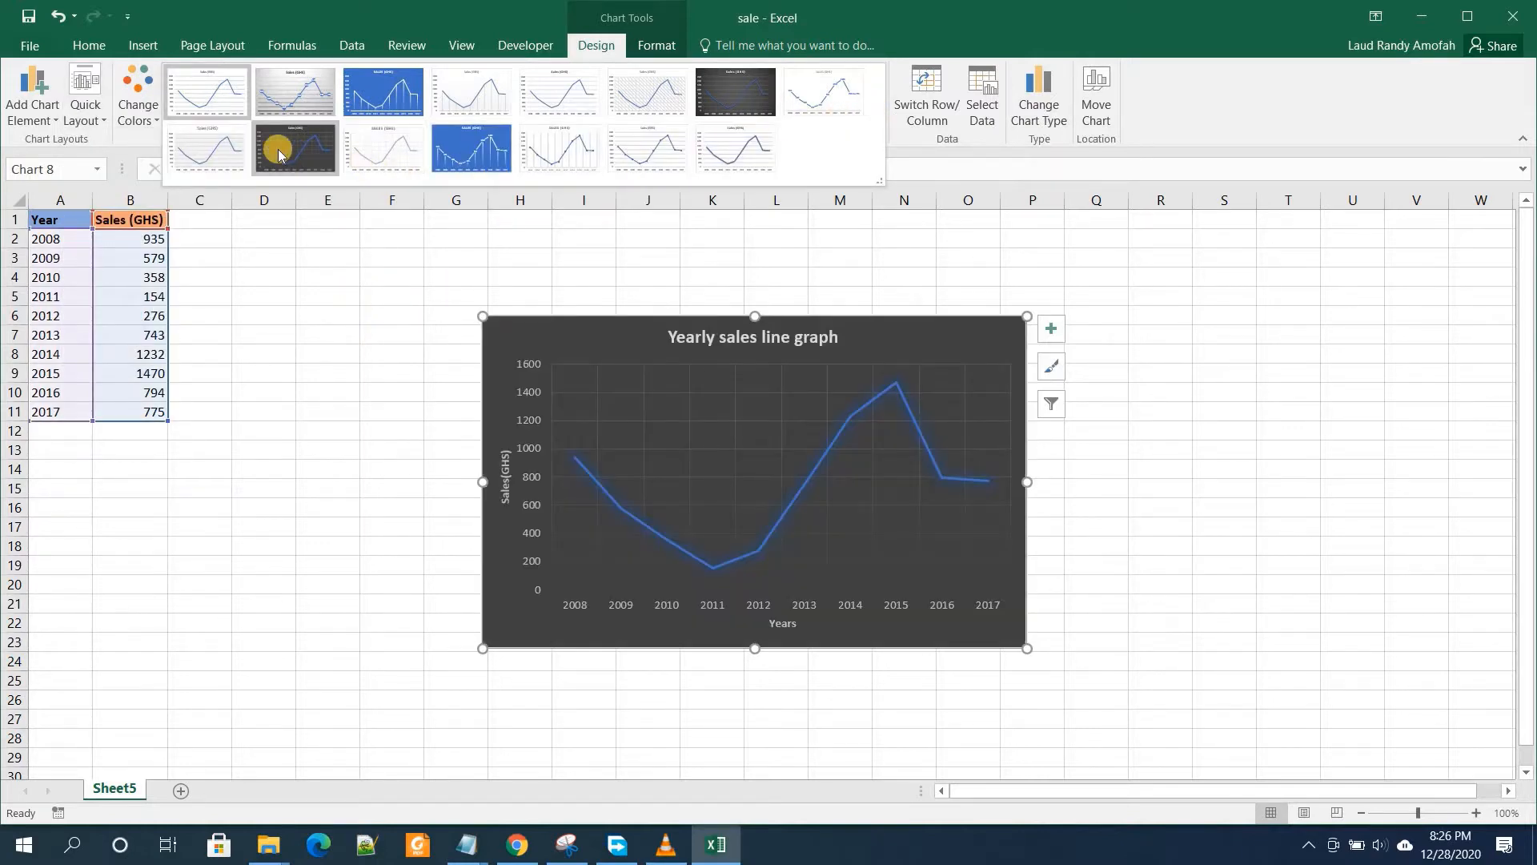
click(279, 151)
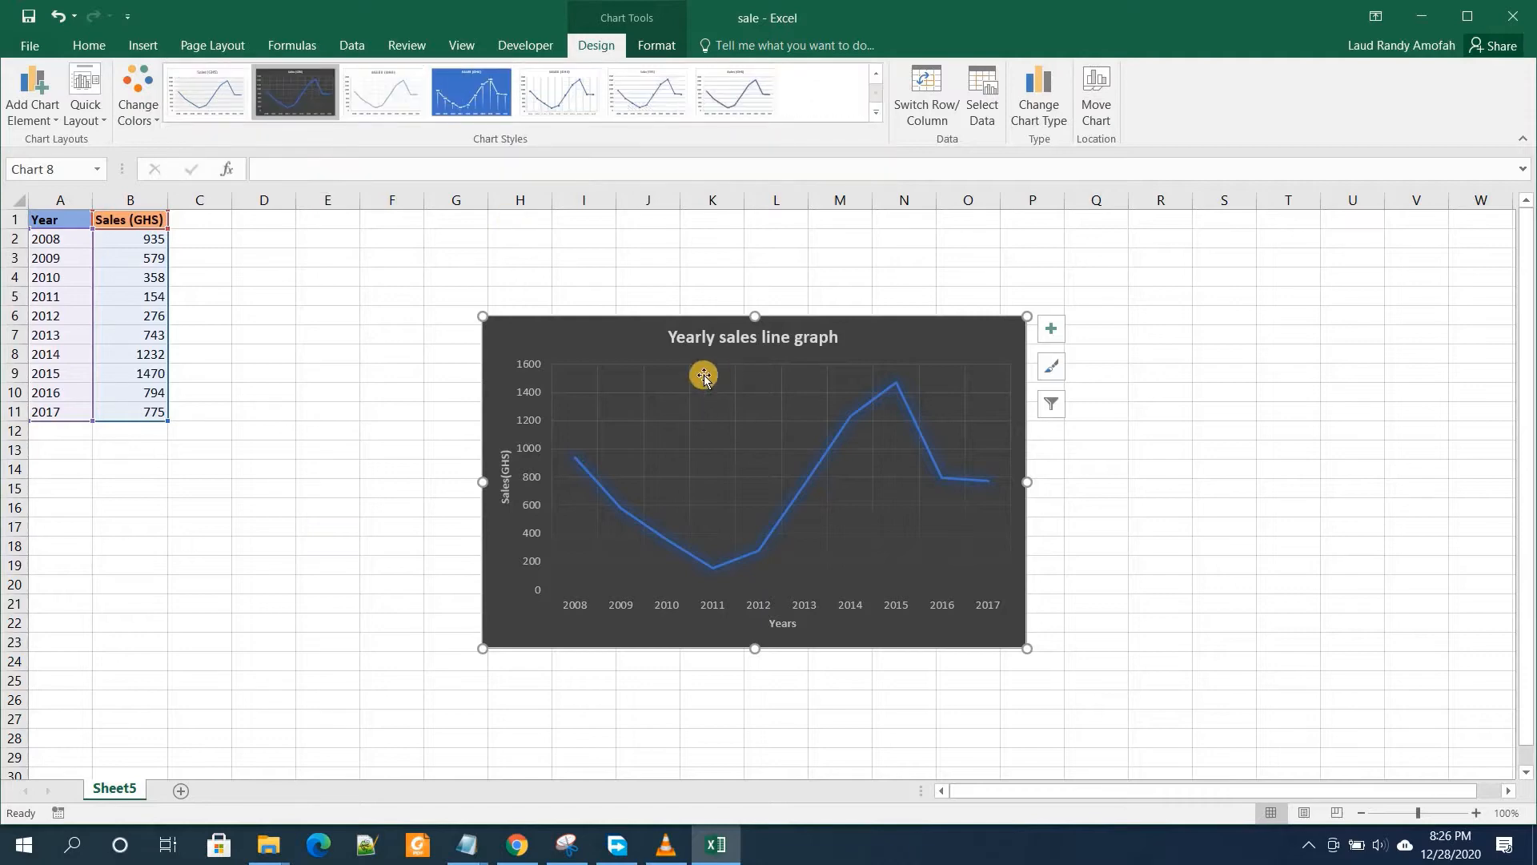
- Apply the grey gradient chart style with round markers showing the data values to the line chart
click(876, 117)
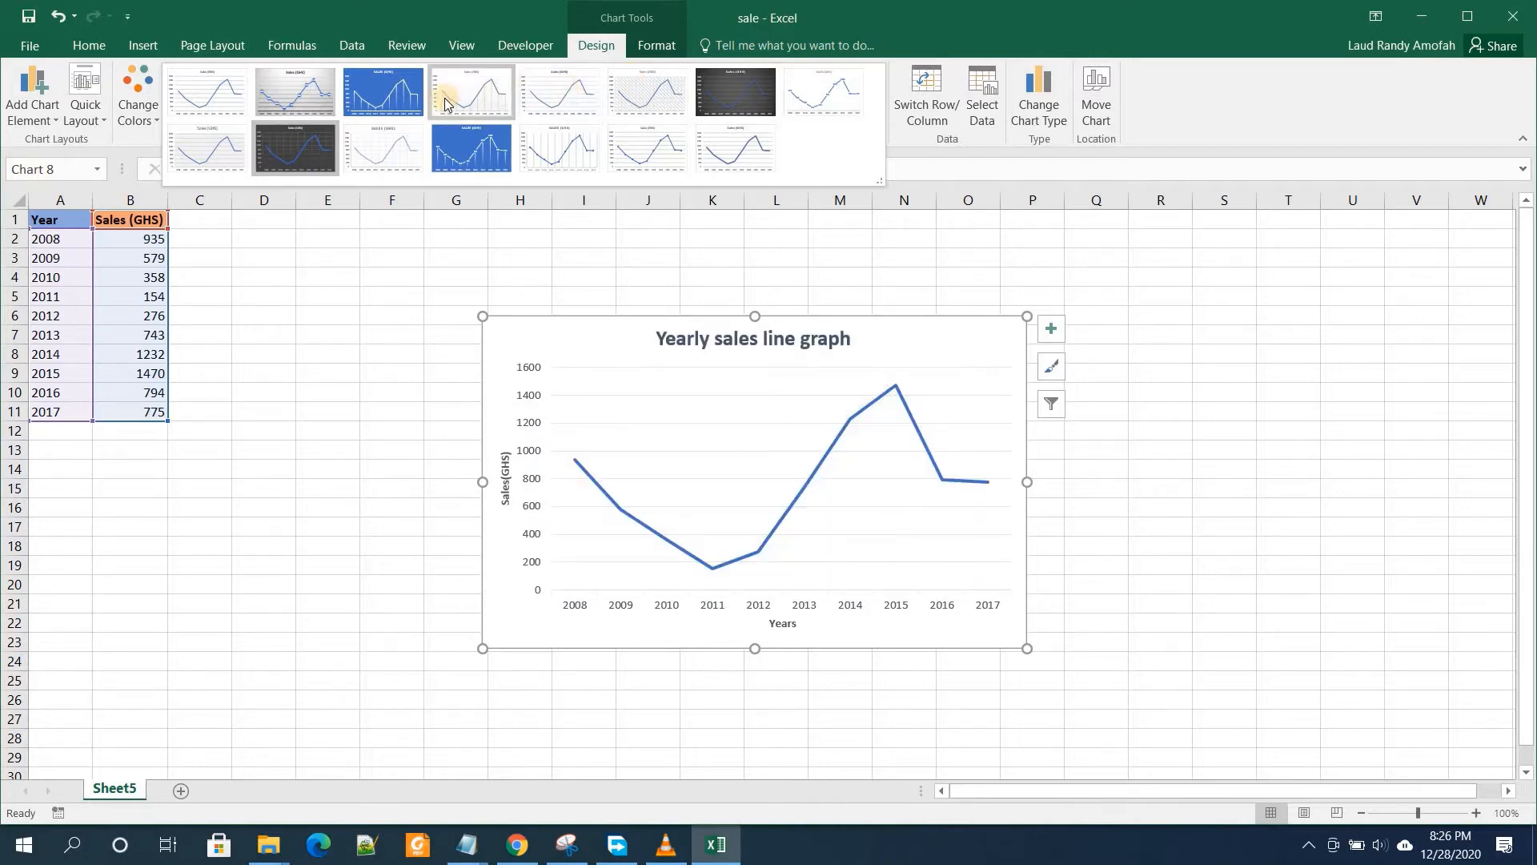
click(272, 101)
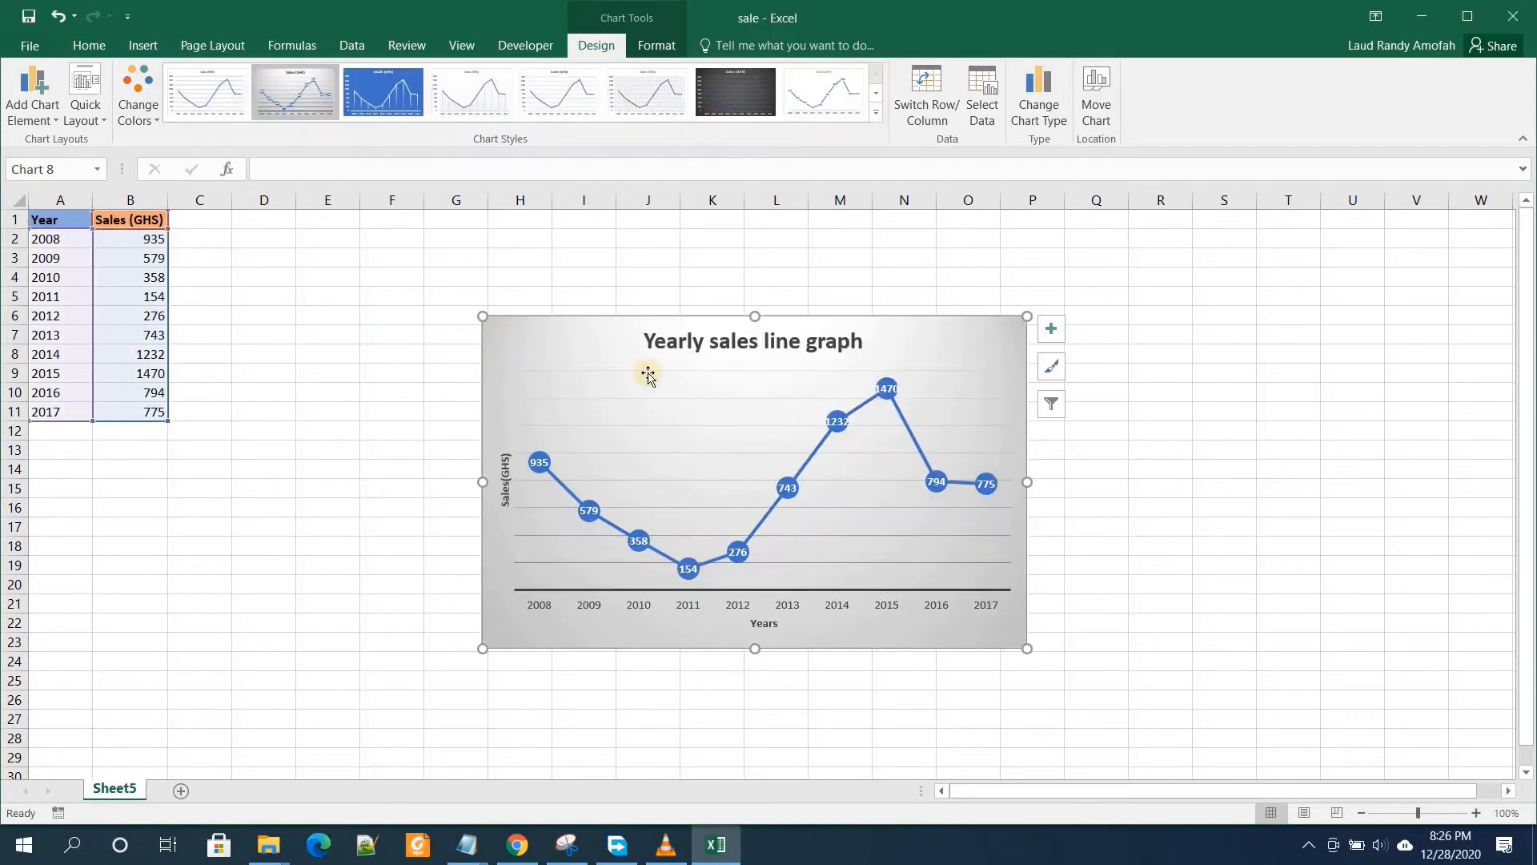
click(562, 242)
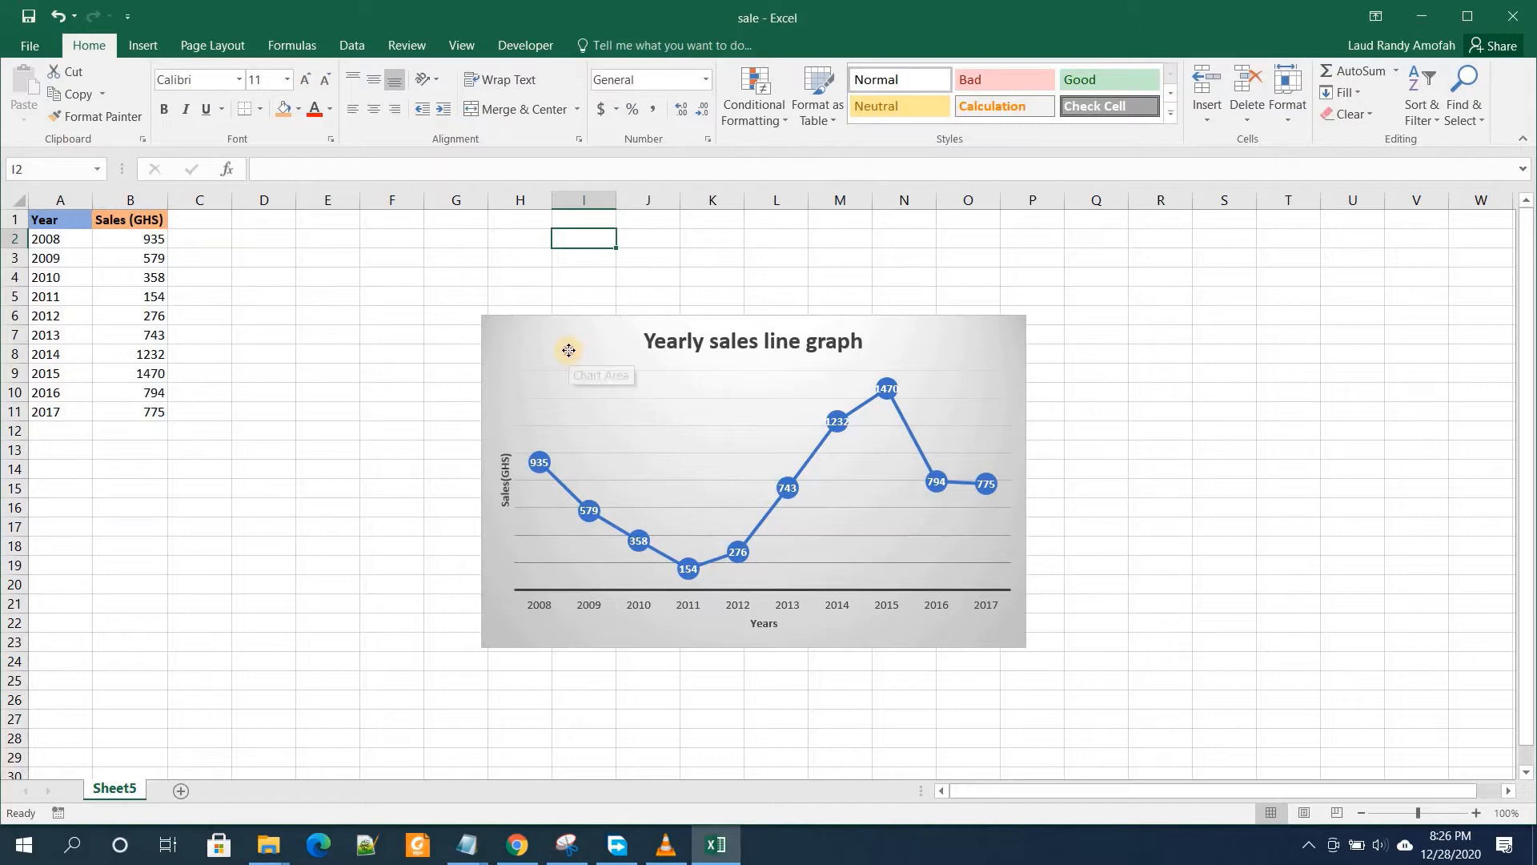
- Delete the yearly sales line chart from the worksheet
click(568, 349)
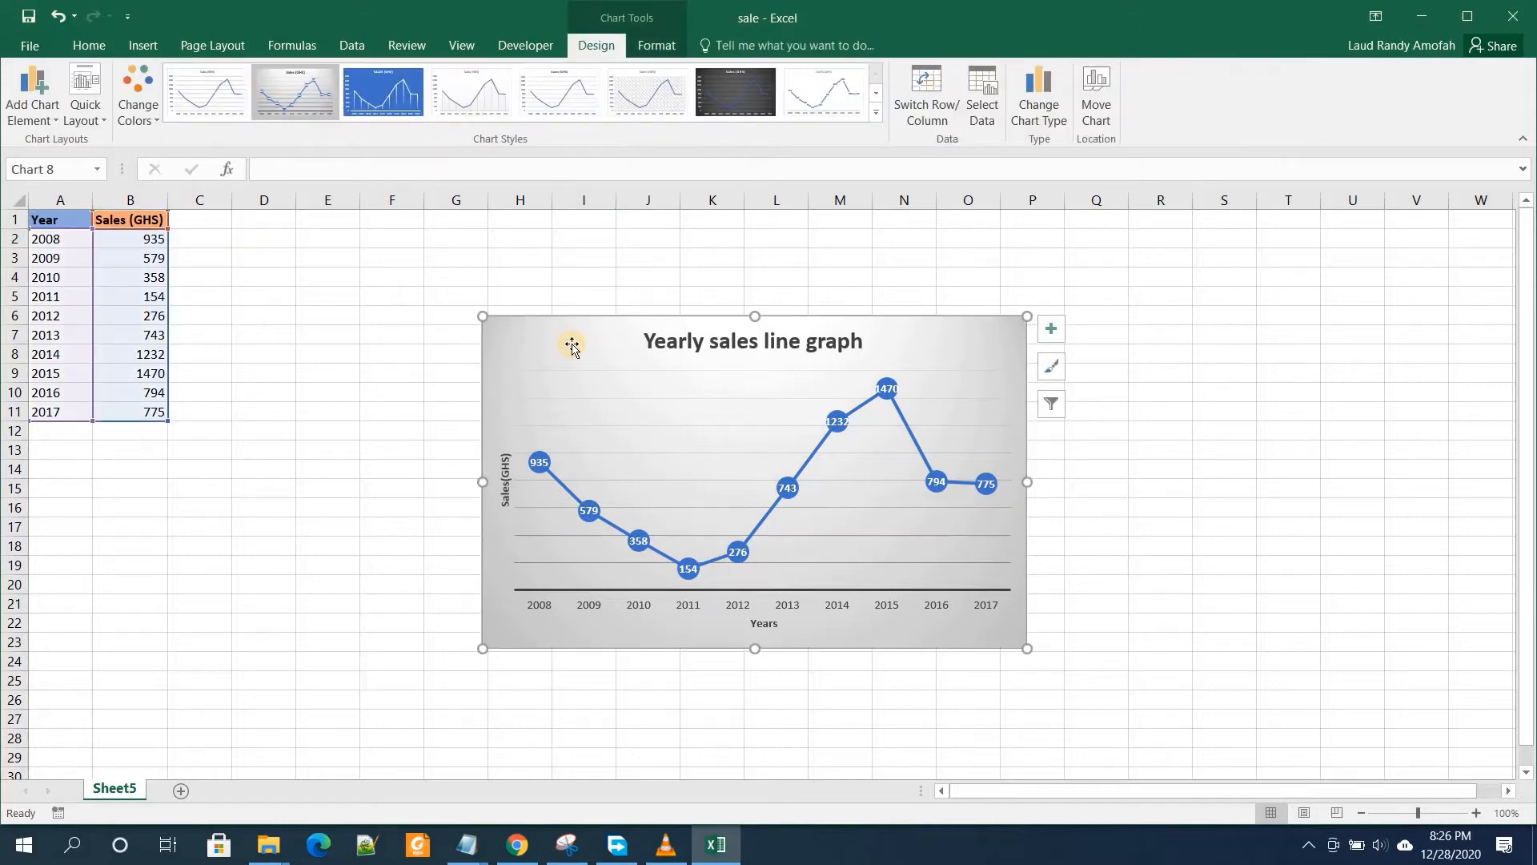
key(Delete)
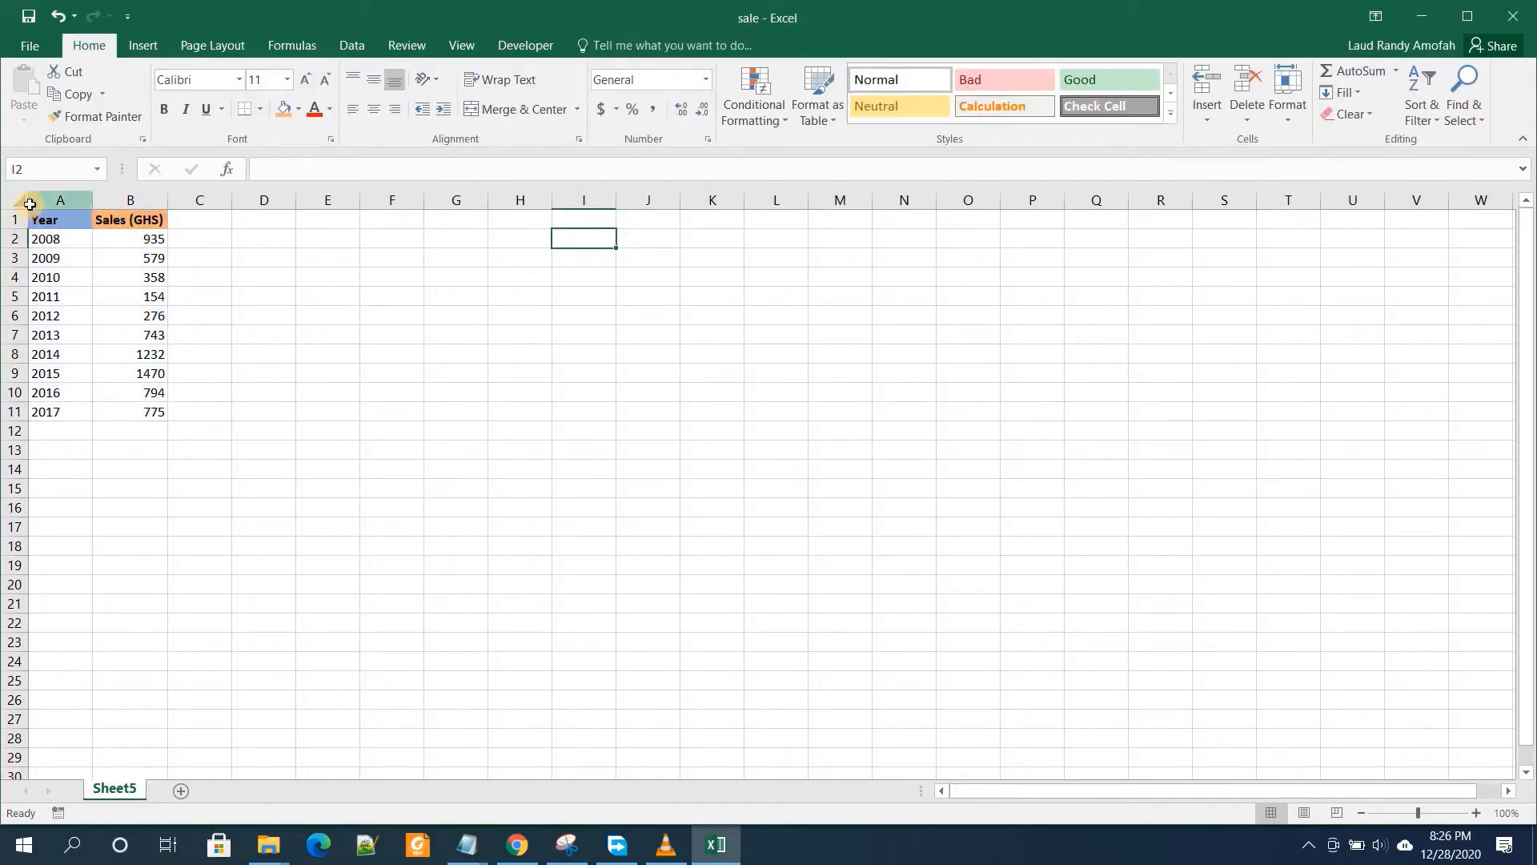
- Insert a clustered column chart of columns A and B with each year as its own coloured series, and enlarge it
drag(32, 201, 132, 200)
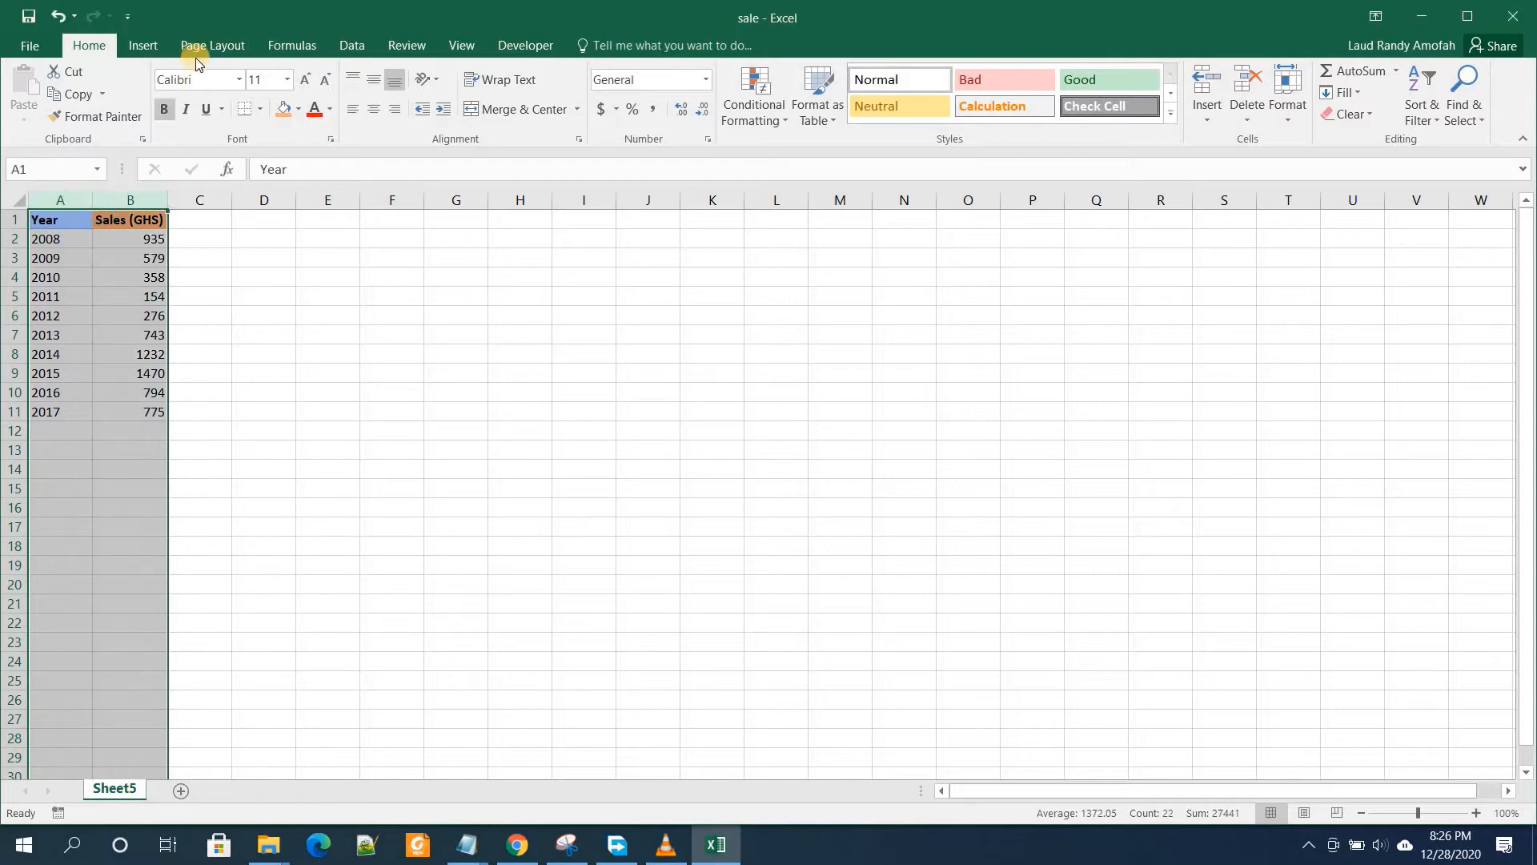
click(139, 43)
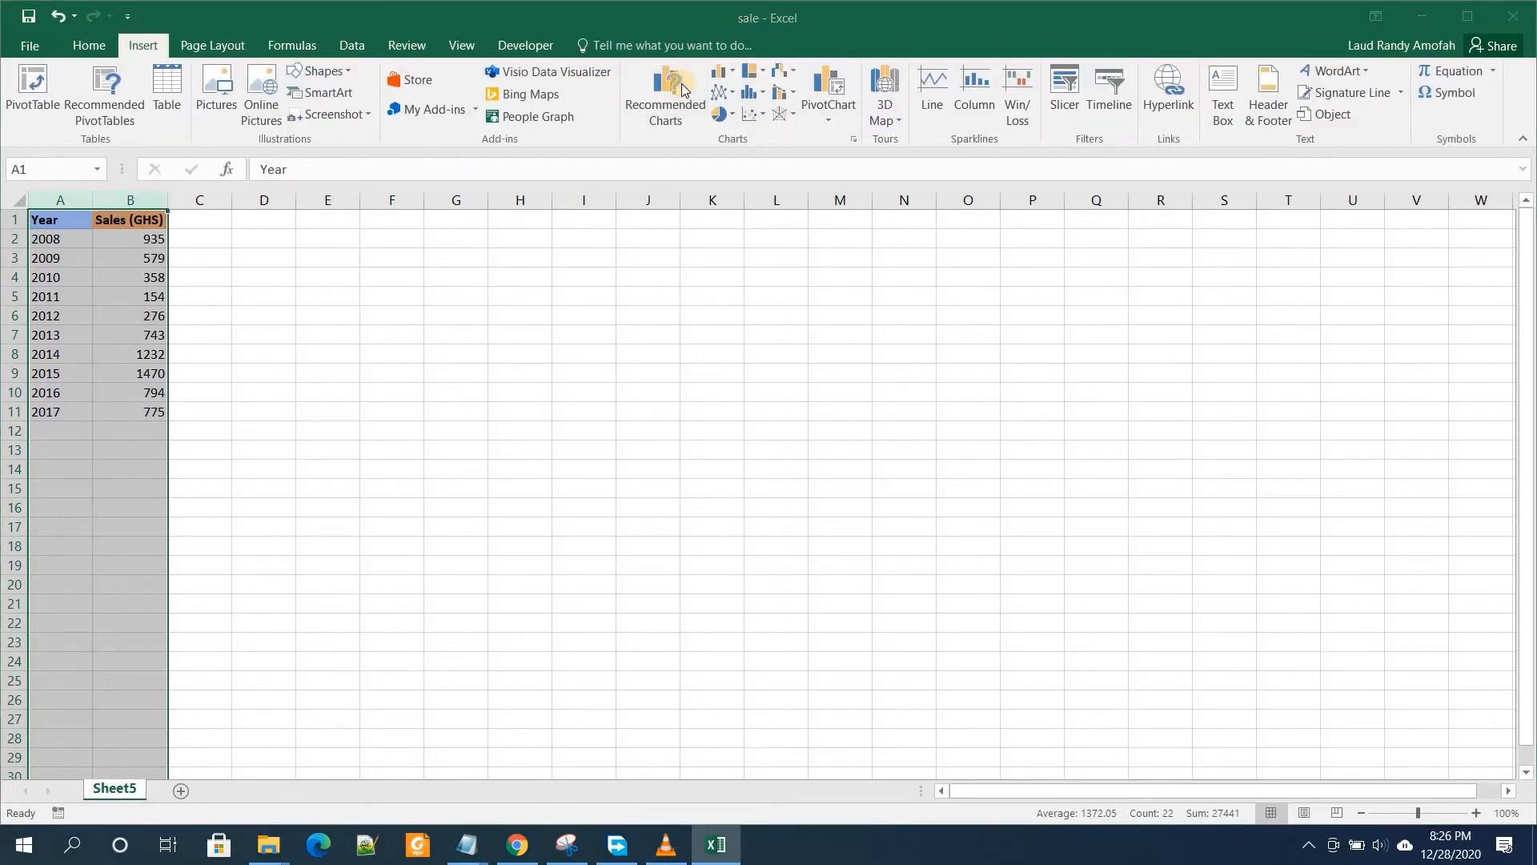
click(681, 83)
click(594, 158)
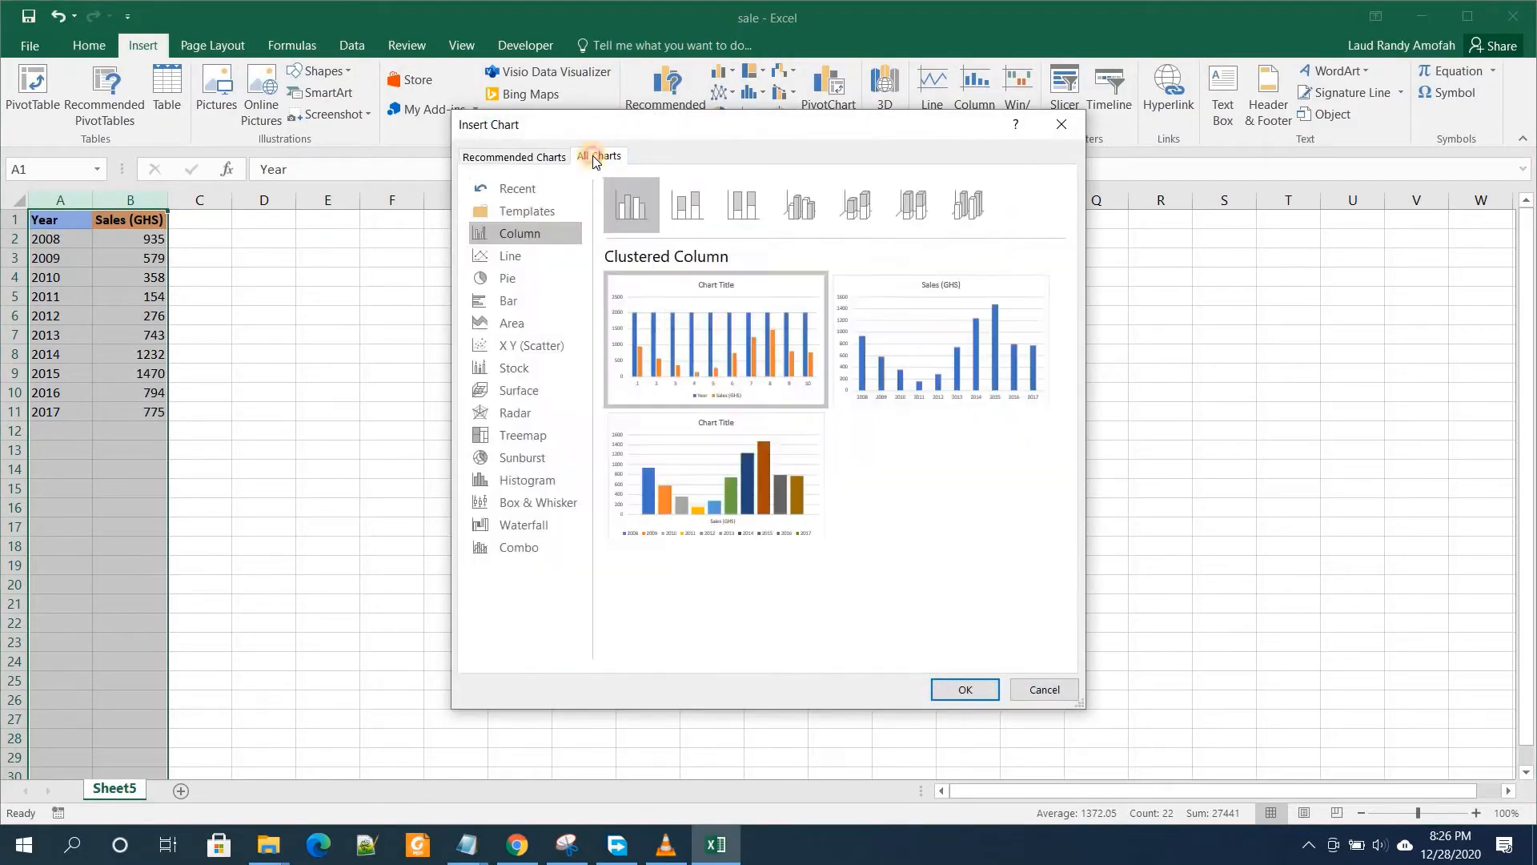
click(512, 256)
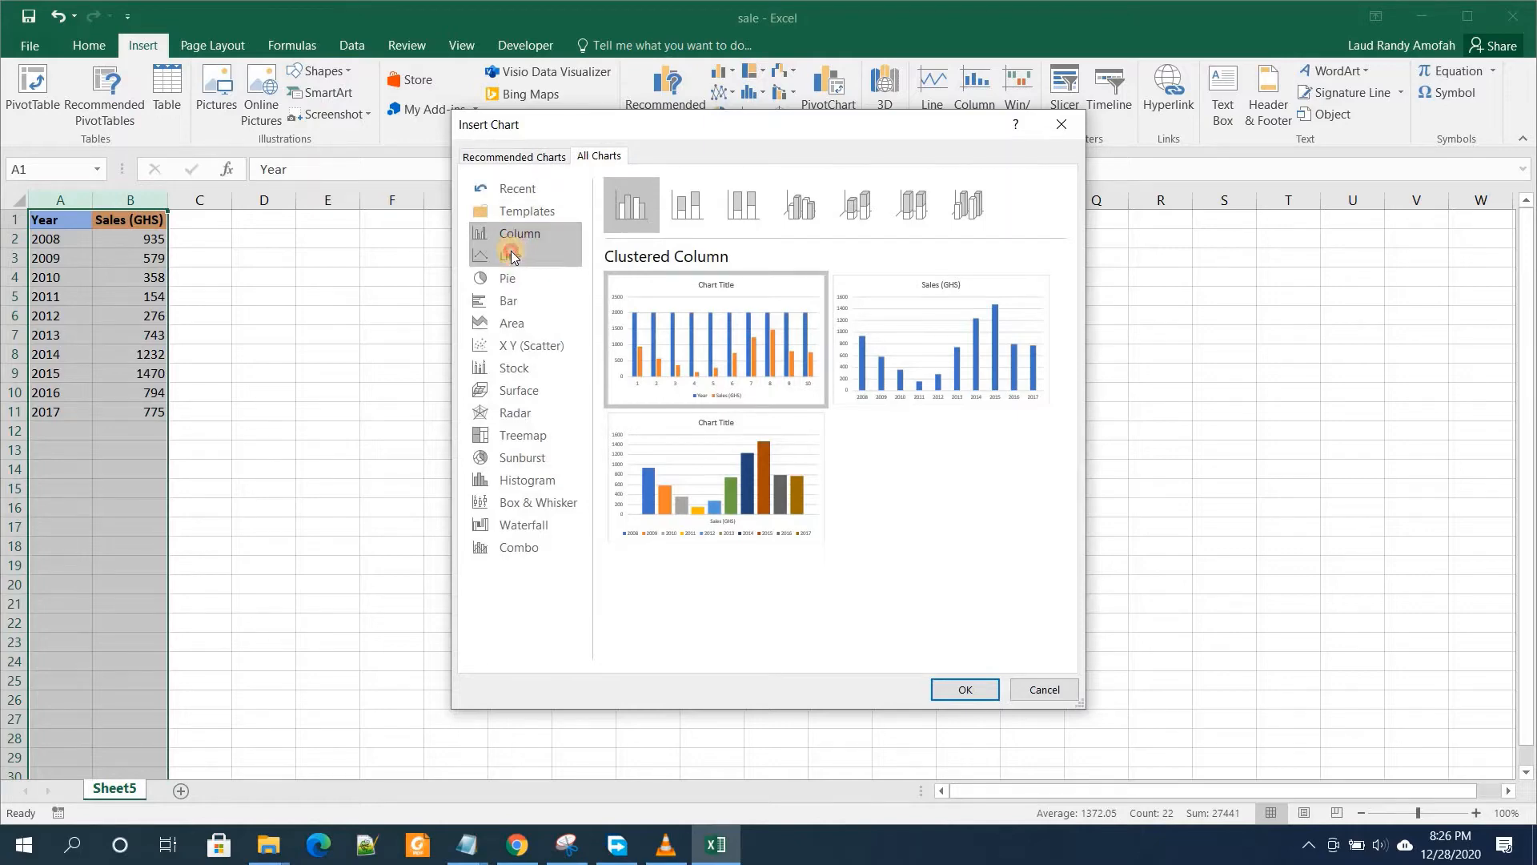
click(506, 234)
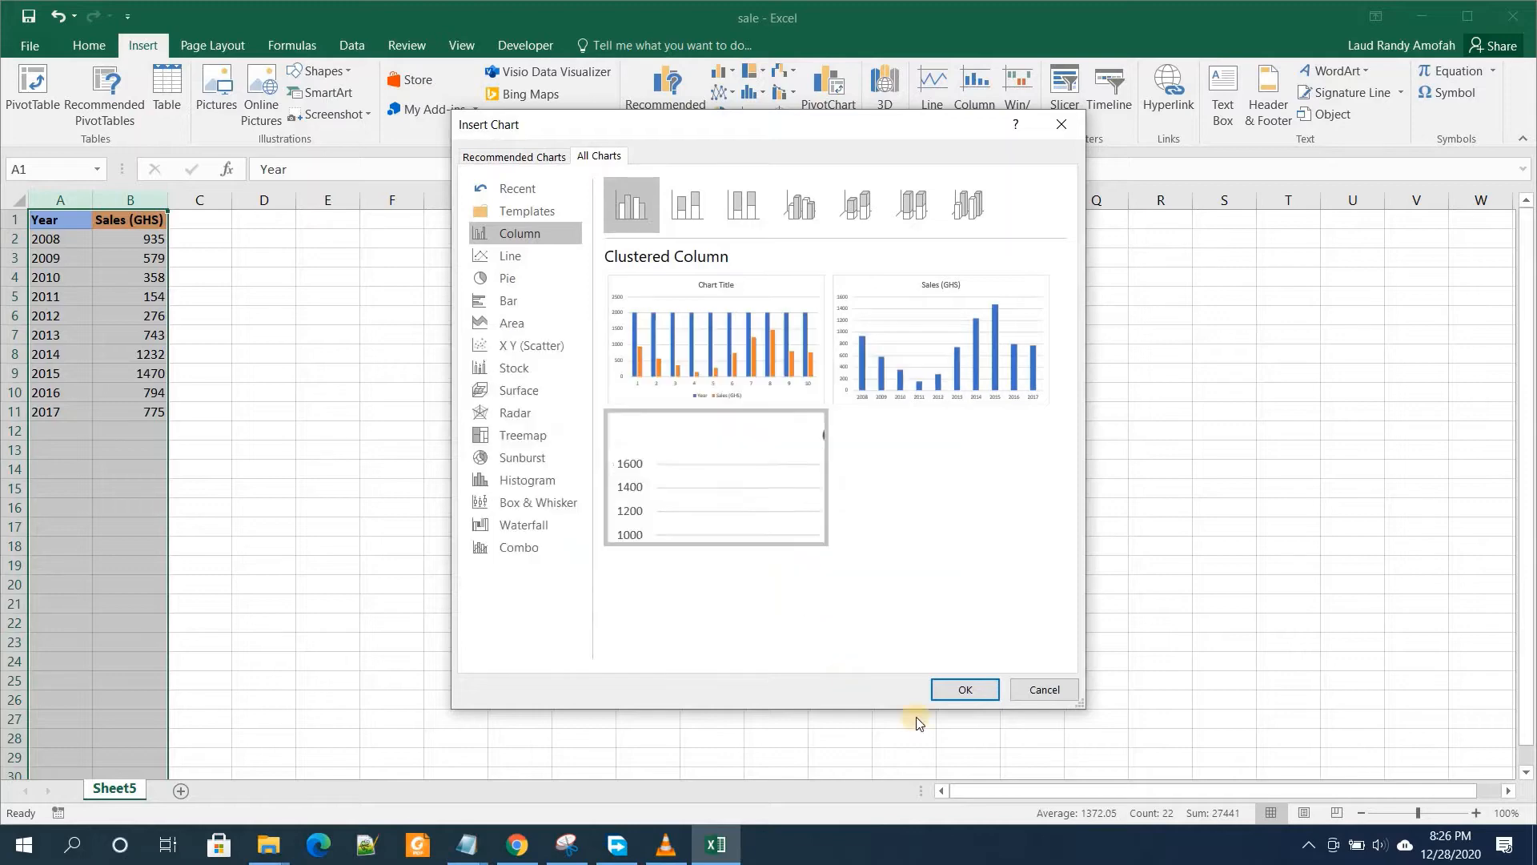
click(957, 681)
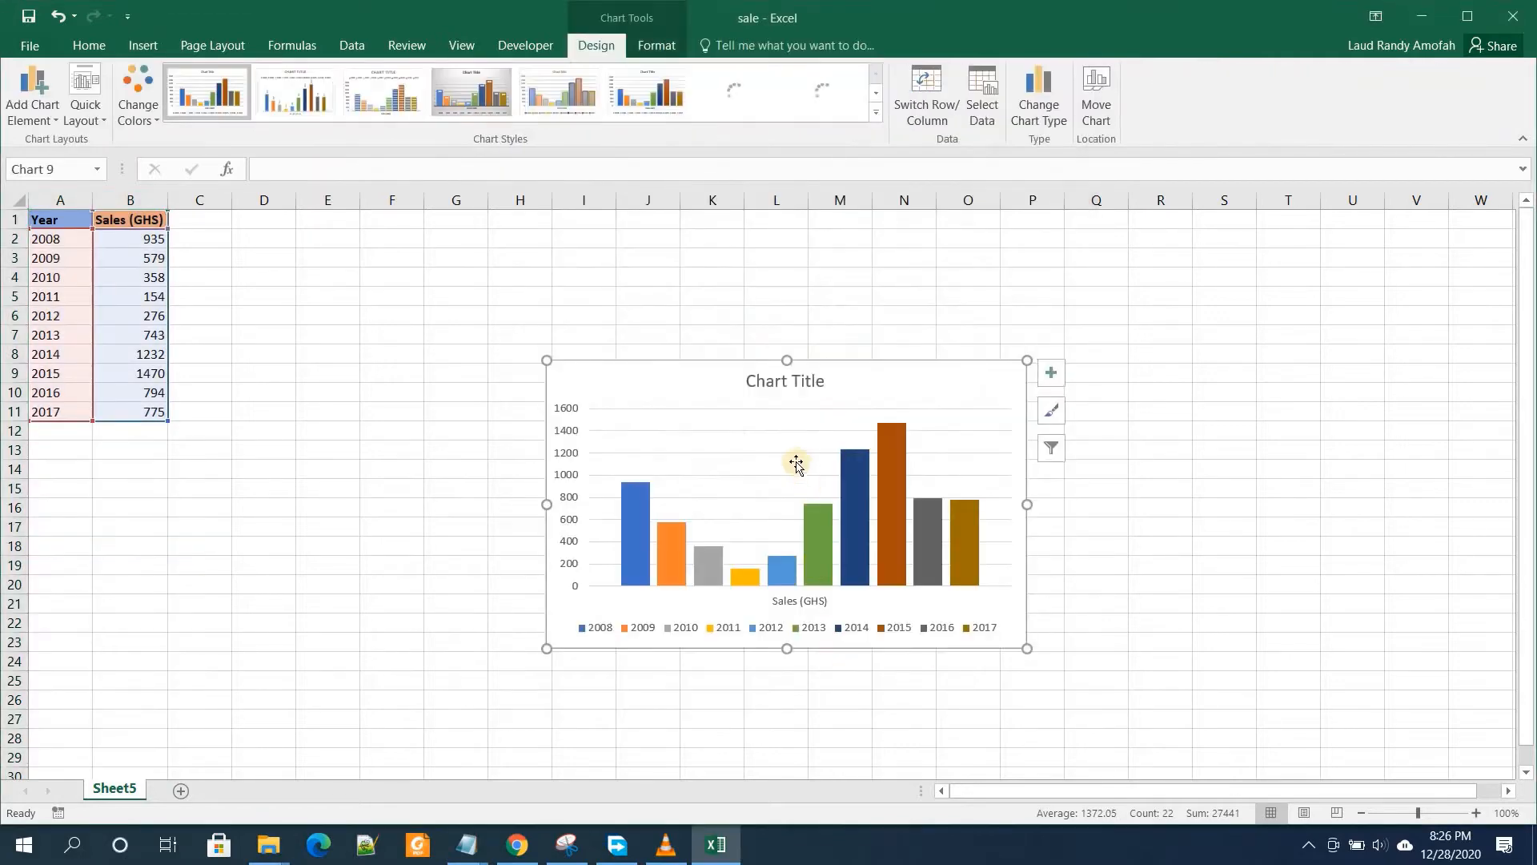
drag(543, 360, 473, 315)
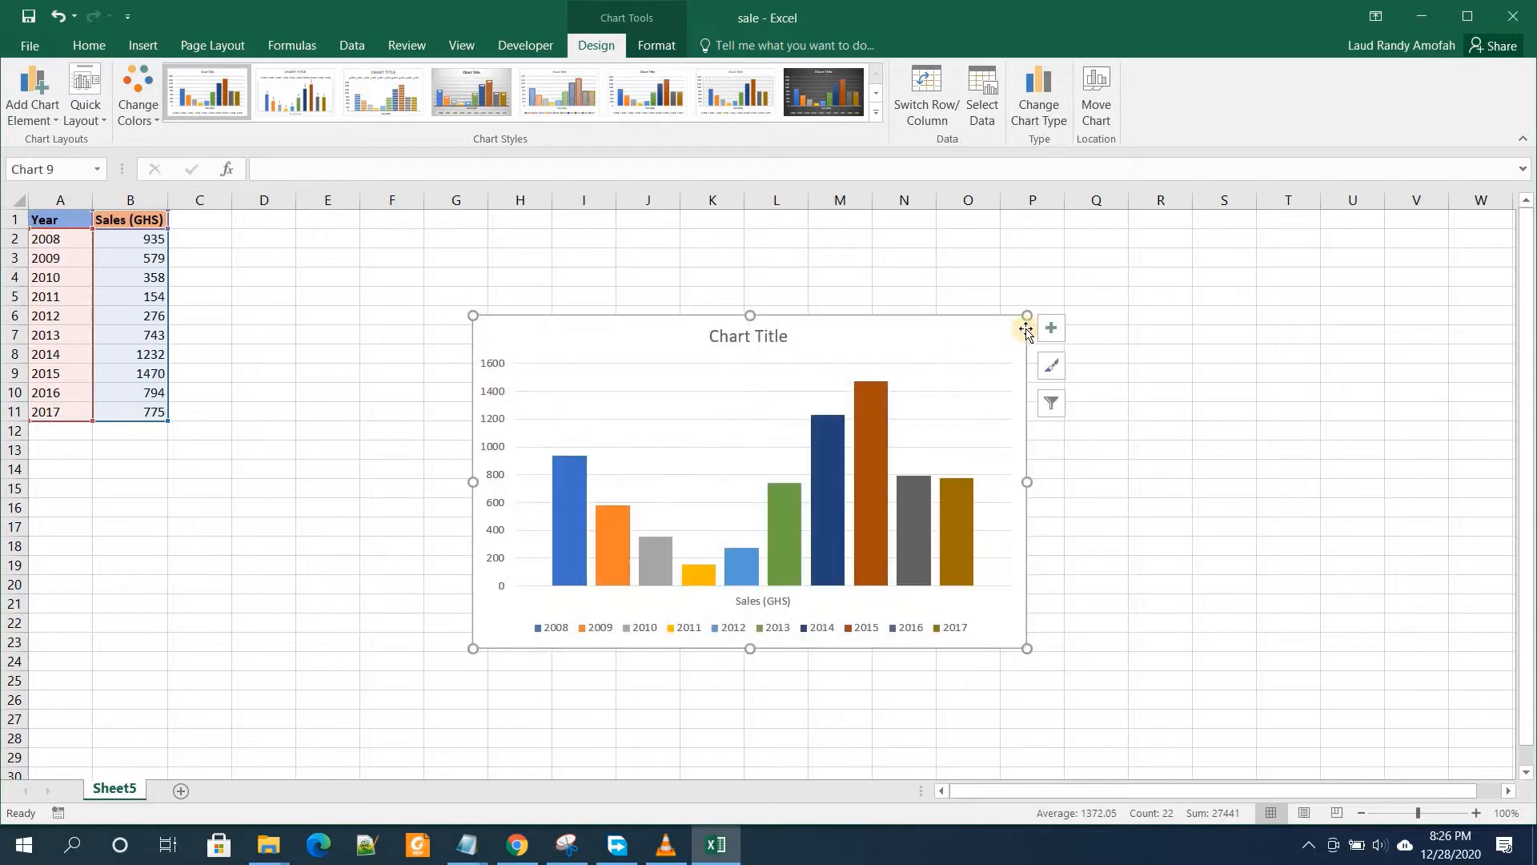
- Add axis titles to the column chart and set the vertical axis title to "Sales(GHS)"
click(1052, 327)
click(1093, 368)
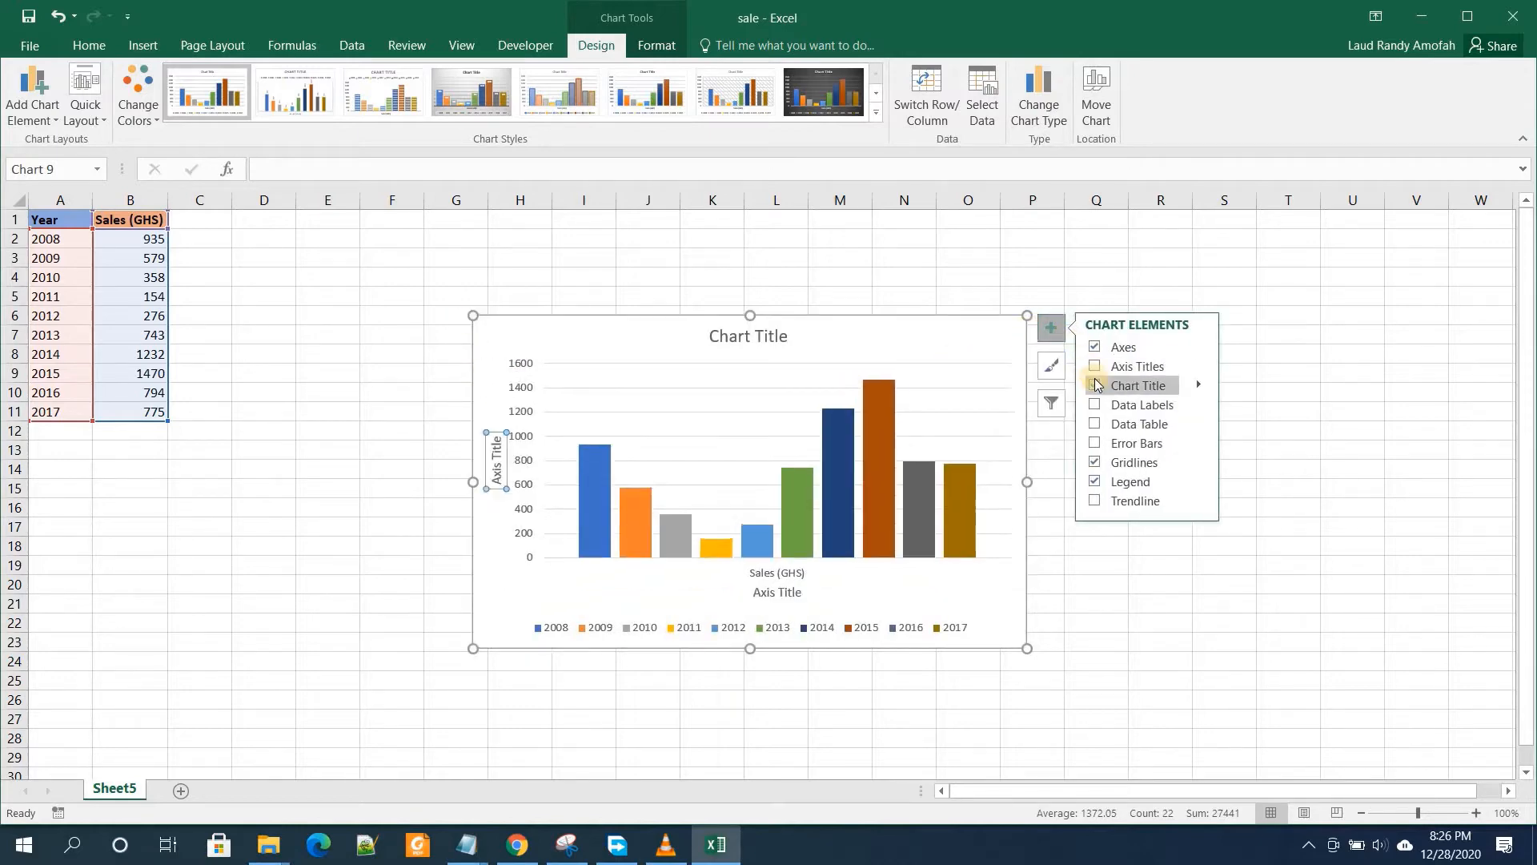
double_click(497, 466)
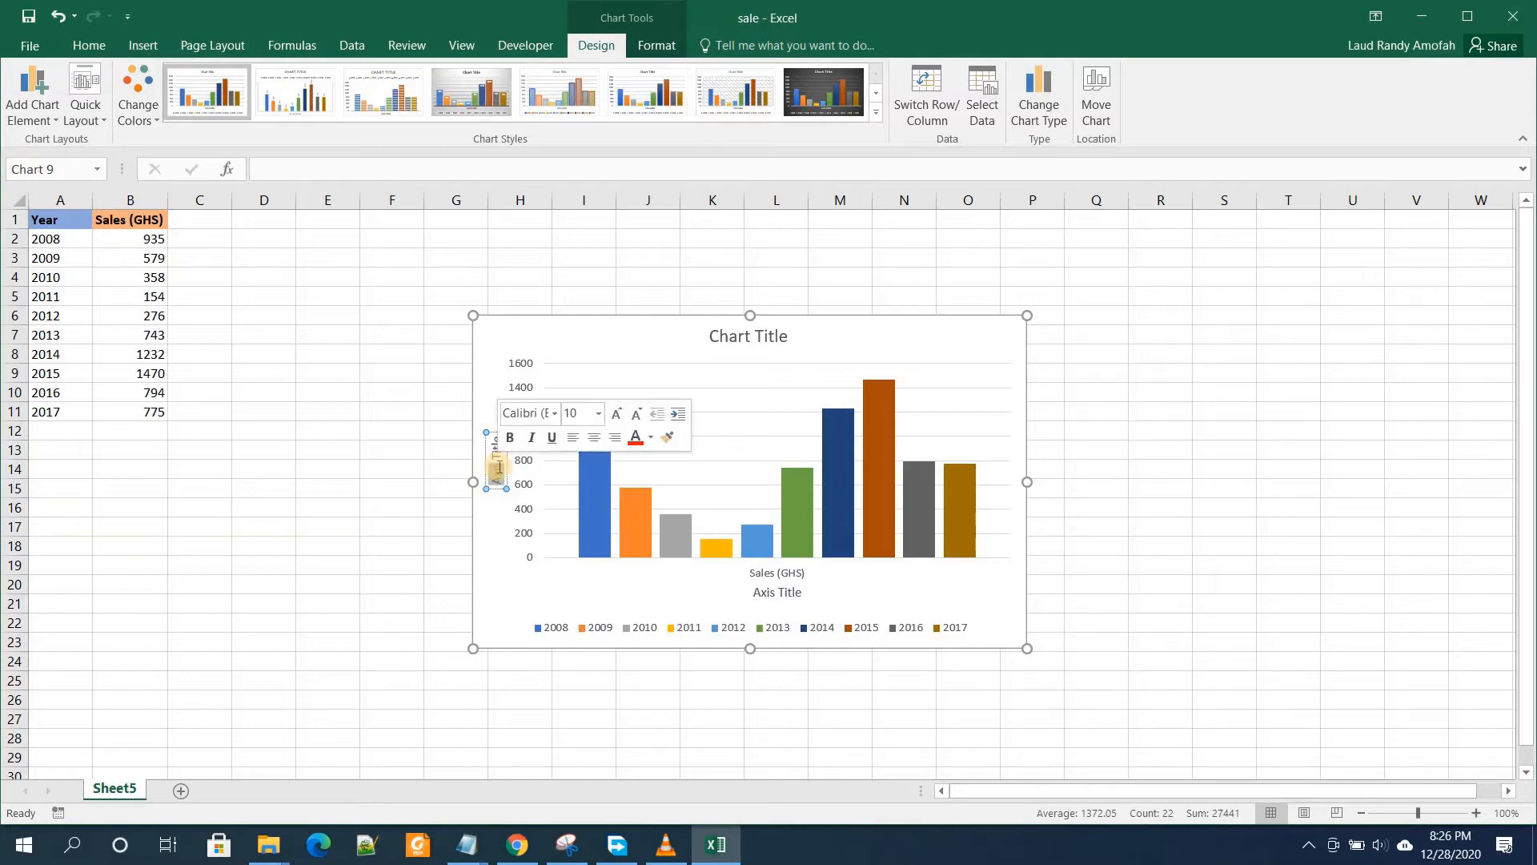
key(BackSpace)
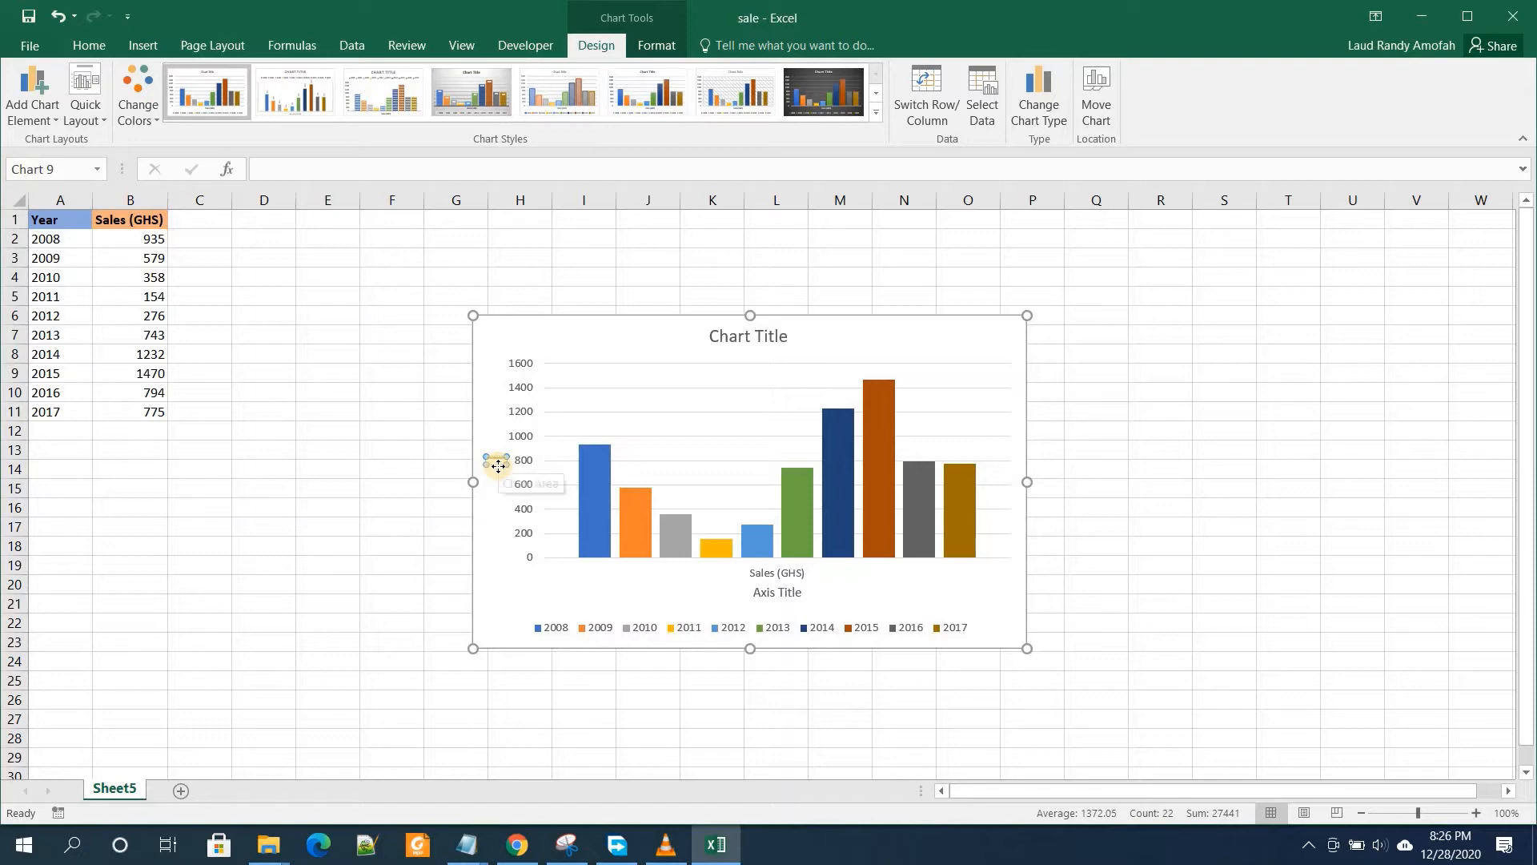
text(Sales(GHS)
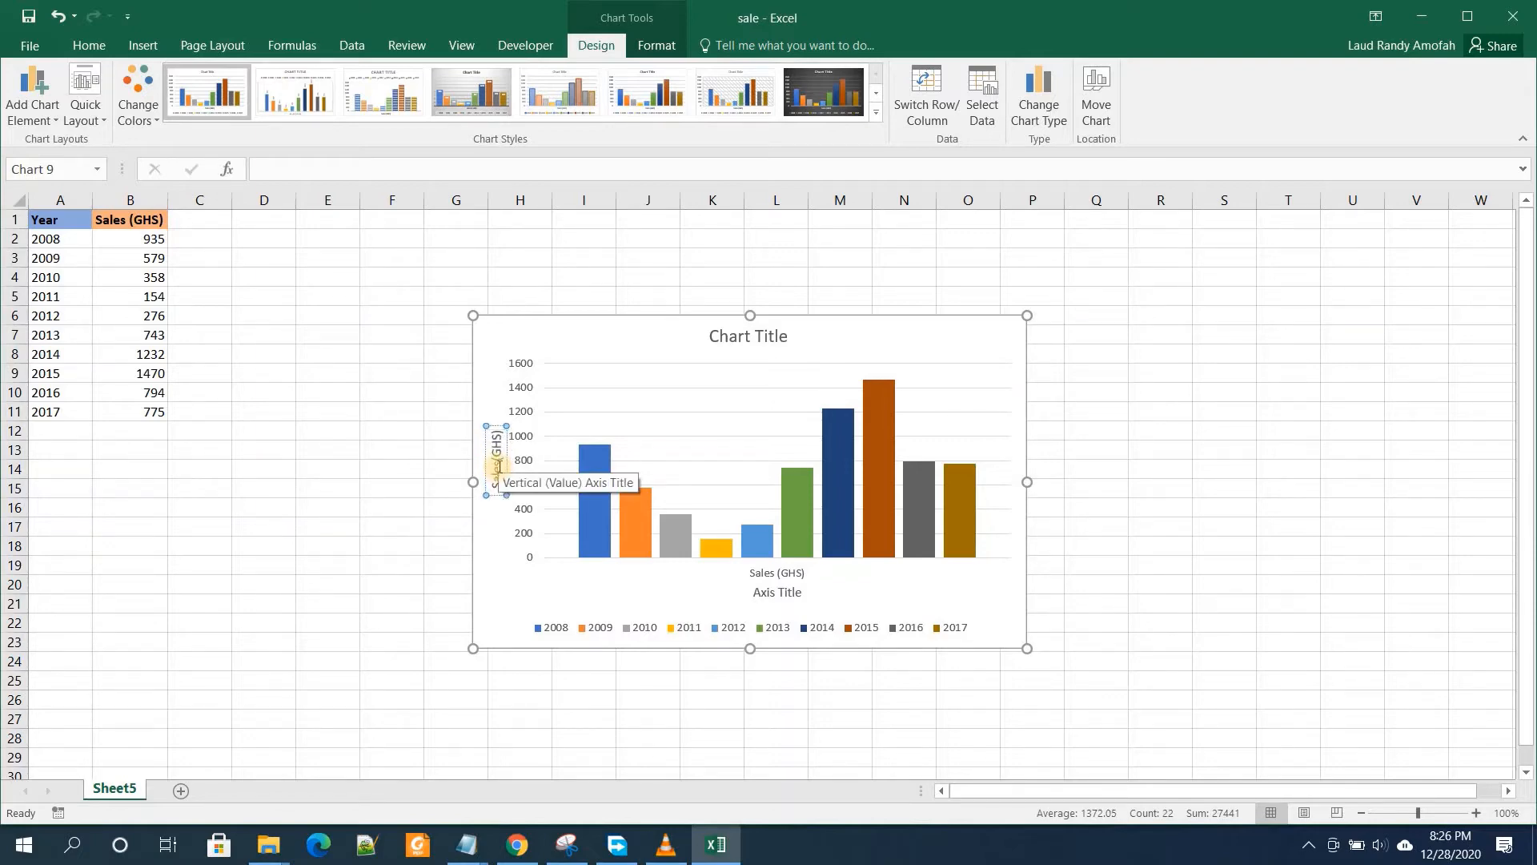
- Replace the column chart's horizontal axis title placeholder with "Years"
click(779, 593)
double_click(781, 593)
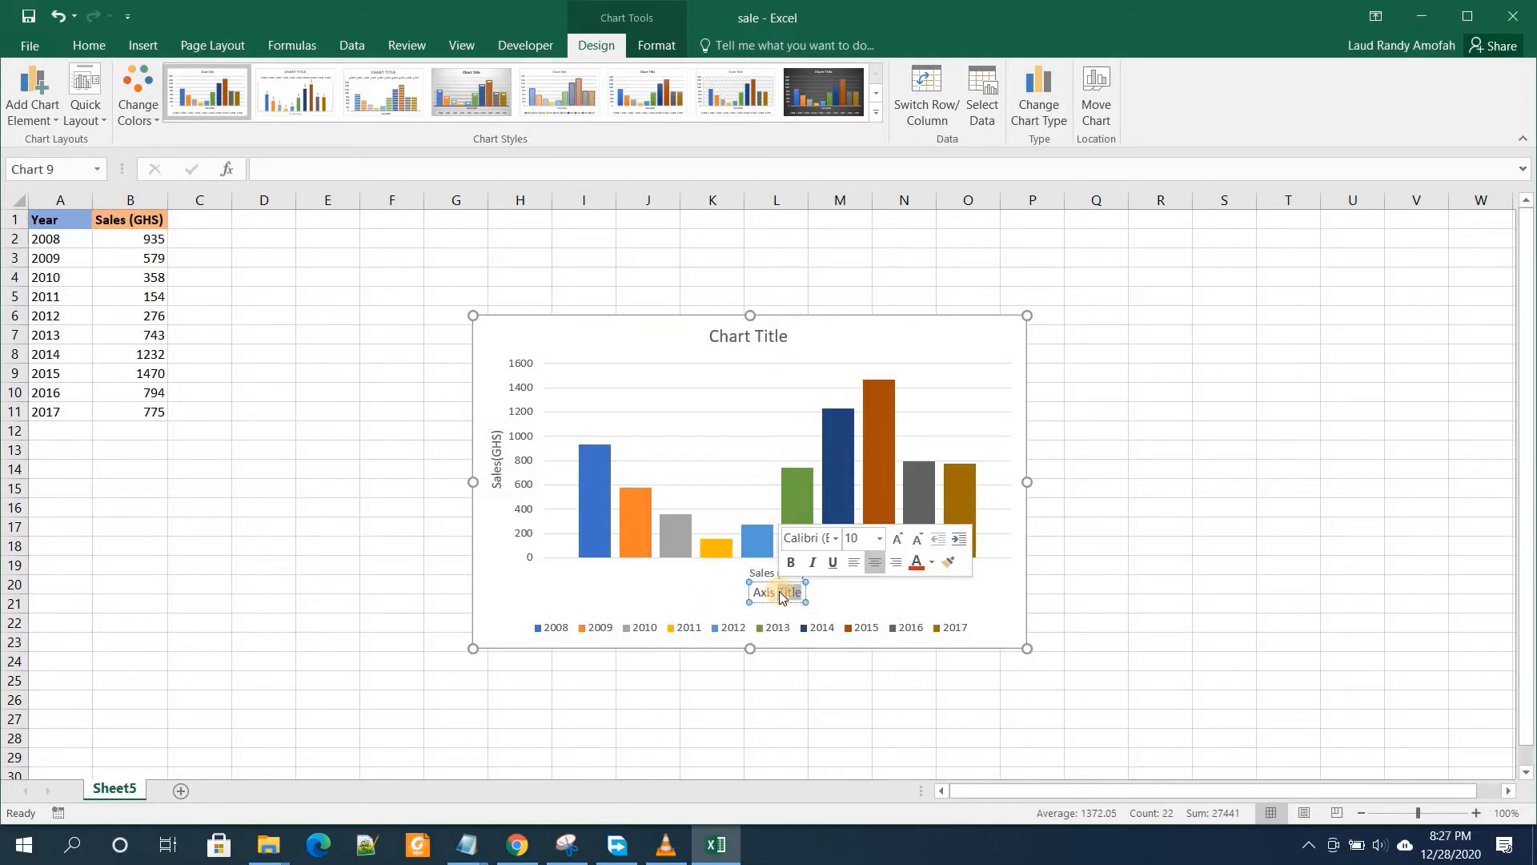
double_click(771, 592)
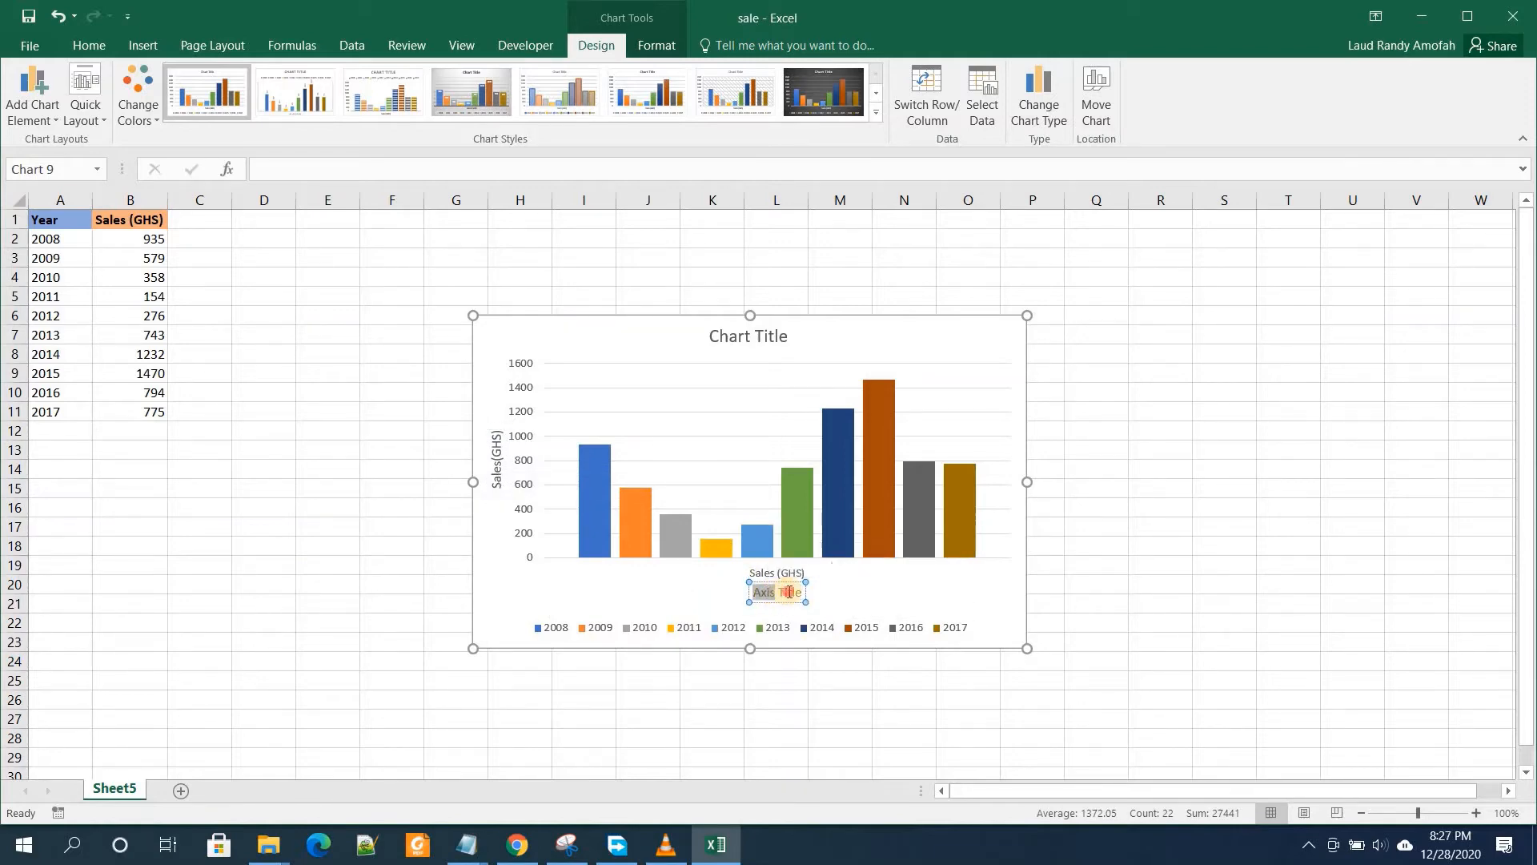
double_click(788, 593)
key(BackSpace)
key(BackSpace)
text(YEar)
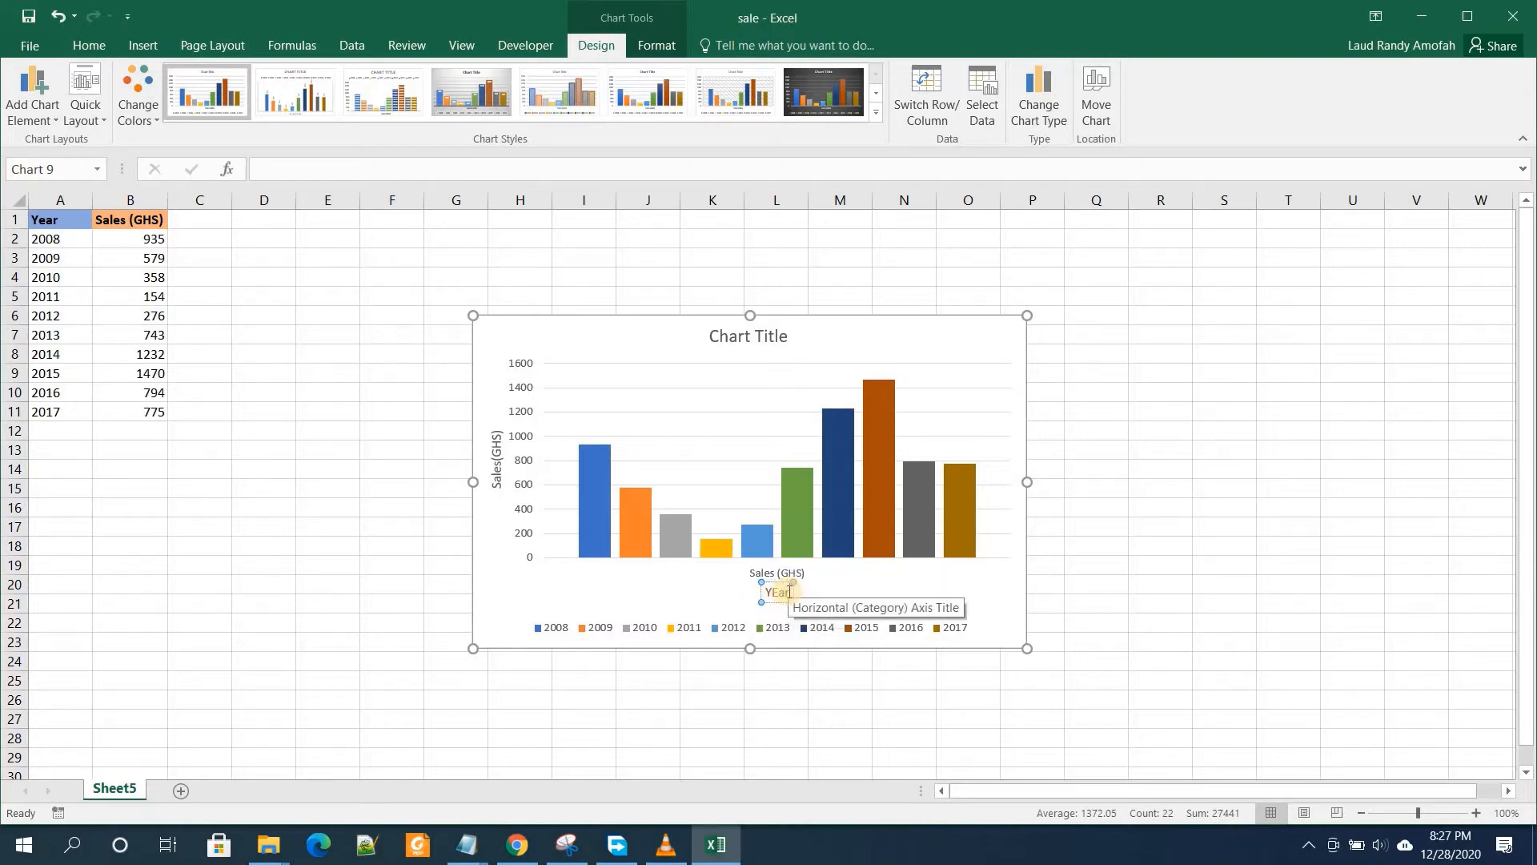
key(BackSpace)
key(BackSpace)
key(BackSpace)
text(ears)
- Change the column chart's title to "Yearly sales bar chart"
click(761, 336)
double_click(773, 337)
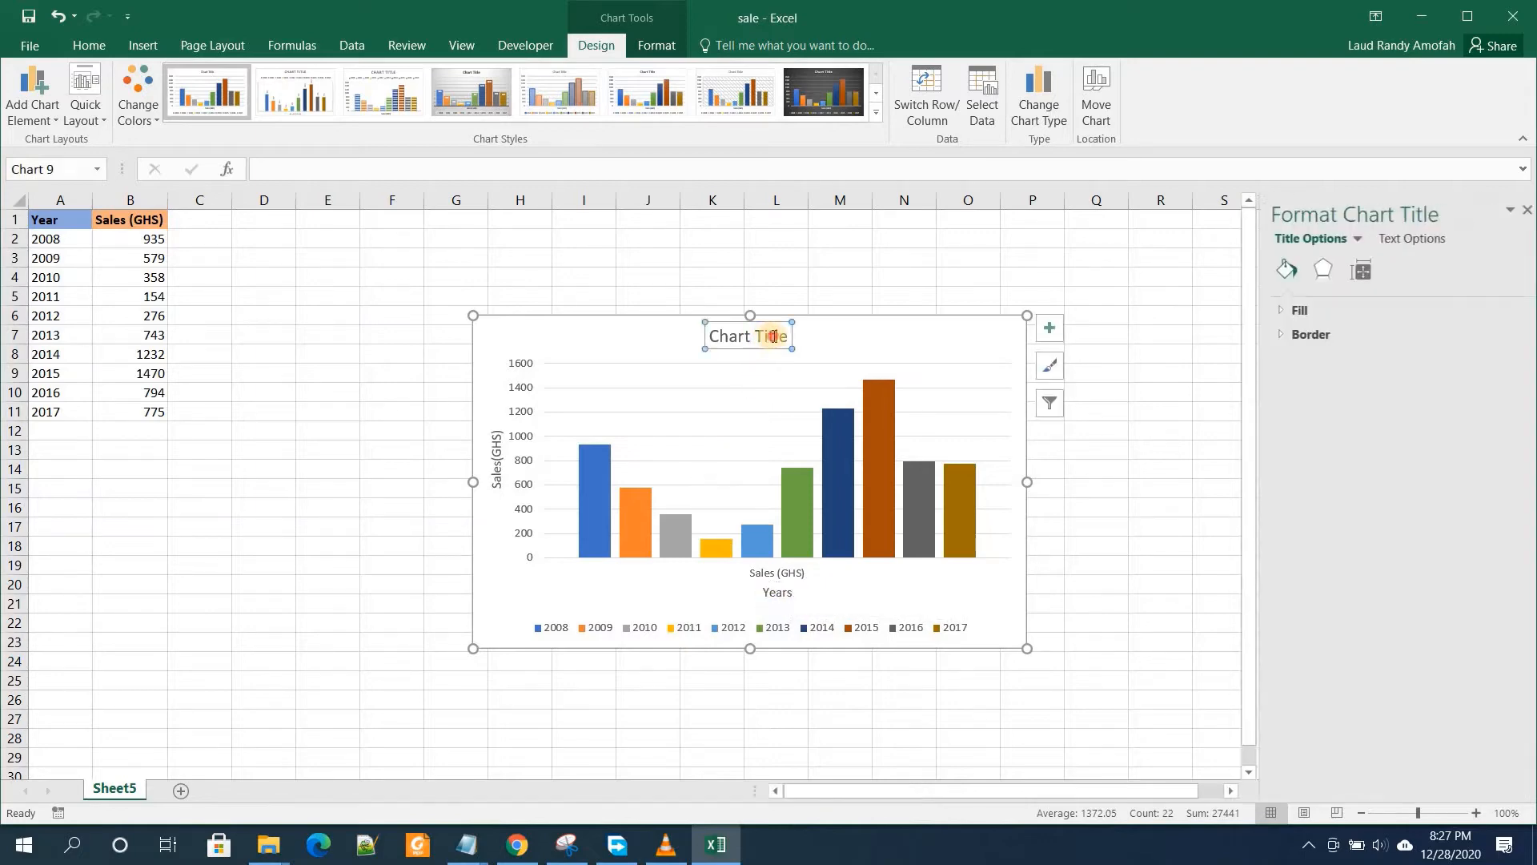
key(BackSpace)
key(BackSpace)
key(BackSpace)
key(BackSpace)
key(BackSpace)
key(BackSpace)
key(BackSpace)
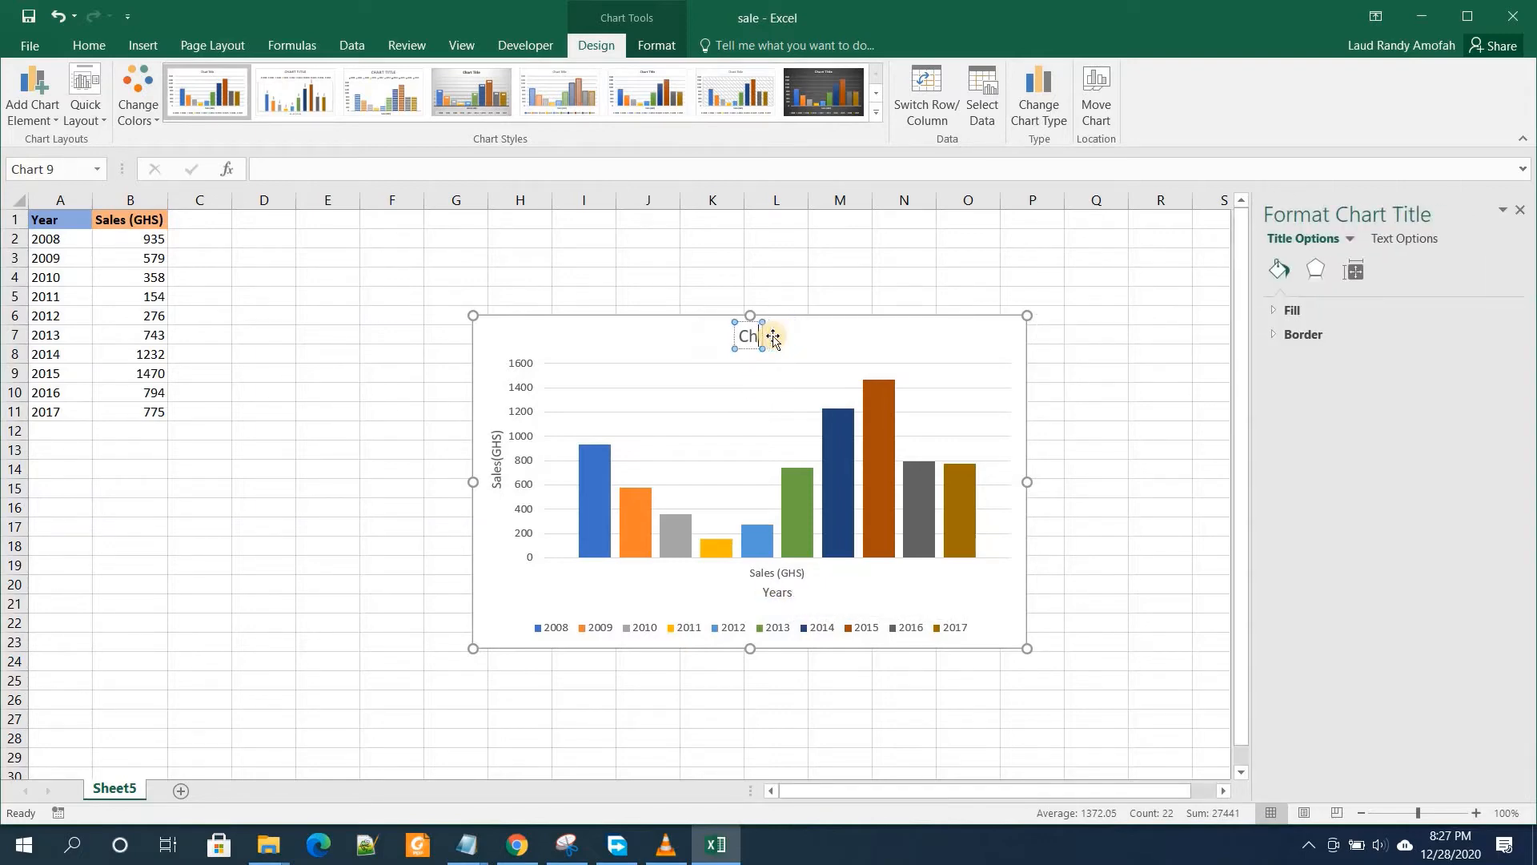
text(Year)
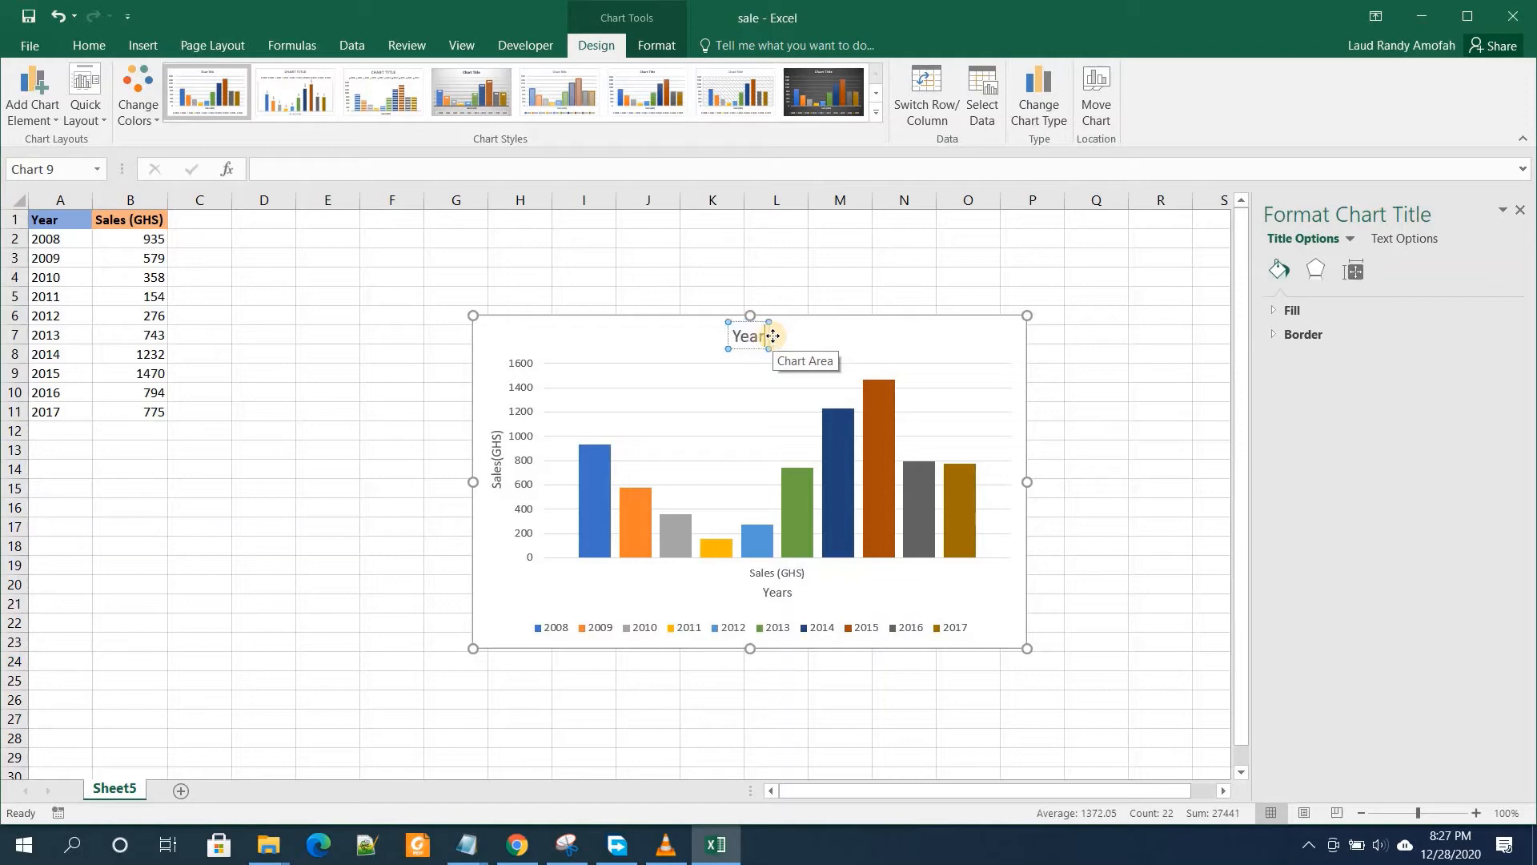
text(ly S)
text(sales)
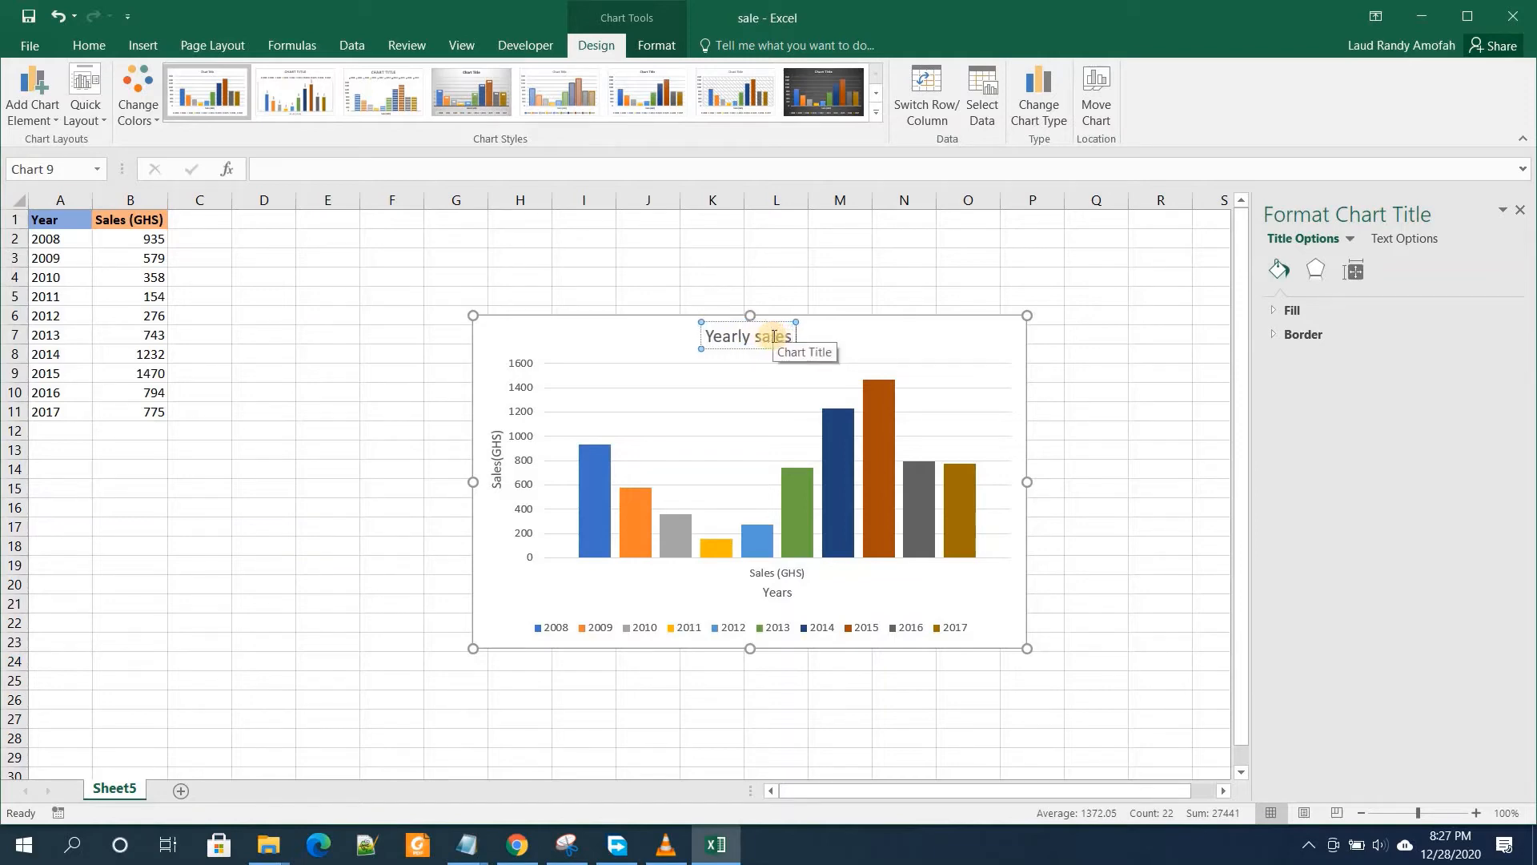
text( bar chart)
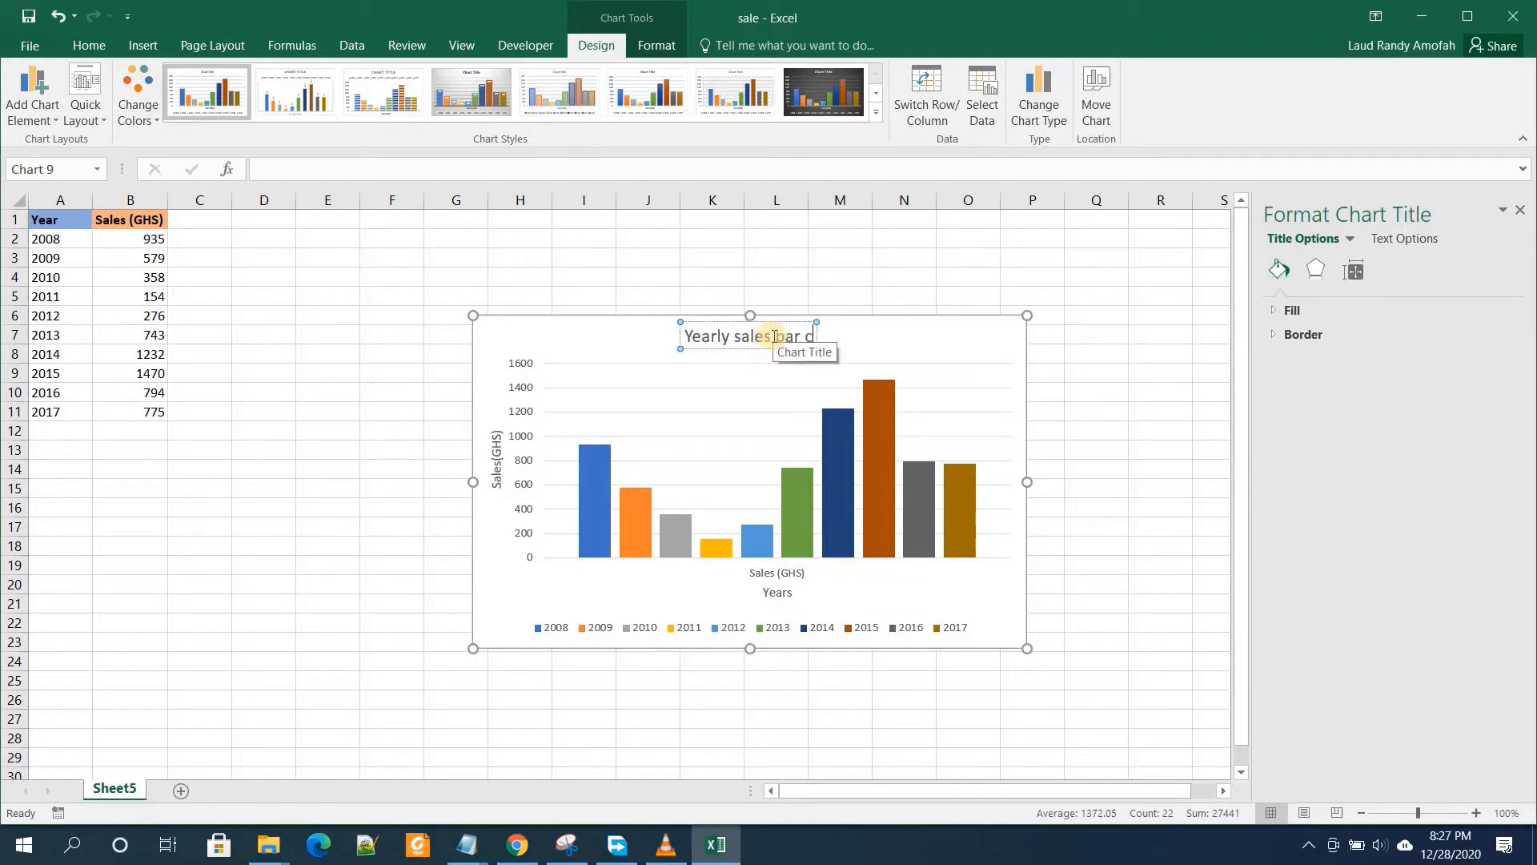
- Add data labels to the columns of the yearly sales bar chart
click(1133, 412)
click(1008, 333)
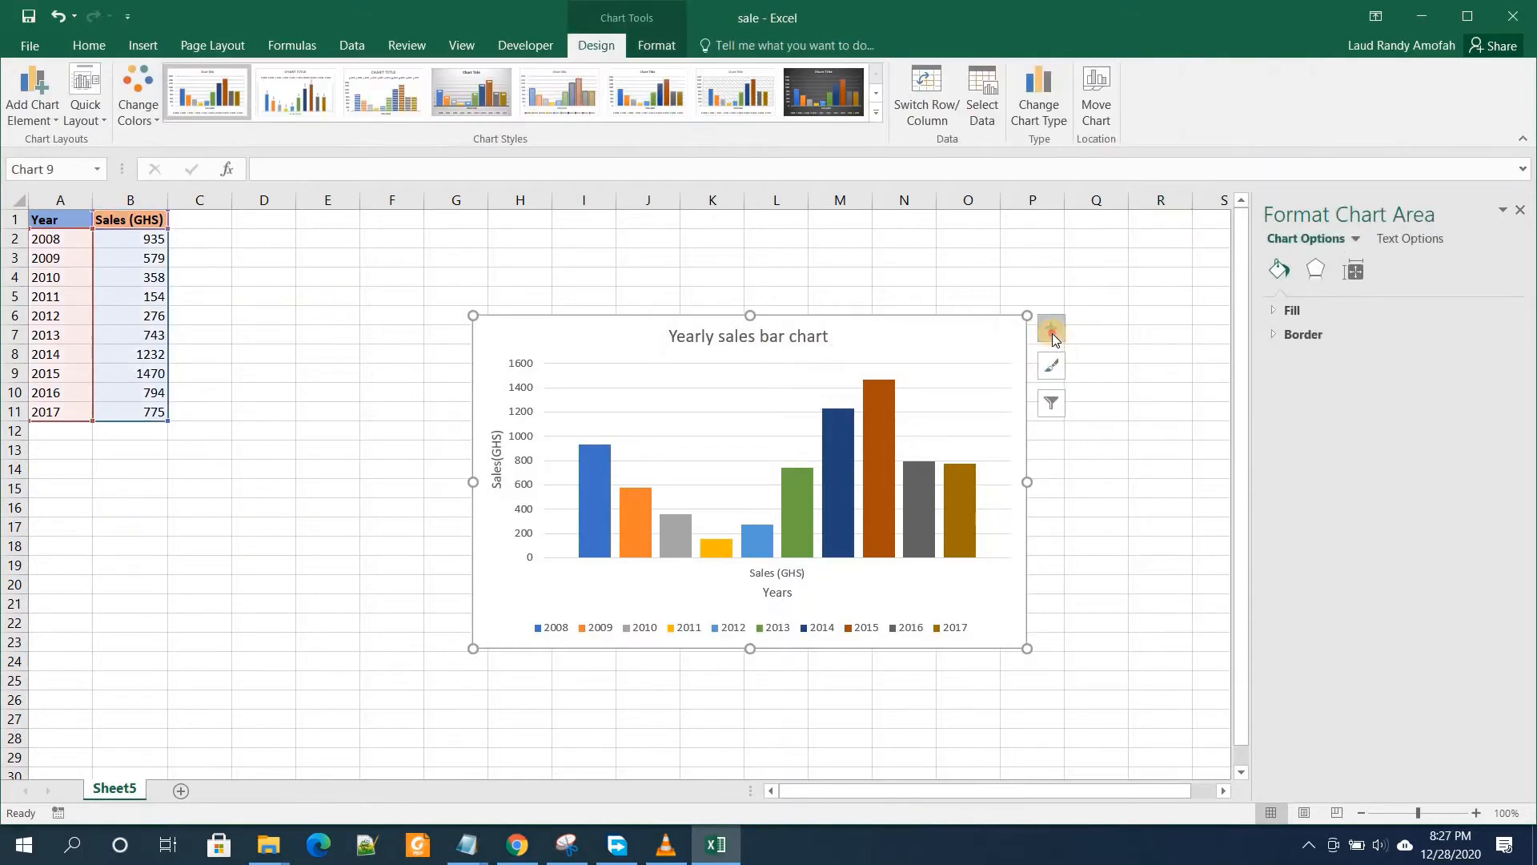
click(1052, 332)
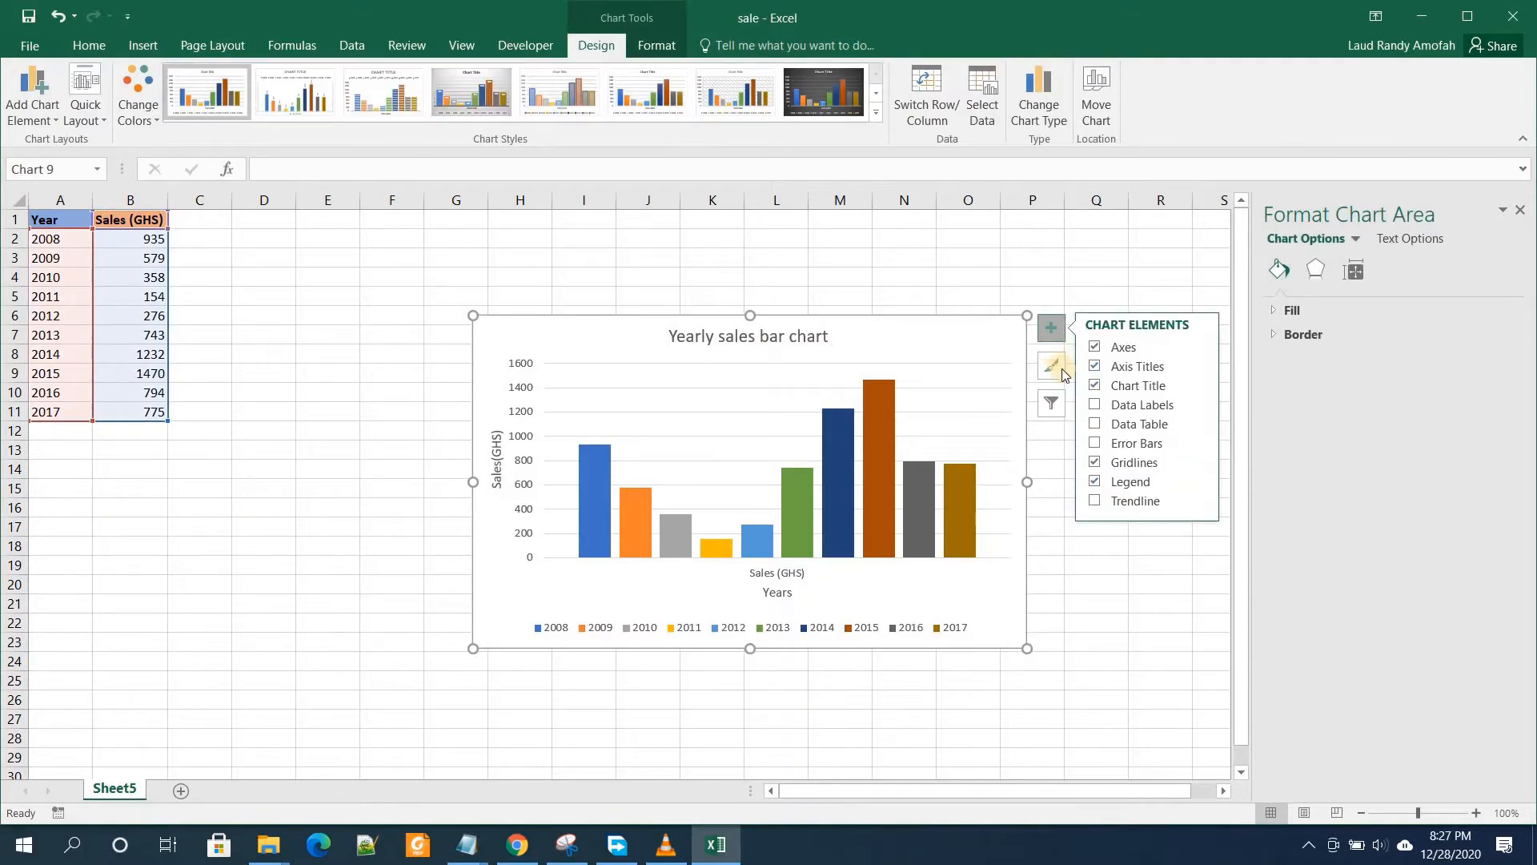
click(1096, 406)
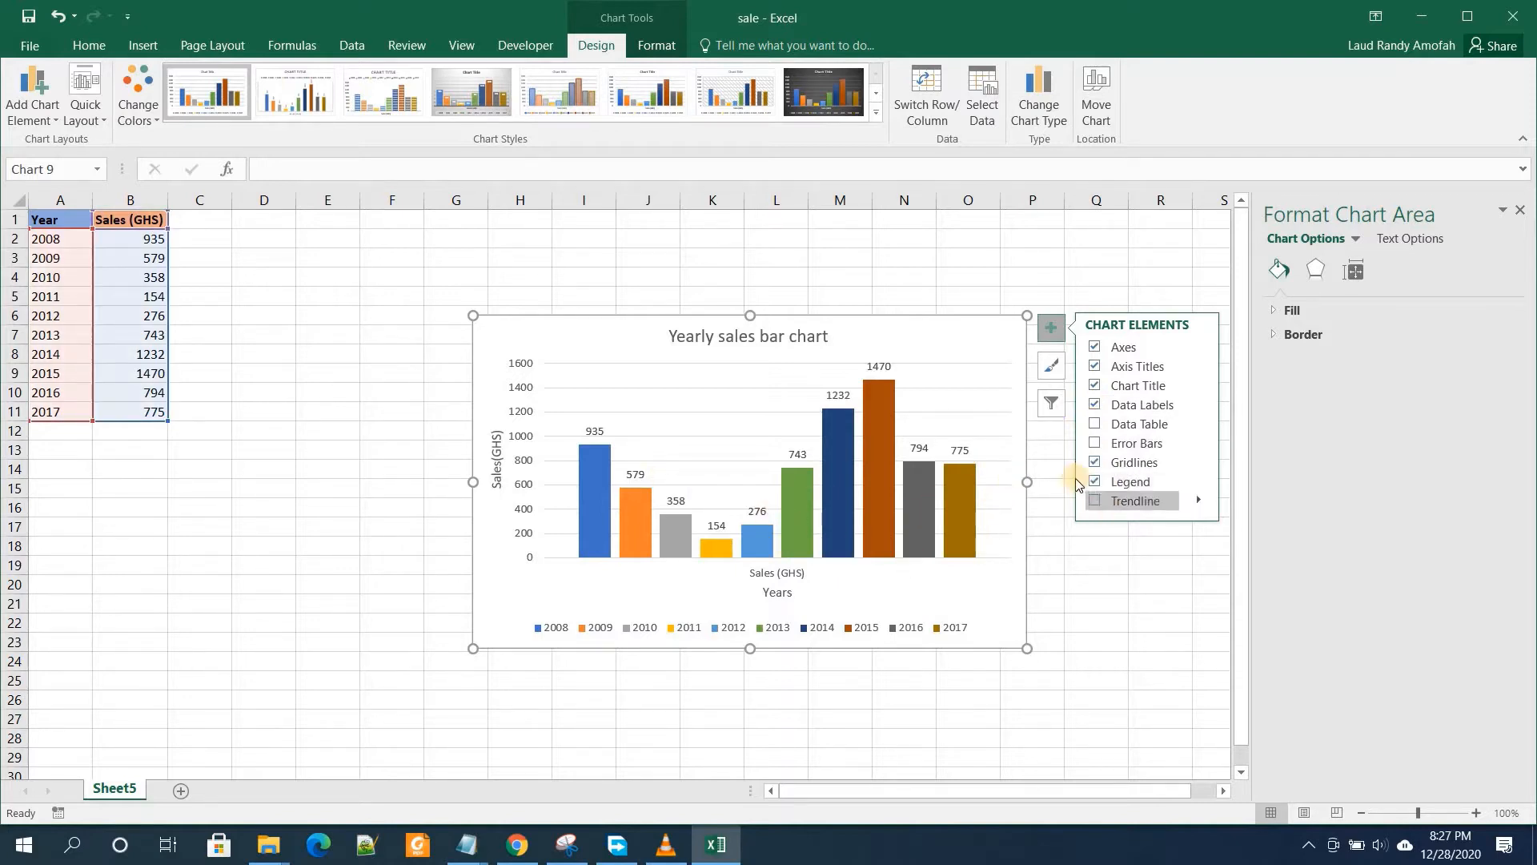
click(1095, 447)
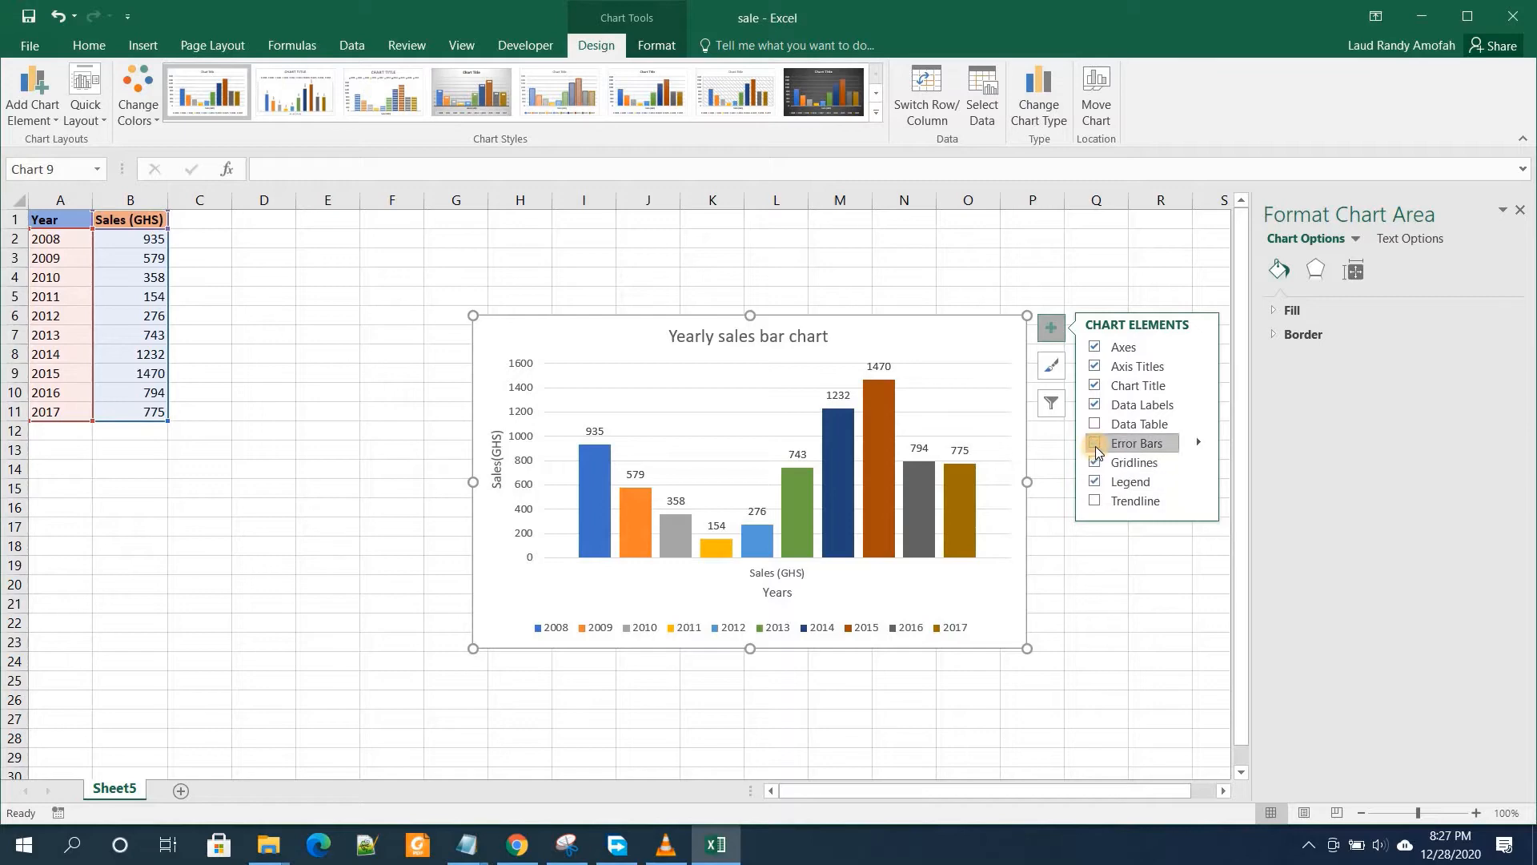
click(890, 273)
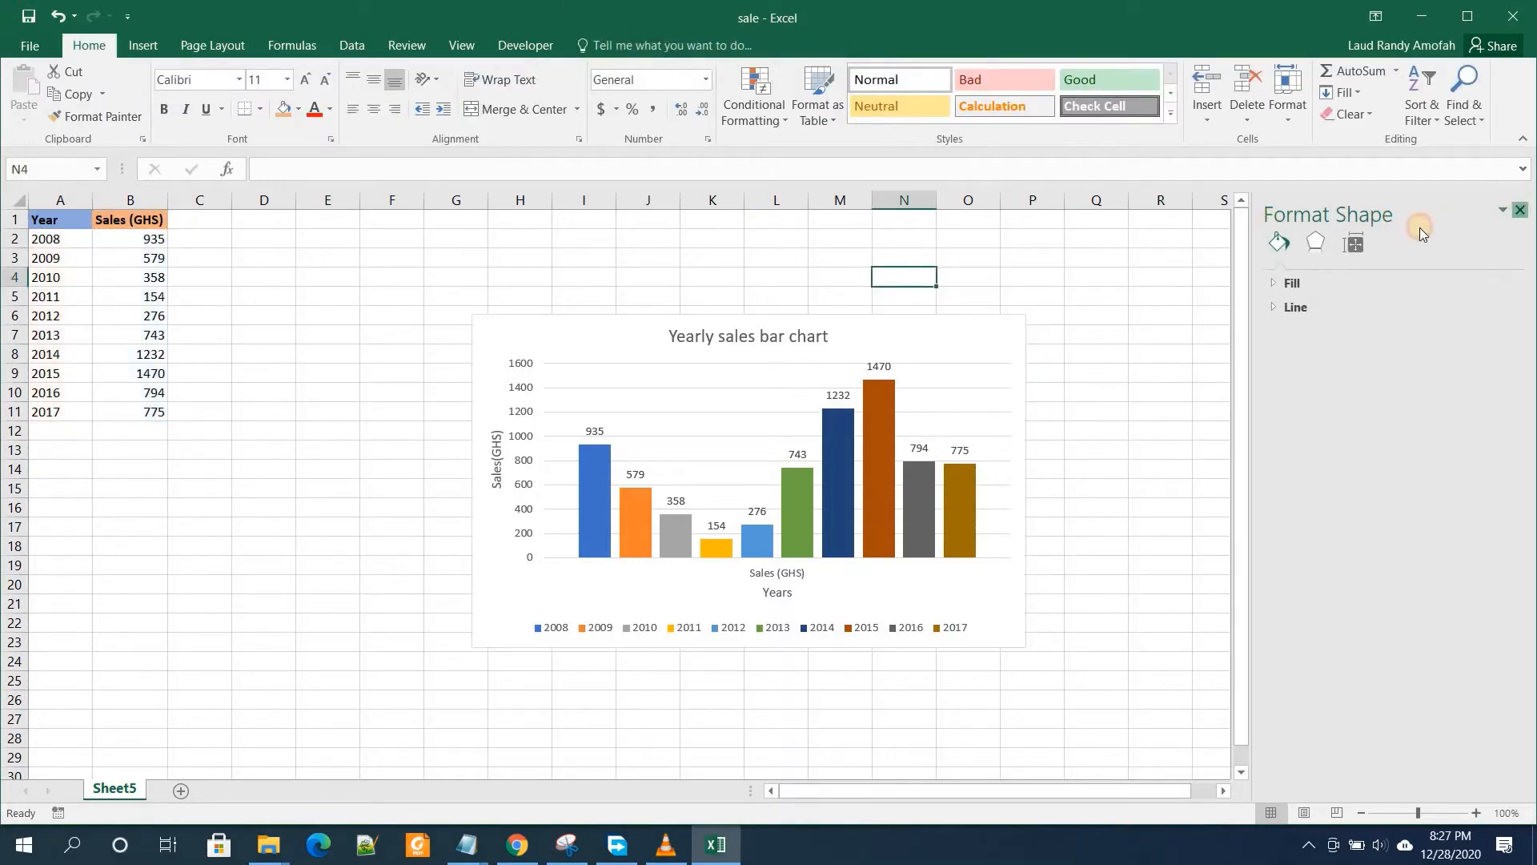
- Try several chart styles on the column chart, including the dark outlined one and the faded gradient one with a capitalised title
click(748, 336)
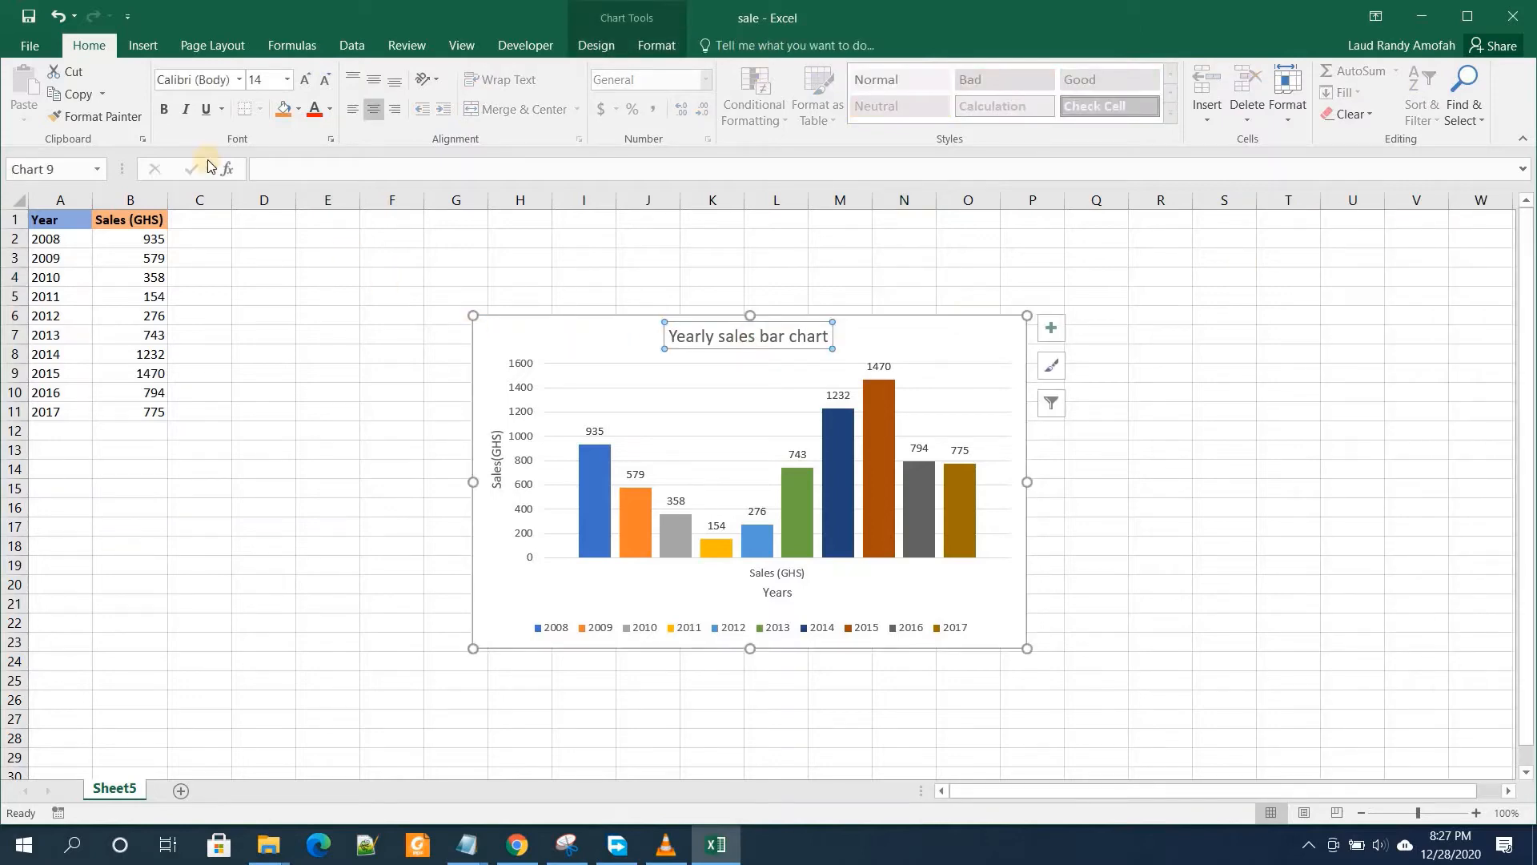
click(591, 41)
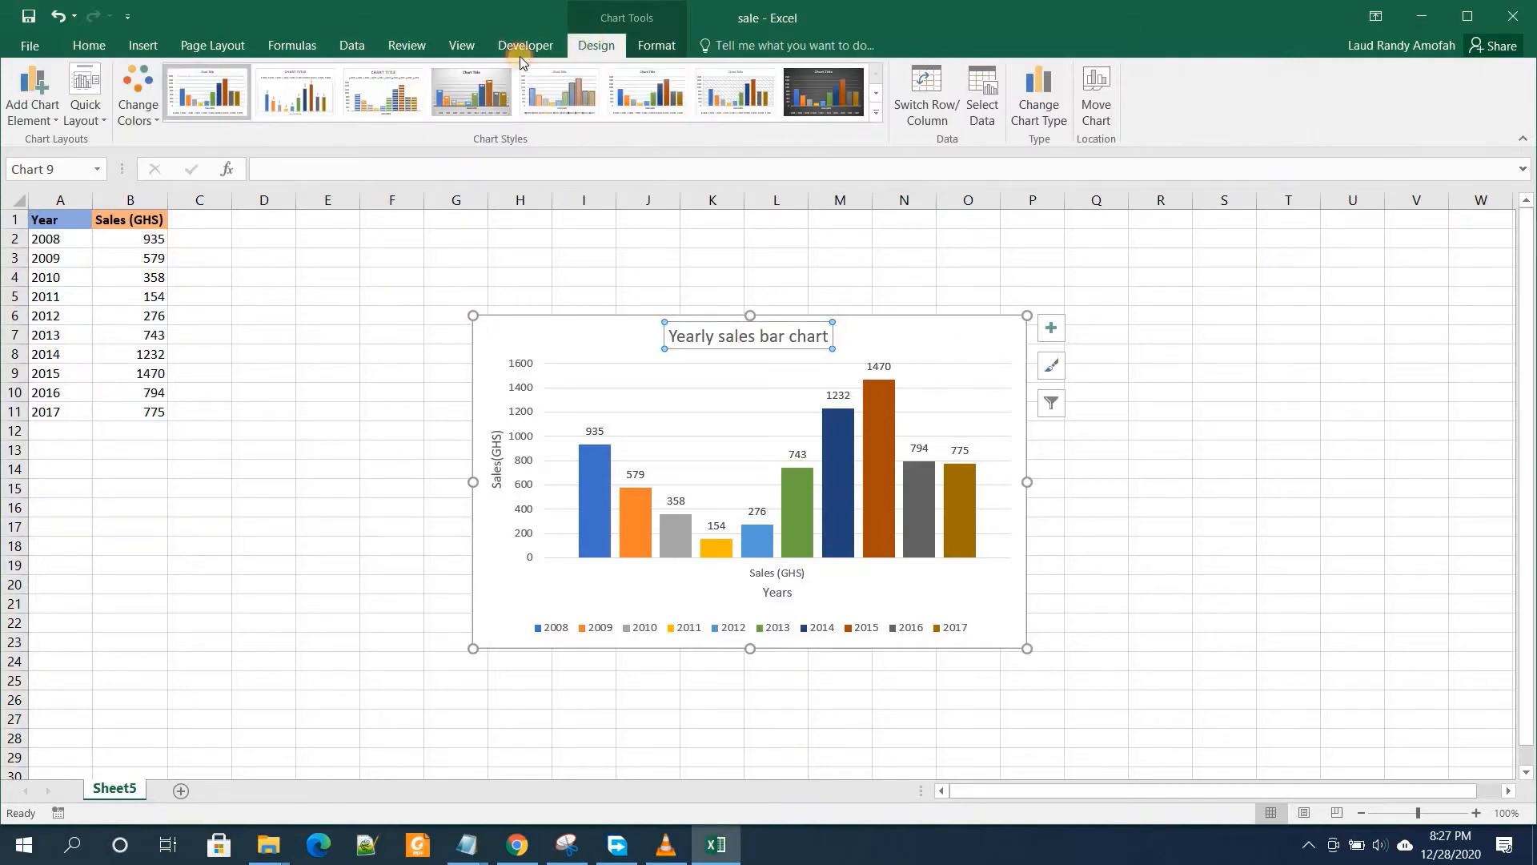
click(94, 121)
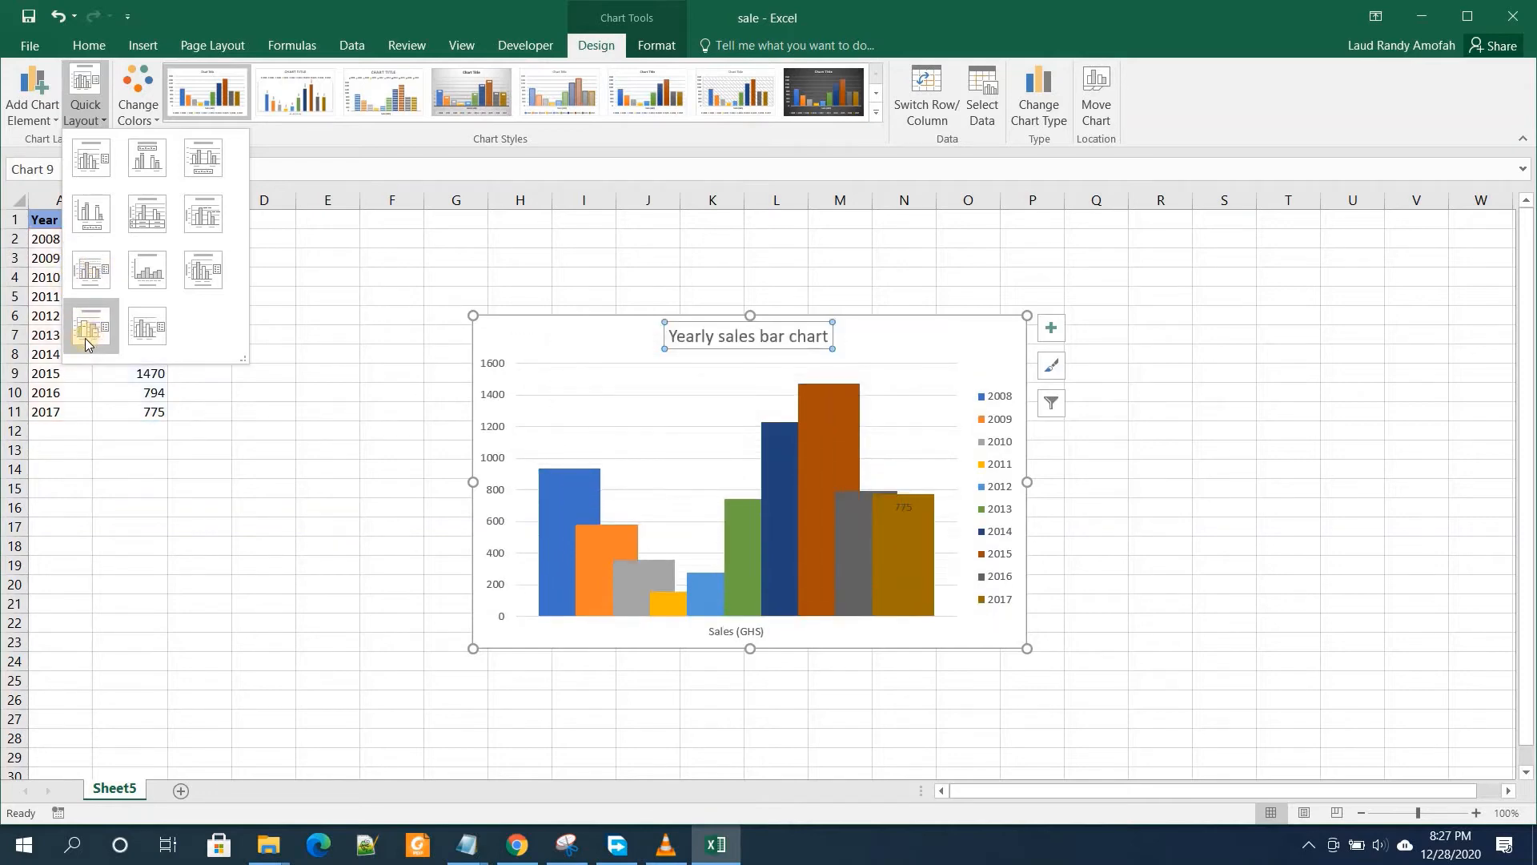
click(871, 114)
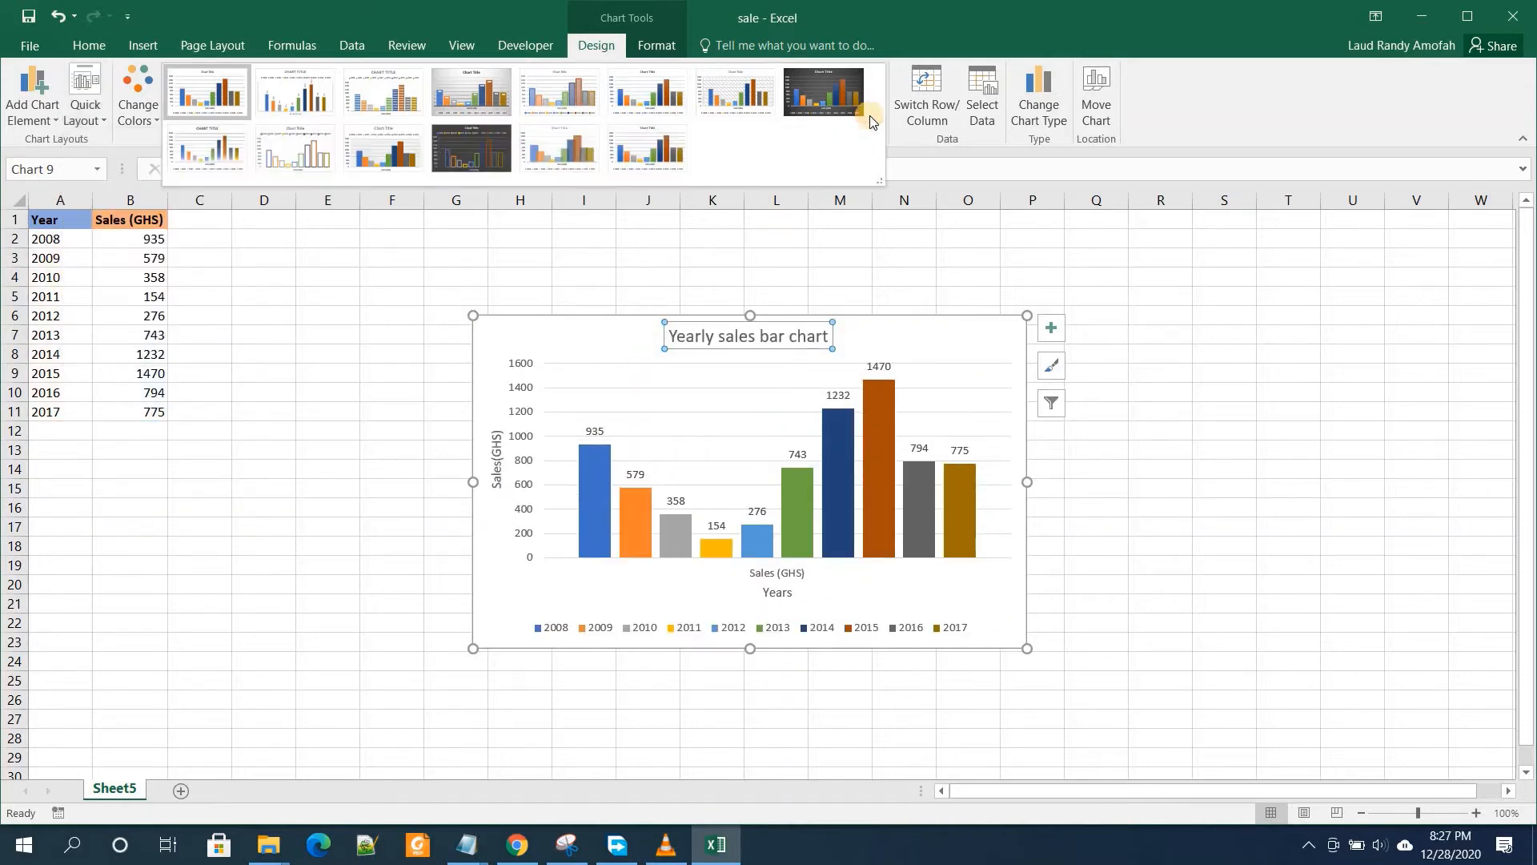
click(612, 158)
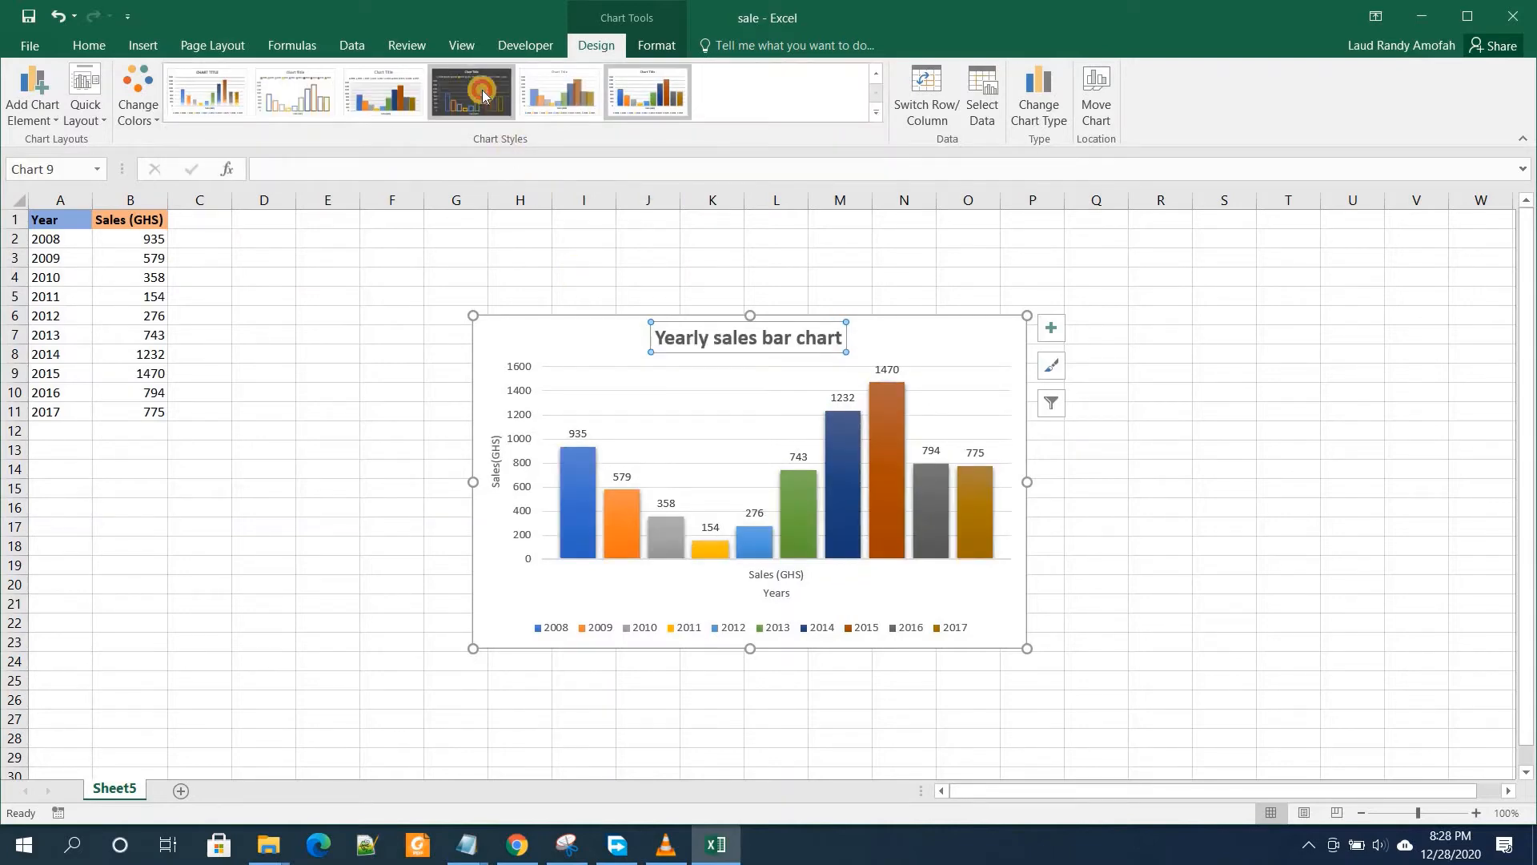
click(483, 95)
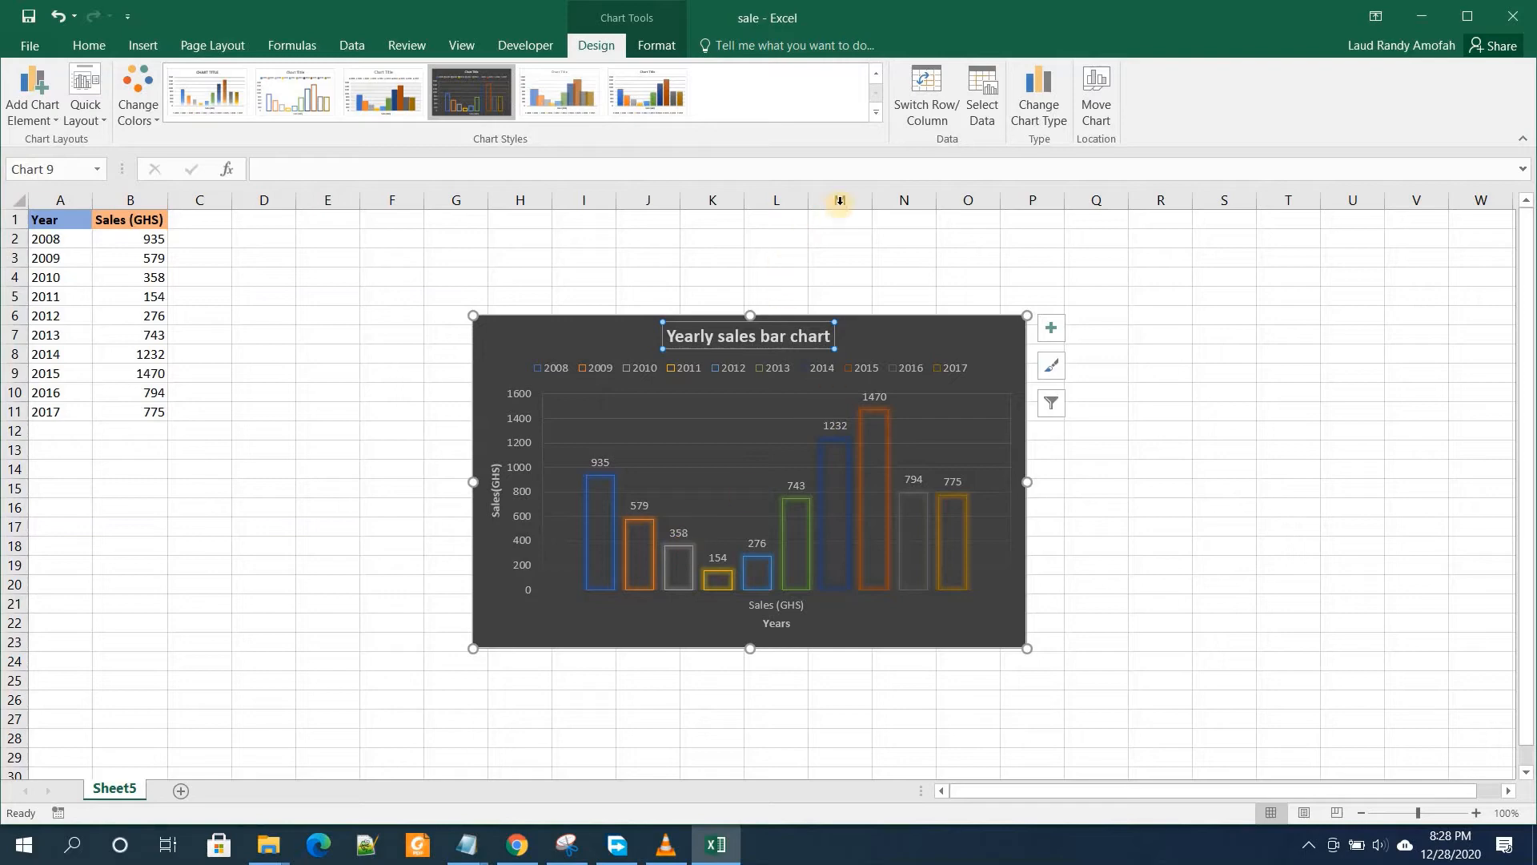
click(876, 113)
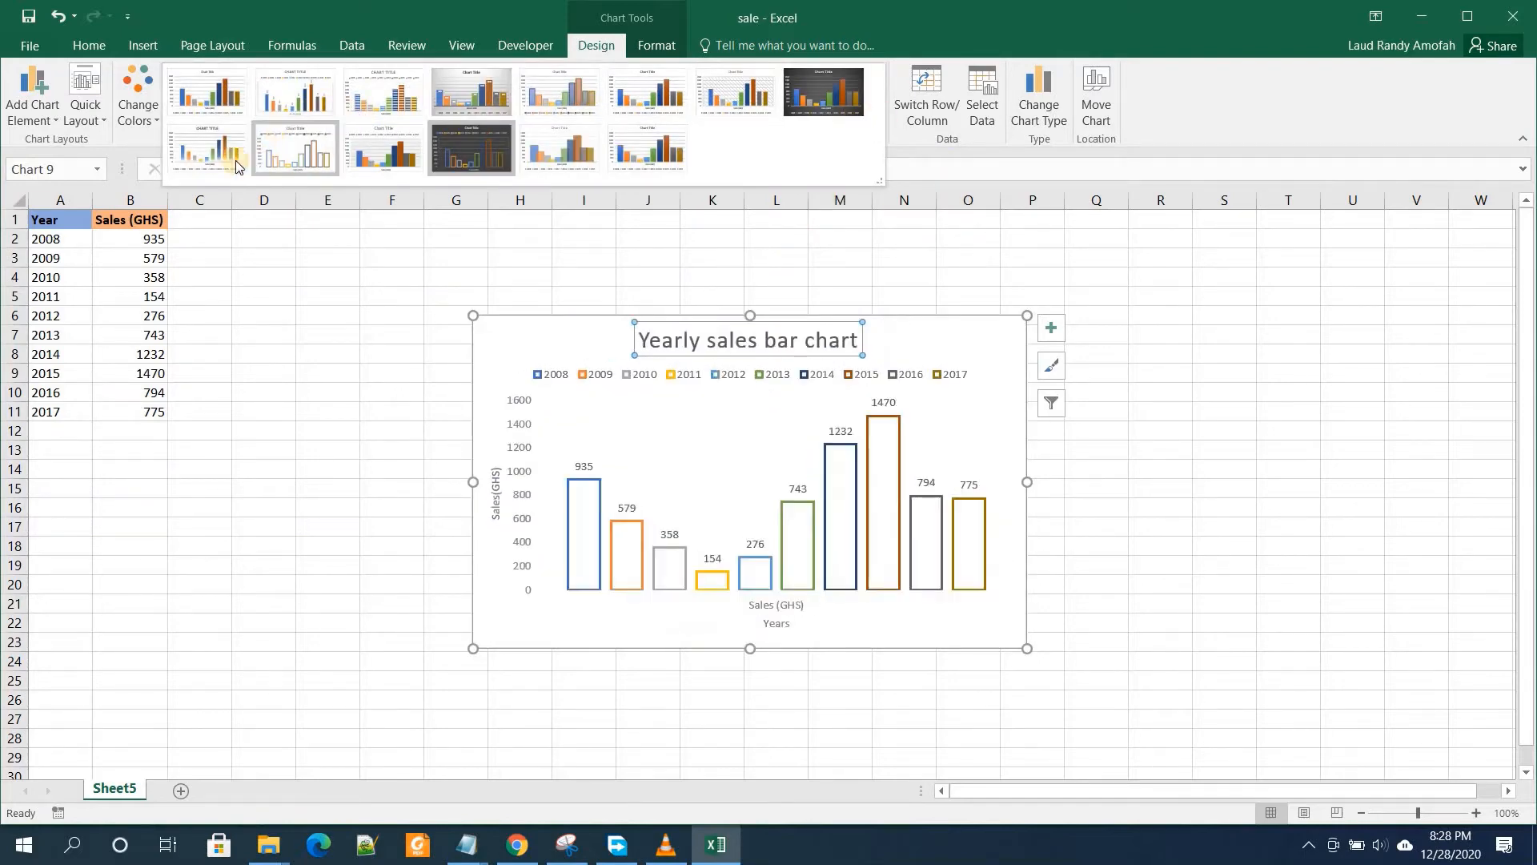
click(205, 160)
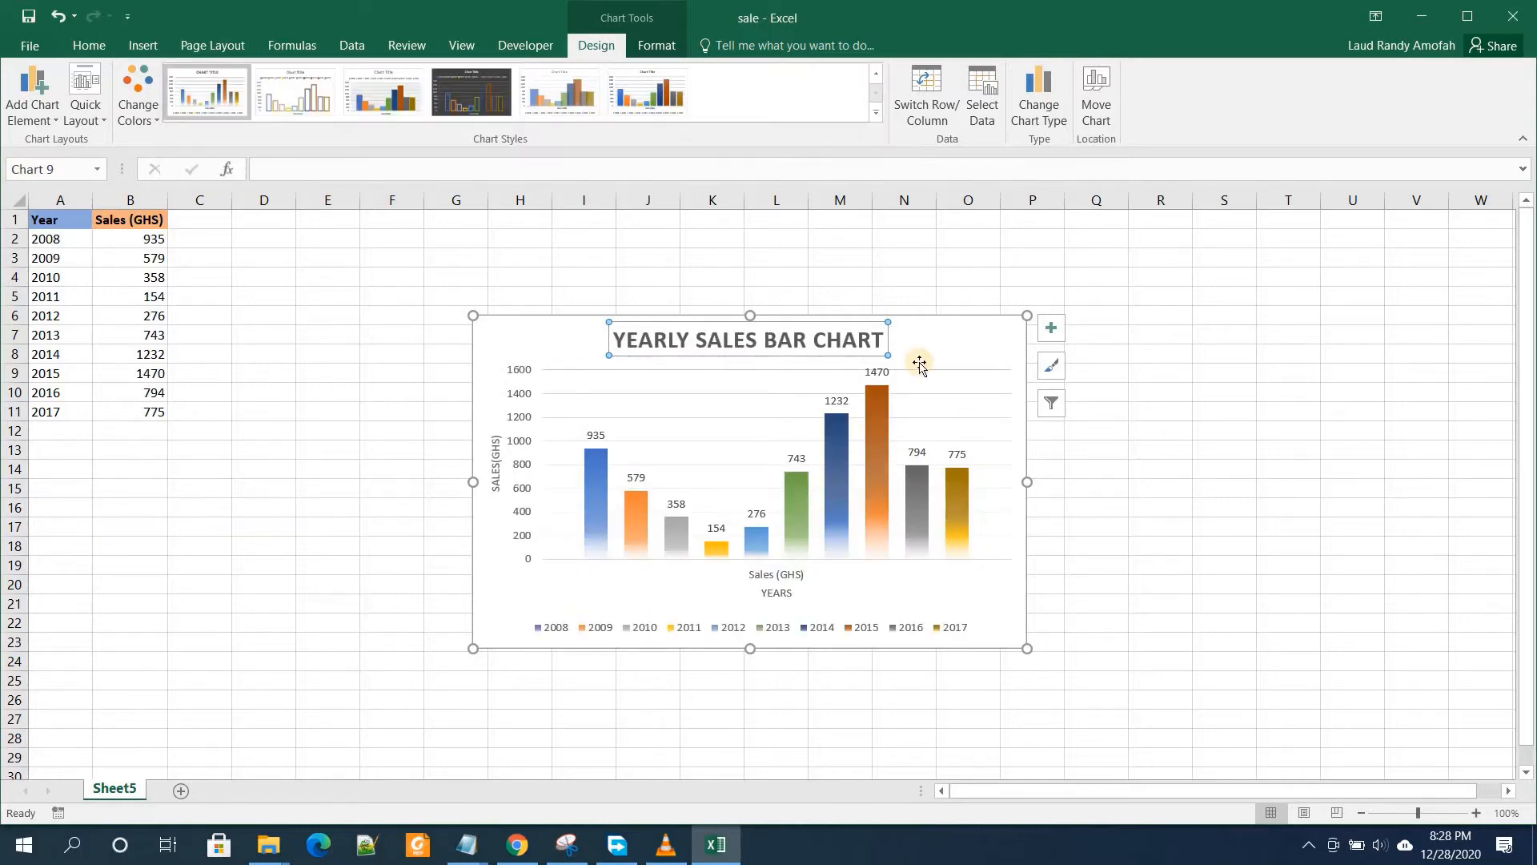
- Enlarge the column chart slightly from its lower-right corner and shift it a little up and to the left
click(934, 348)
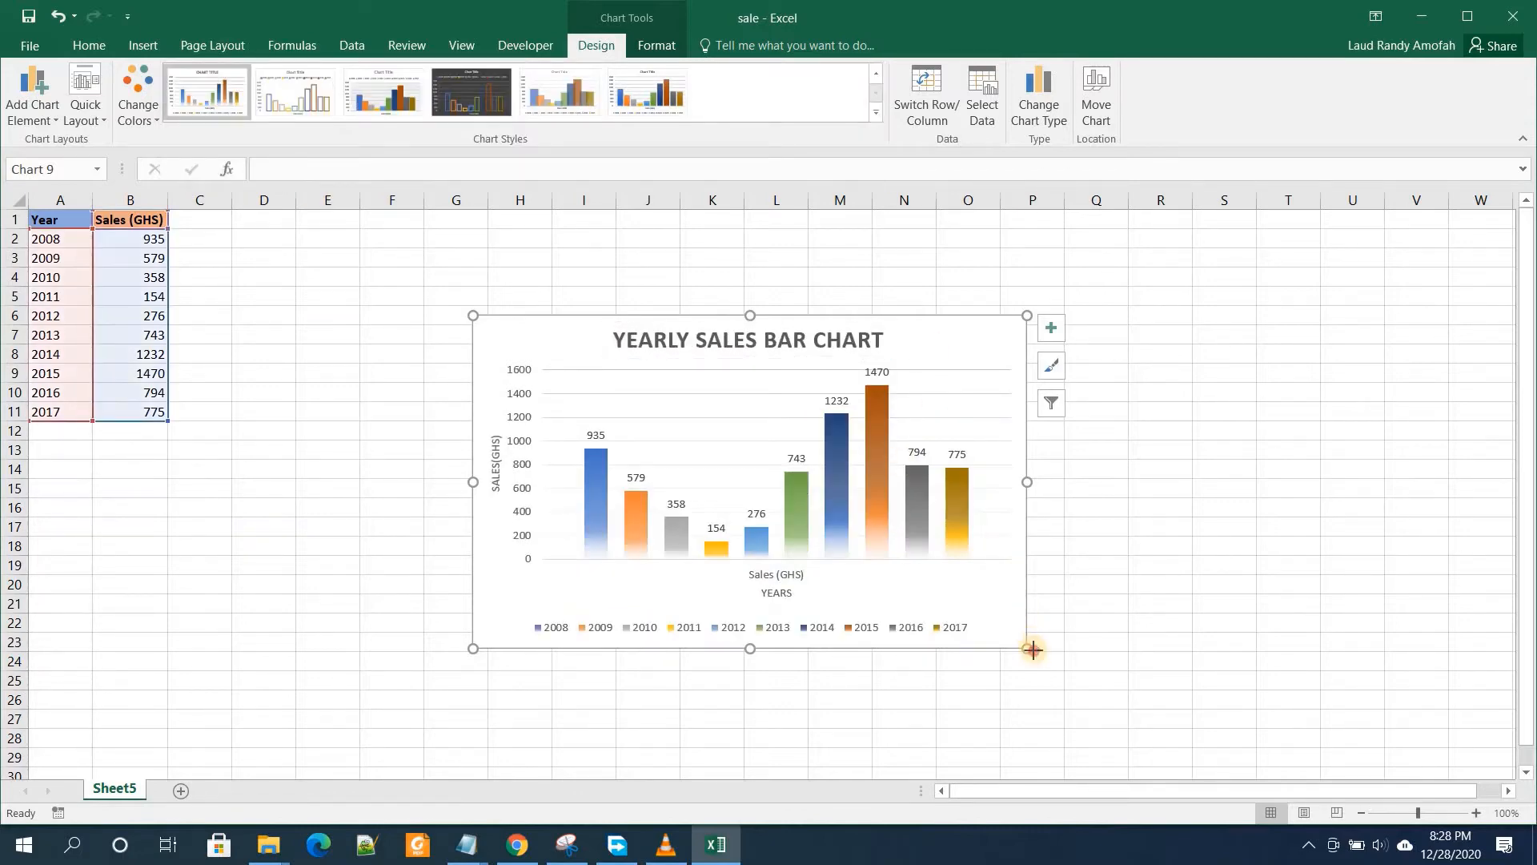
drag(1033, 649, 1074, 681)
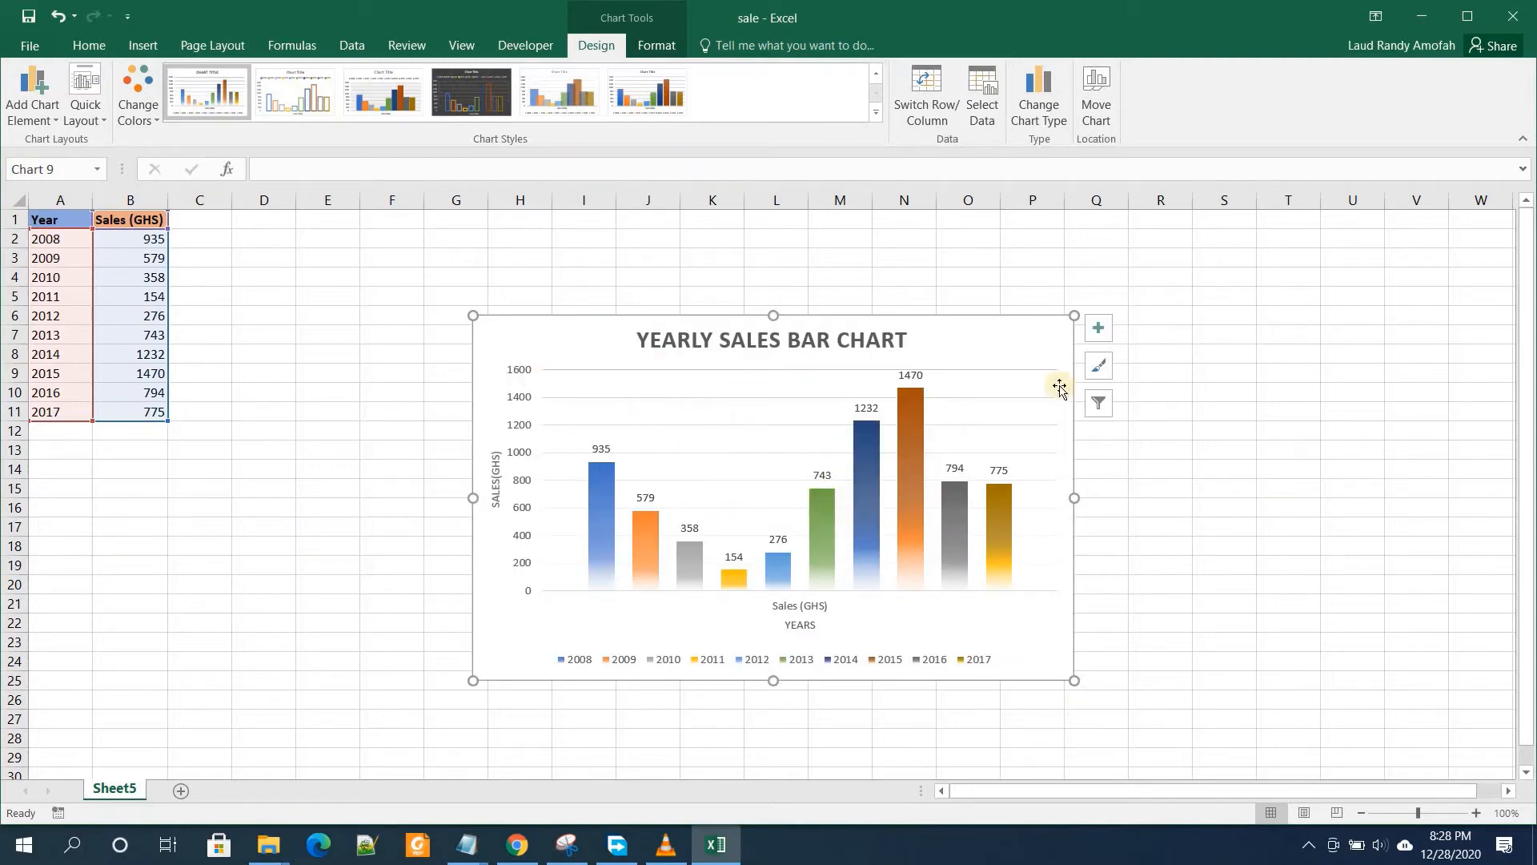
drag(957, 330, 948, 315)
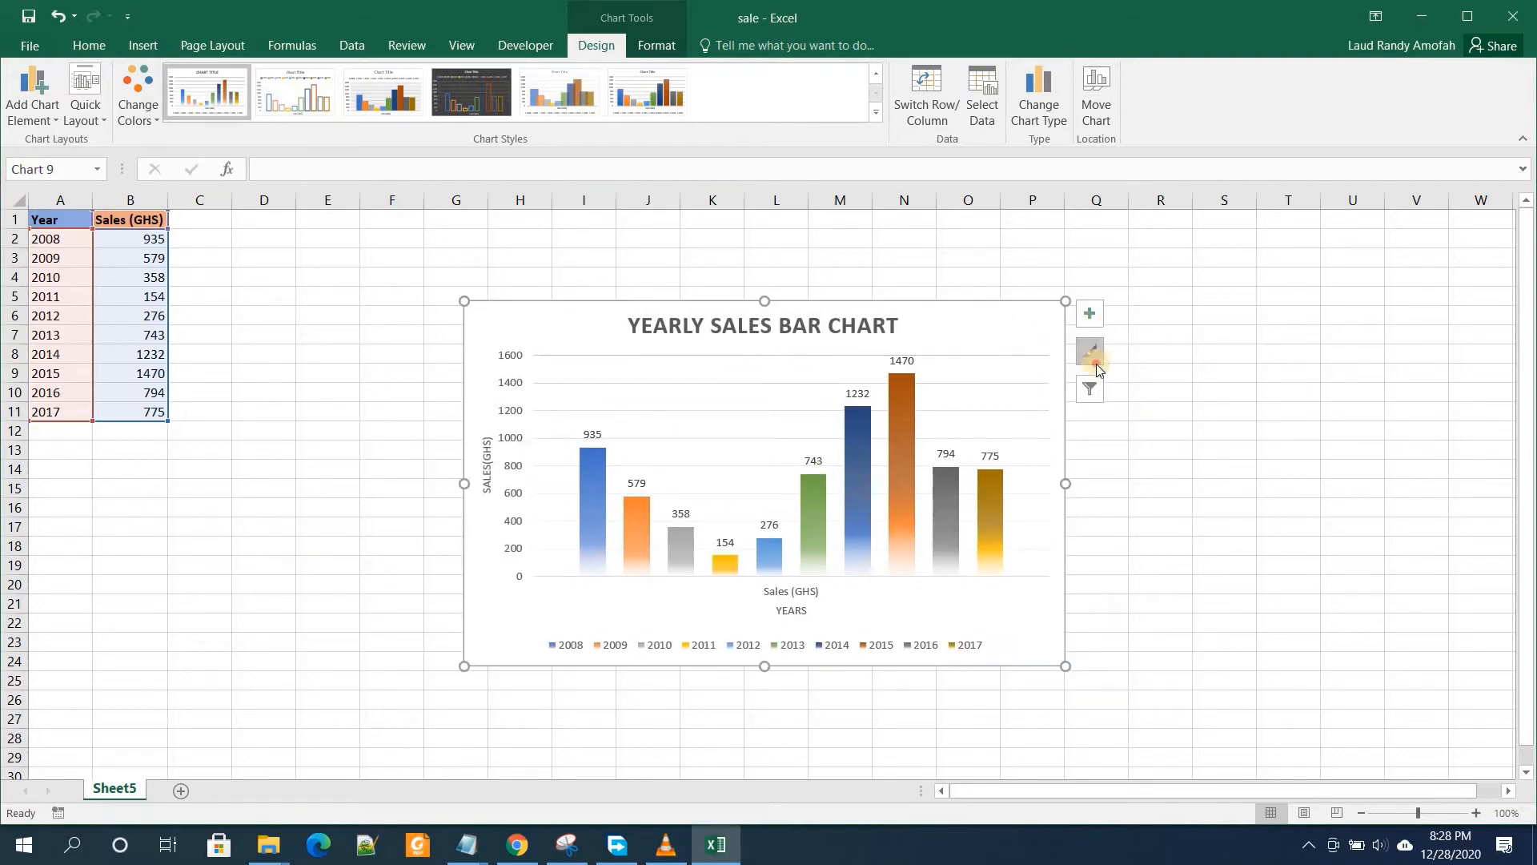
- Apply the last available chart style, with wide shaded columns and a bold title, to the column chart
click(1094, 357)
click(1222, 559)
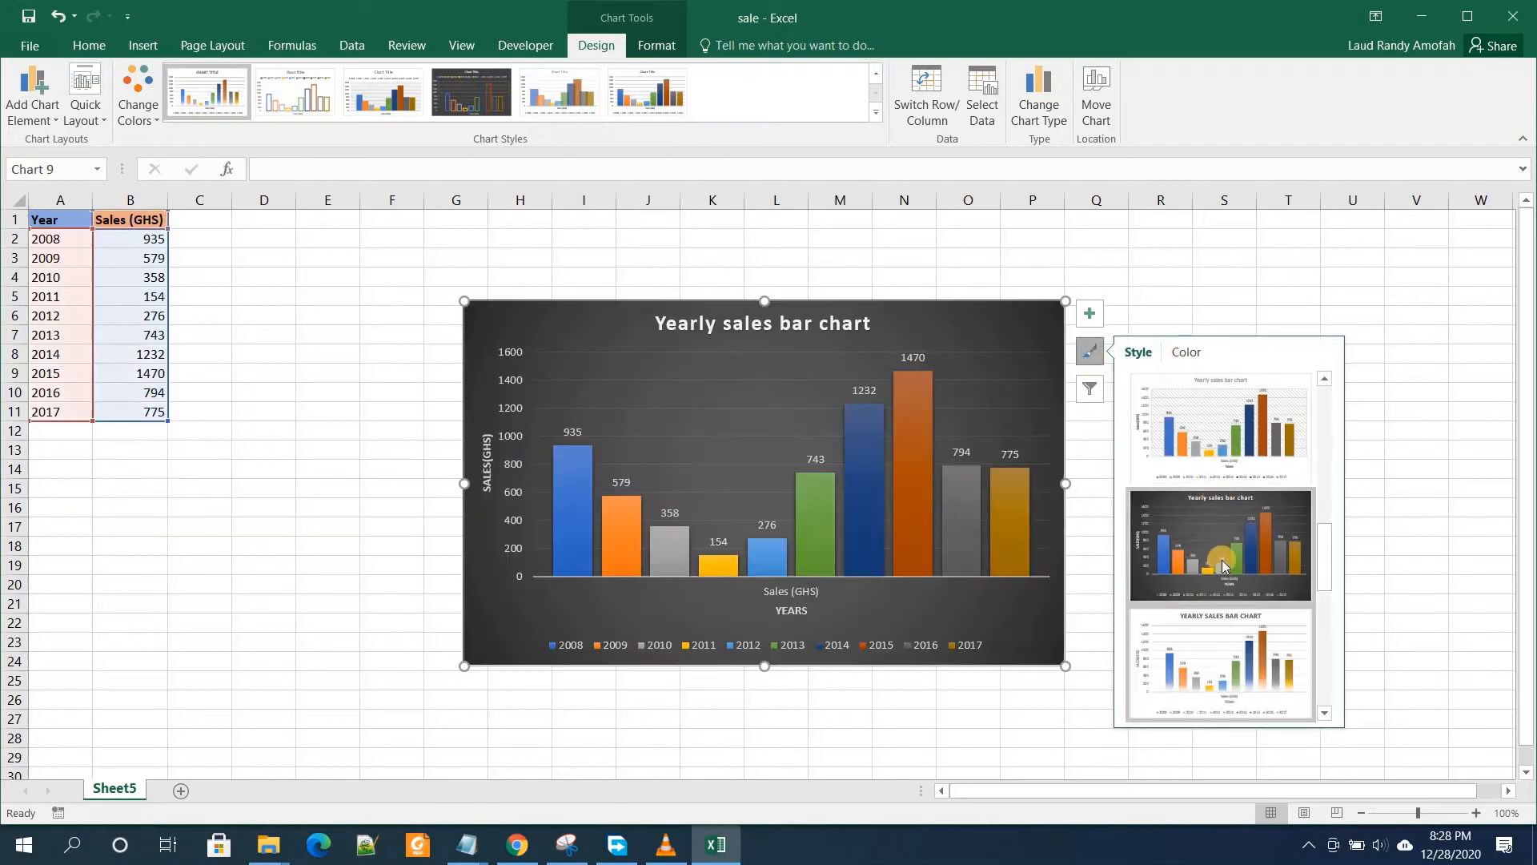
scroll(1221, 559, down, 2)
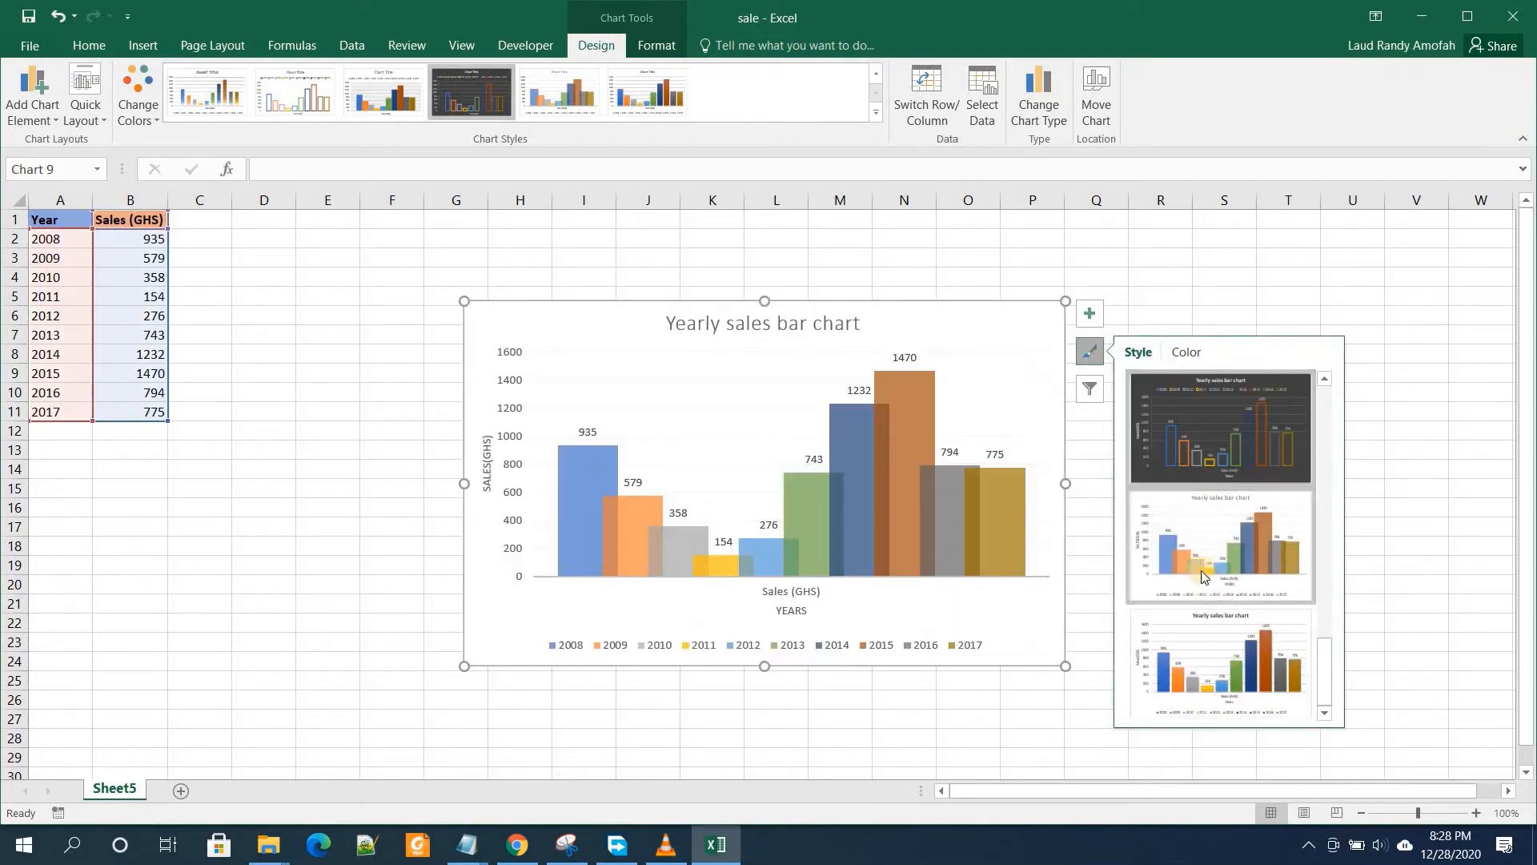
click(1223, 658)
click(1088, 390)
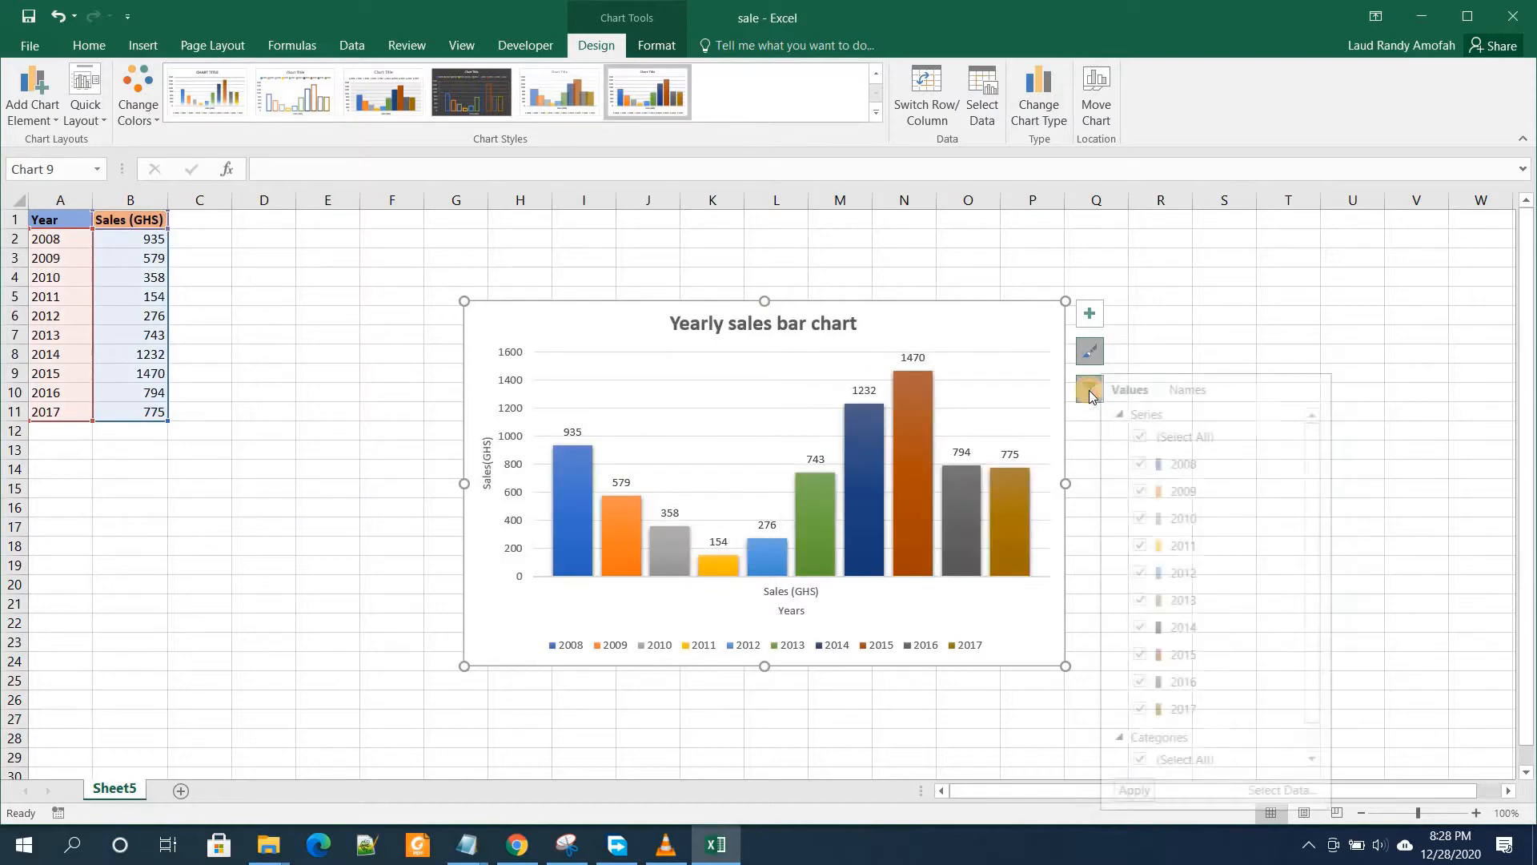
click(1153, 438)
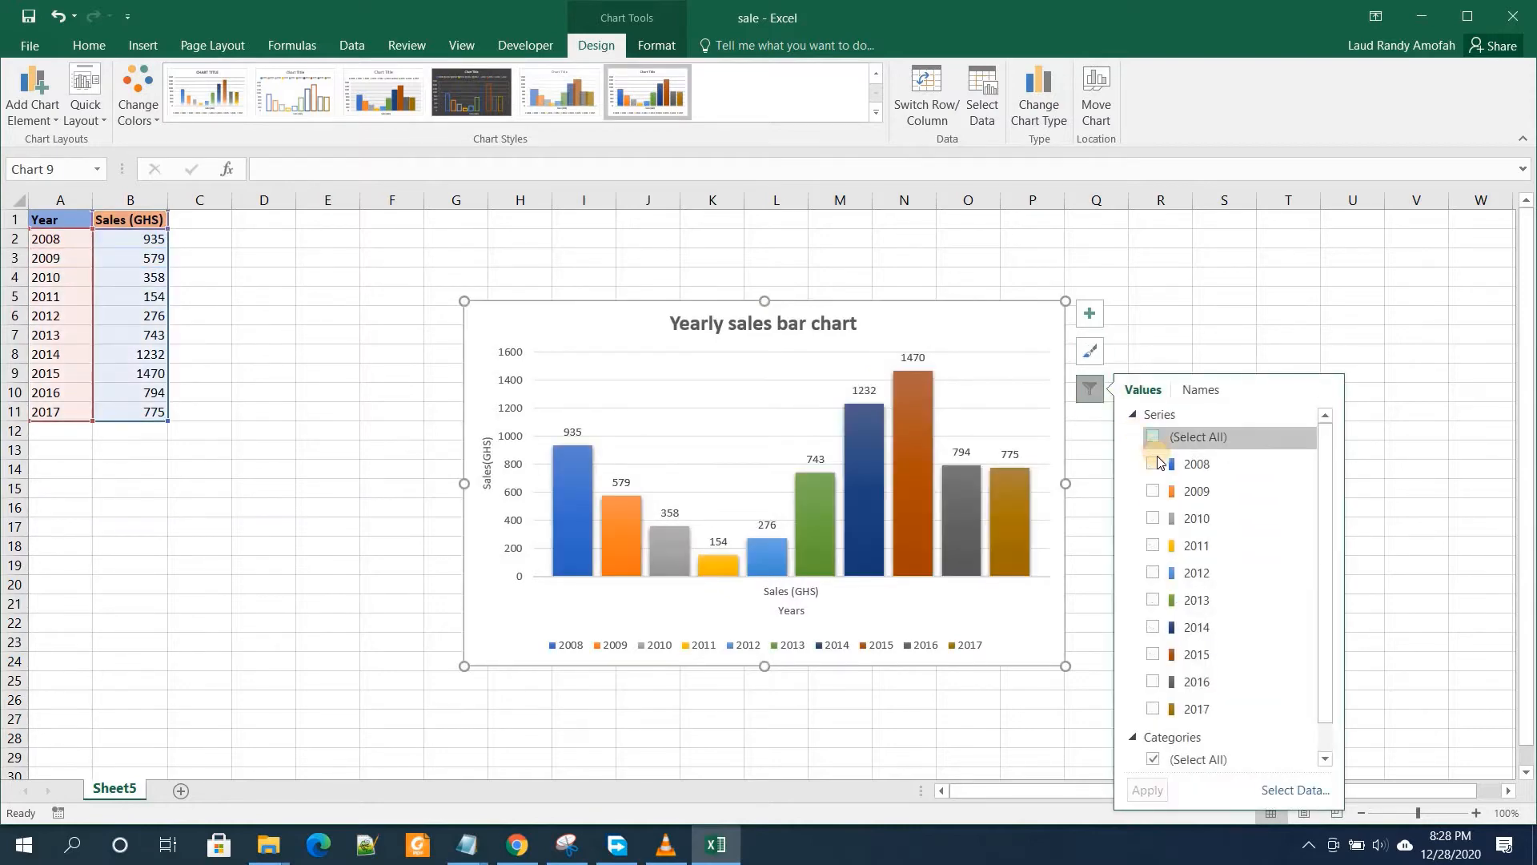
click(1155, 465)
click(1157, 492)
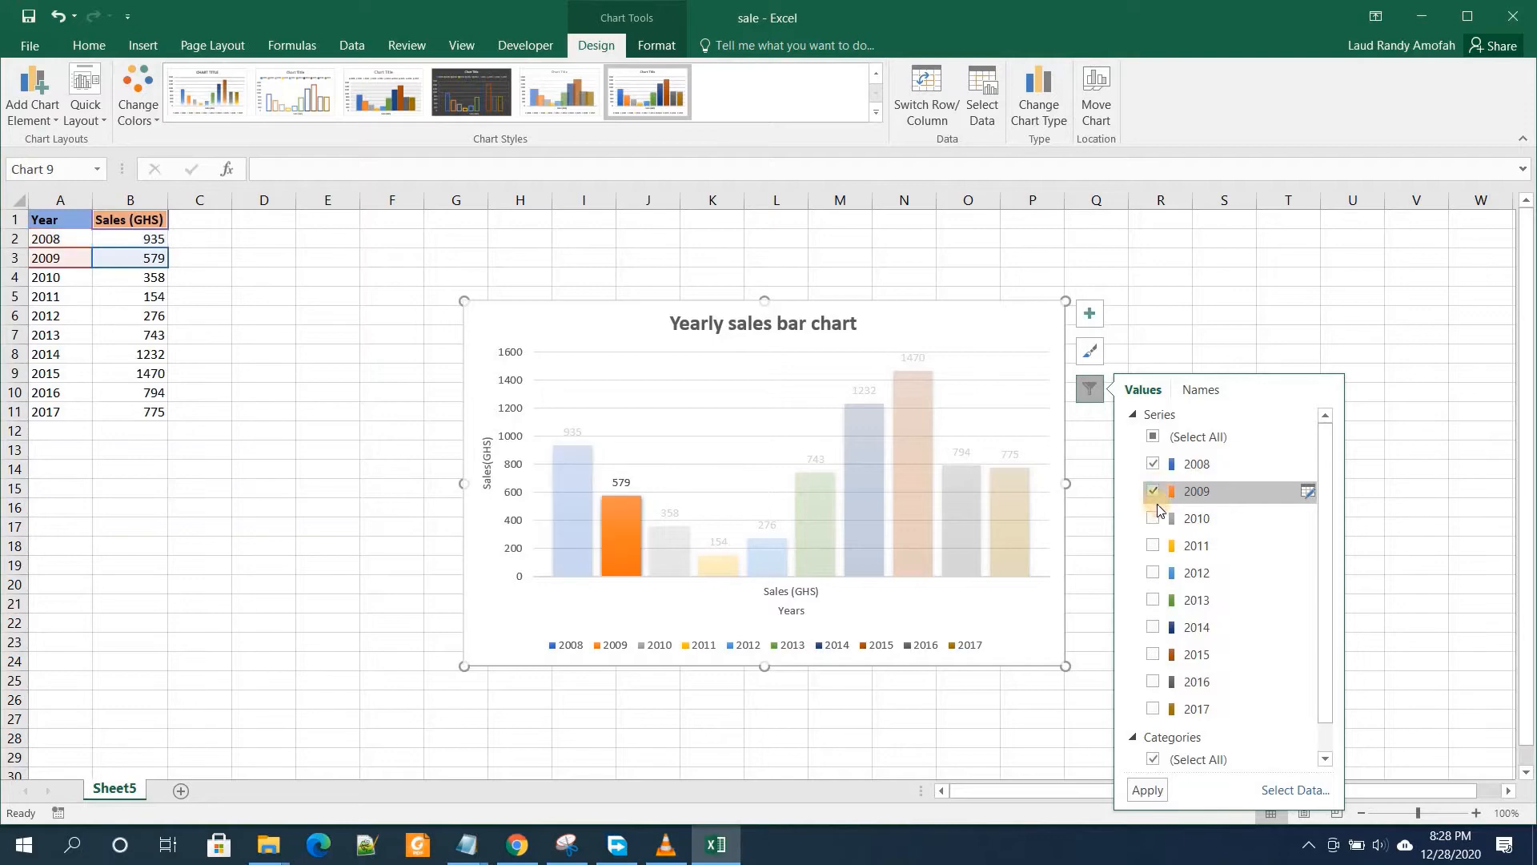
click(1157, 517)
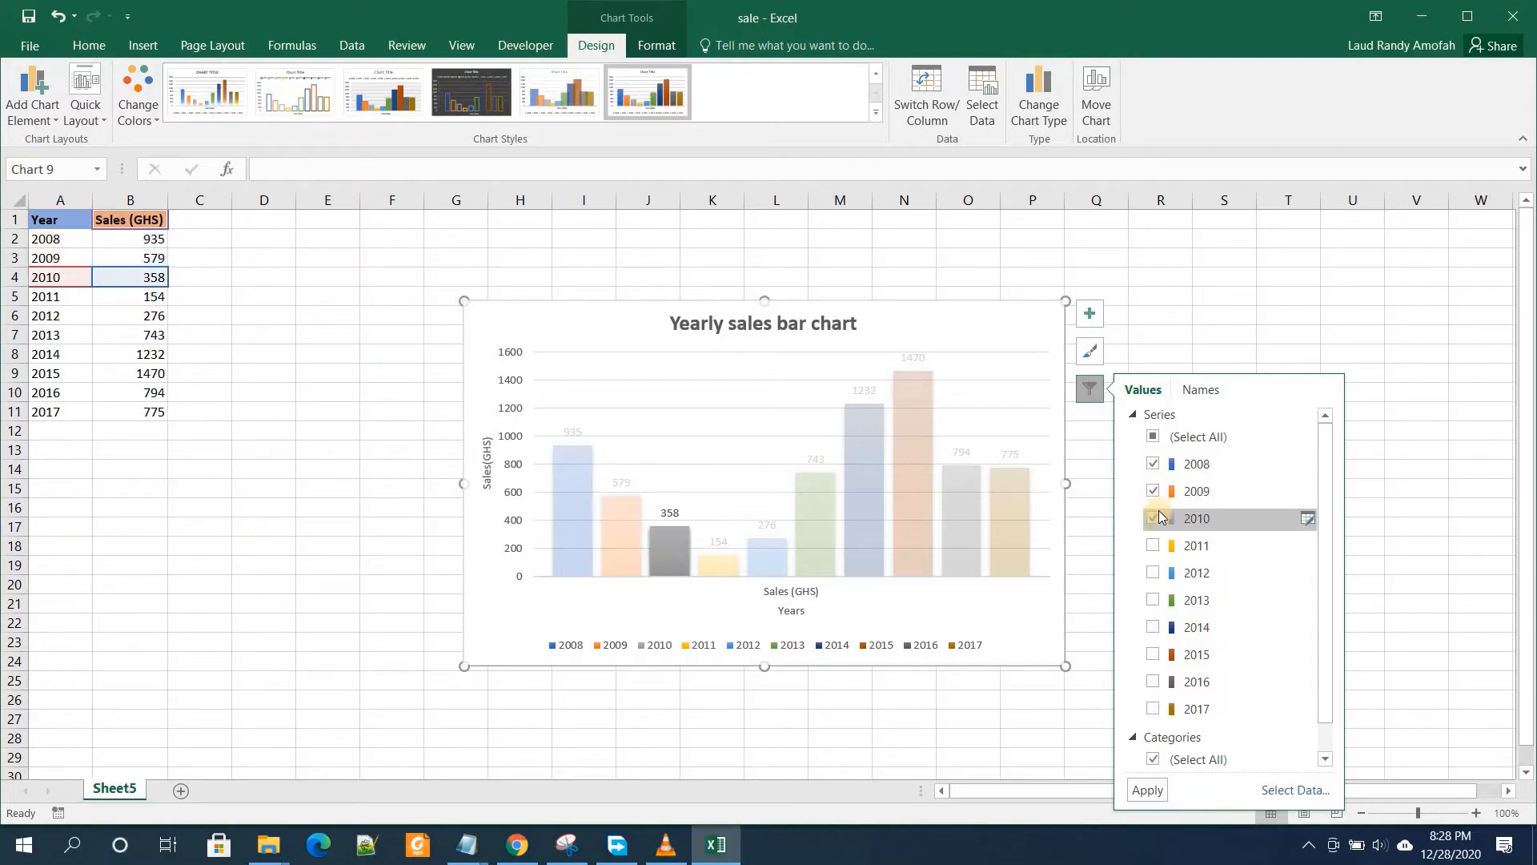
click(1160, 332)
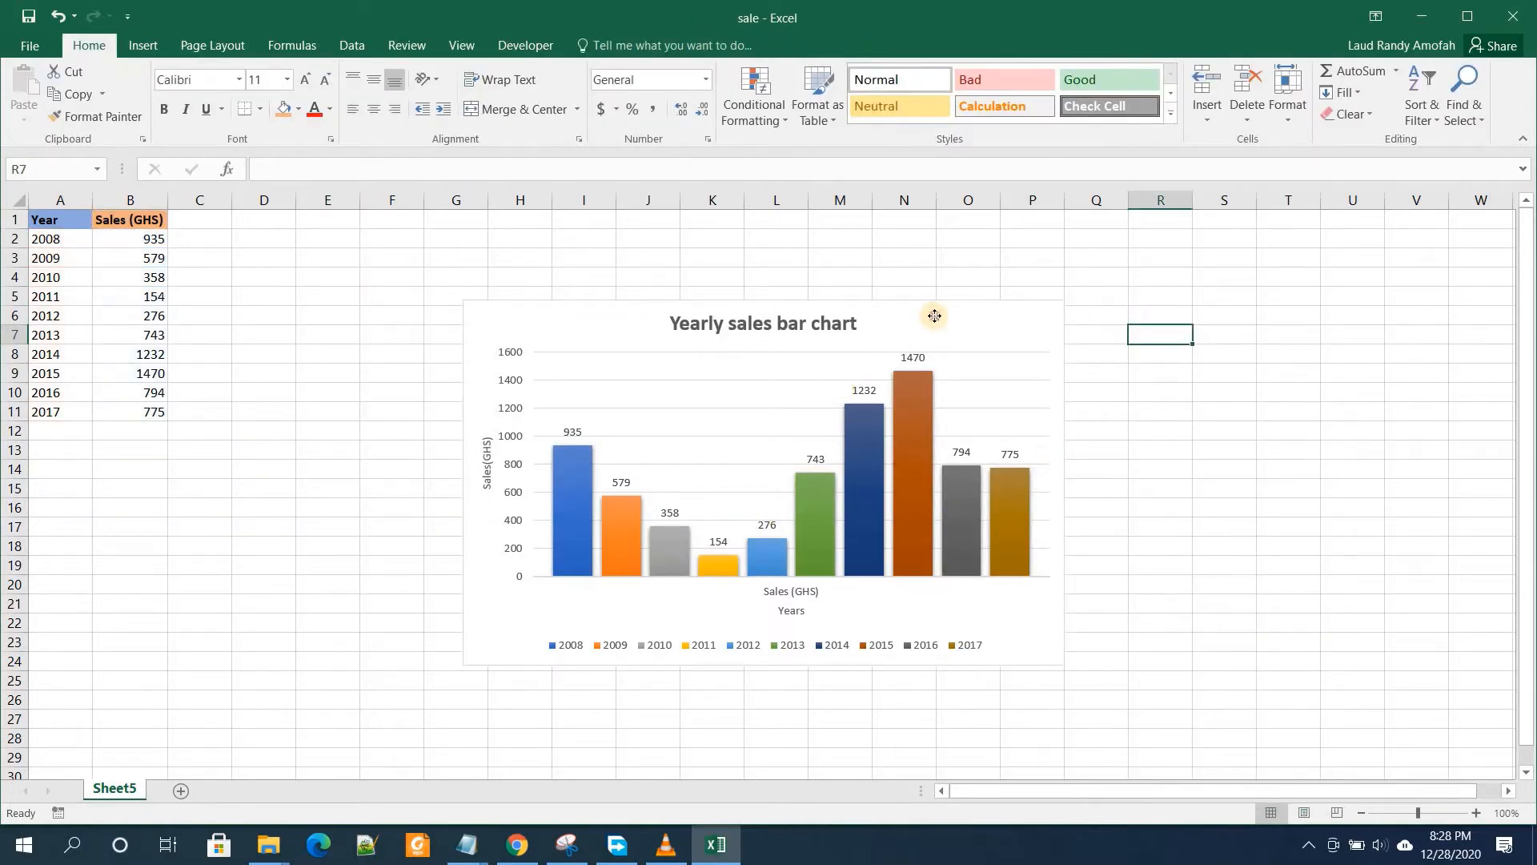
- Filter the column chart to show only the 2008, 2009 and 2010 series
click(1049, 350)
click(1089, 389)
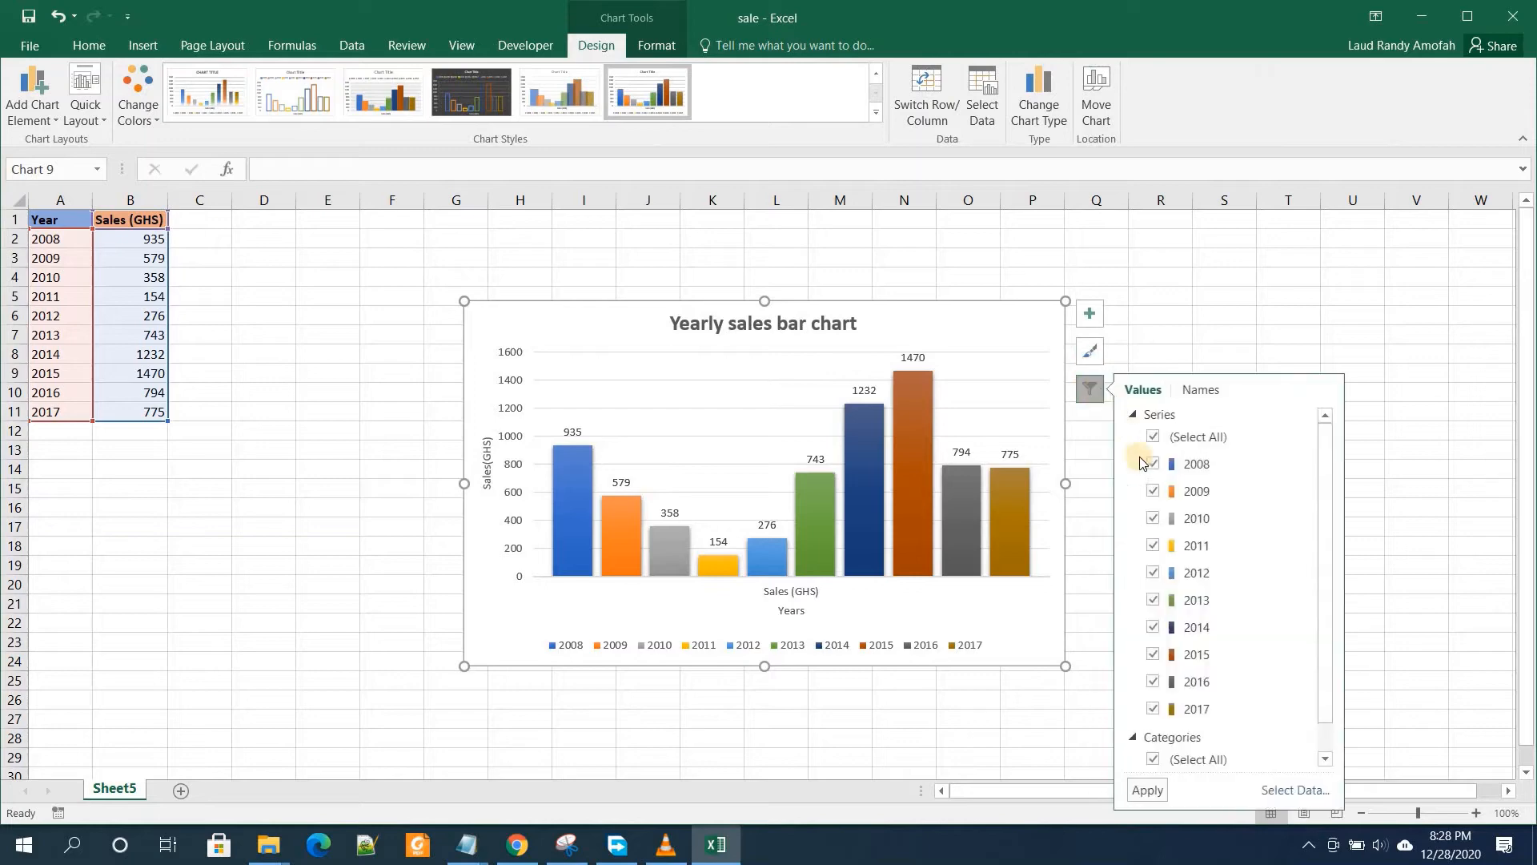
click(1153, 437)
click(1154, 464)
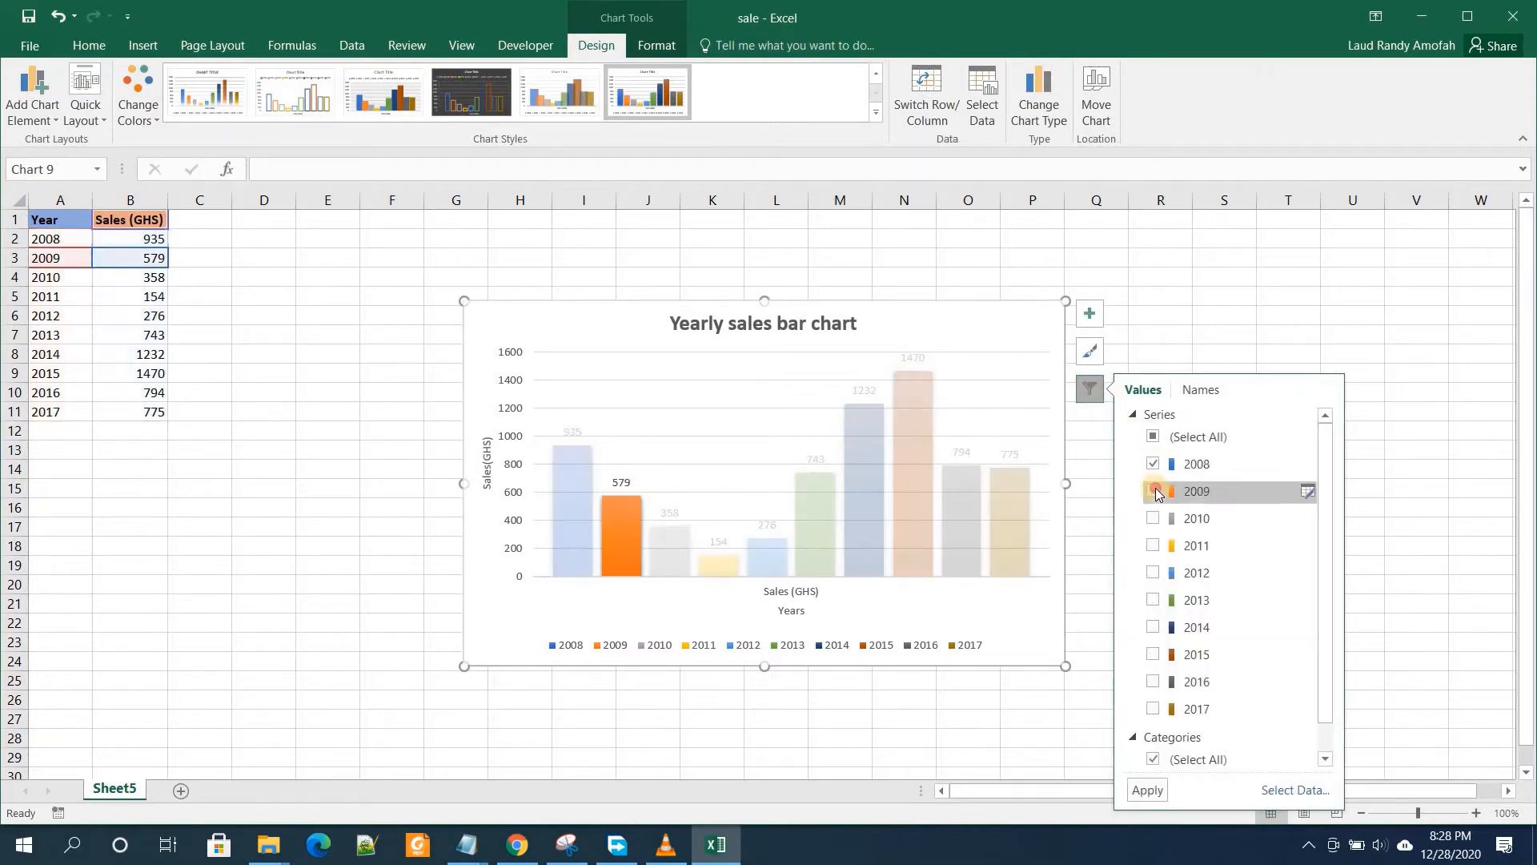
click(1153, 518)
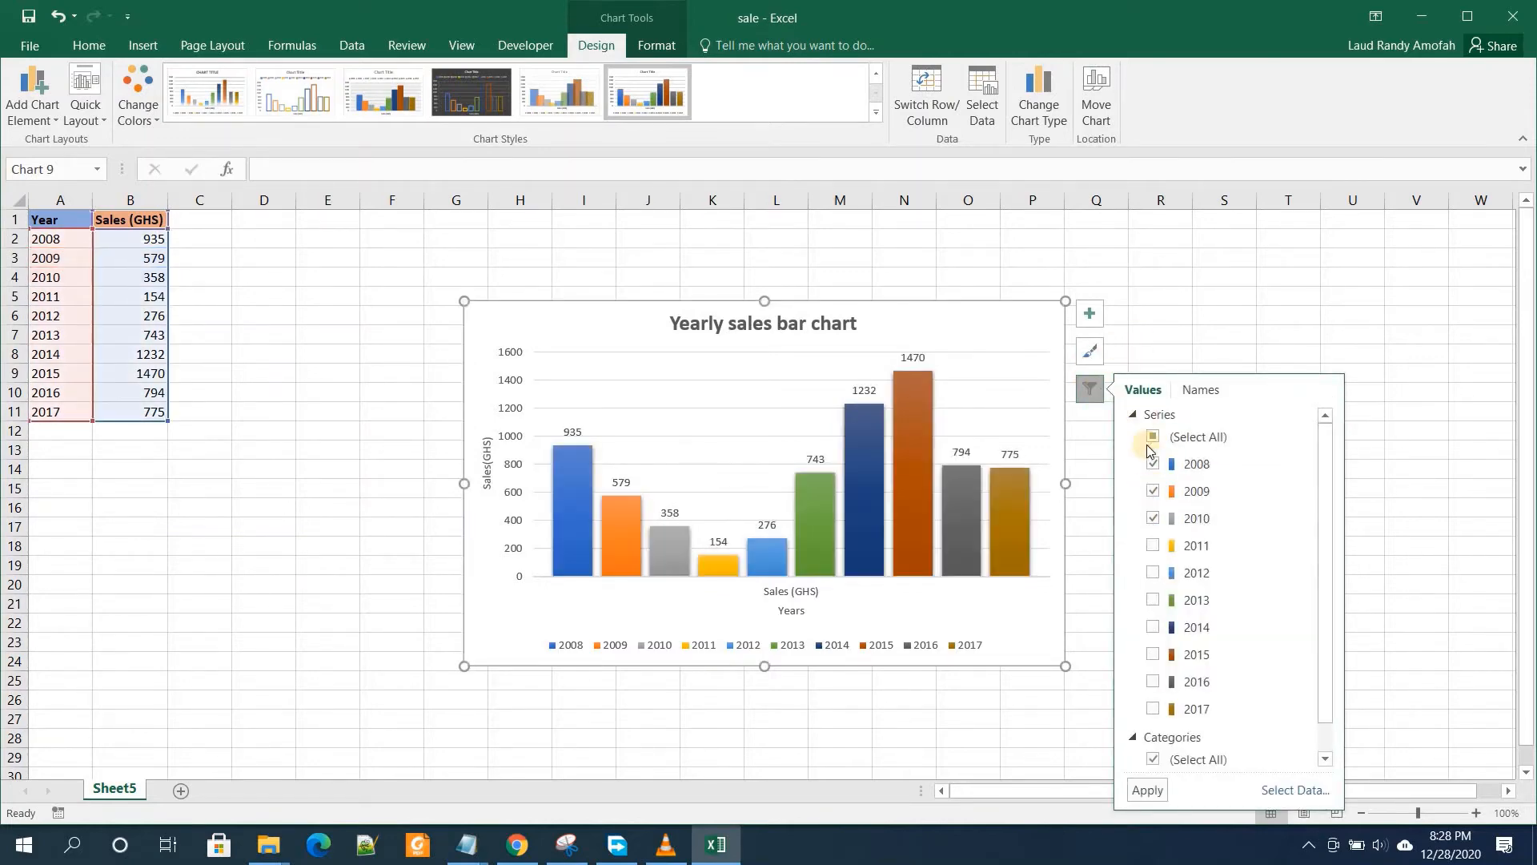
click(1147, 790)
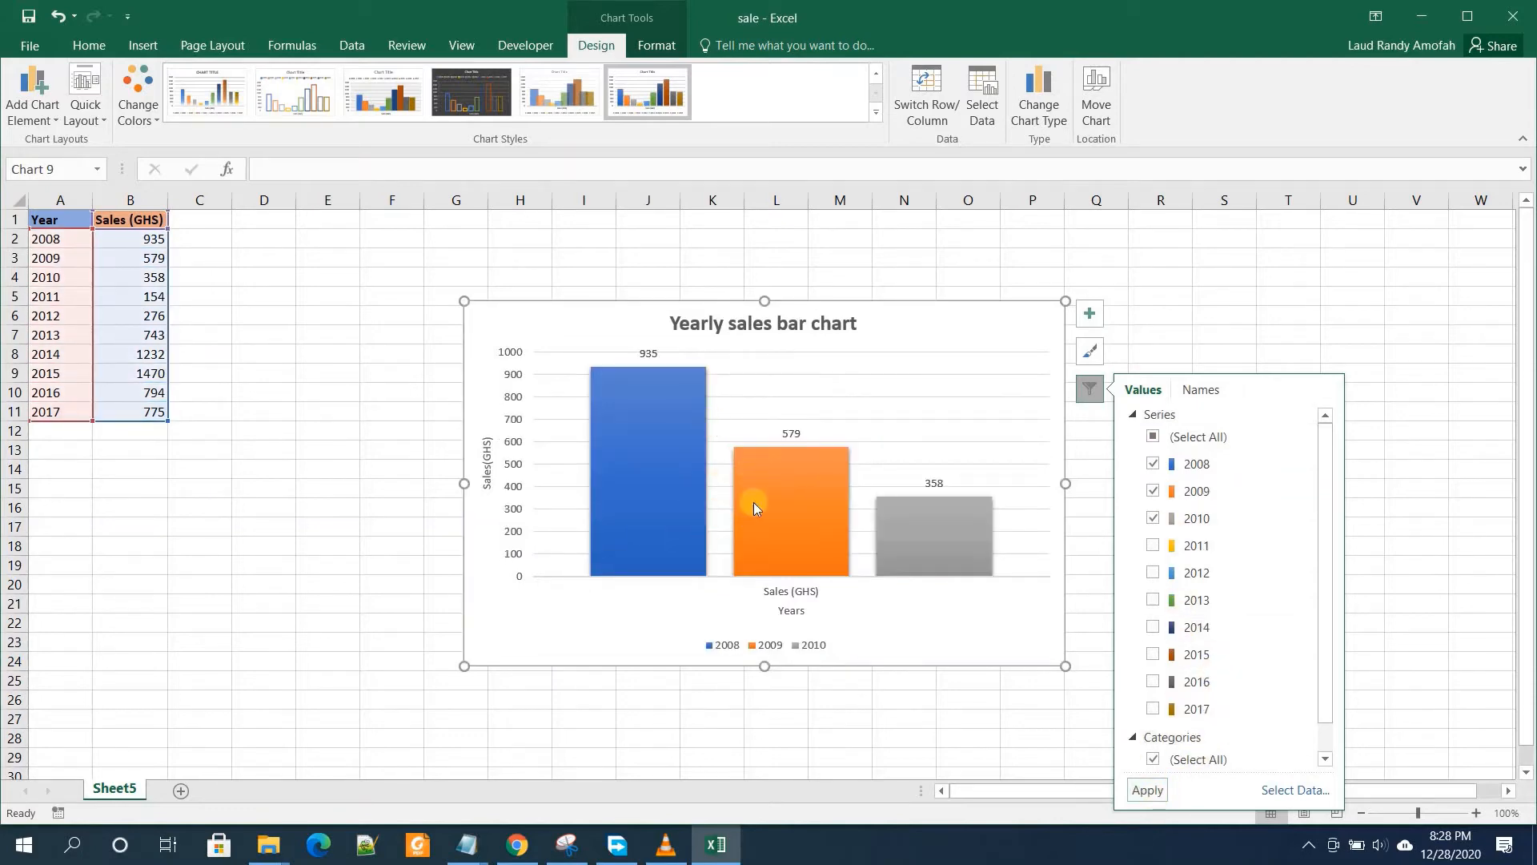
click(1120, 267)
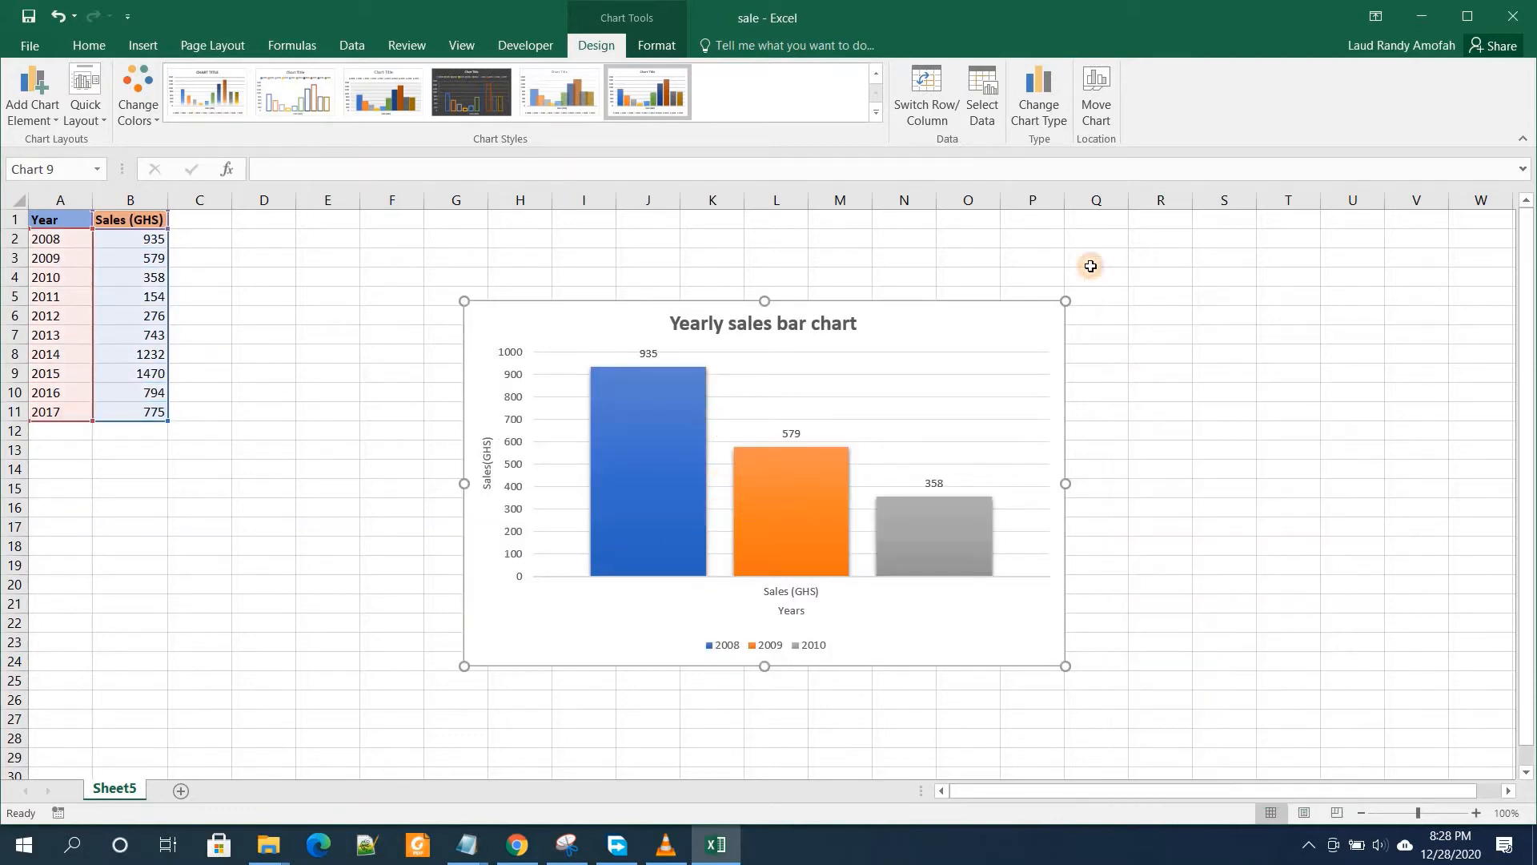
- Restore all yearly series from 2008 to 2017 in the column chart's filter
click(699, 322)
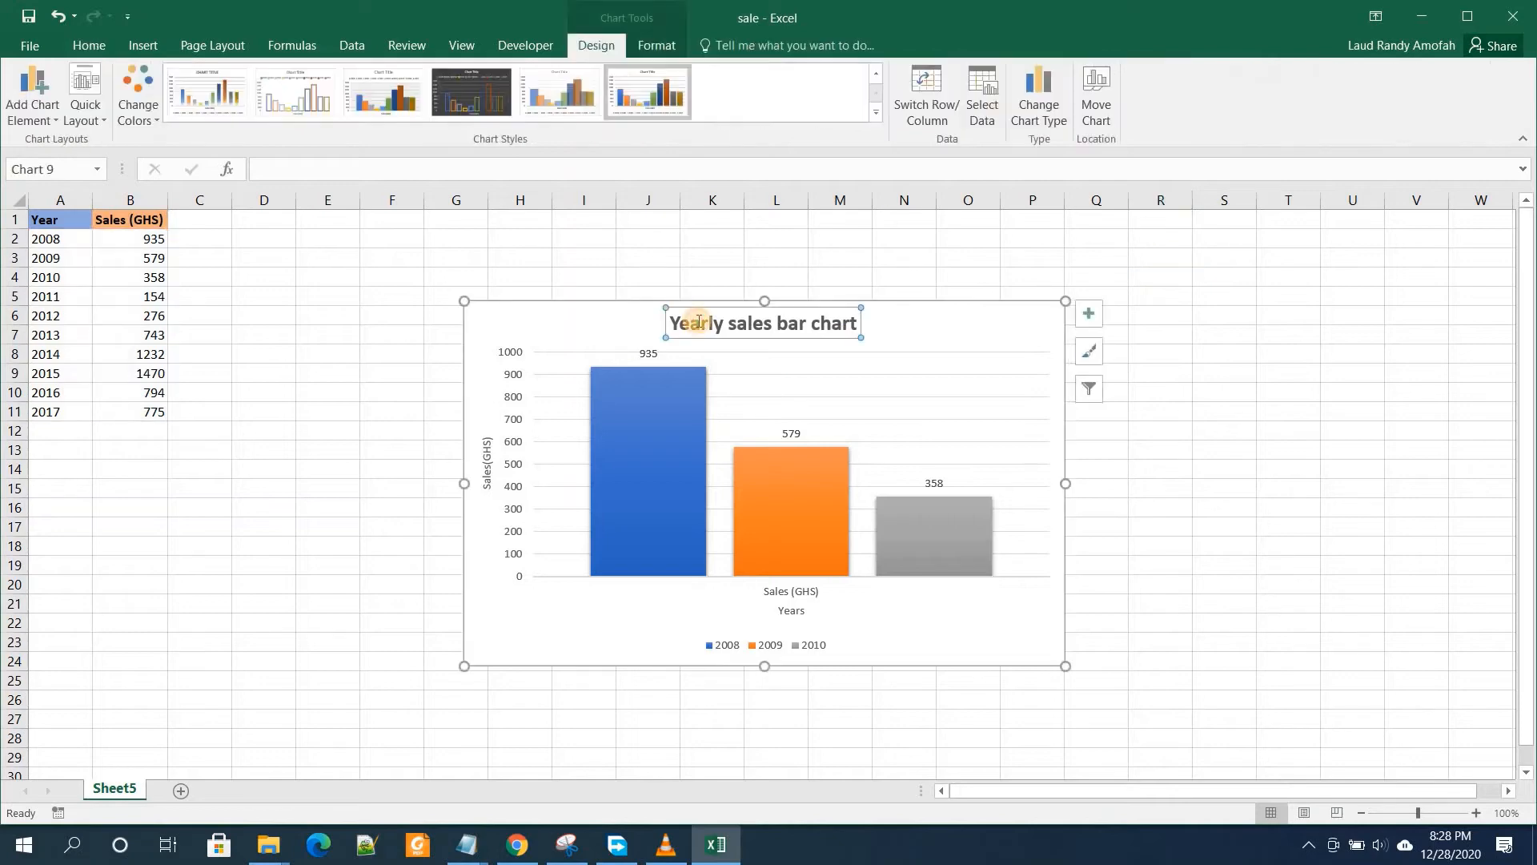
click(1090, 391)
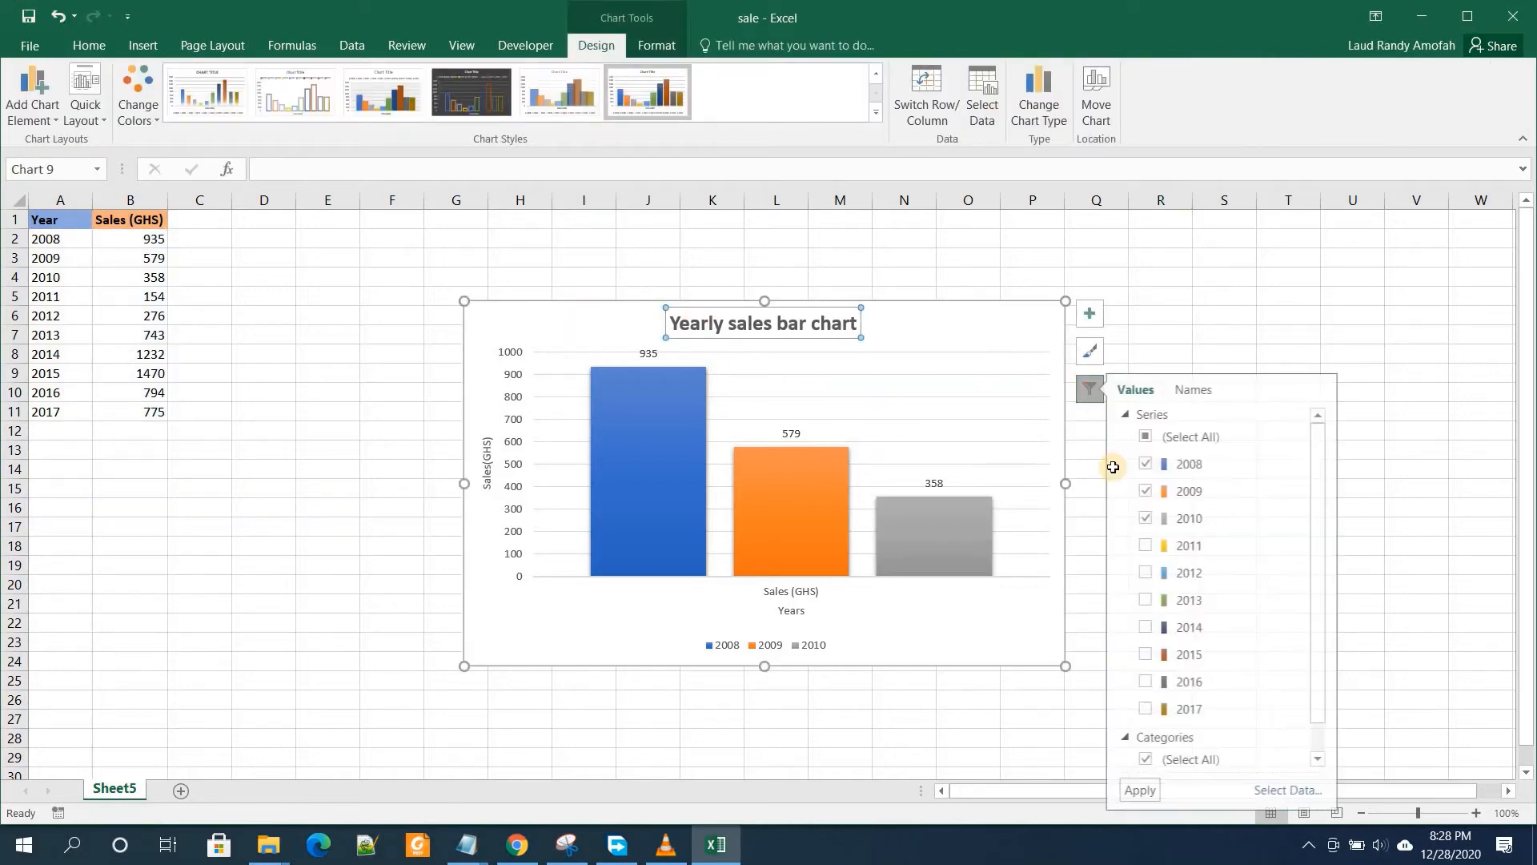
click(1154, 758)
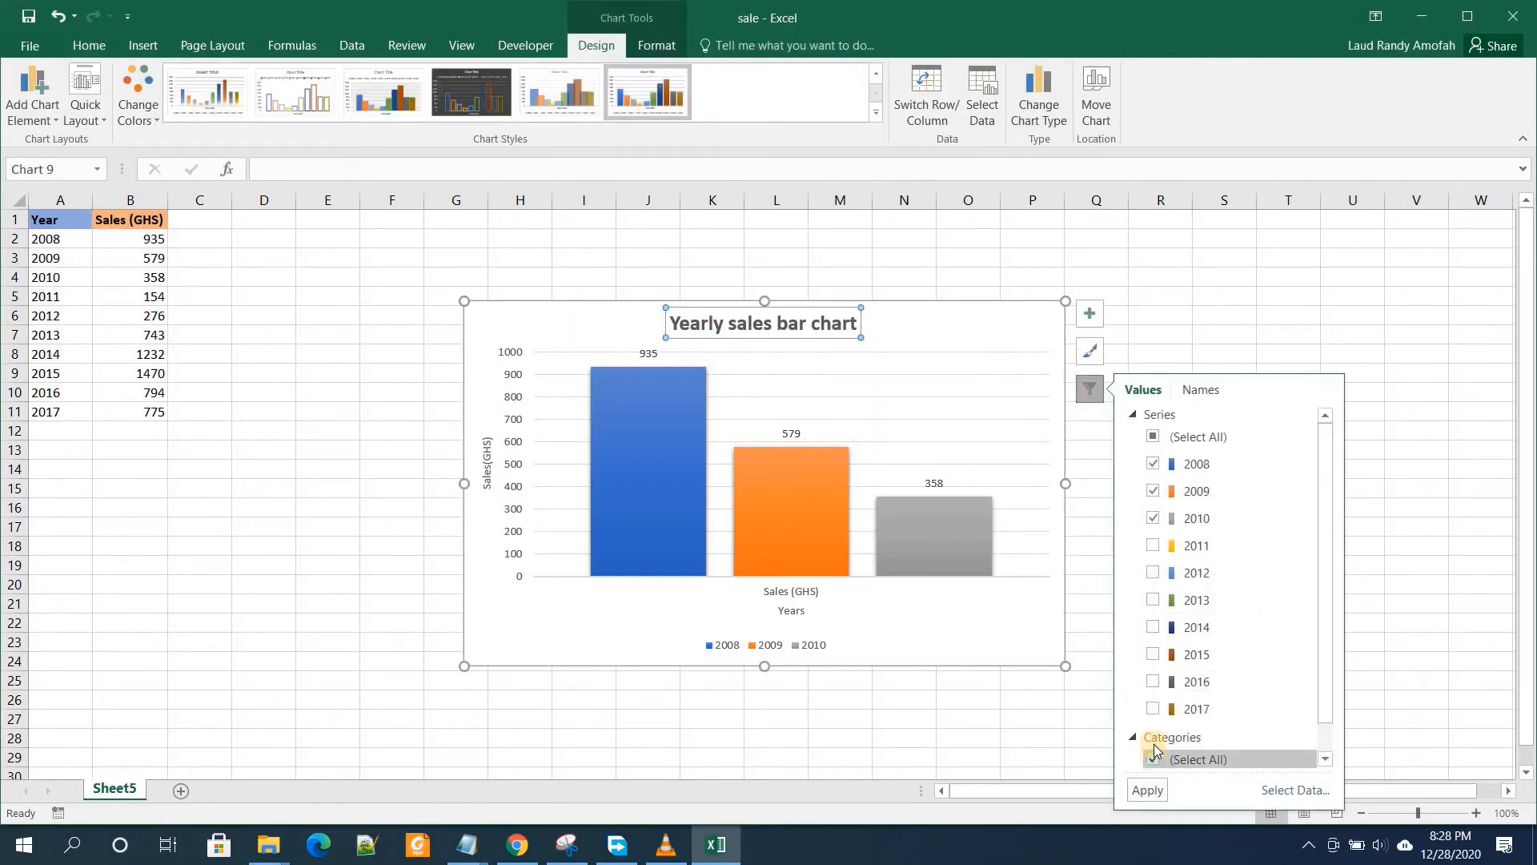
click(1152, 436)
click(1146, 789)
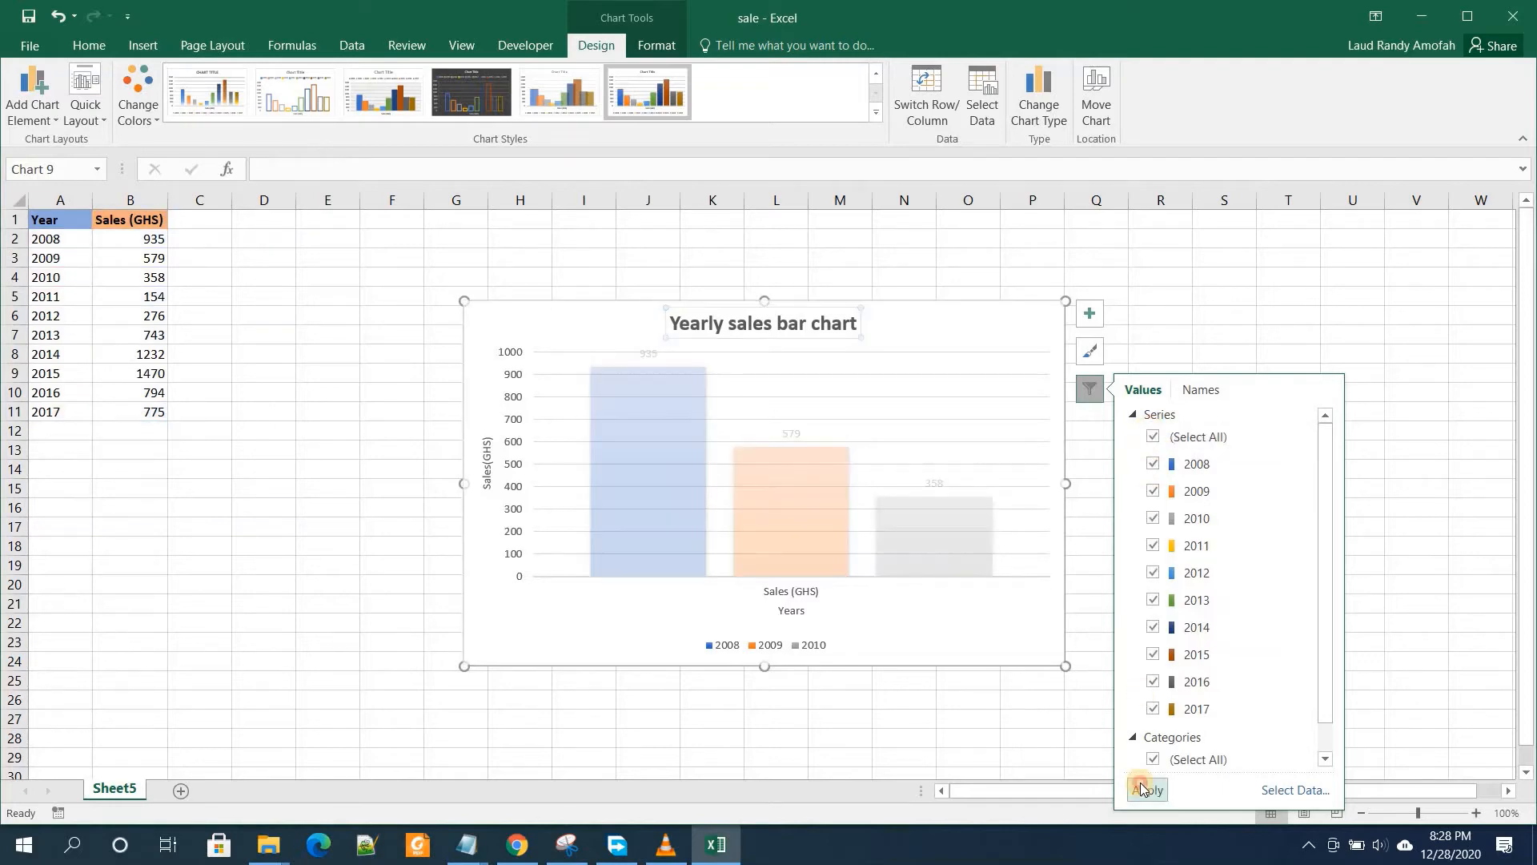
click(1115, 304)
click(1115, 303)
- Cut the yearly sales column chart out of the sheet
click(813, 325)
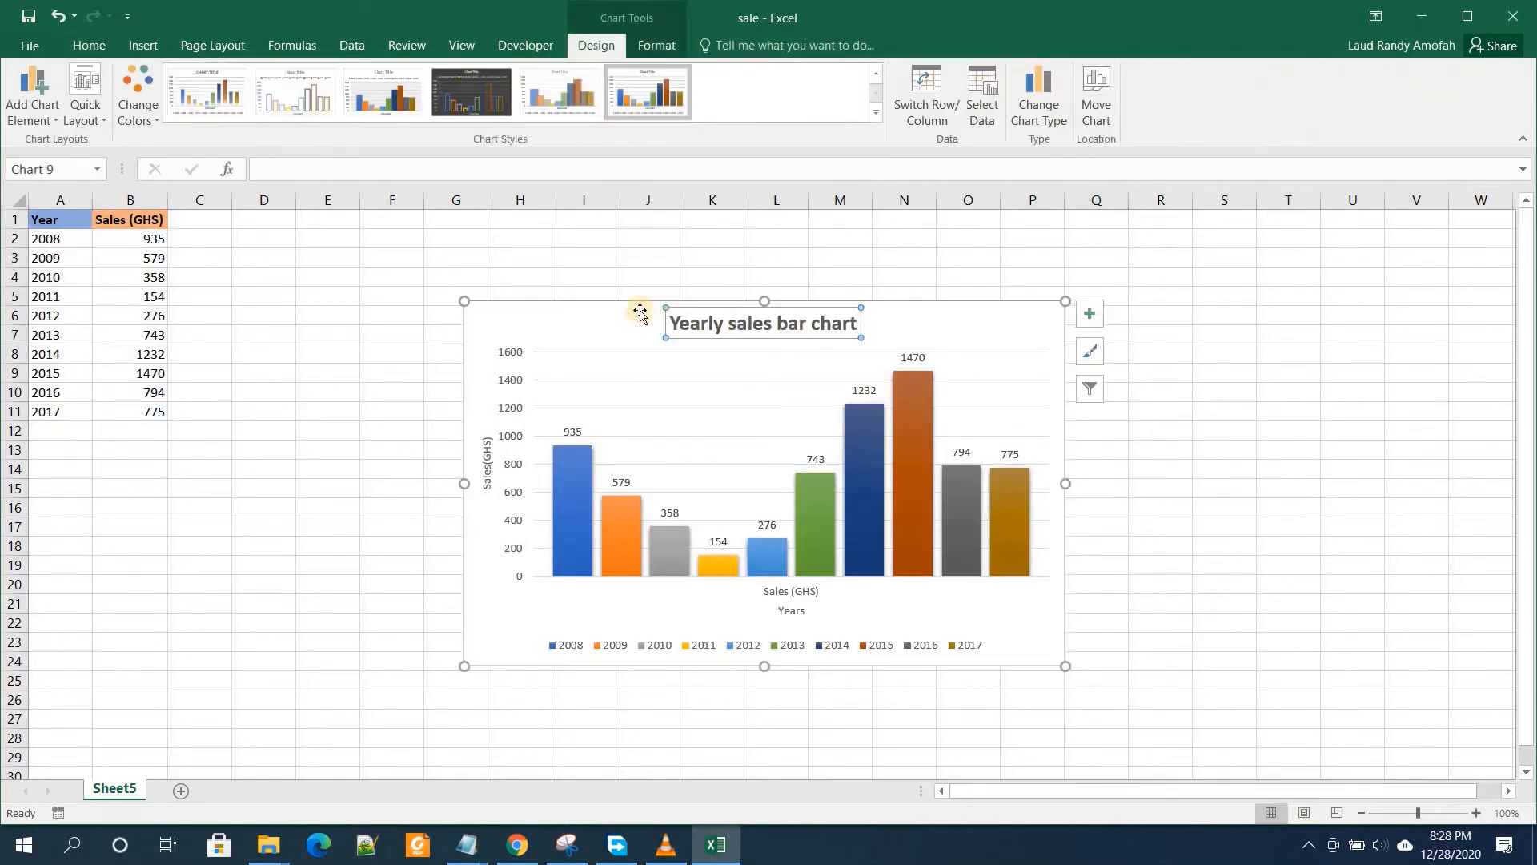
click(628, 312)
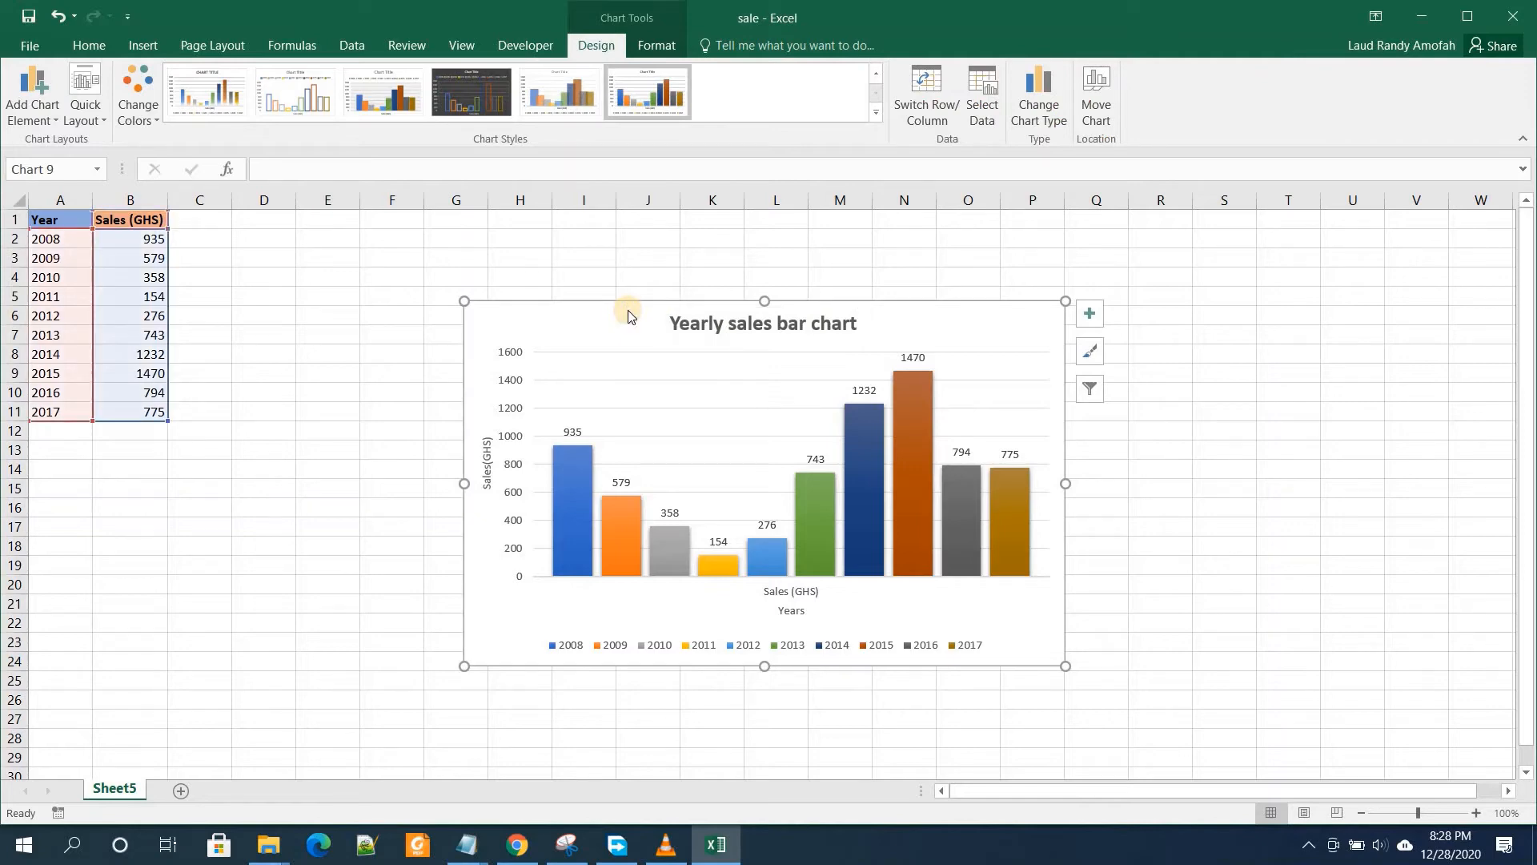
right_click(628, 310)
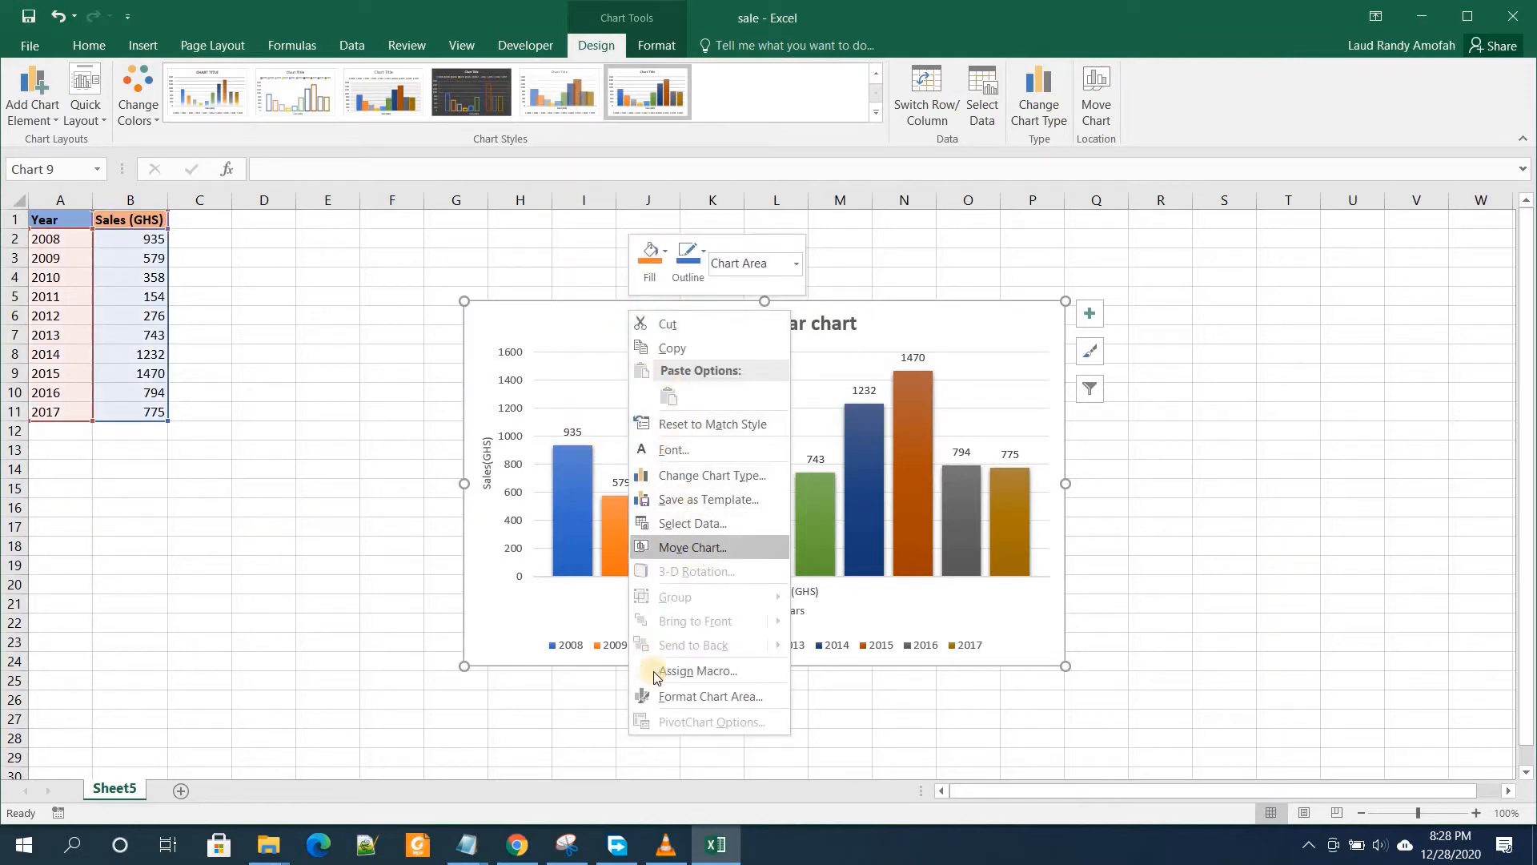
click(683, 326)
click(433, 315)
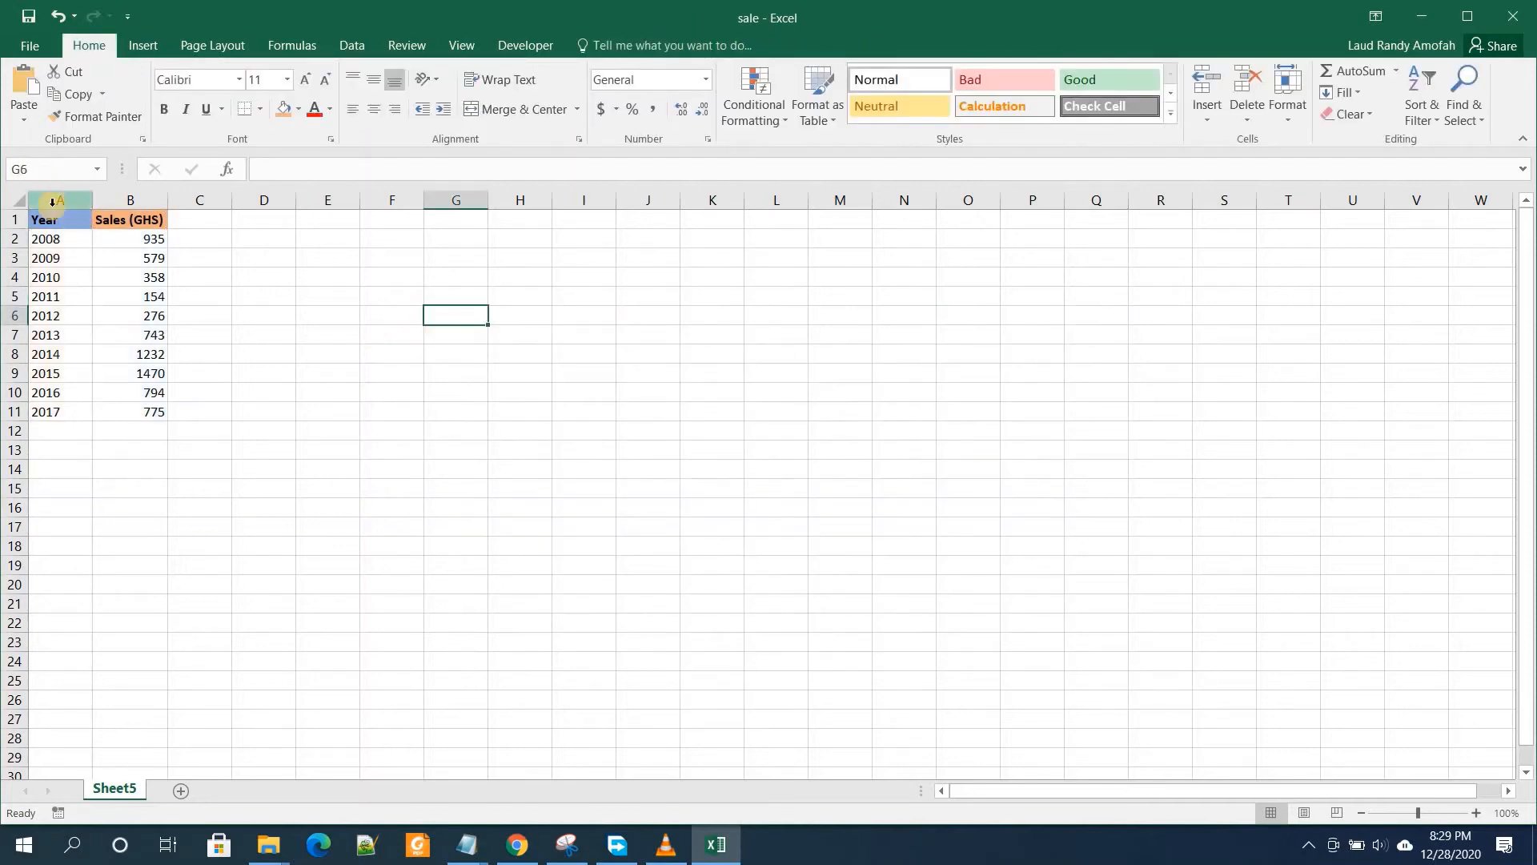
- Insert a Scatter with Straight Lines and Markers chart from columns A and B, using the variant that plots Sales (GHS) against the years
drag(52, 202, 129, 200)
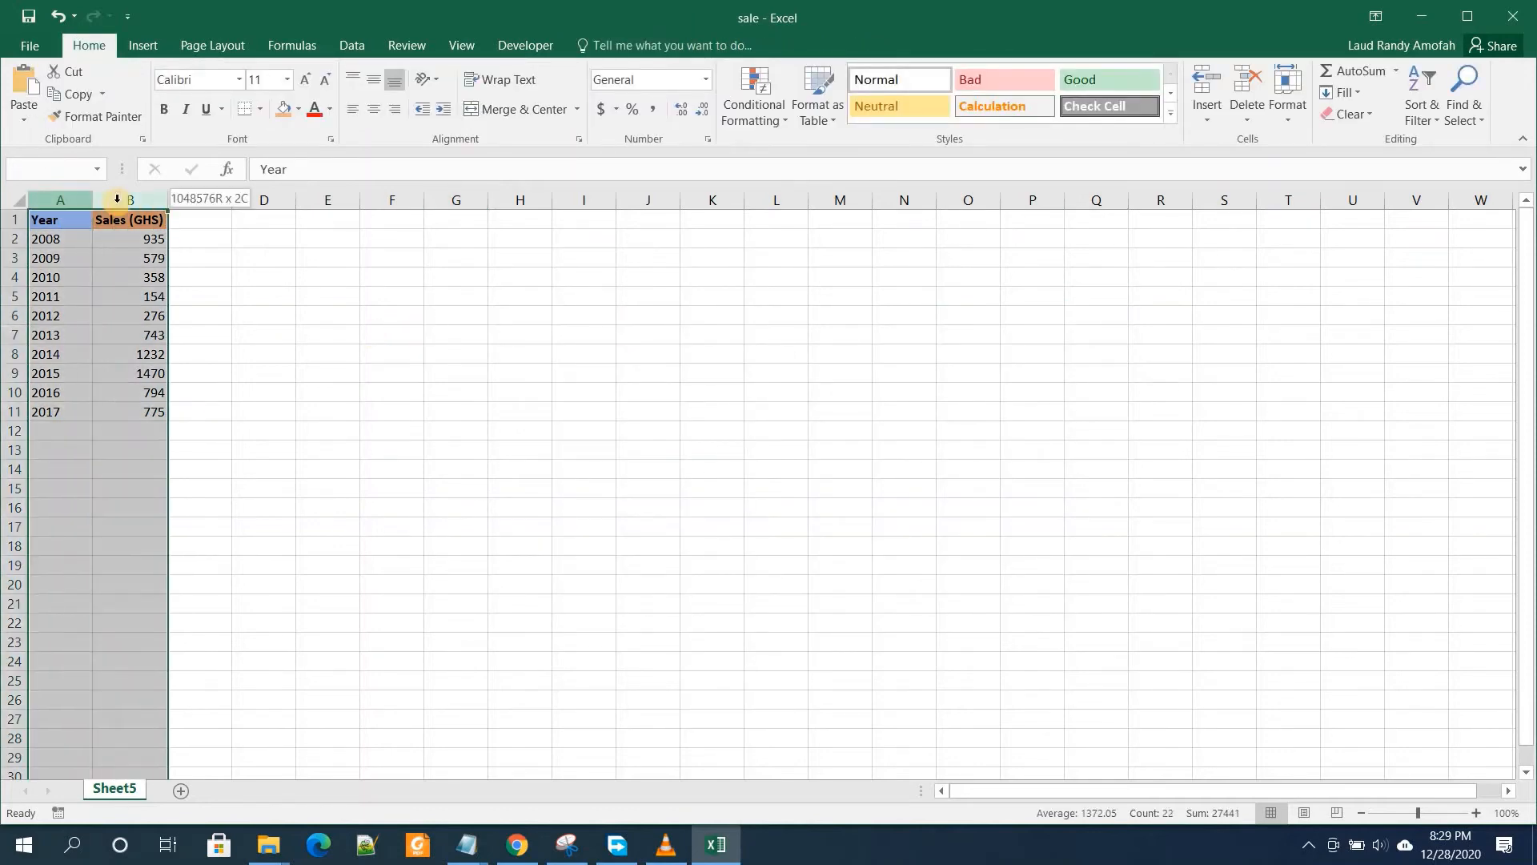
click(144, 45)
click(650, 102)
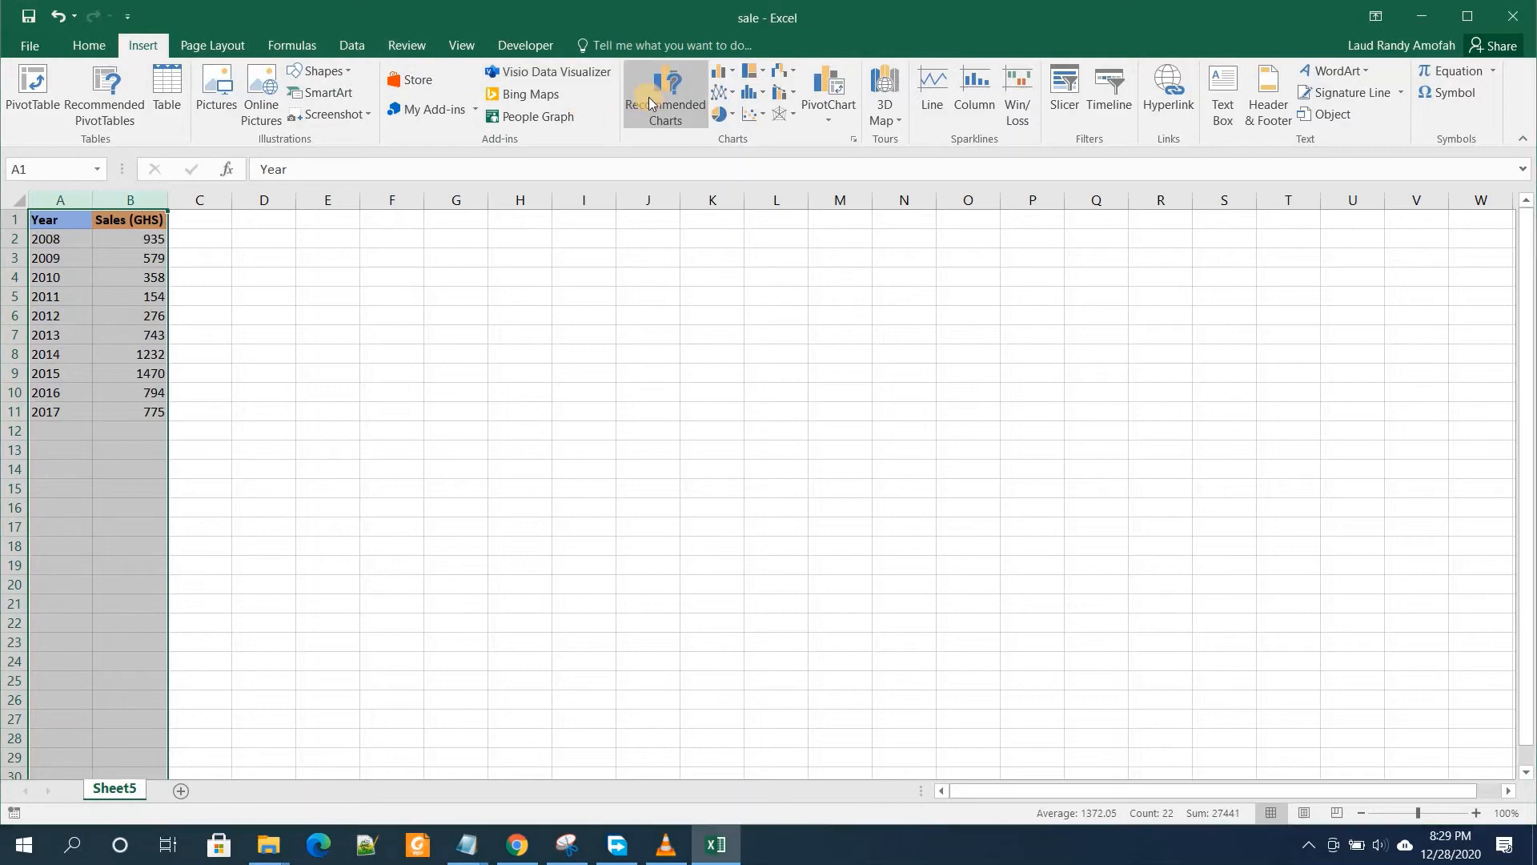
click(606, 157)
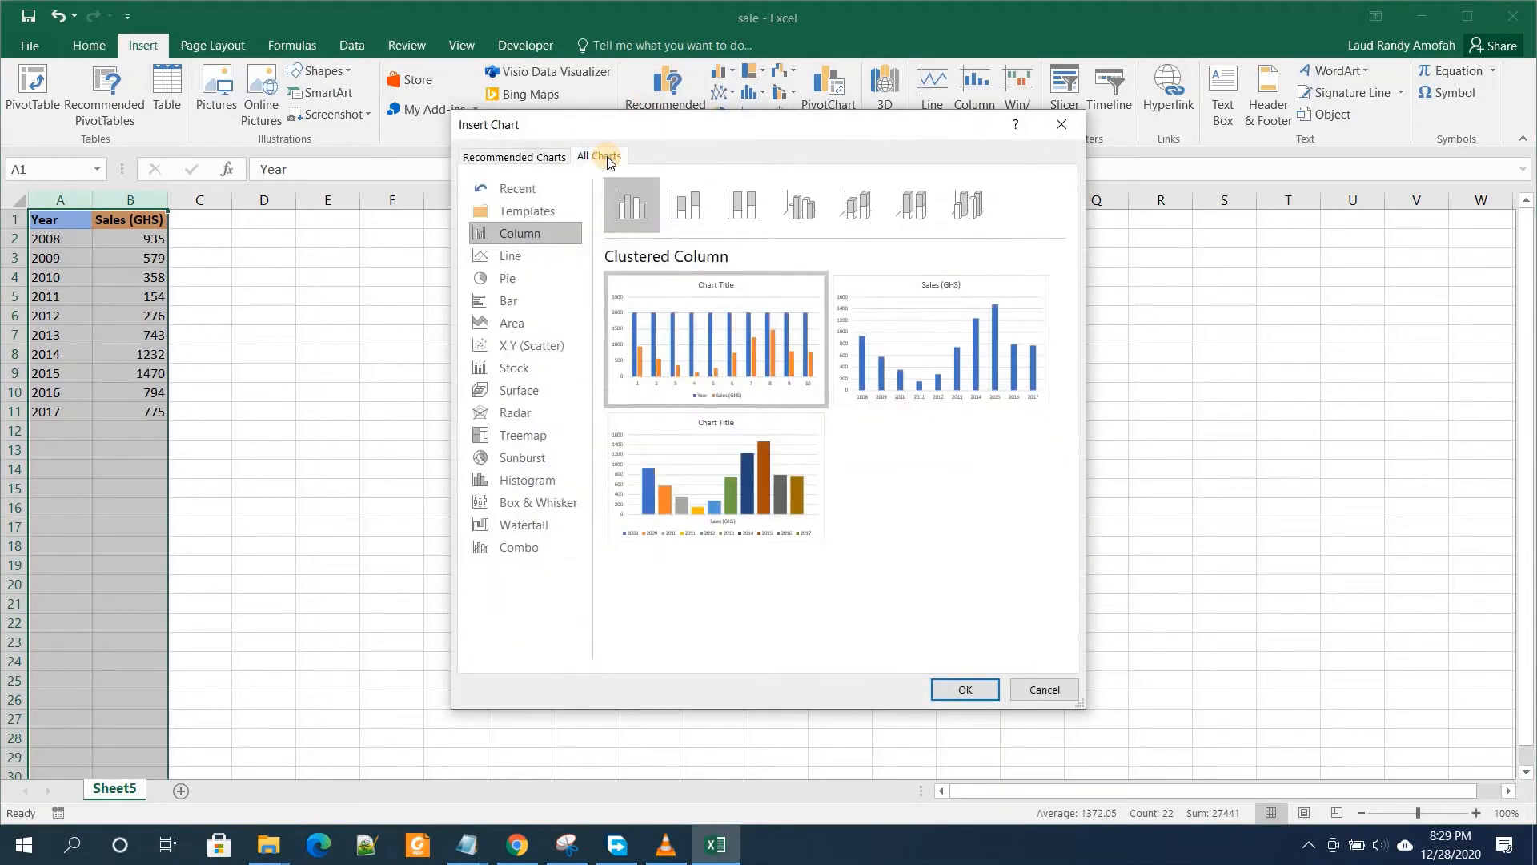
click(516, 347)
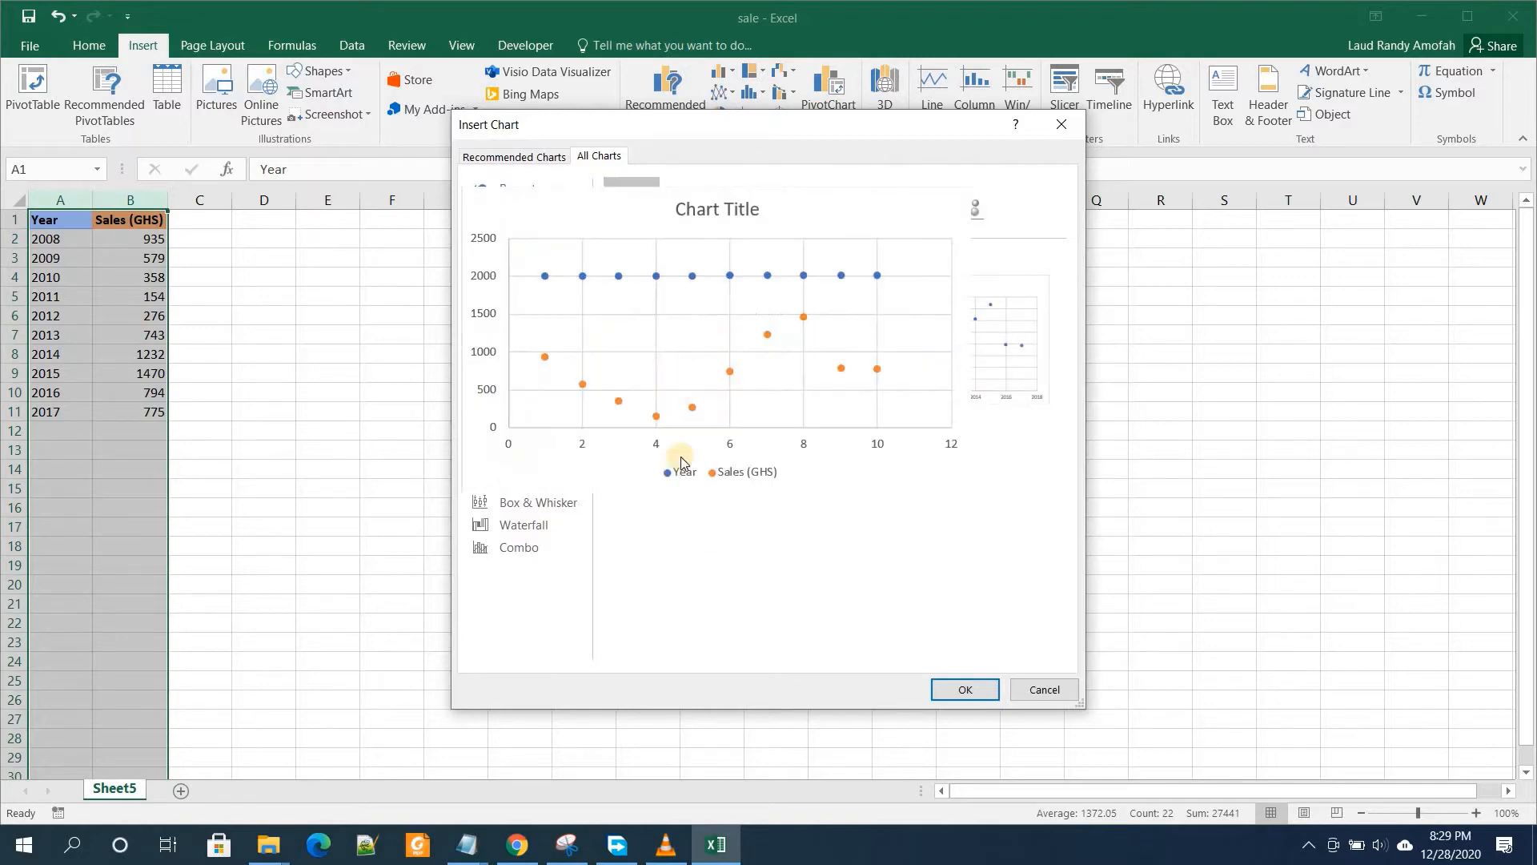
click(684, 205)
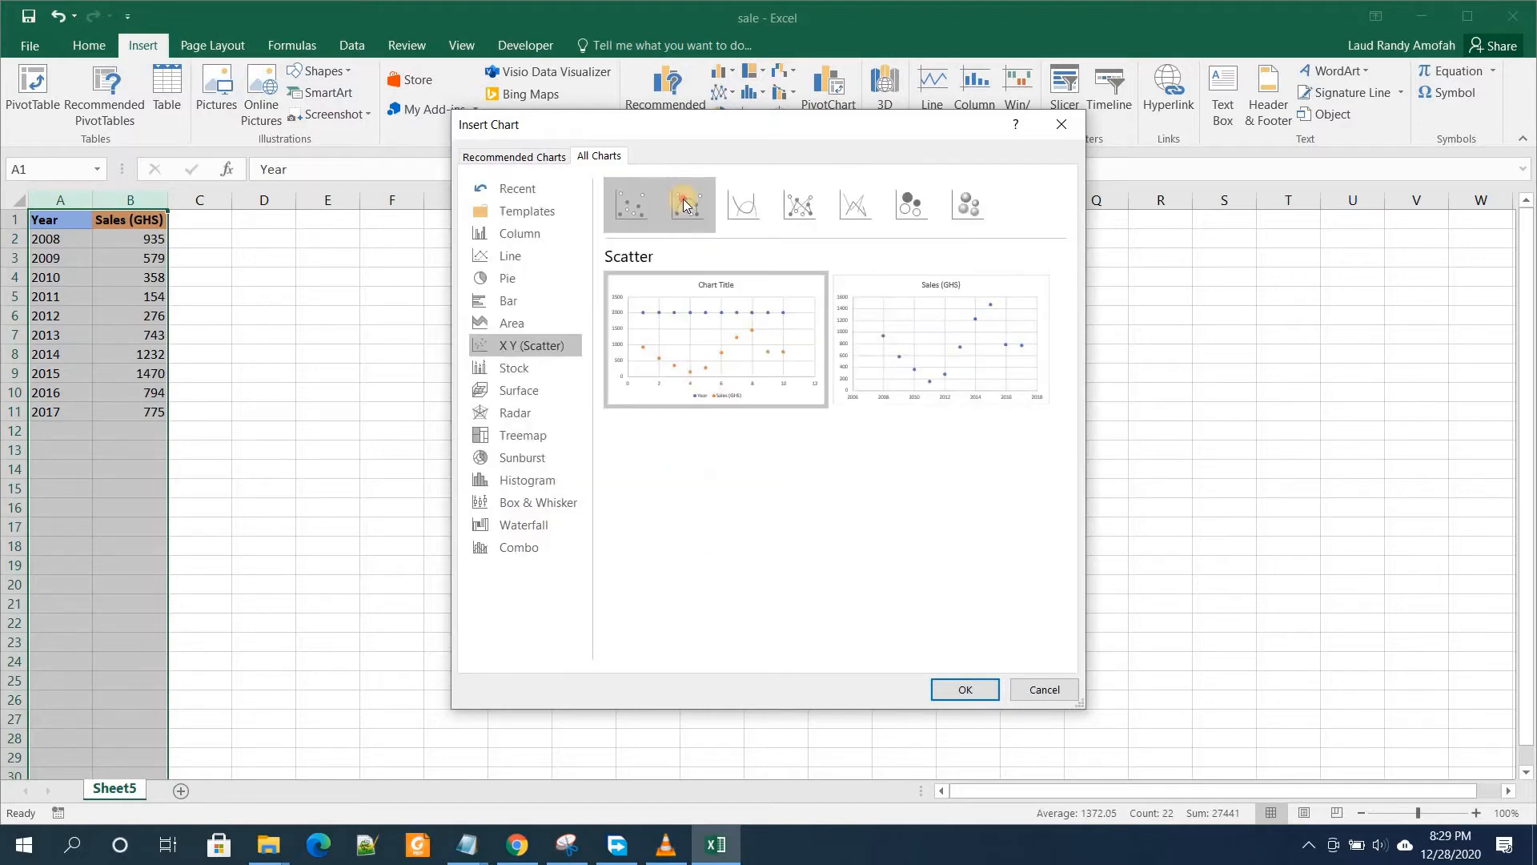
click(743, 205)
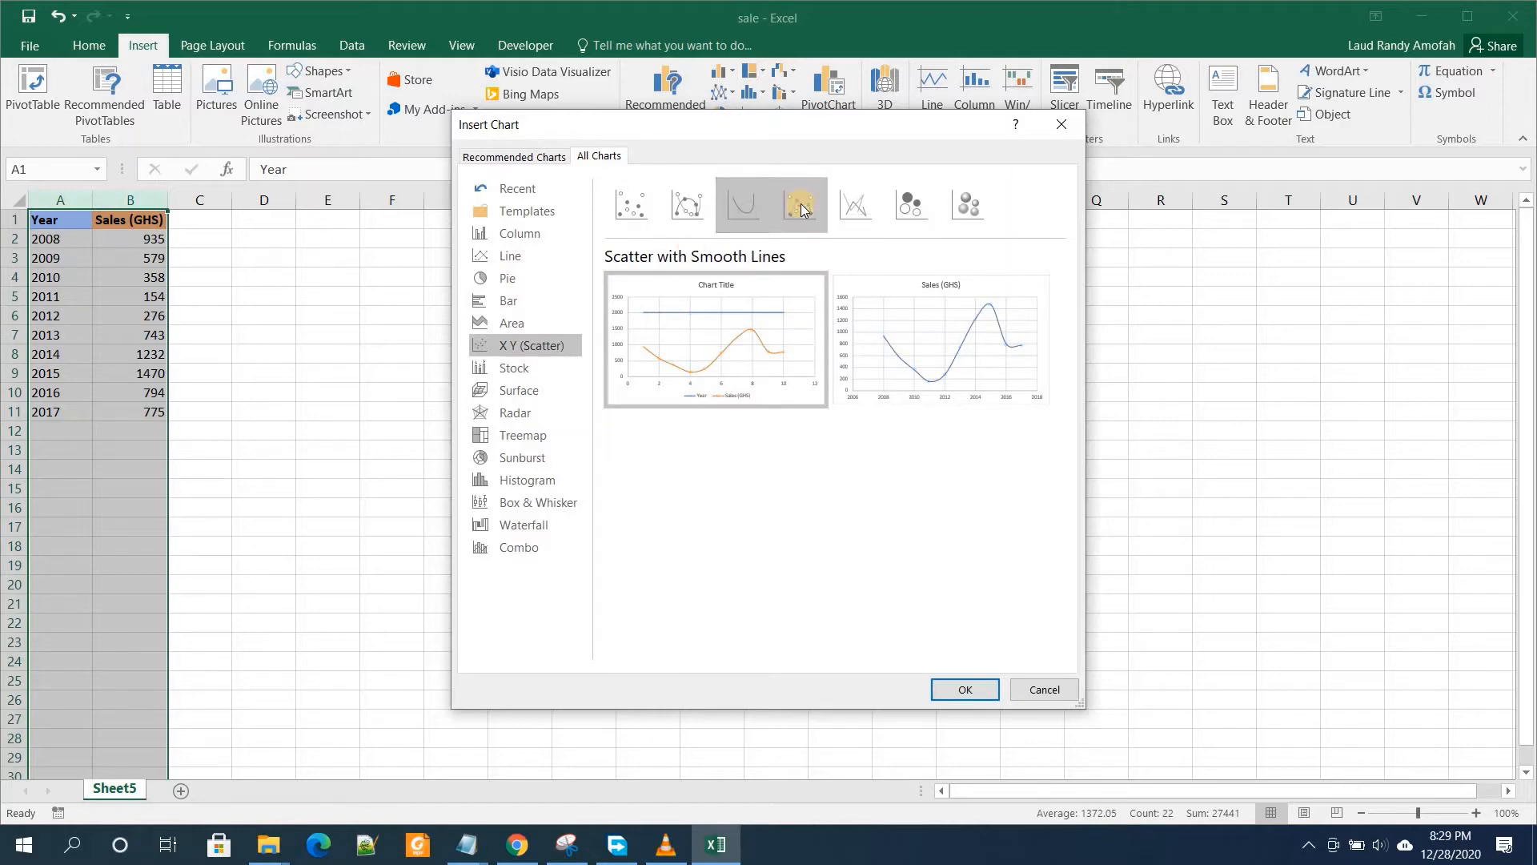
click(801, 206)
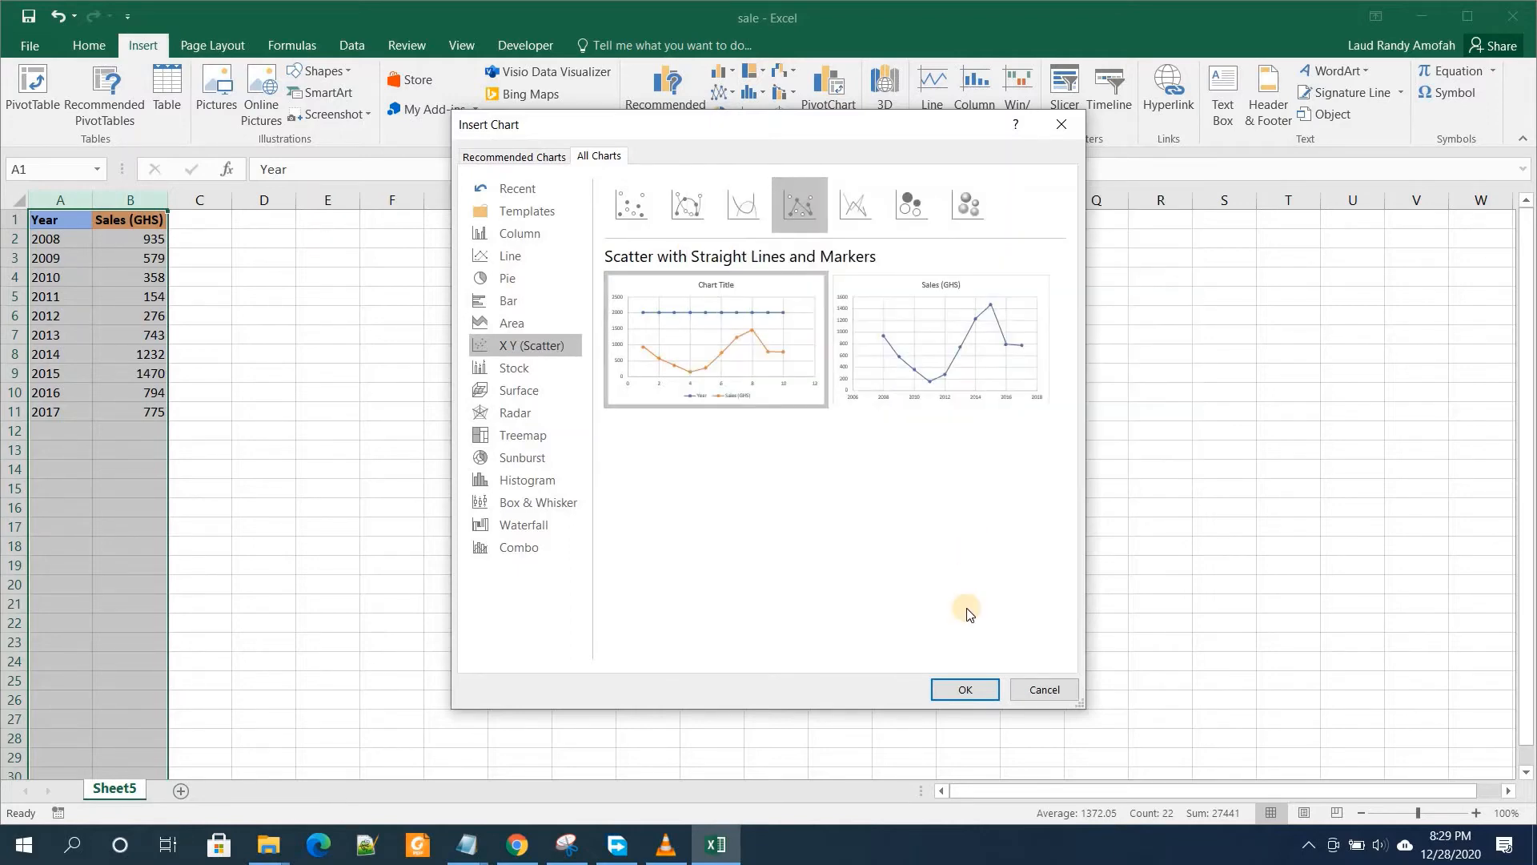
mouse_move(939, 366)
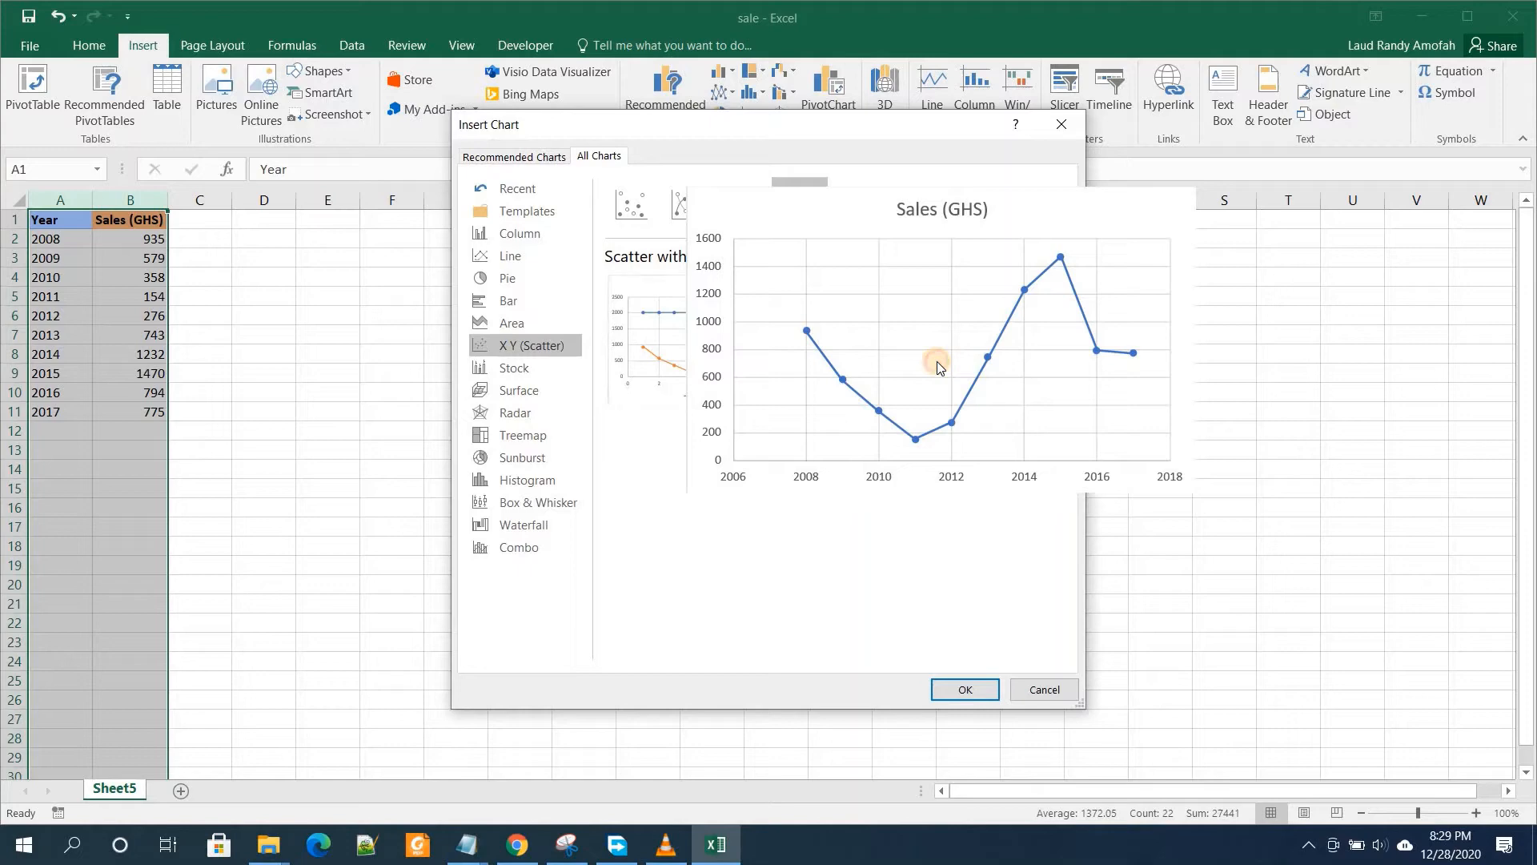
click(978, 695)
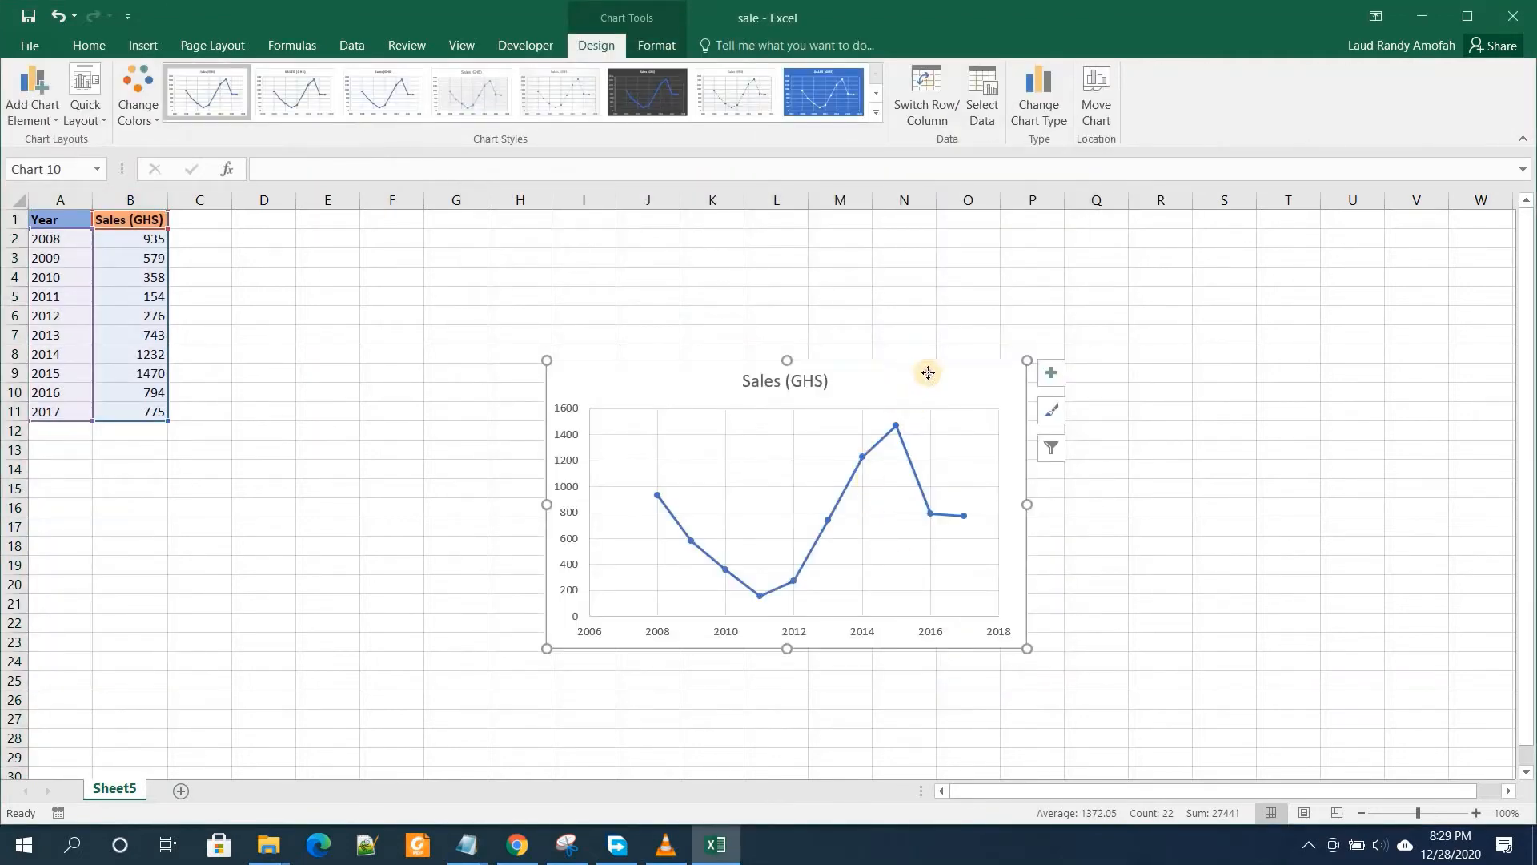
- Enlarge the scatter chart from its upper-right corner and add data labels and axis titles to it
drag(926, 370, 924, 365)
drag(1024, 350, 1103, 271)
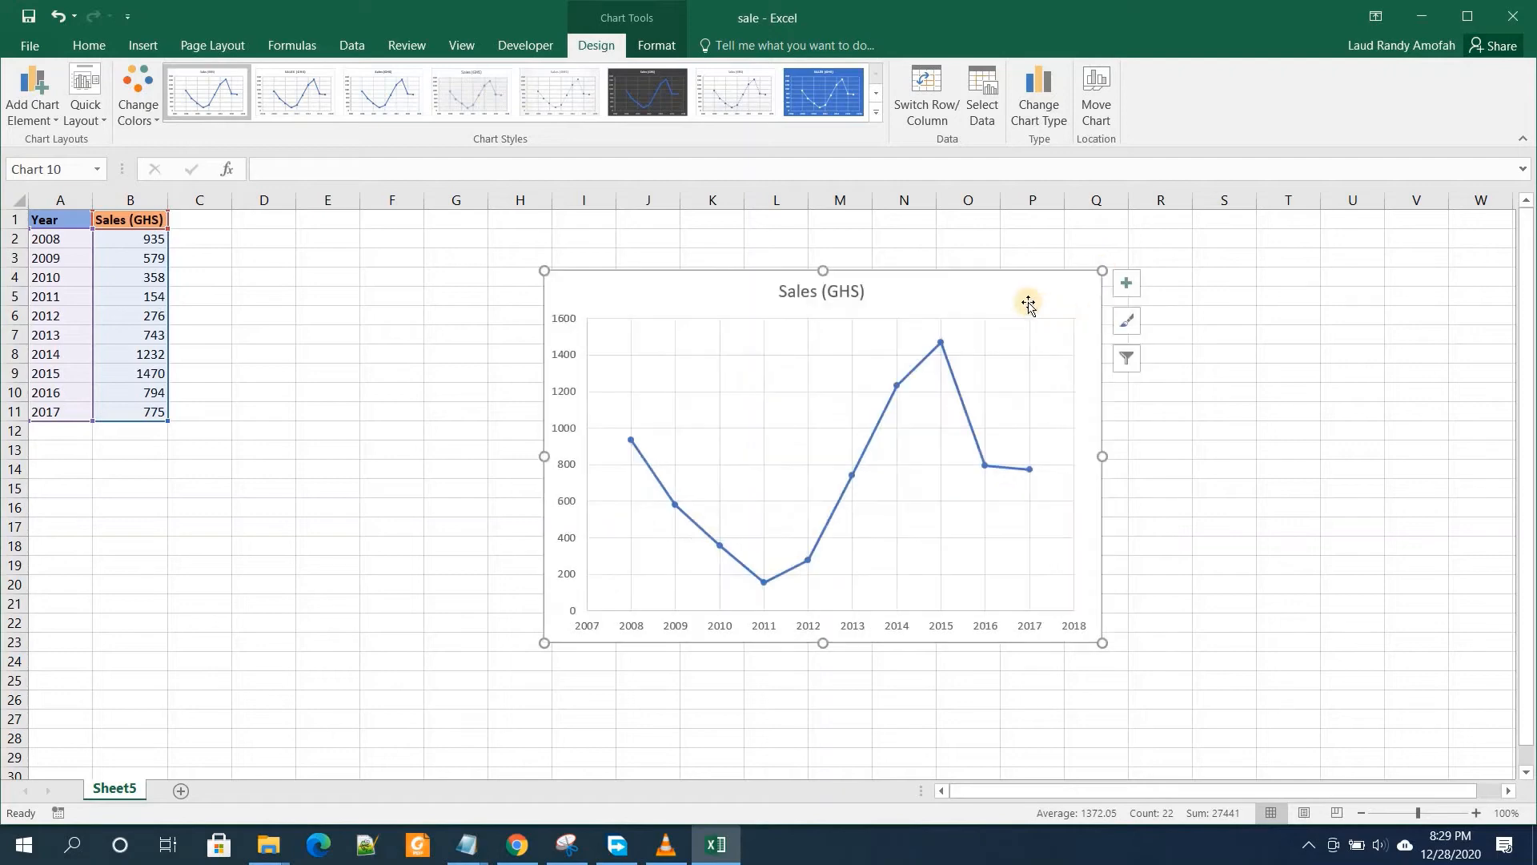
click(1119, 297)
click(1173, 358)
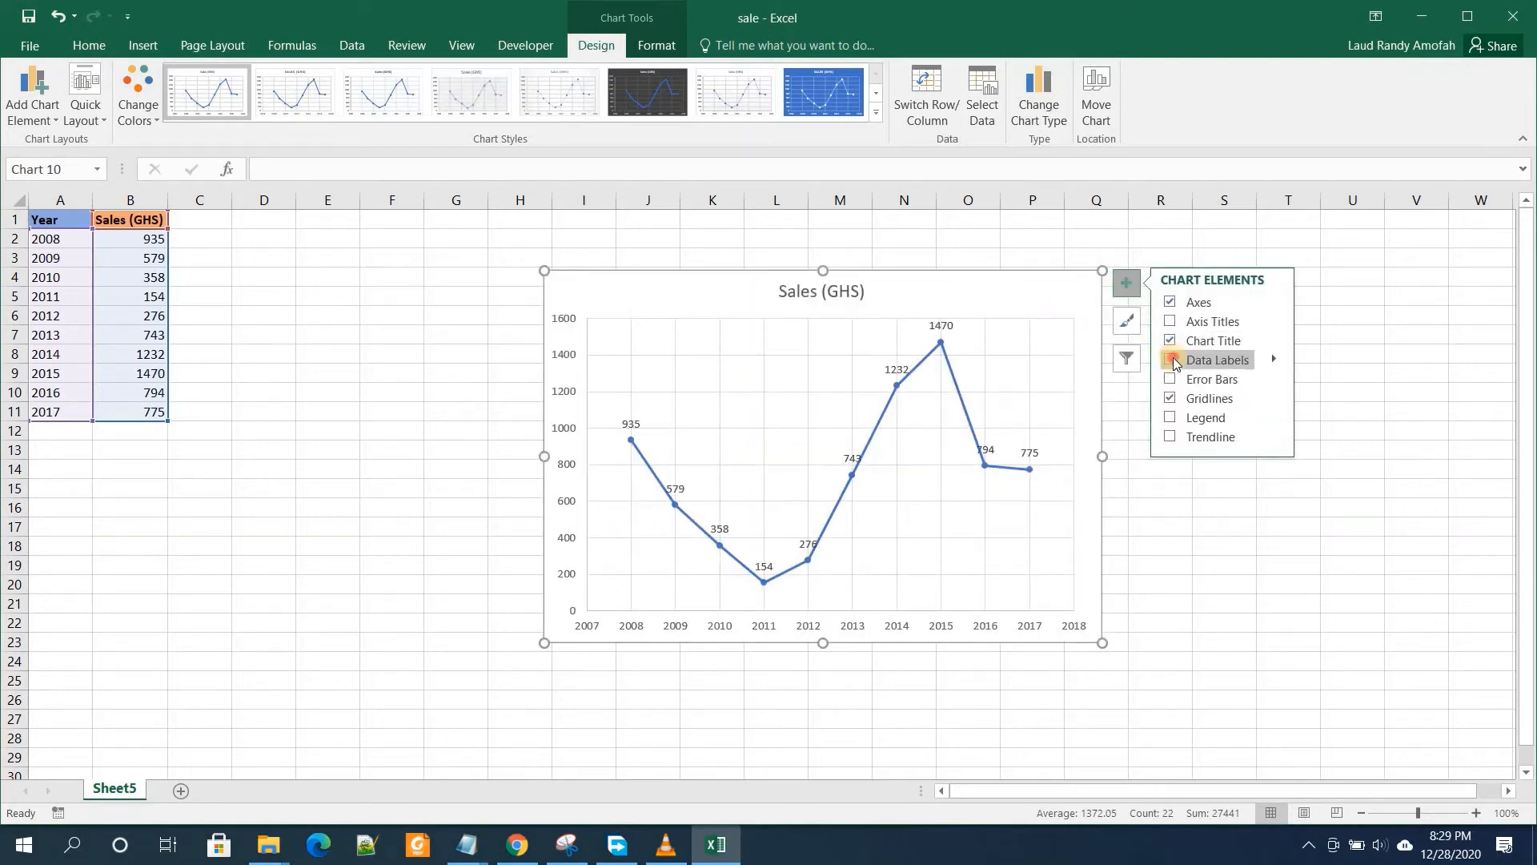
click(1170, 321)
click(1169, 379)
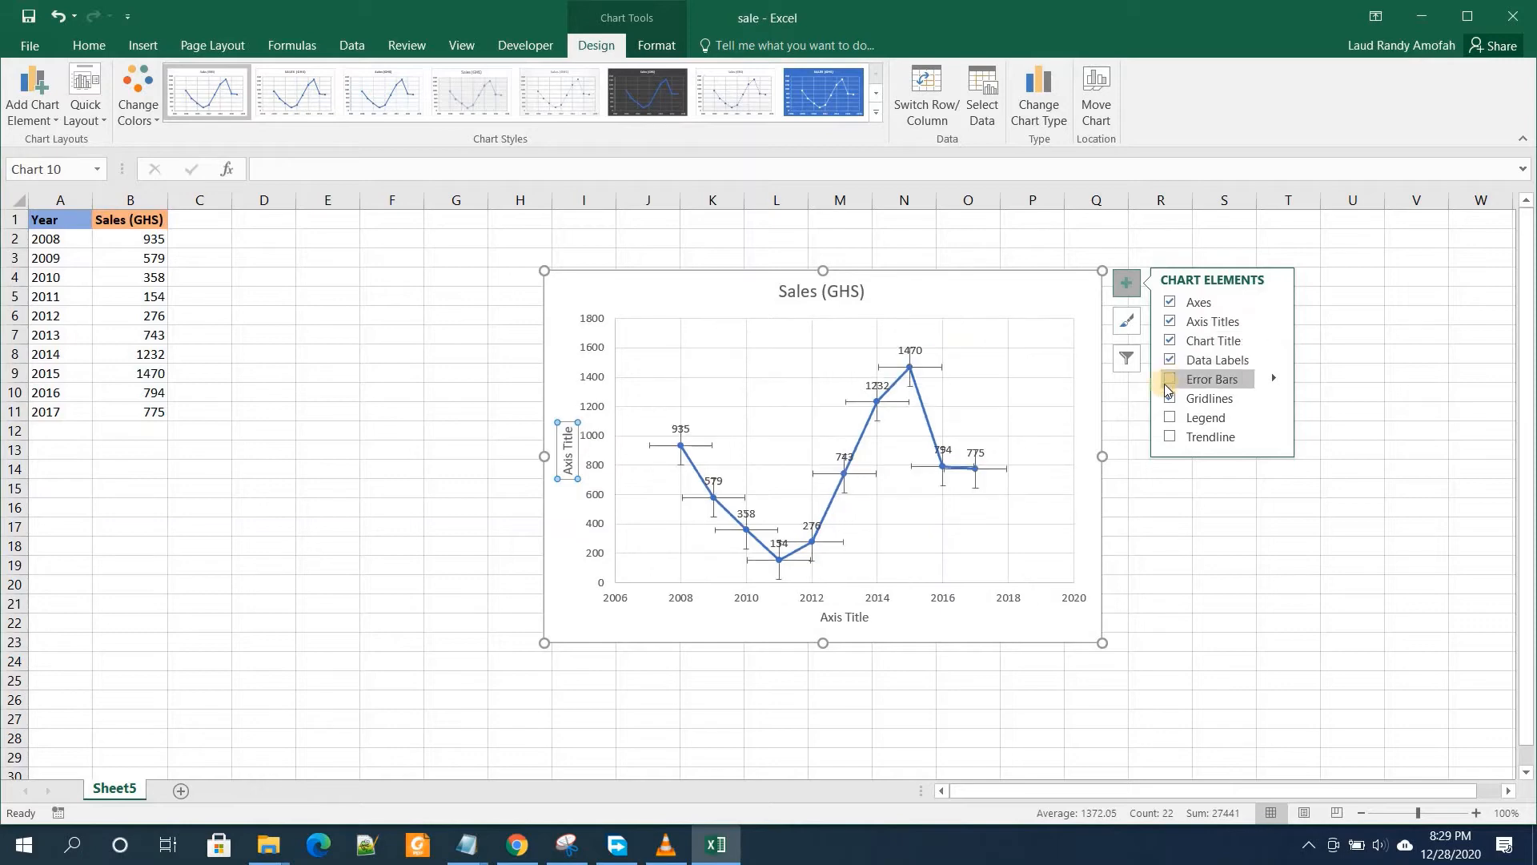
- Change the scatter chart's vertical axis title to "Sales"
double_click(566, 447)
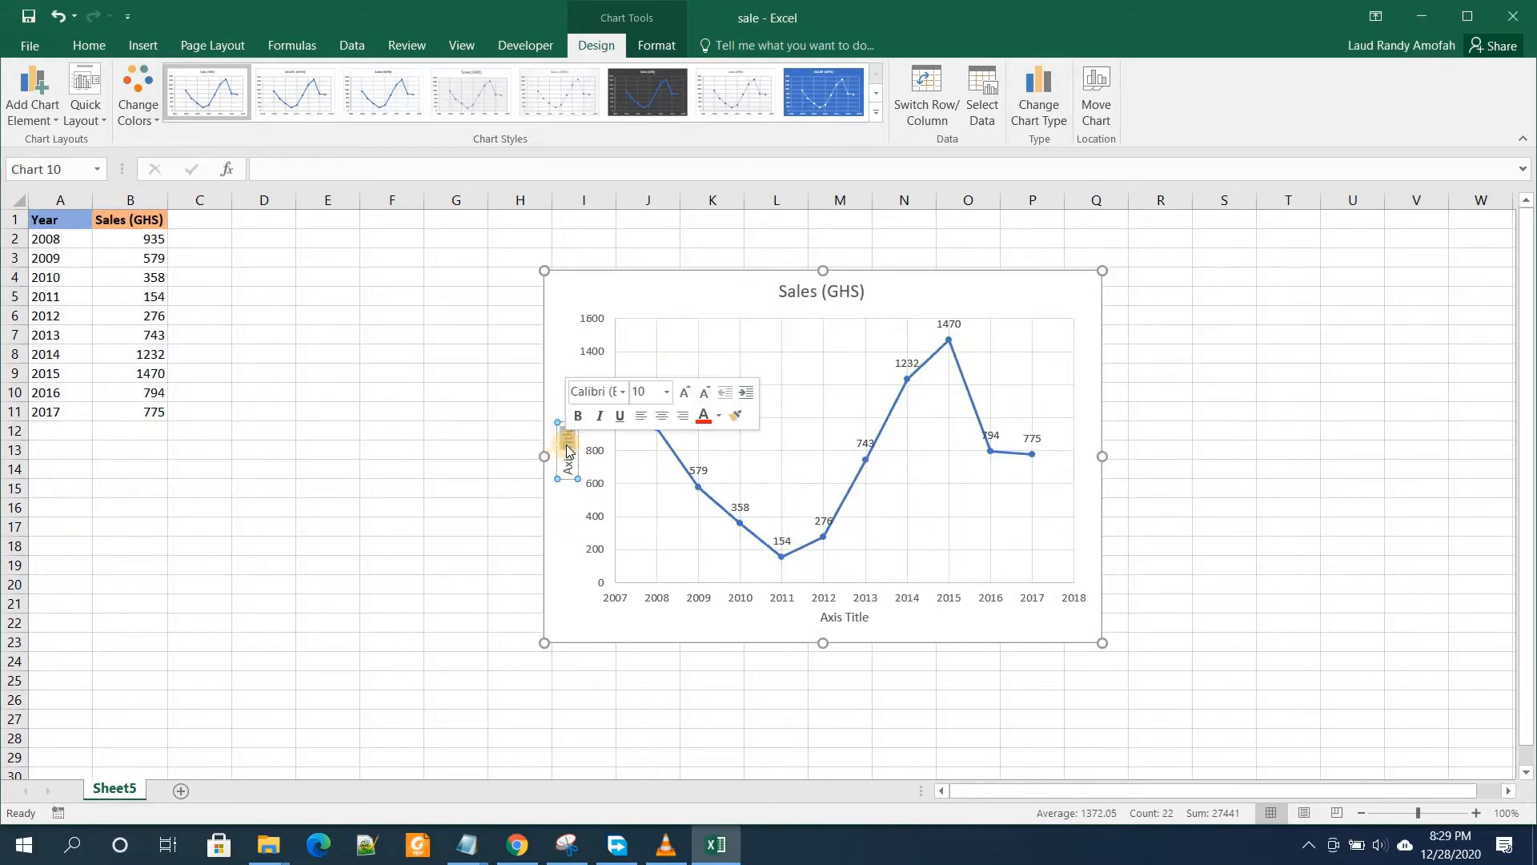
key(BackSpace)
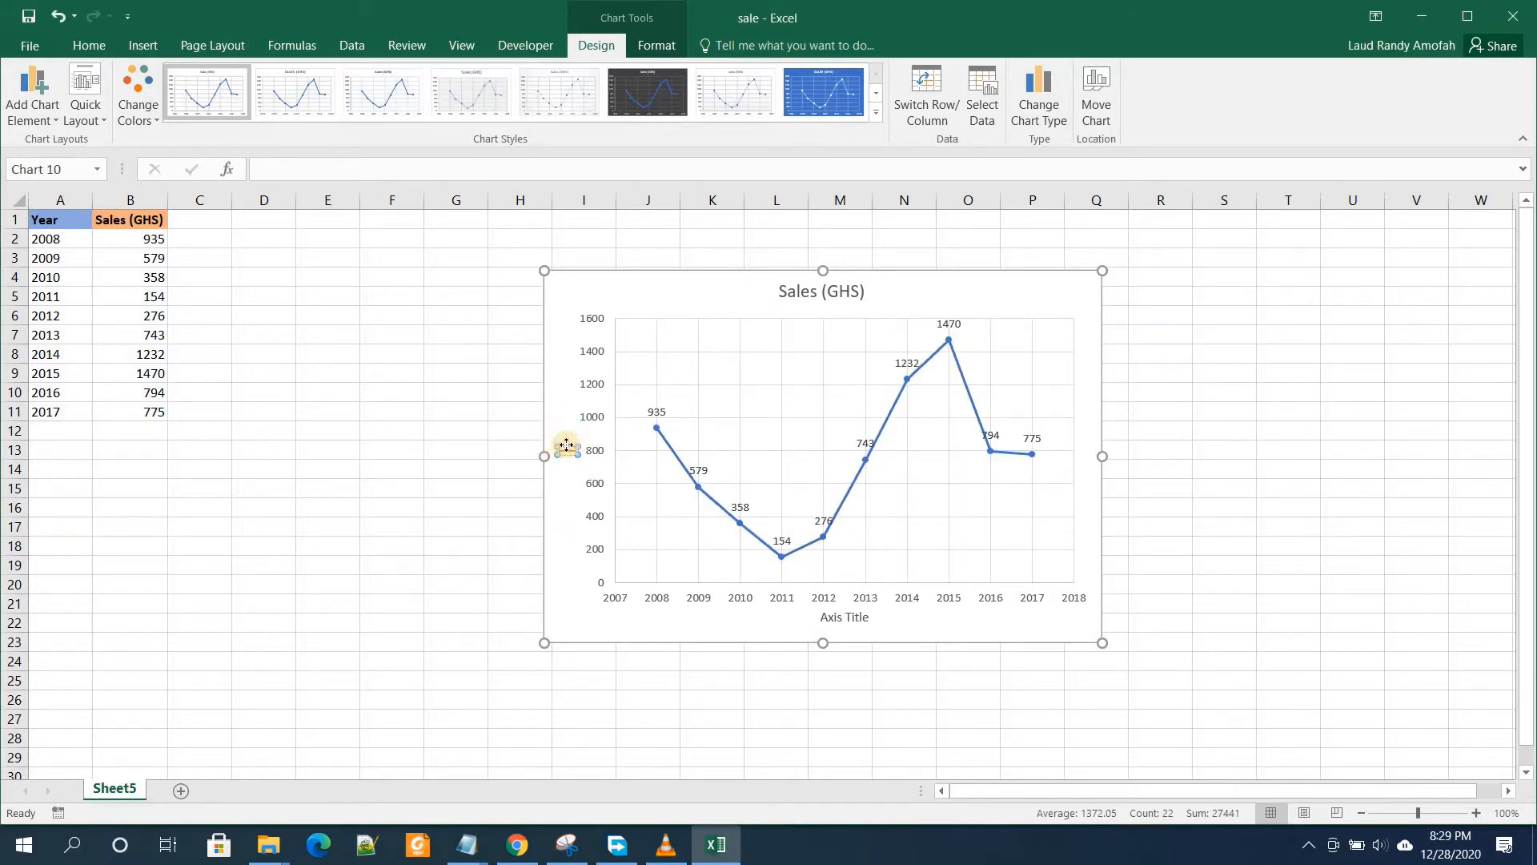
text(Sal)
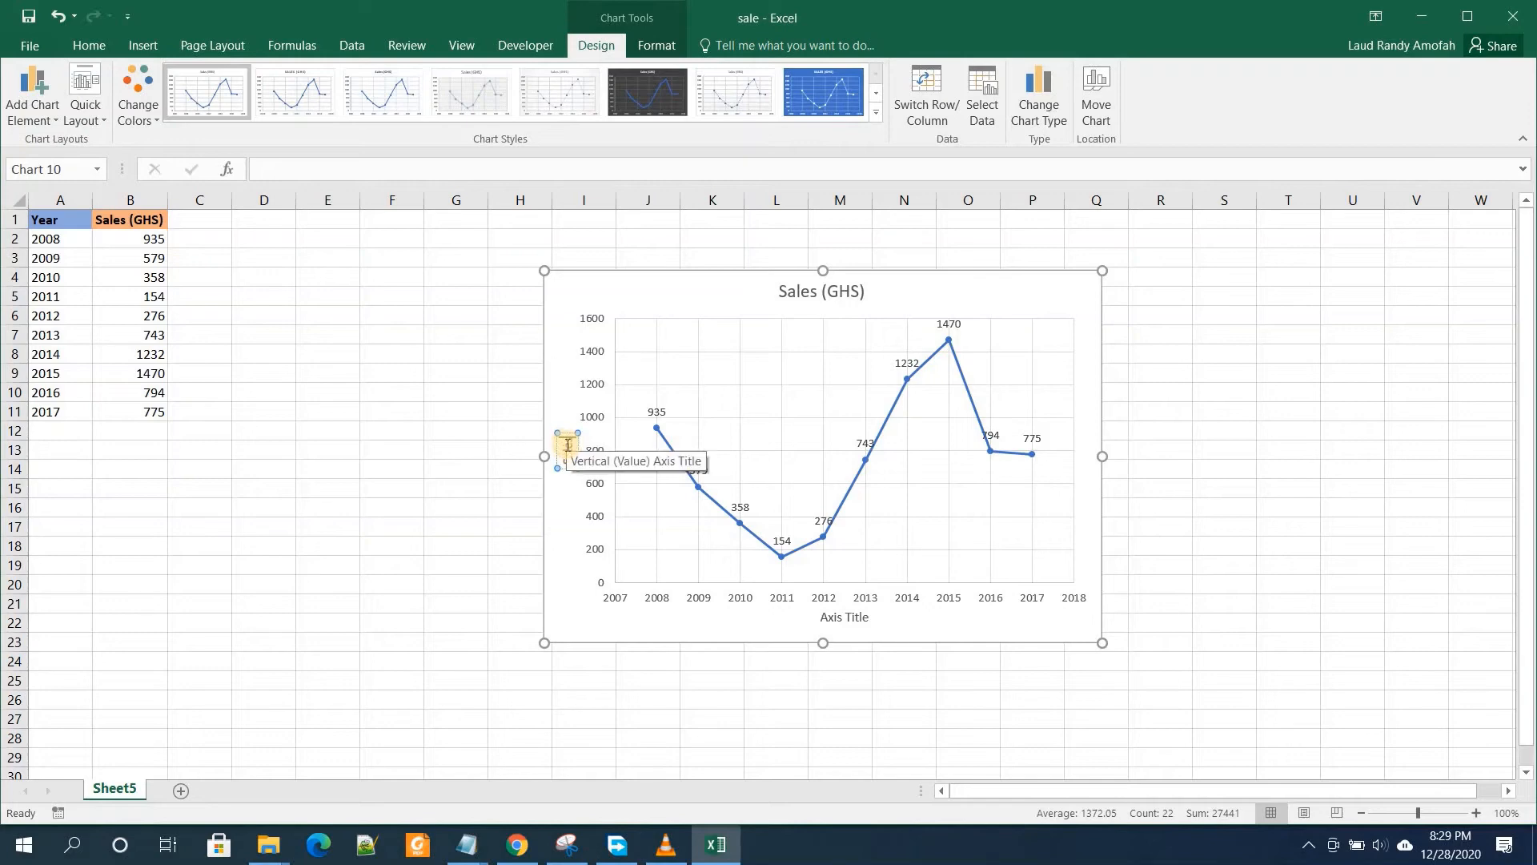
text(es)
- Change the scatter chart's horizontal axis title to "Year"
double_click(862, 618)
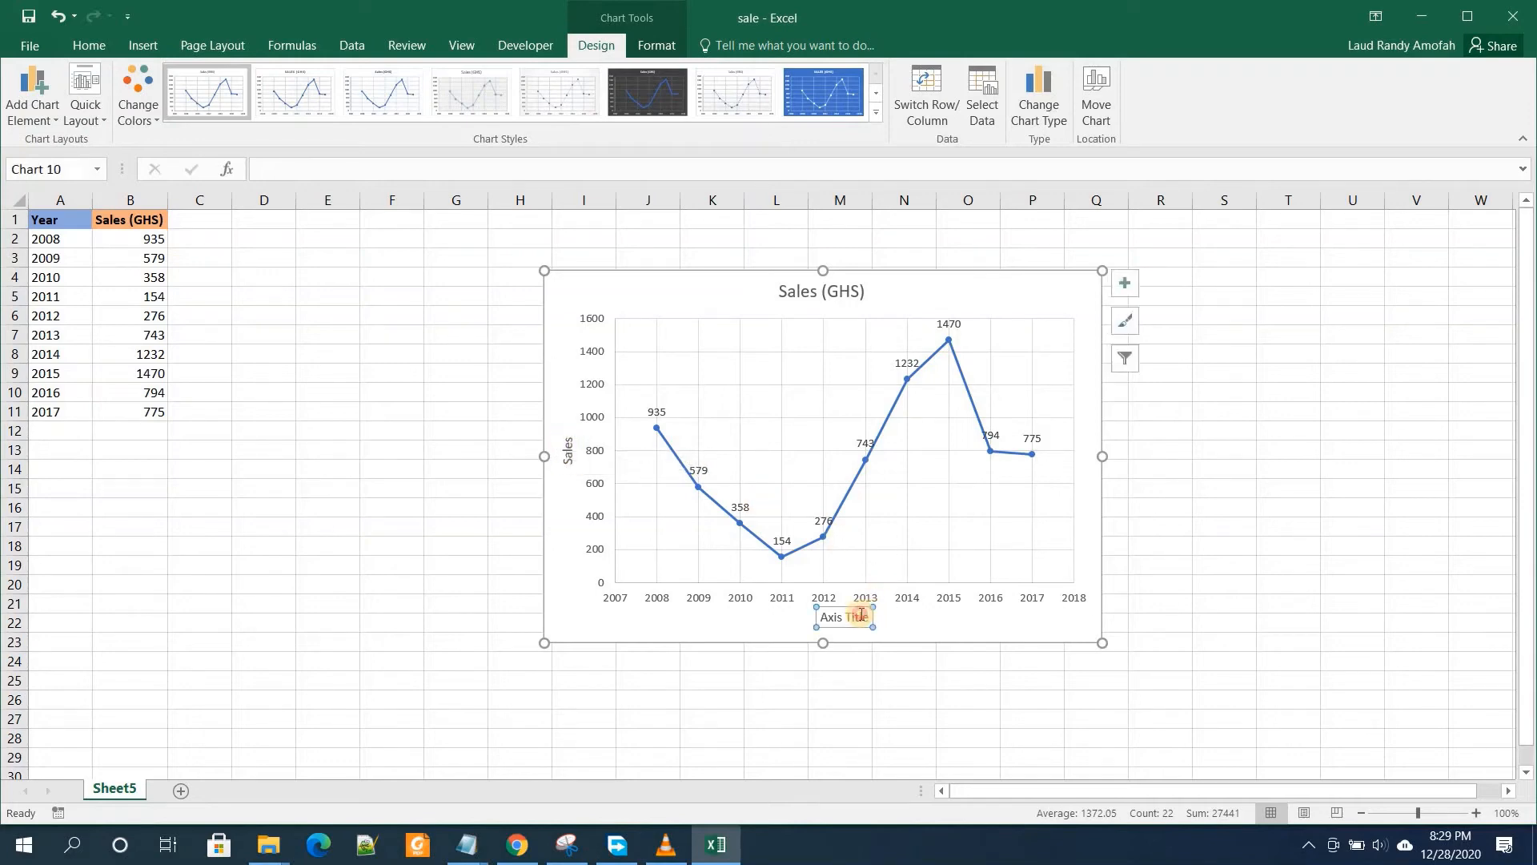
double_click(863, 619)
key(BackSpace)
key(BackSpace)
key(BackSpace)
key(BackSpace)
key(BackSpace)
key(BackSpace)
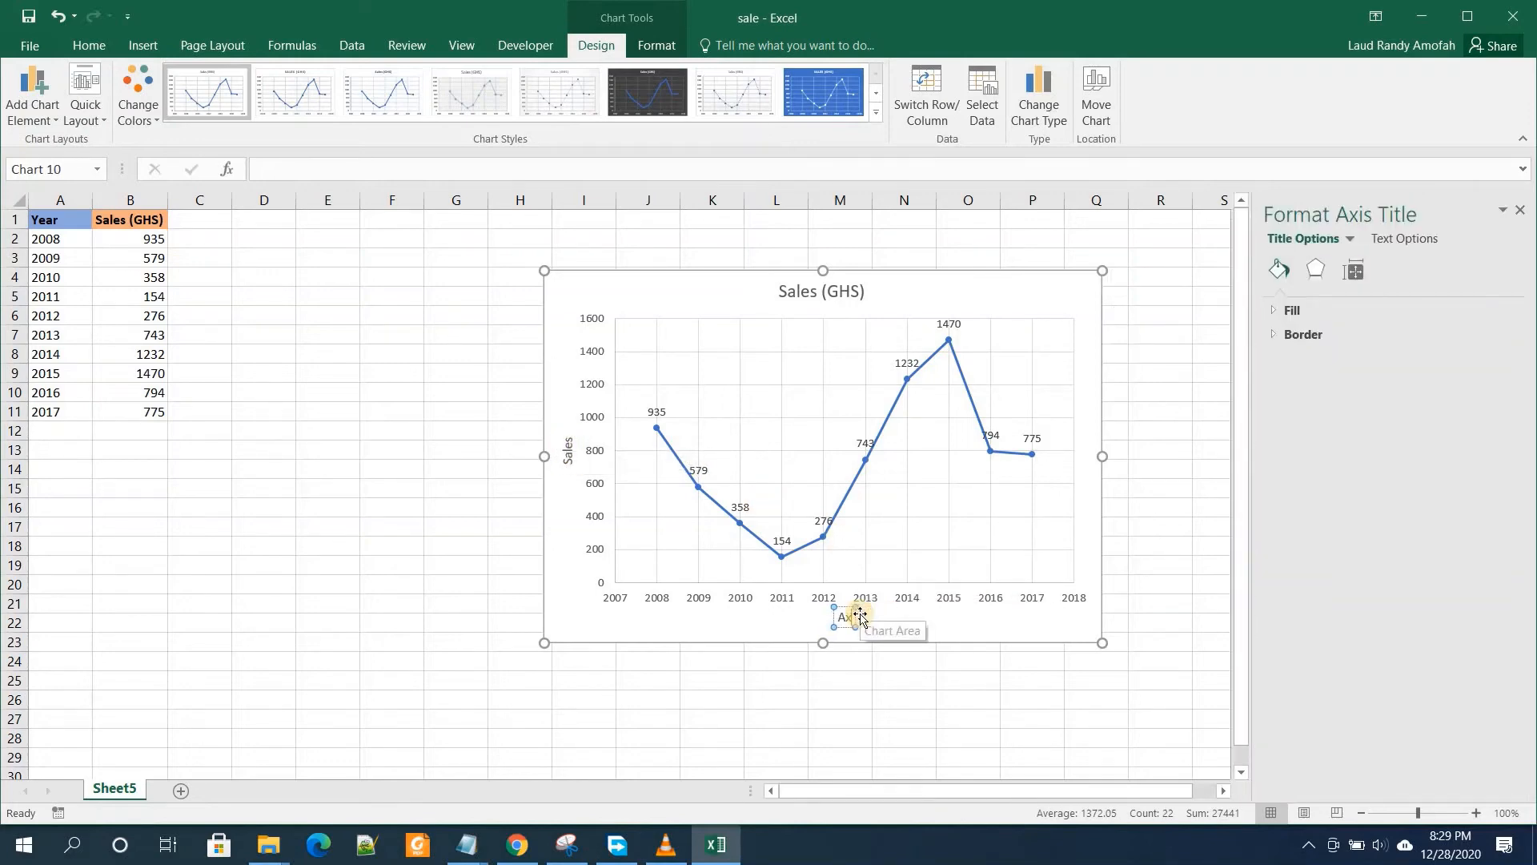
text(Year)
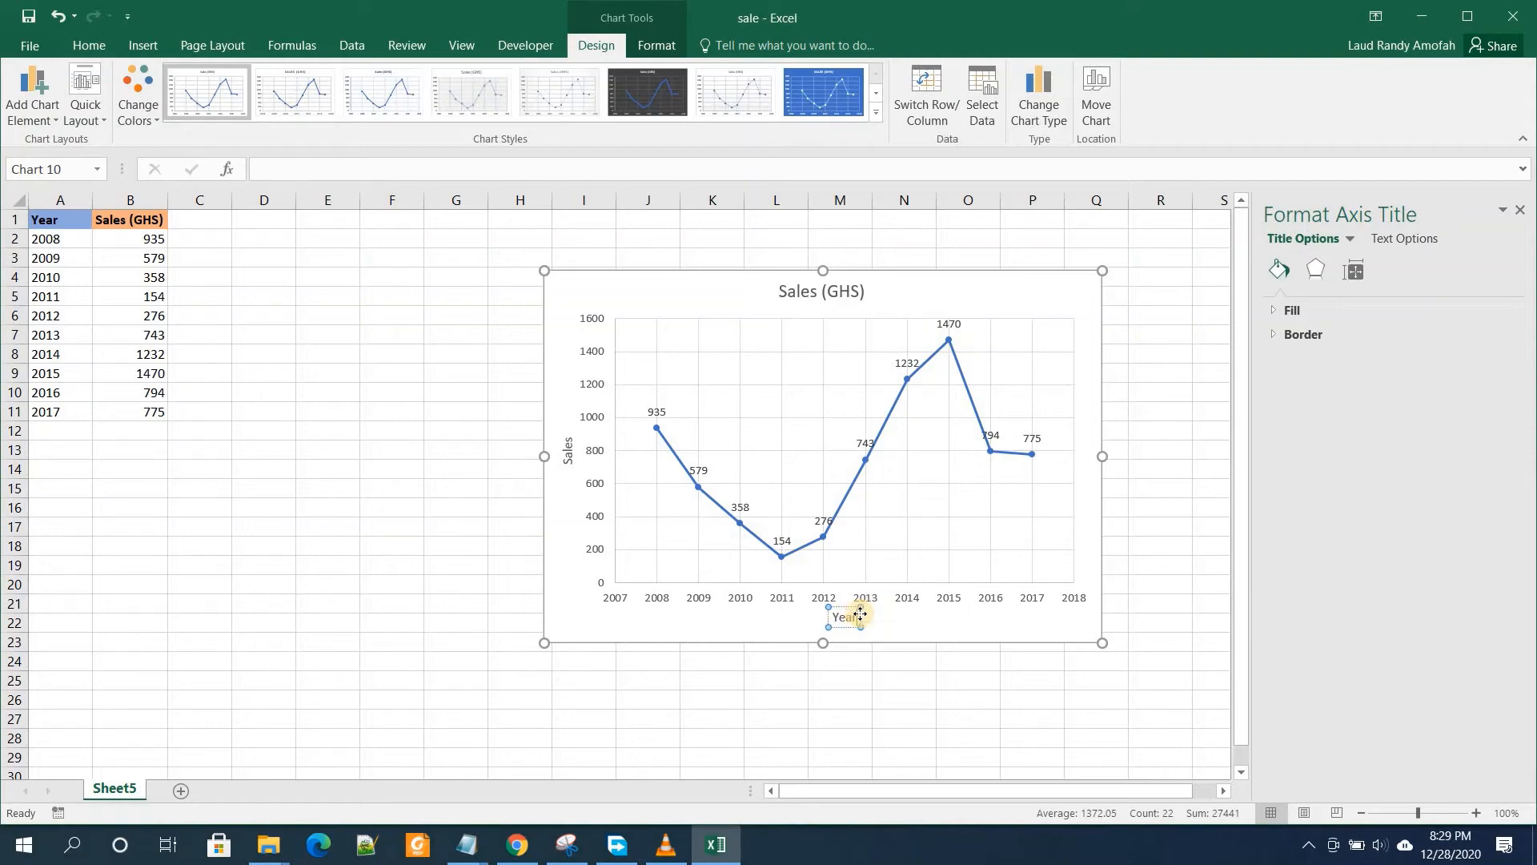
- Retitle the scatter chart "Yearly sales scatter graph" and close the formatting pane
click(792, 290)
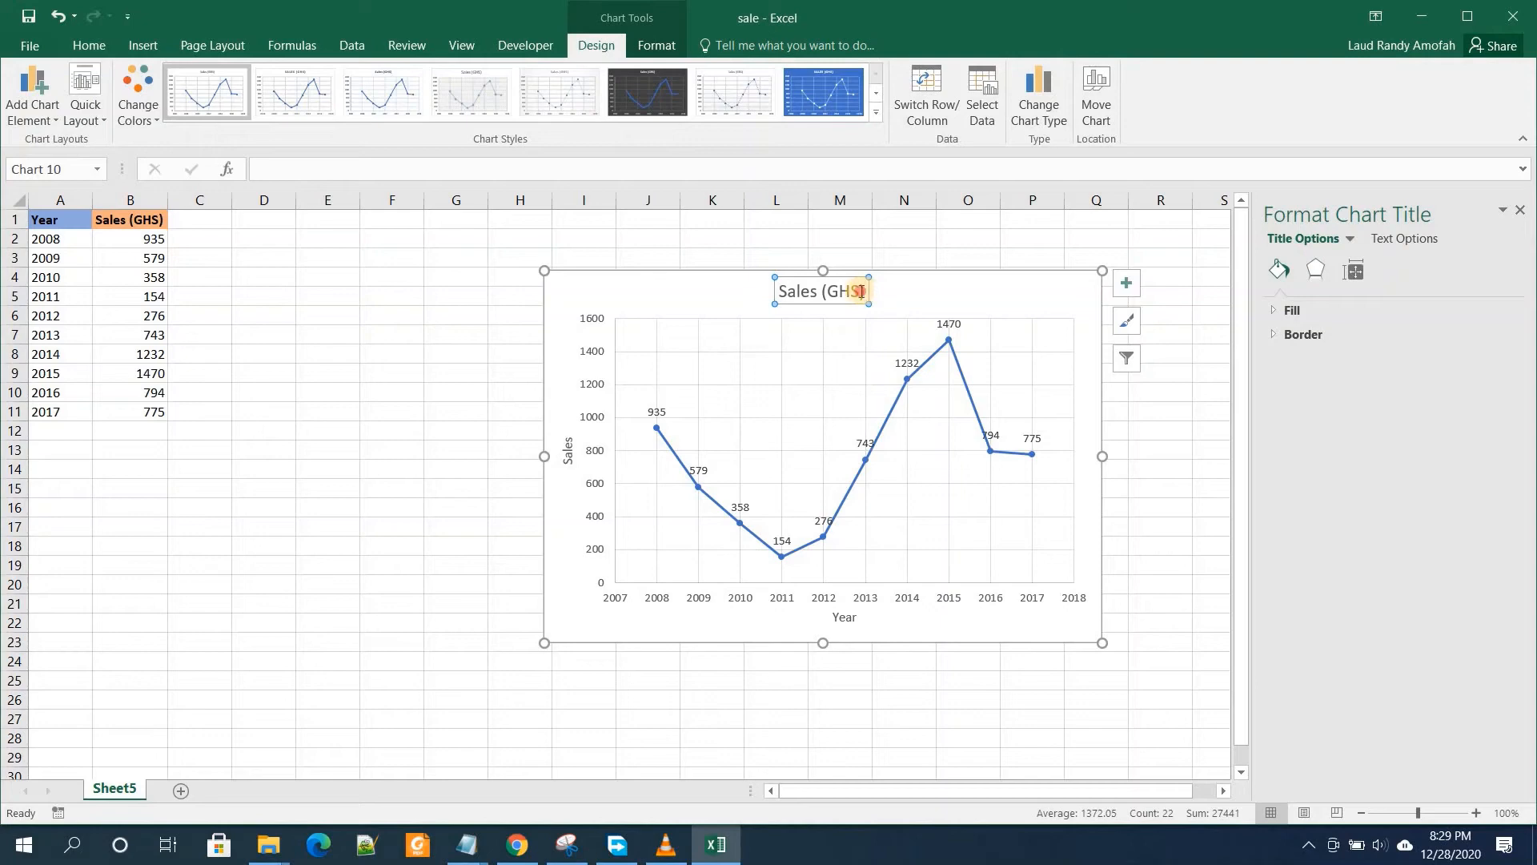
drag(861, 293, 786, 290)
key(Delete)
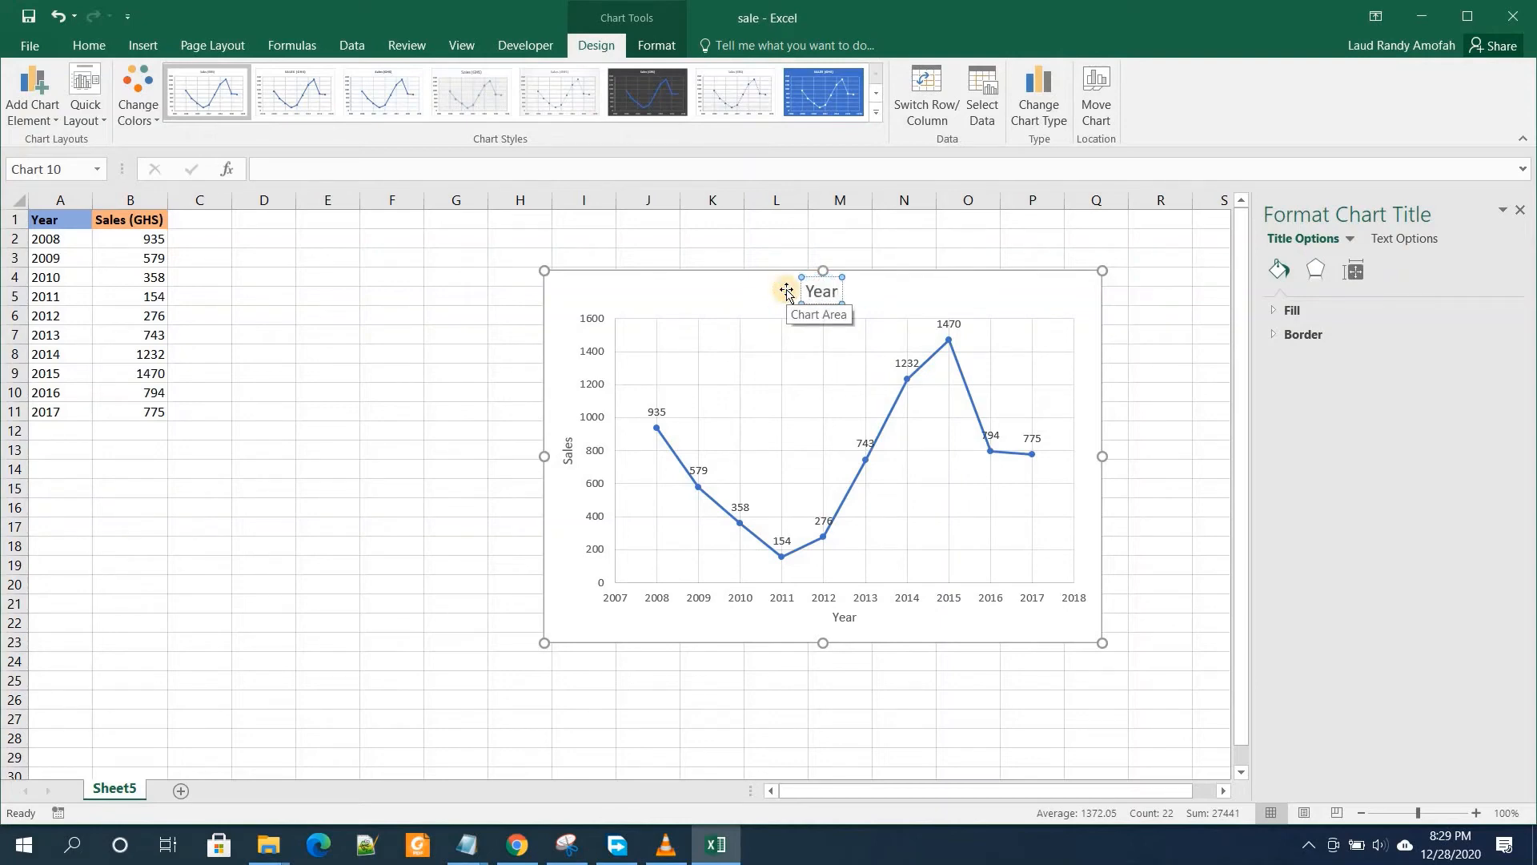
text(Yearly sales)
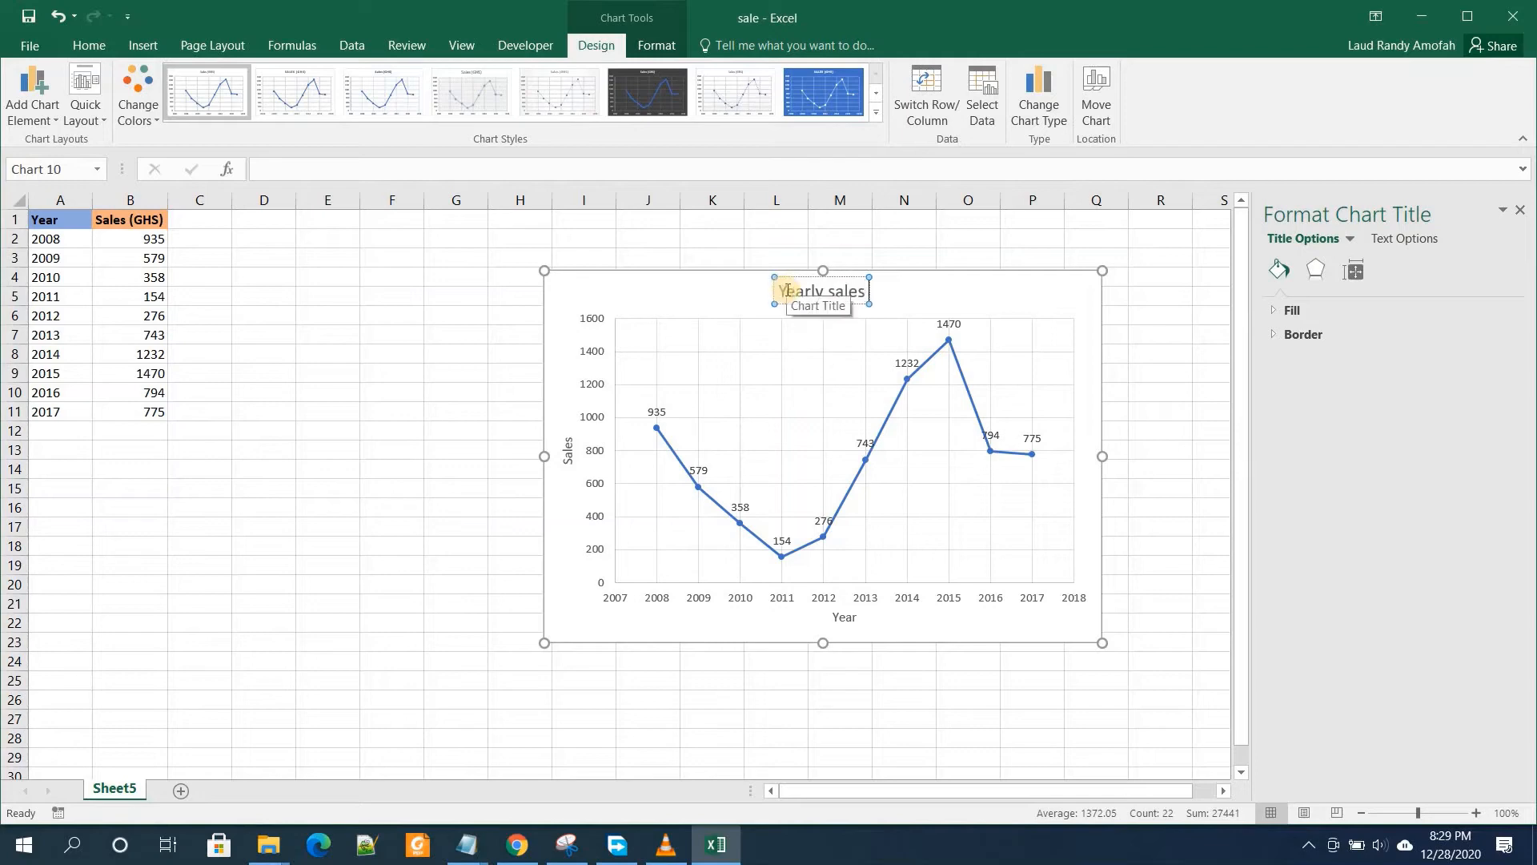
text( scatt)
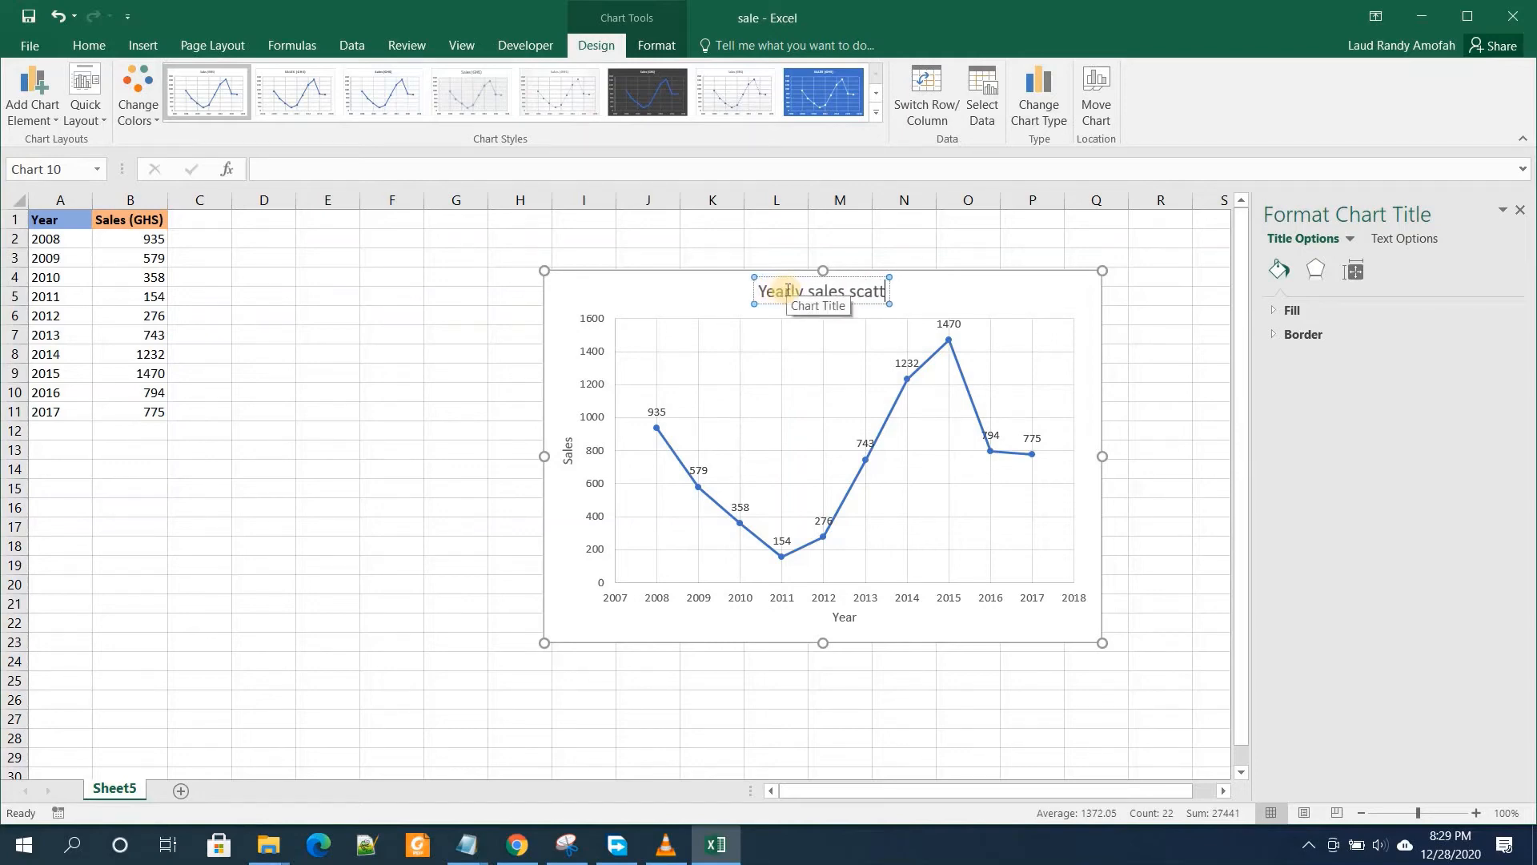
text(er)
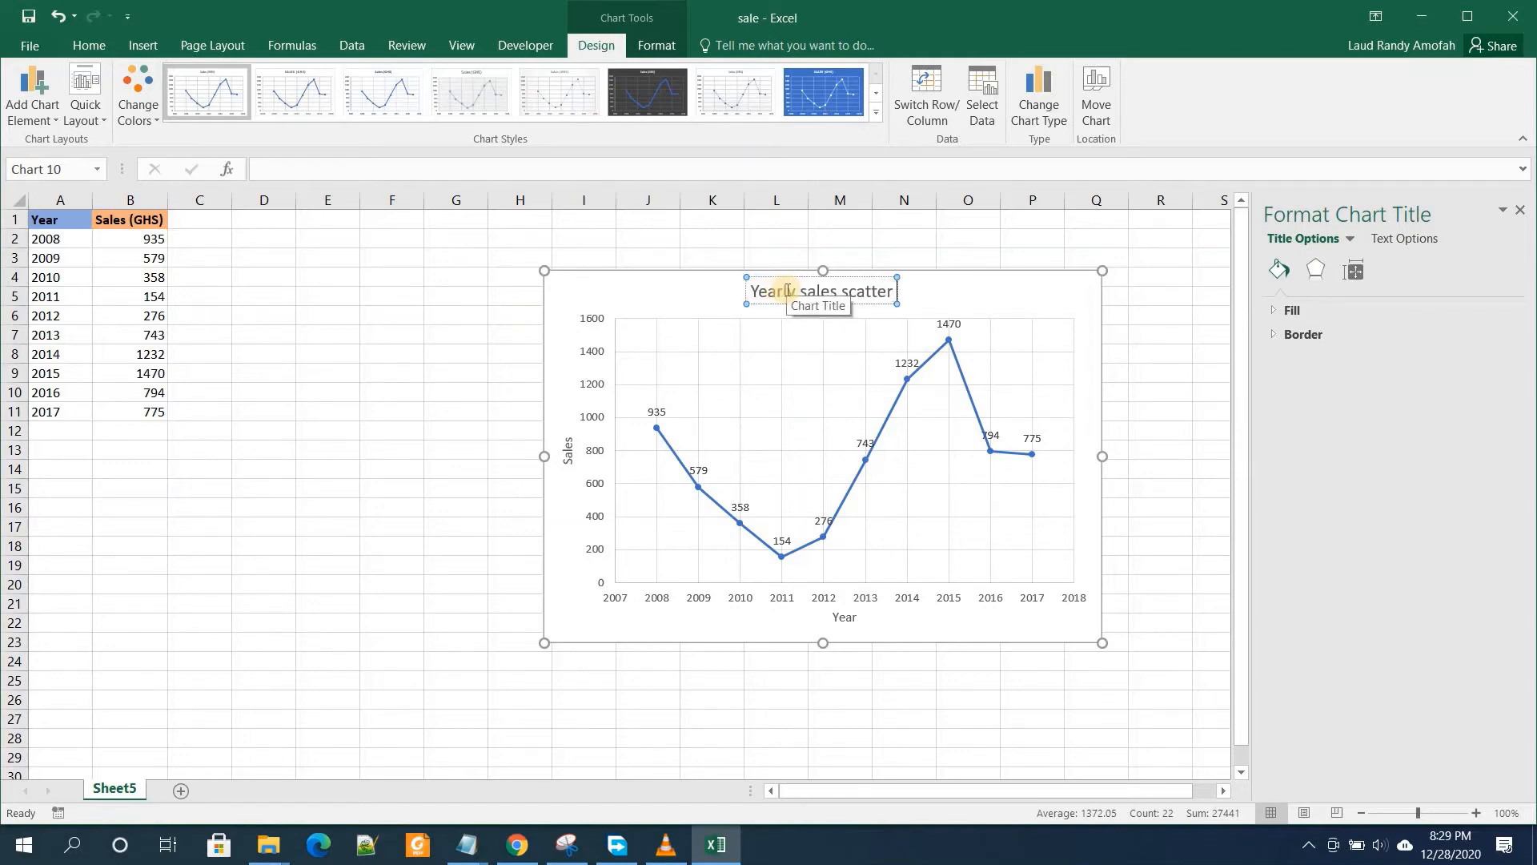
text( graph)
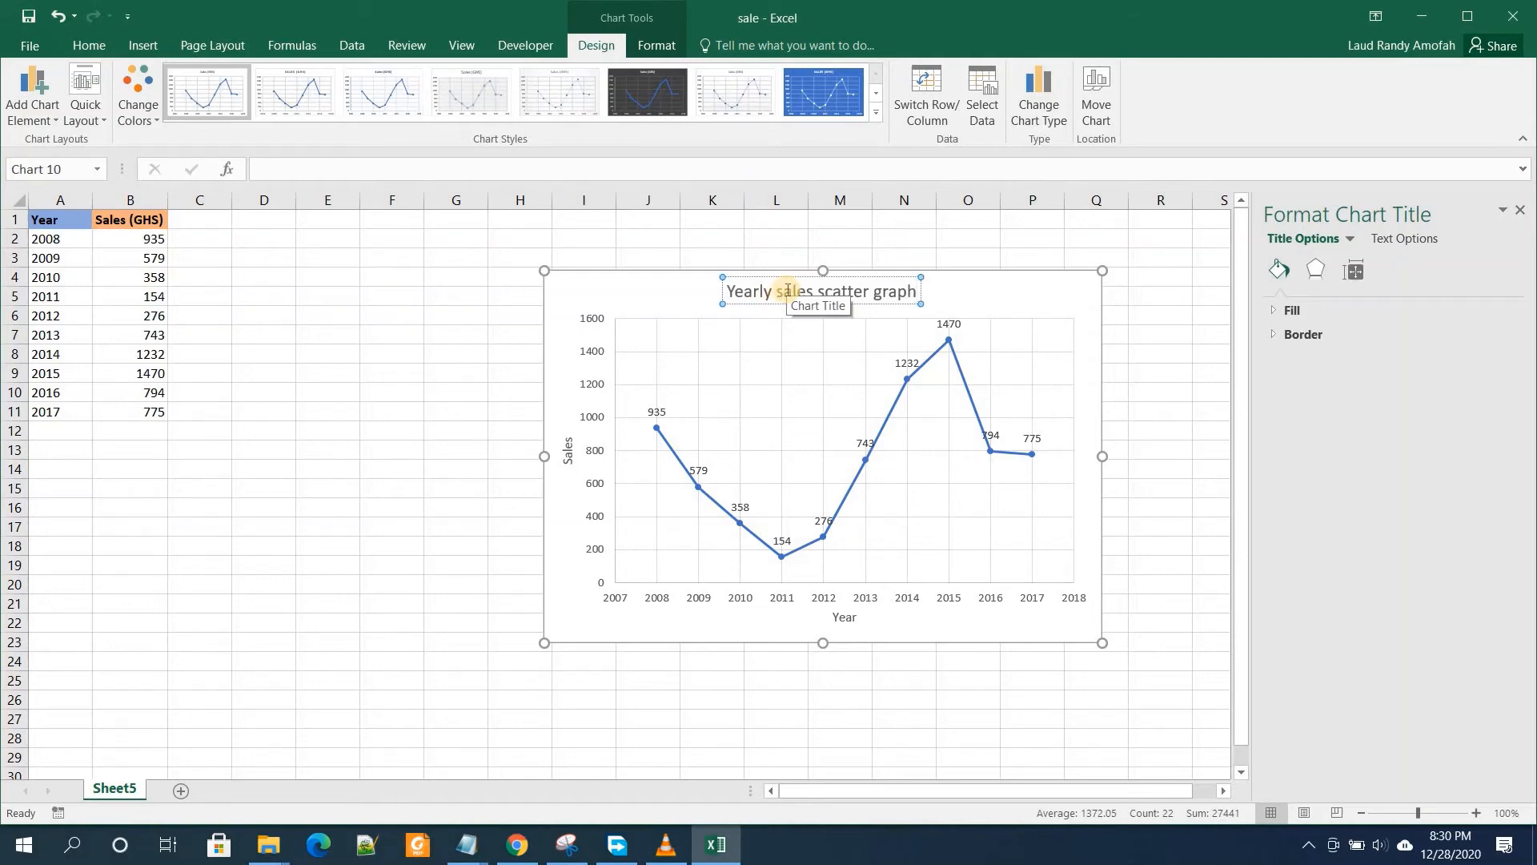
click(1159, 406)
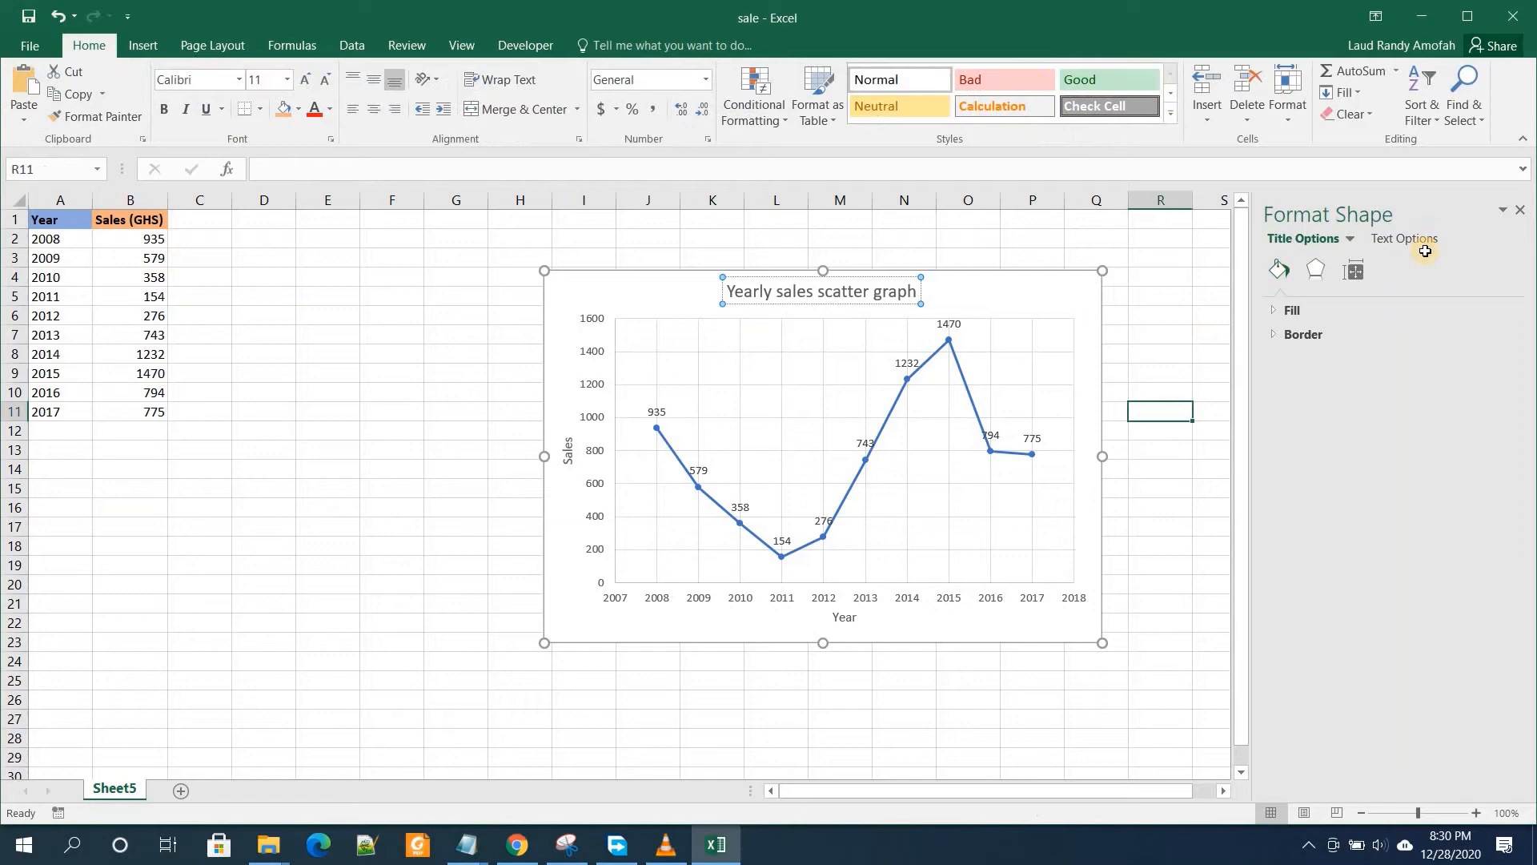
click(1518, 214)
- Preview the legend and the available chart styles, including the dark Style 9, on the scatter chart without applying any
click(1062, 299)
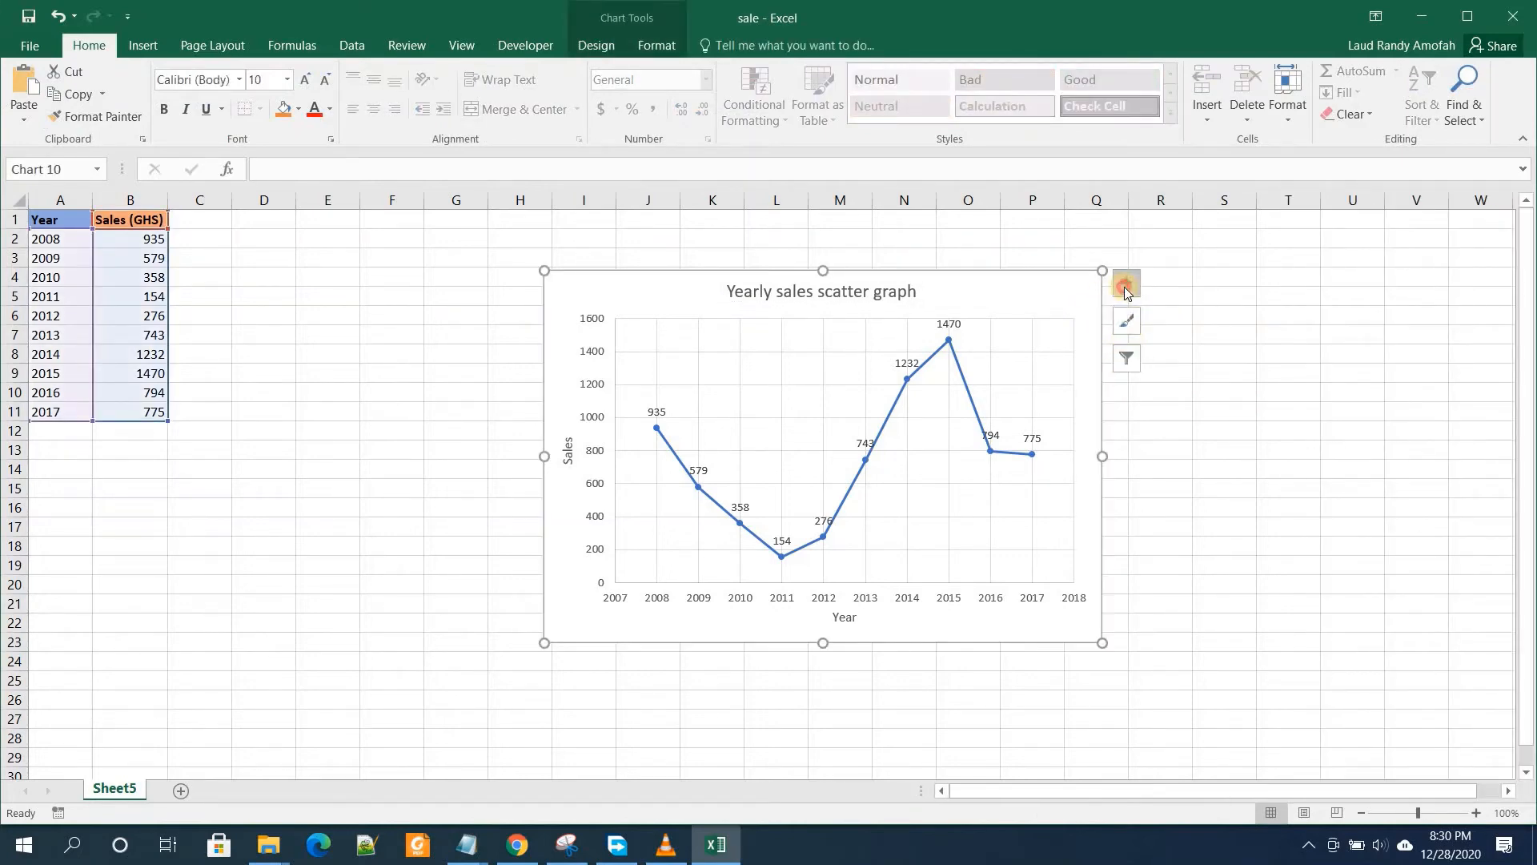
click(1126, 285)
click(1170, 417)
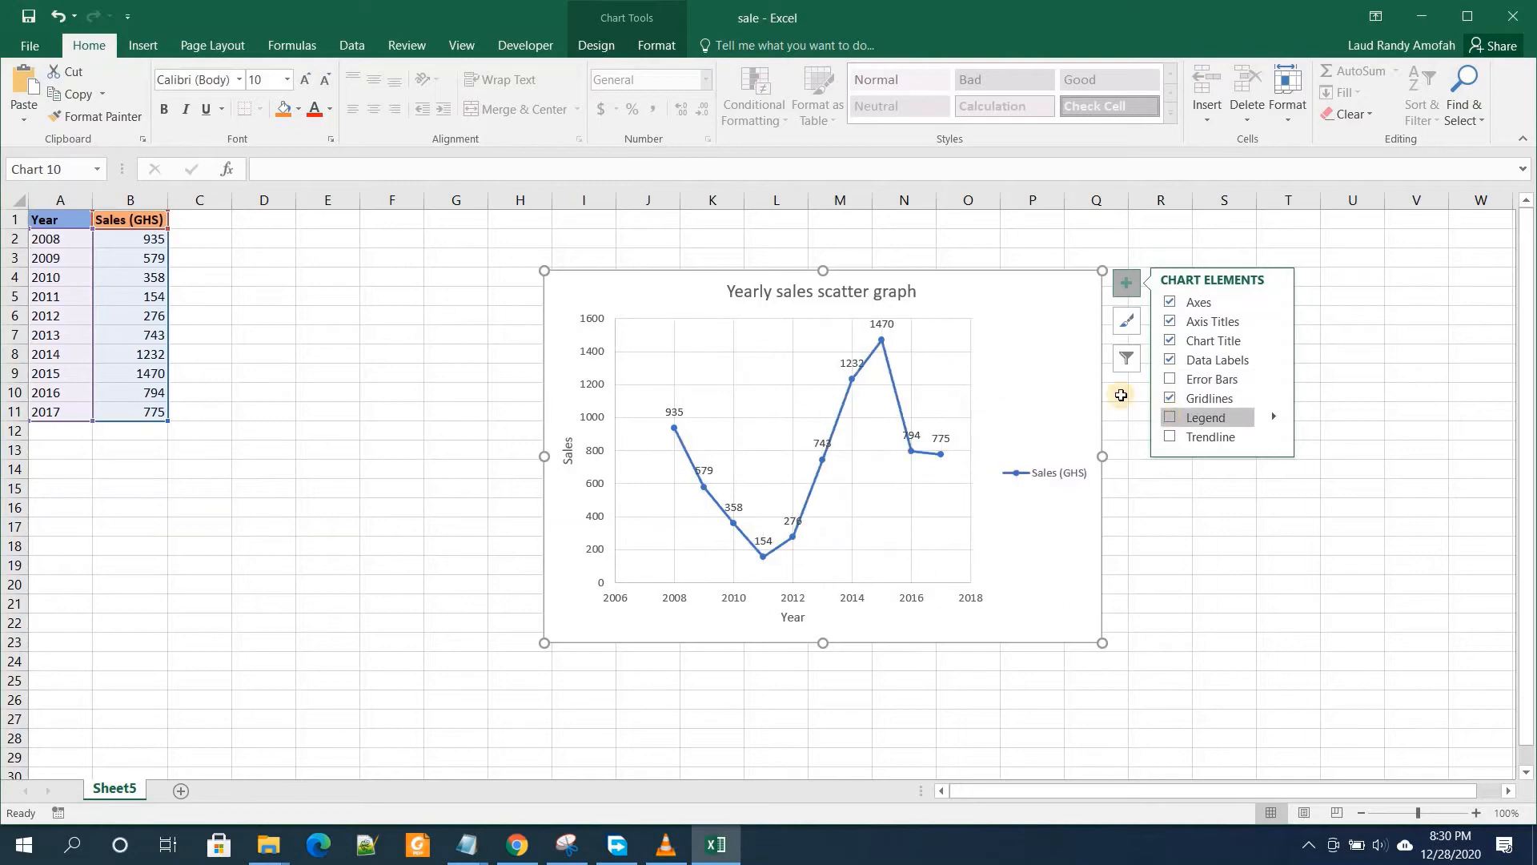
click(1127, 324)
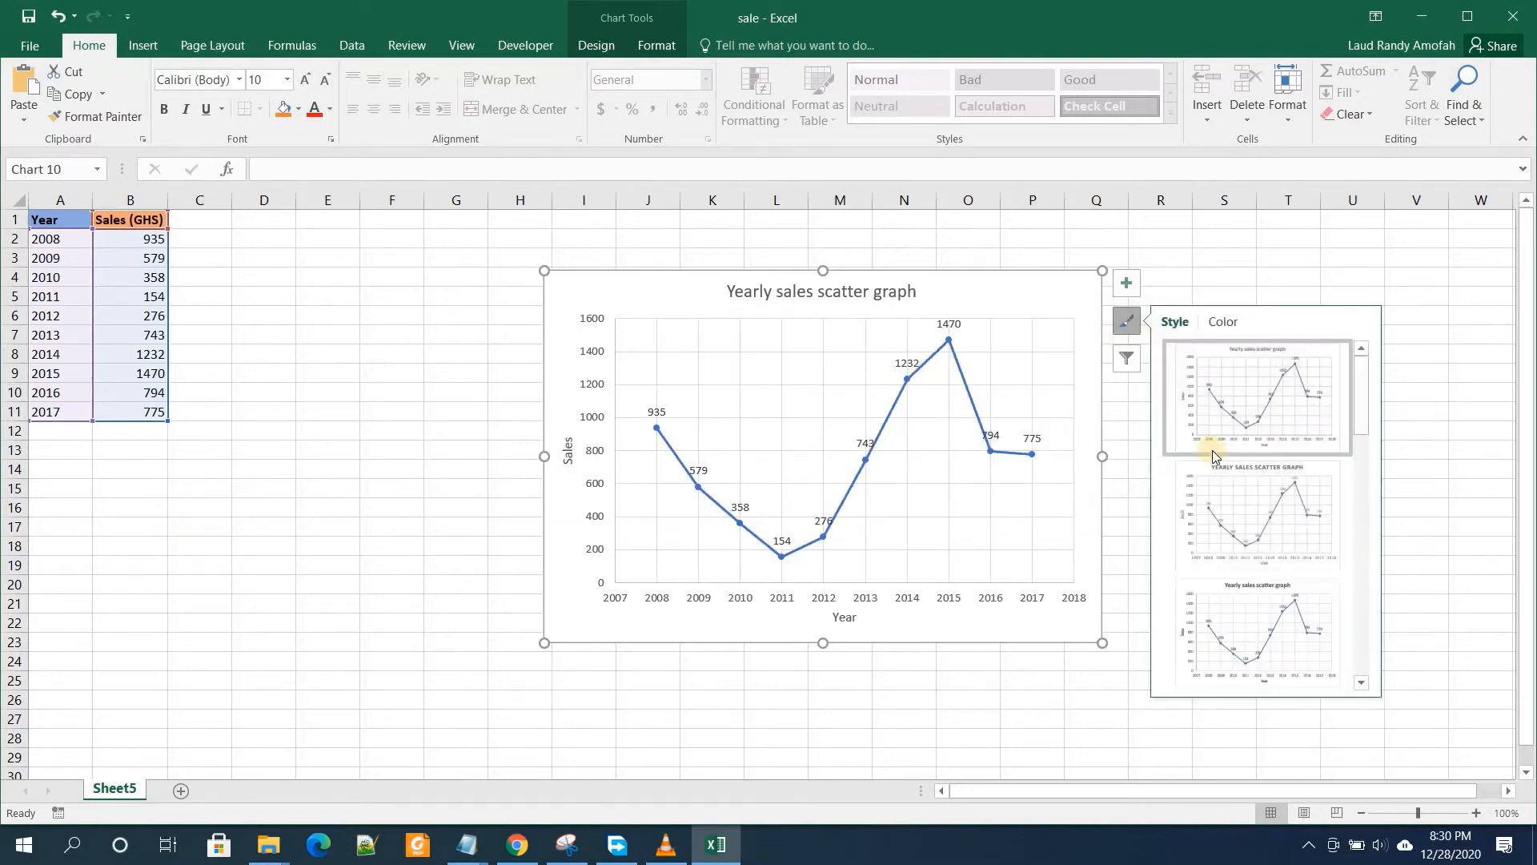
scroll(1253, 573, up, 2)
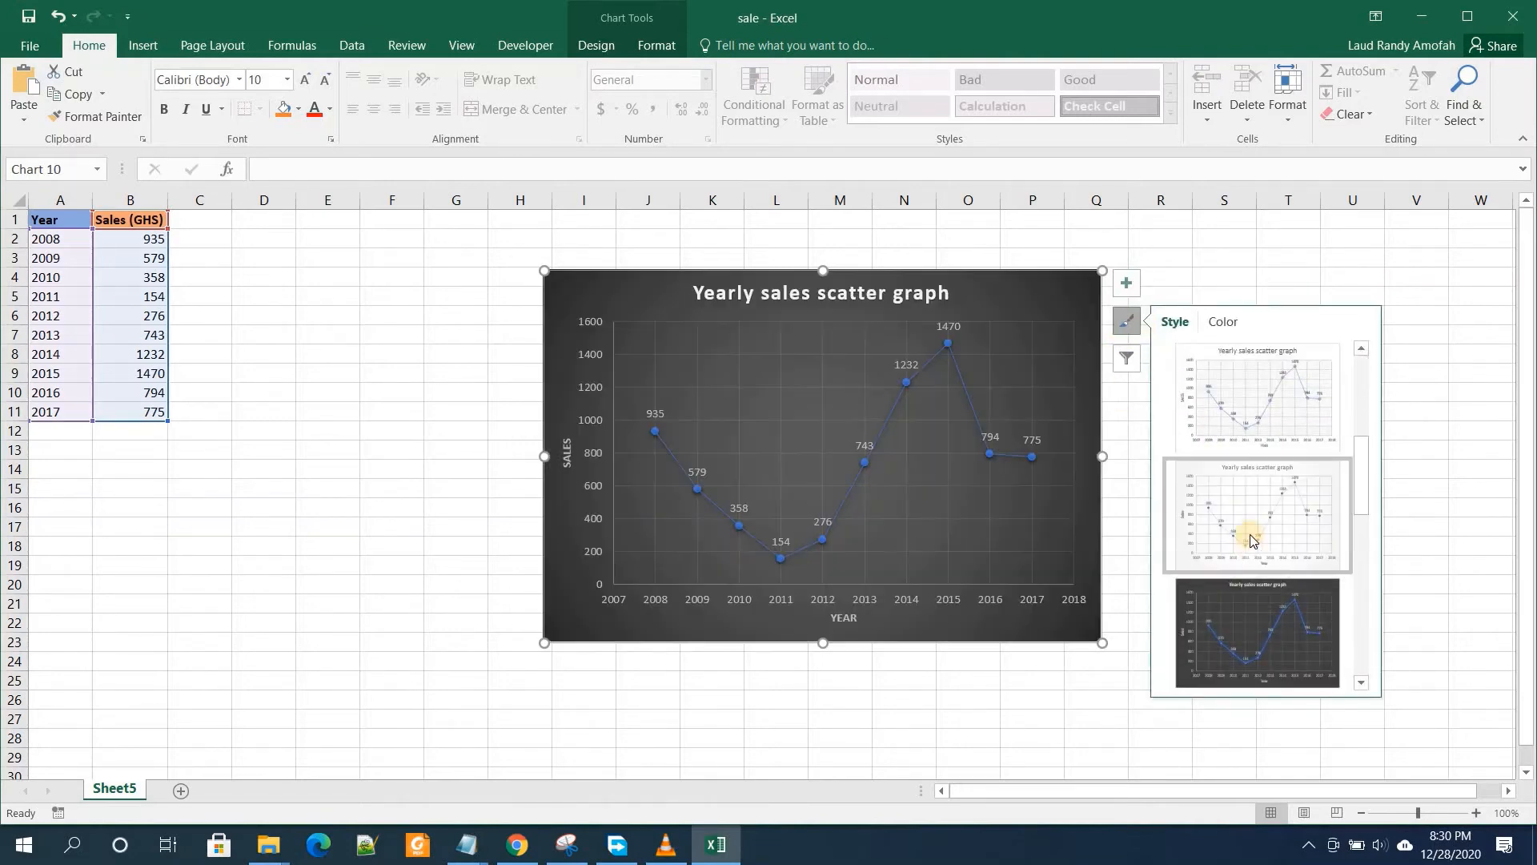
scroll(1242, 588, down, 1)
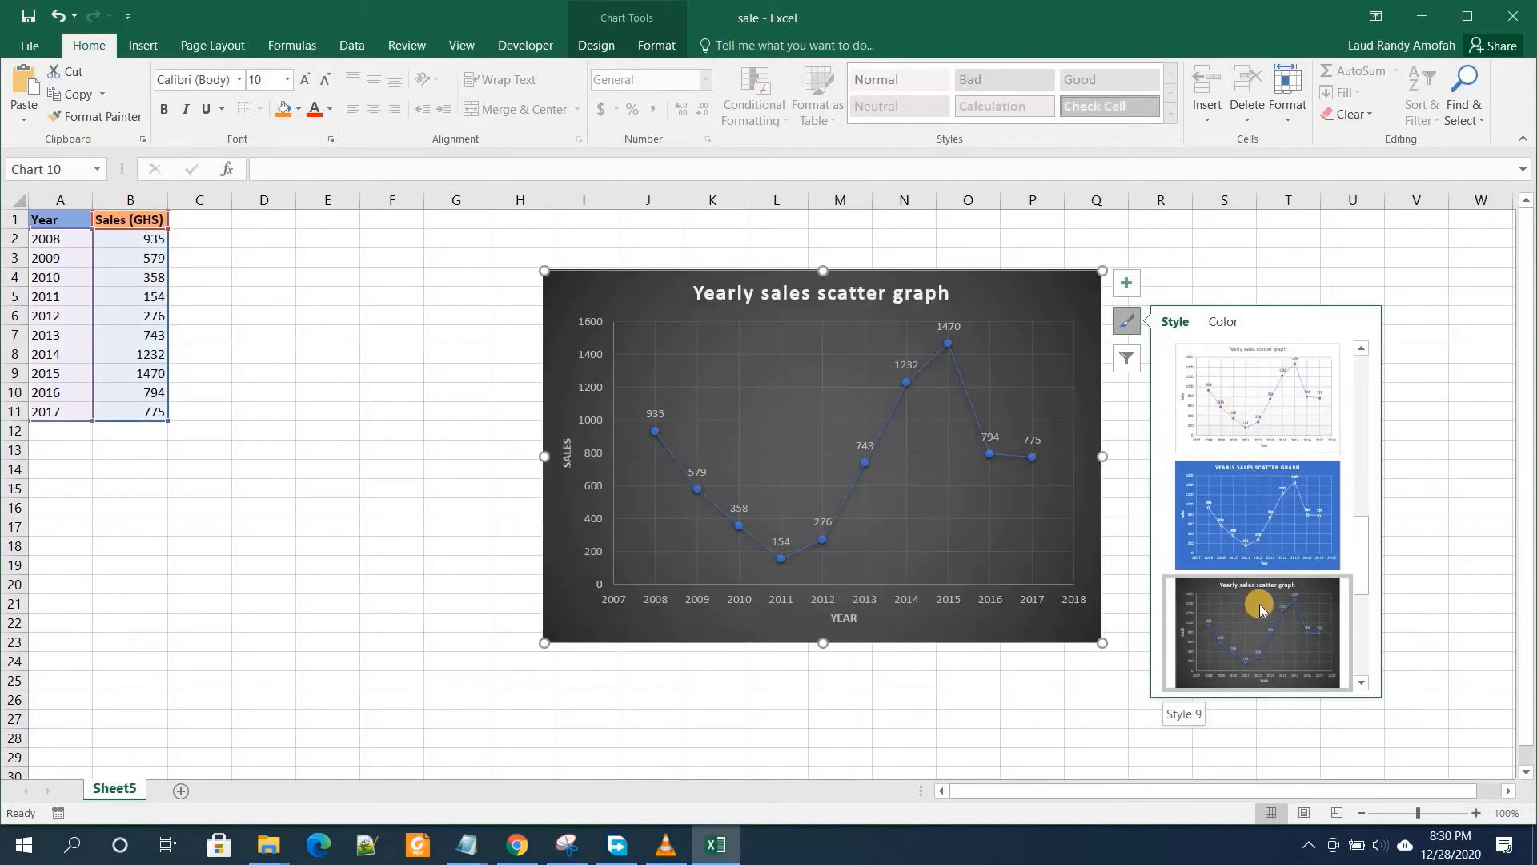
click(1143, 244)
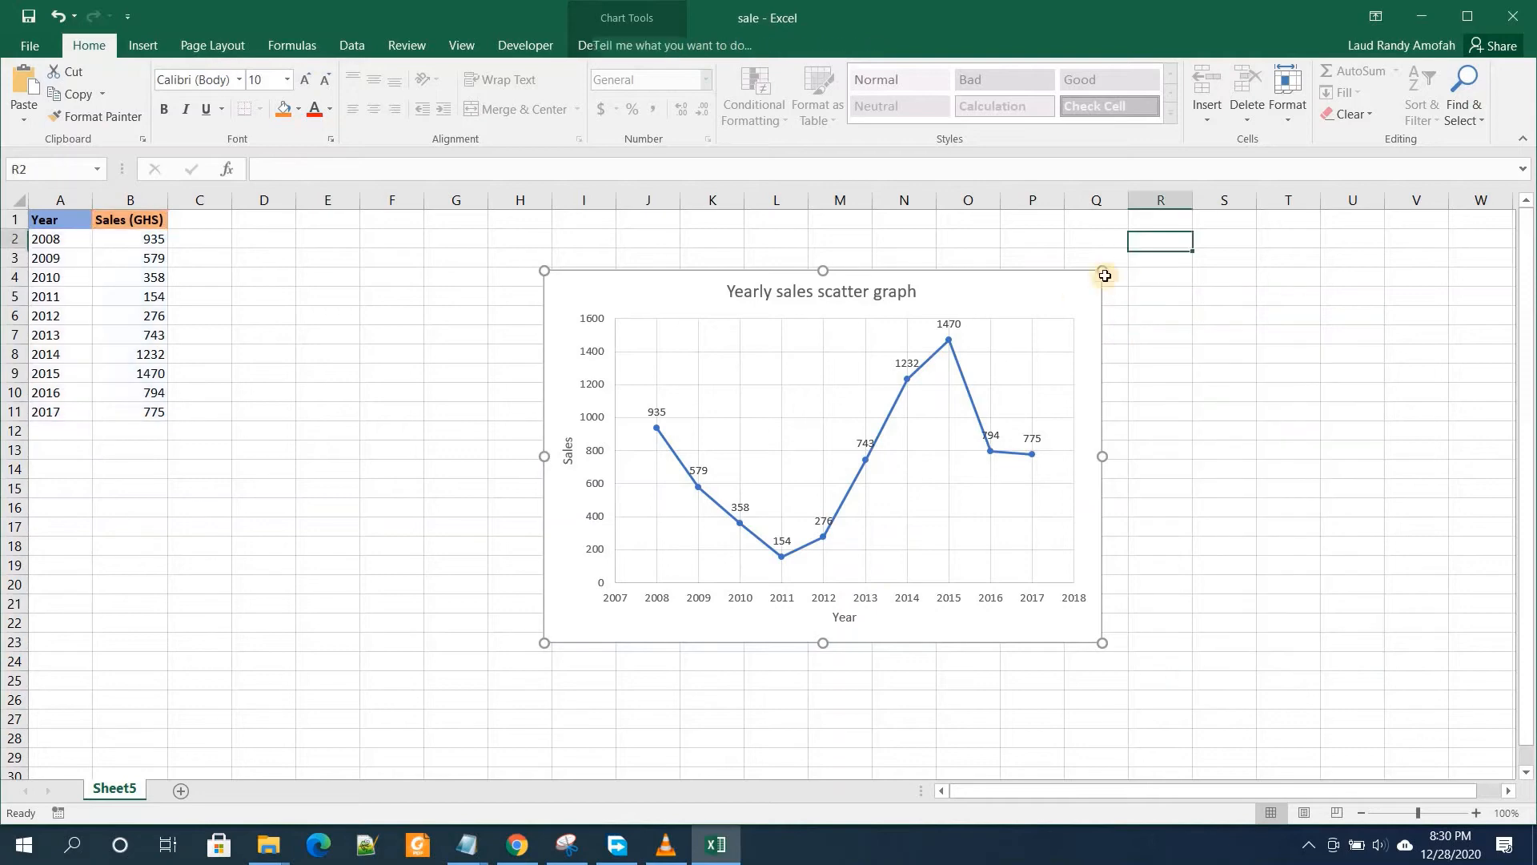
- Apply the seventh chart style, with a faint line and a shaded plot area, to the scatter chart
click(1067, 302)
click(606, 53)
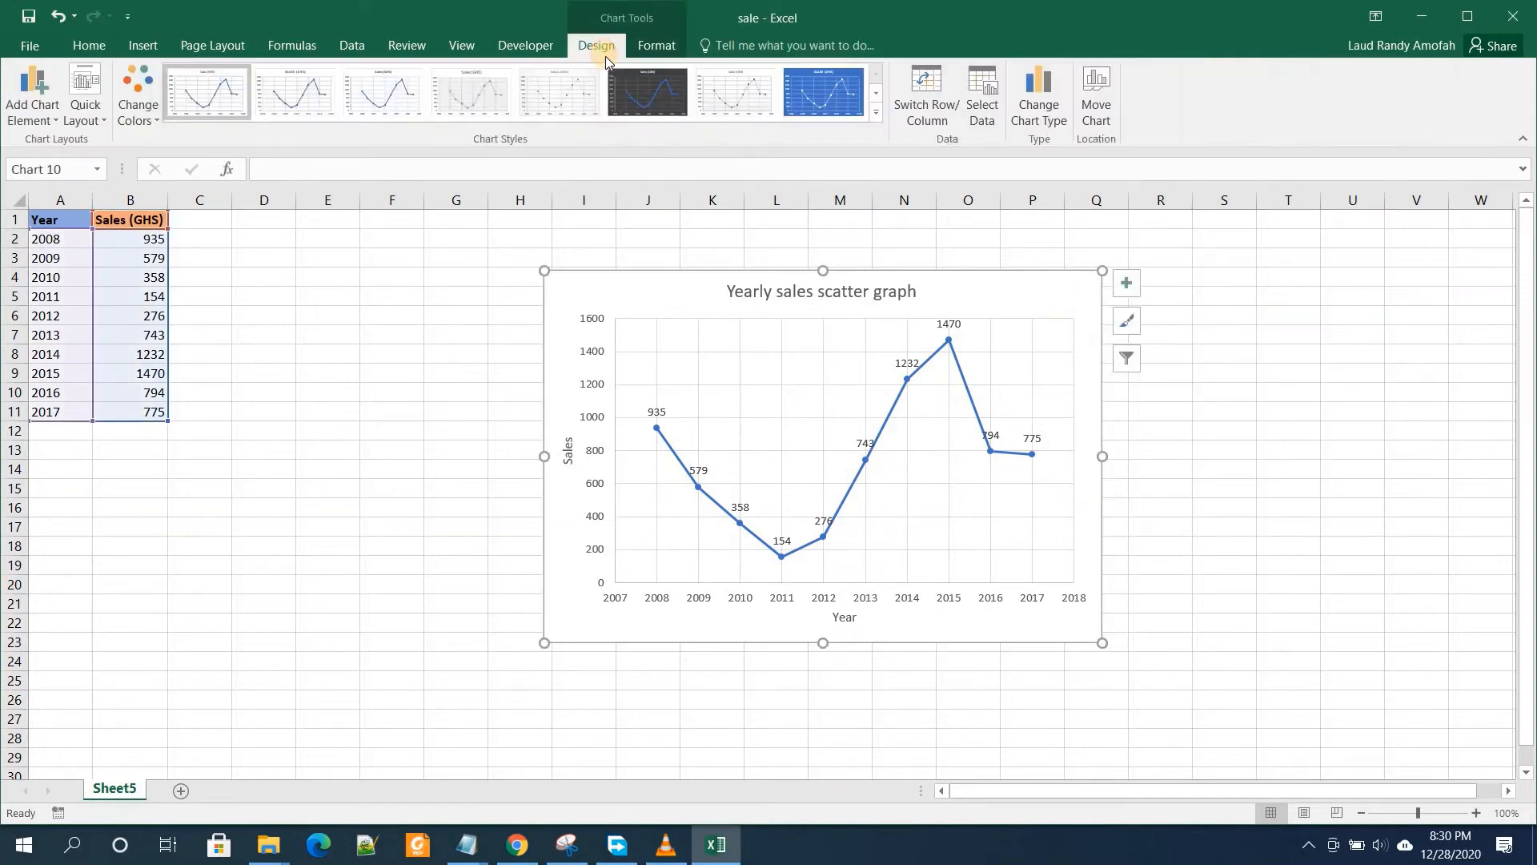
click(874, 119)
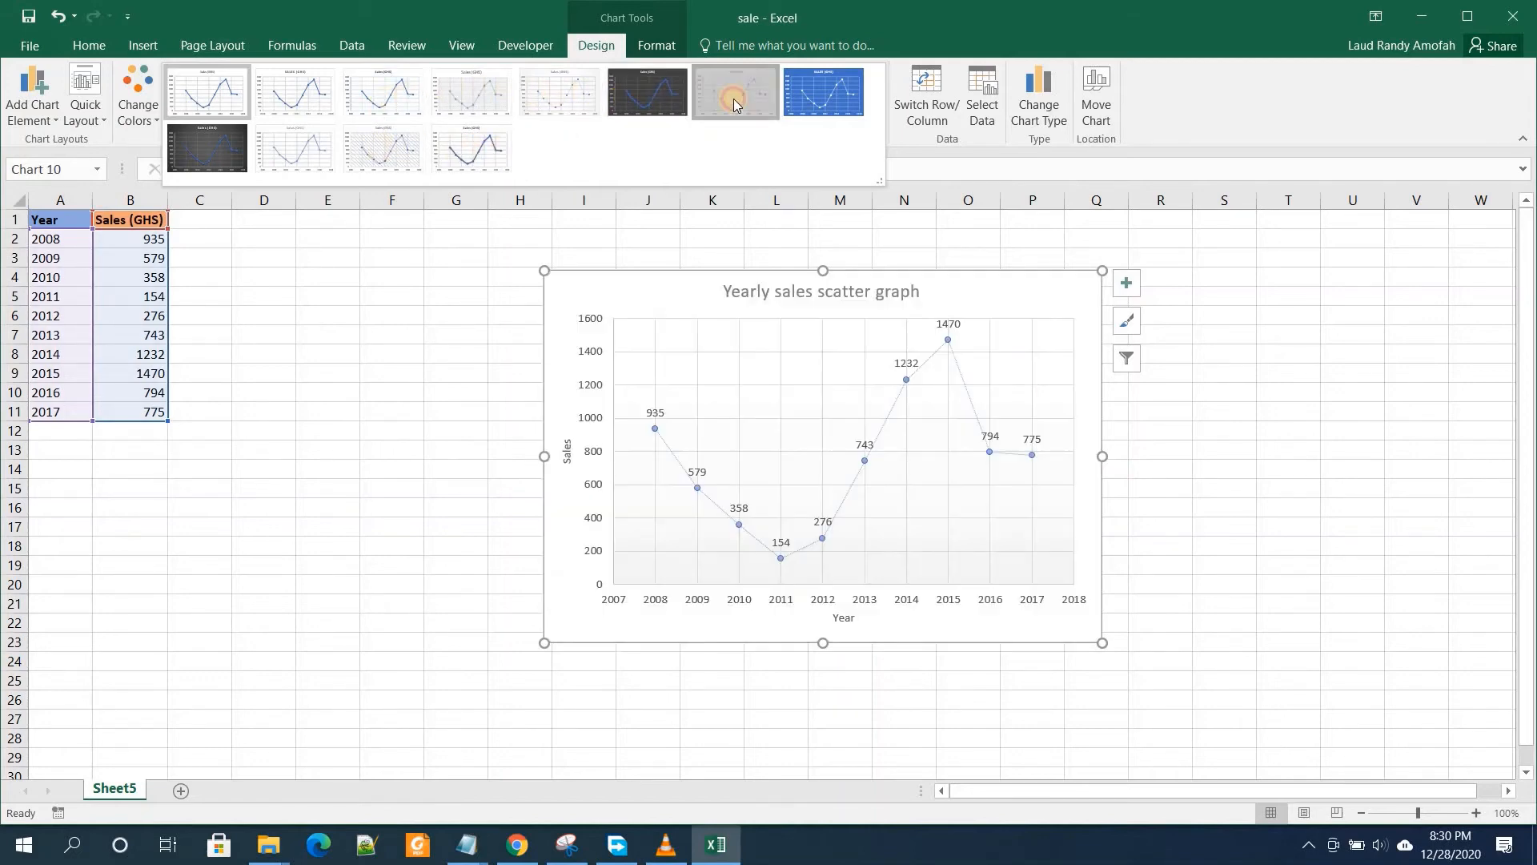
click(734, 99)
- Examine the scatter chart's series filter options without applying a filter
click(1135, 356)
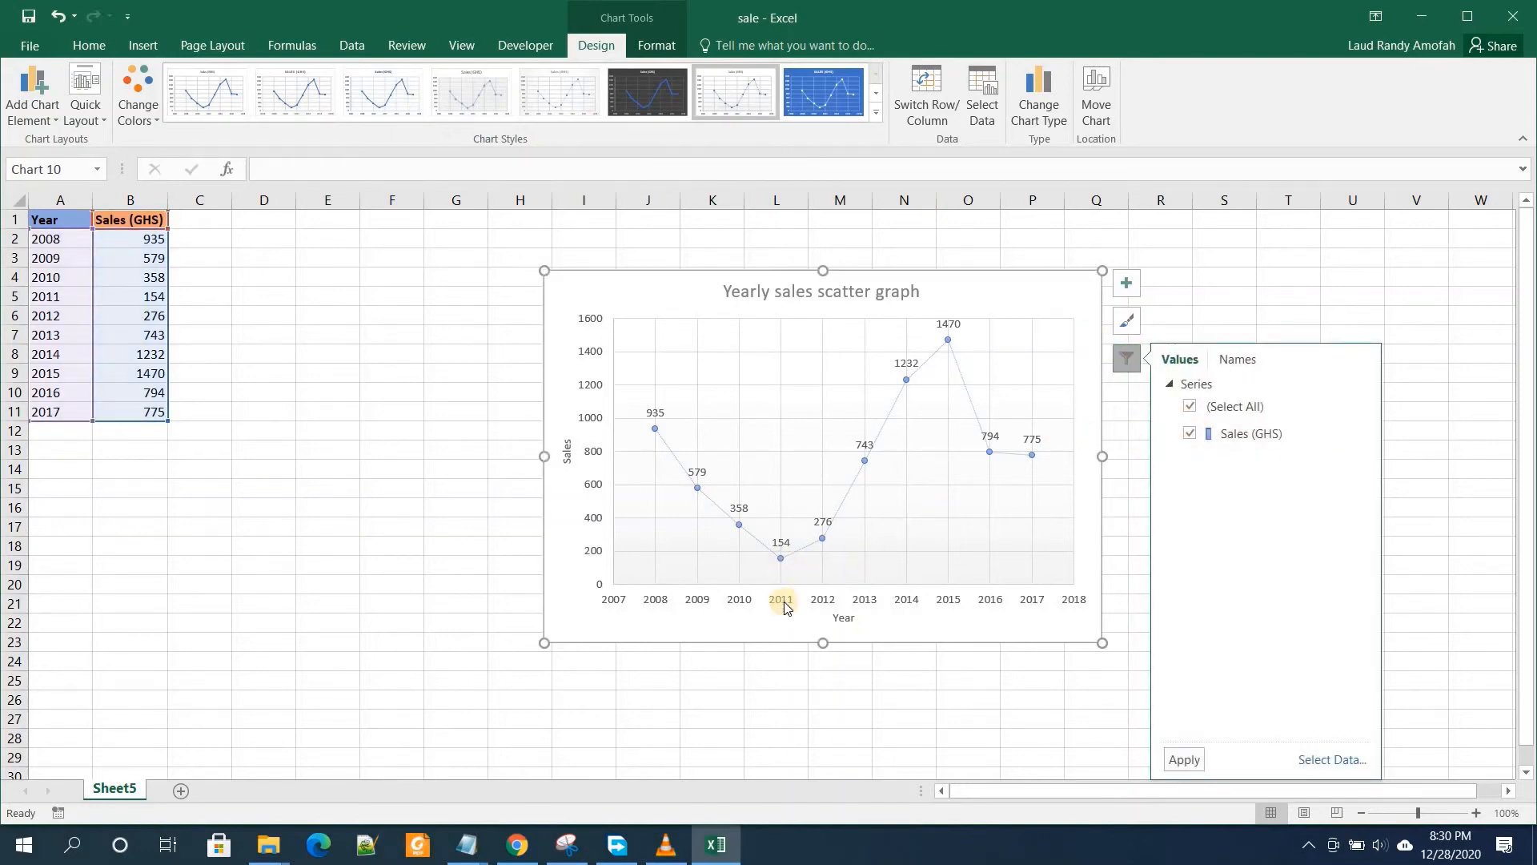
click(736, 589)
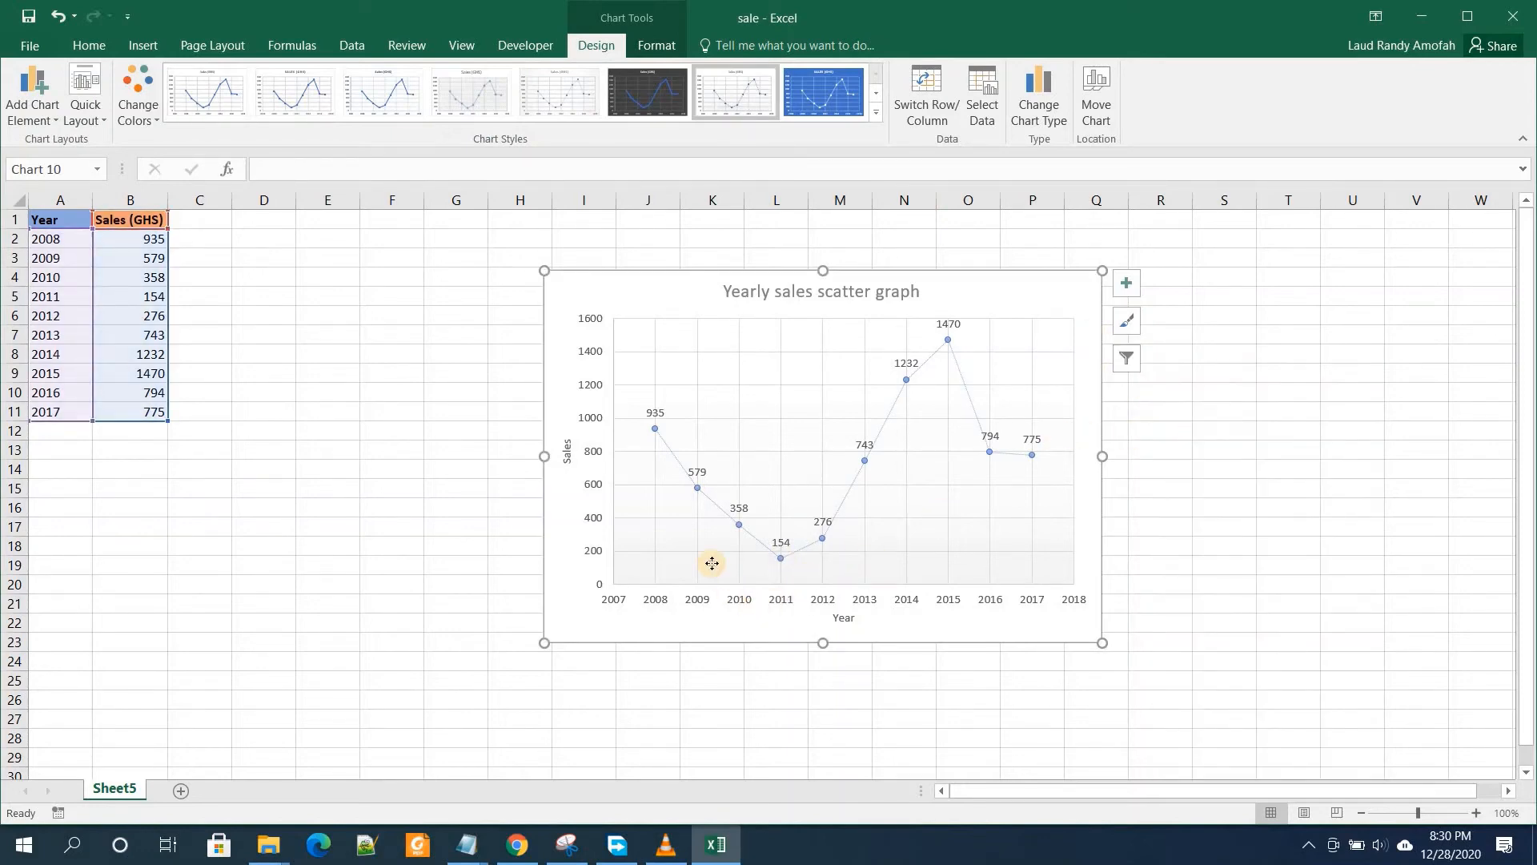
click(1122, 360)
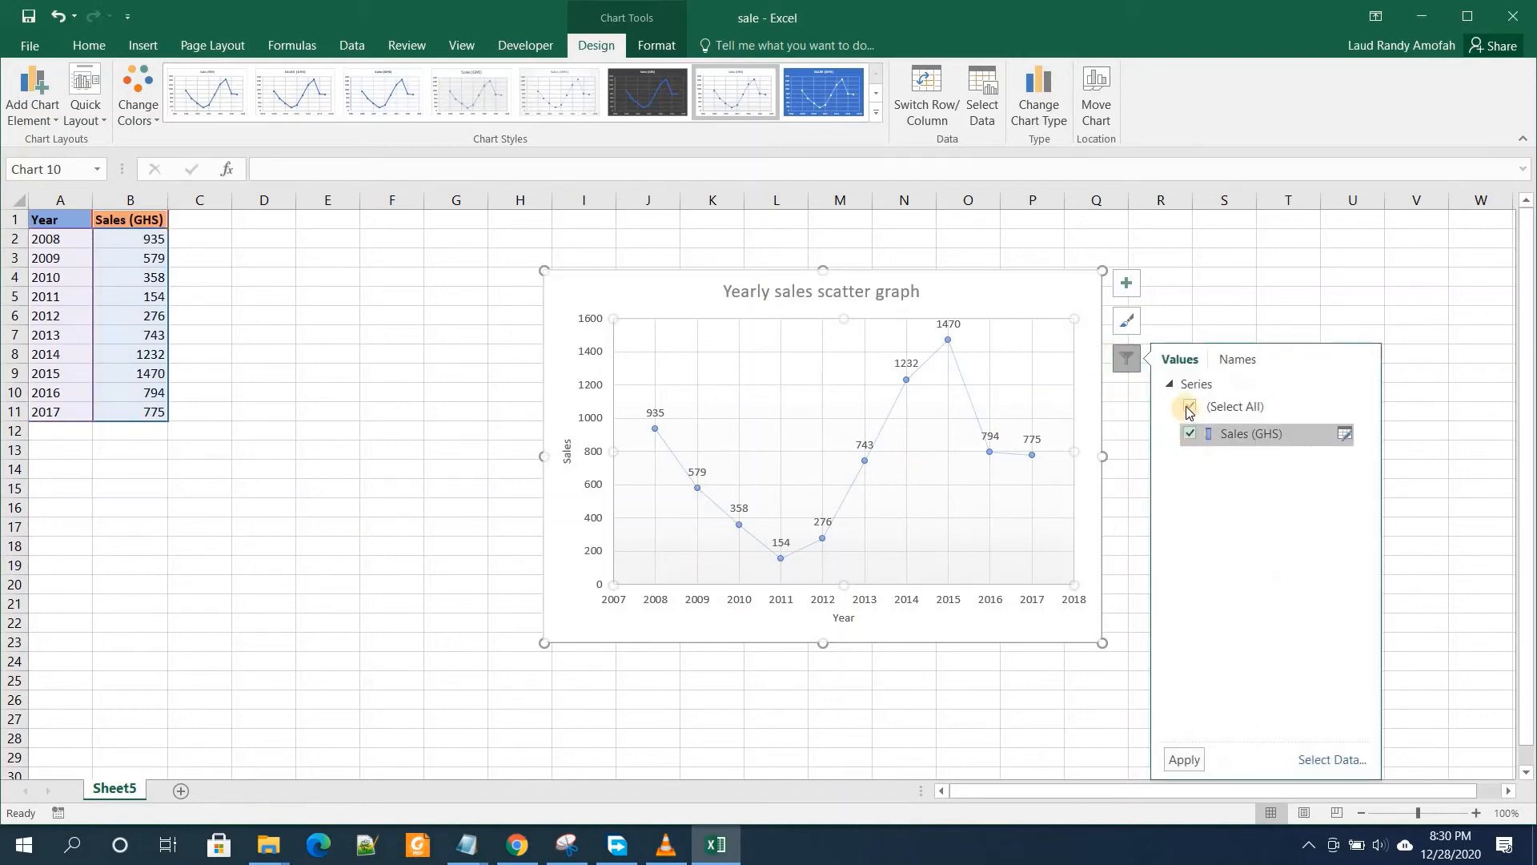
click(711, 248)
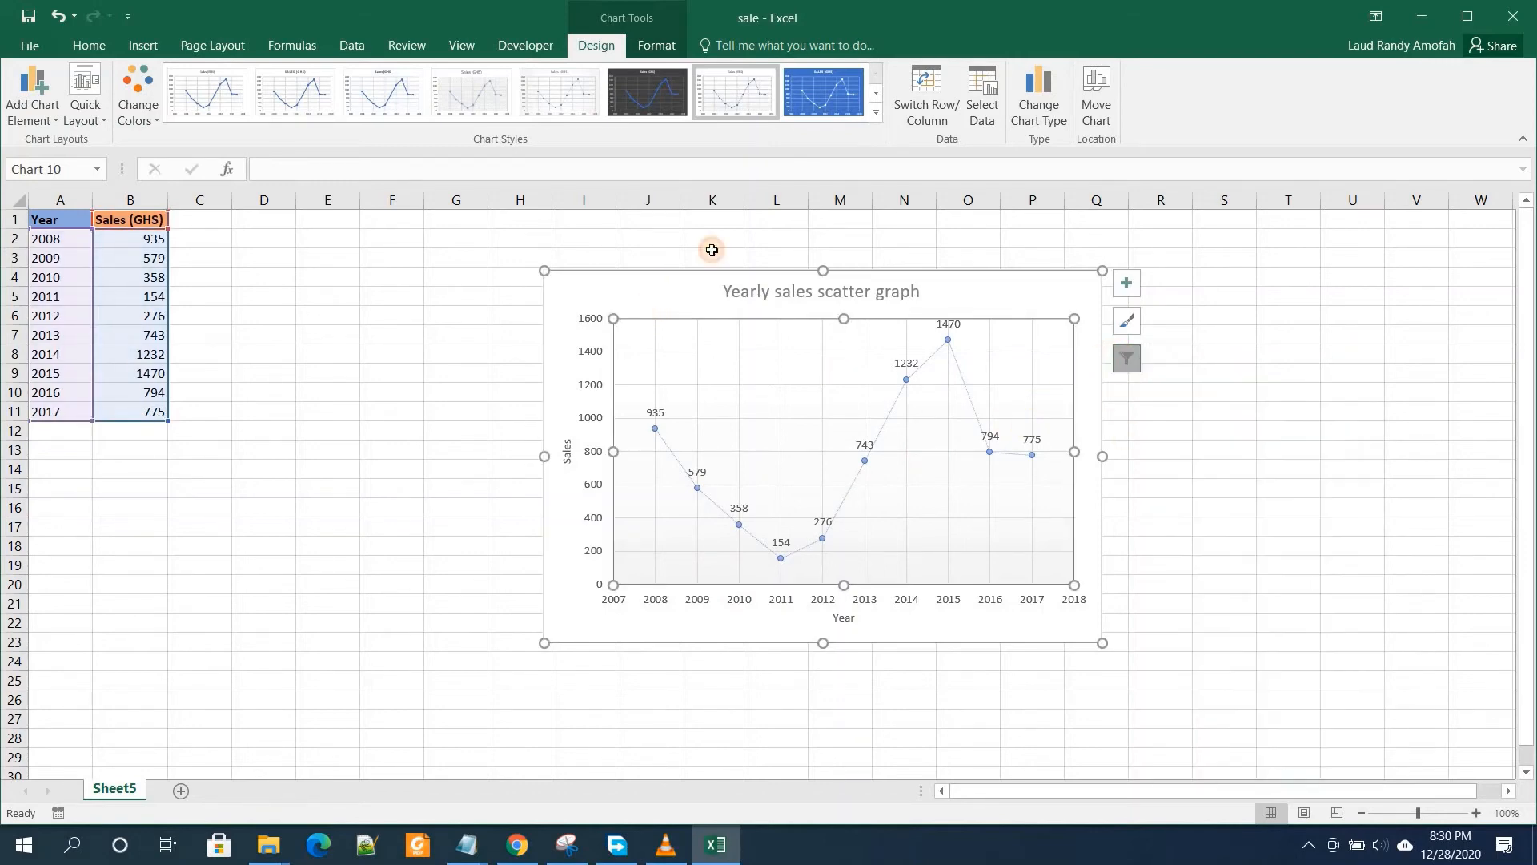
- Reapply the first chart style to the scatter chart and move the chart slightly down and to the left
click(207, 92)
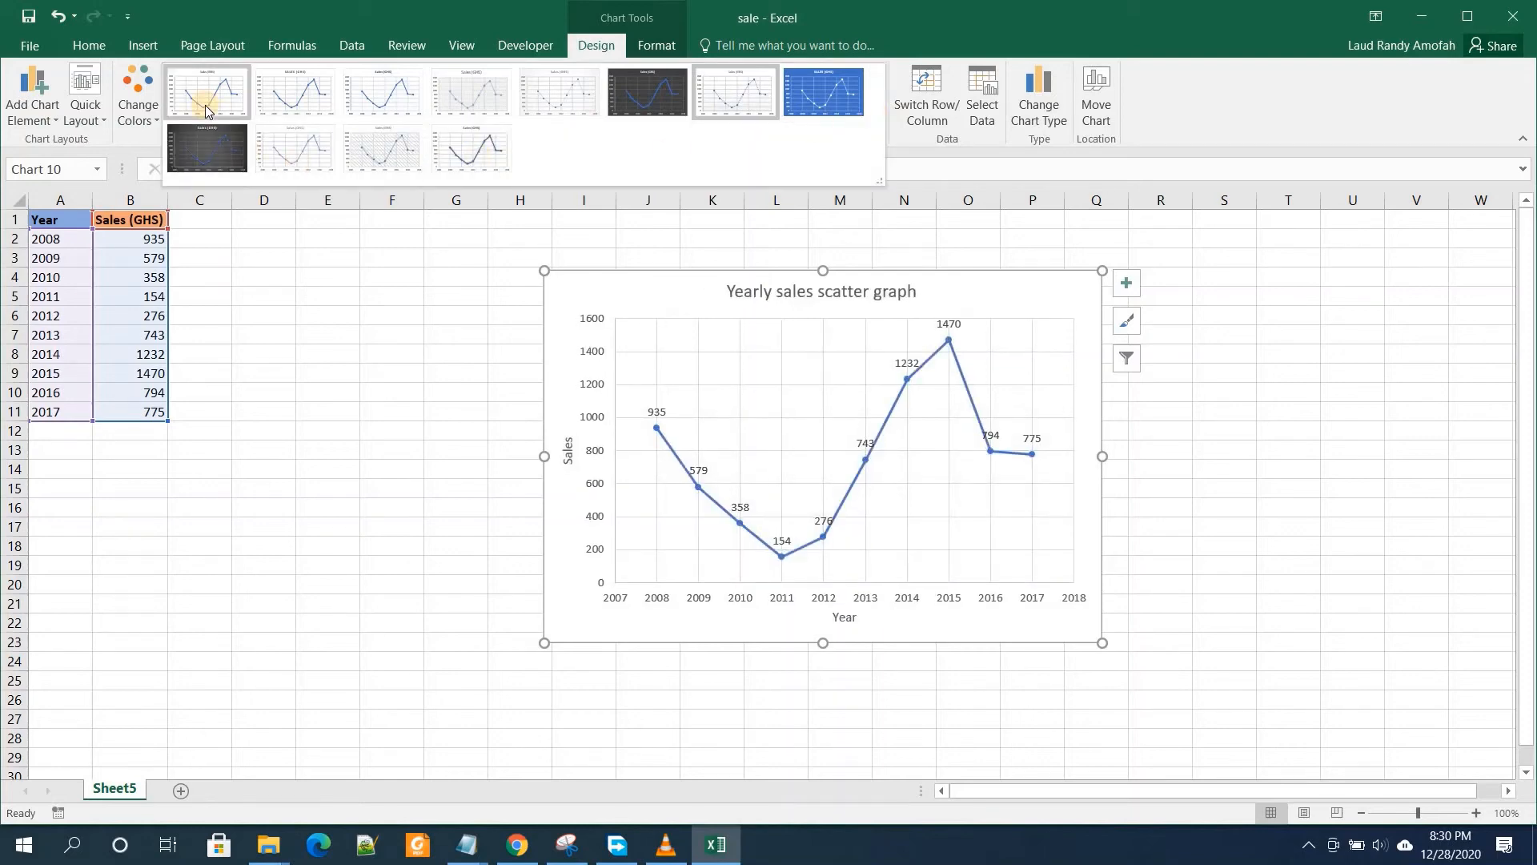
click(1119, 356)
click(667, 547)
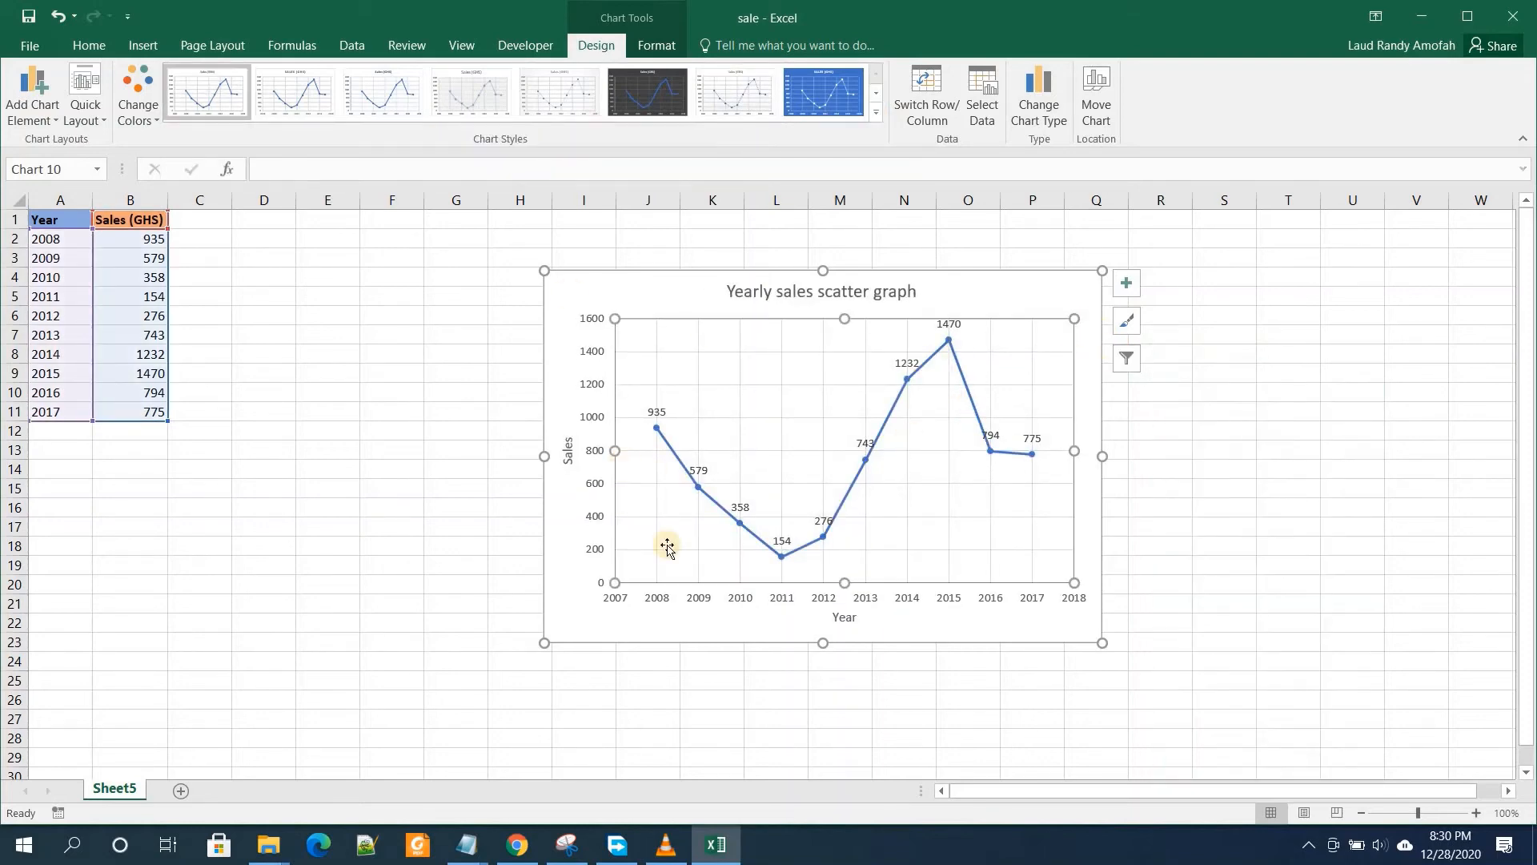
drag(567, 611, 528, 629)
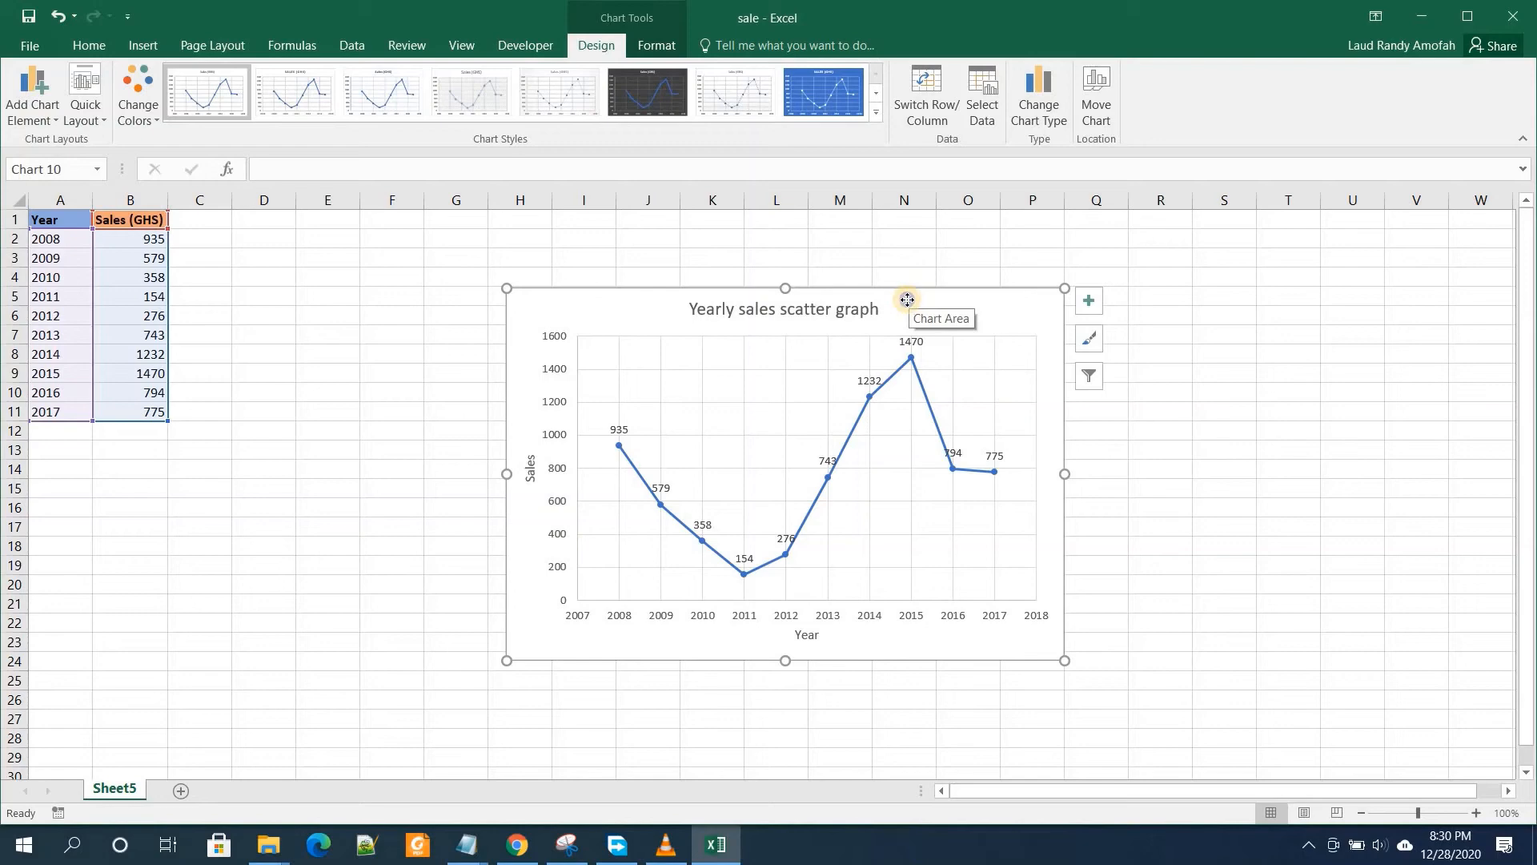
- Delete the scatter chart from the sheet
right_click(907, 300)
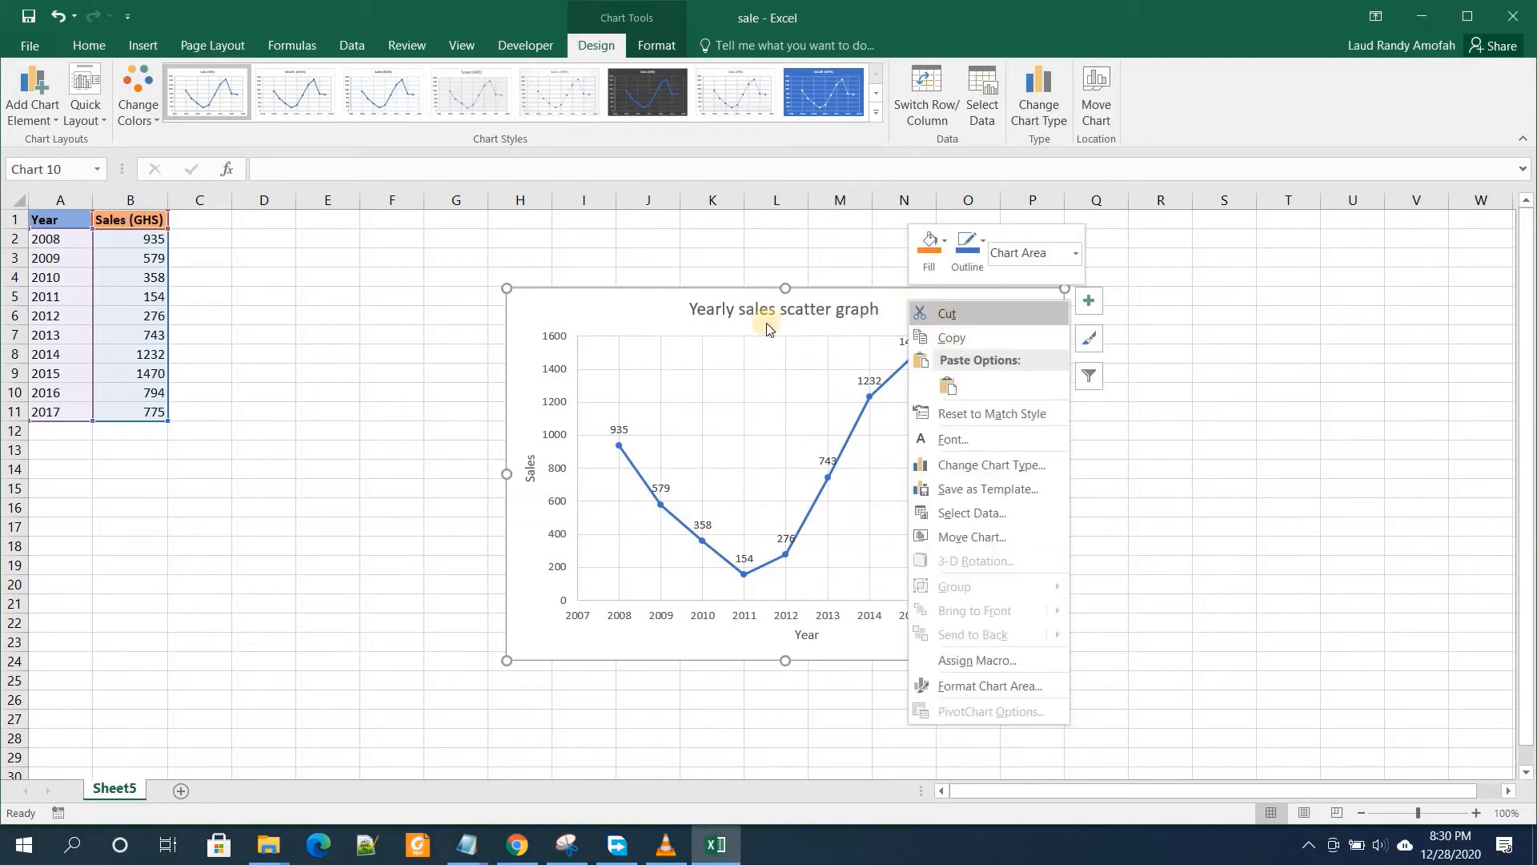
click(645, 299)
key(Delete)
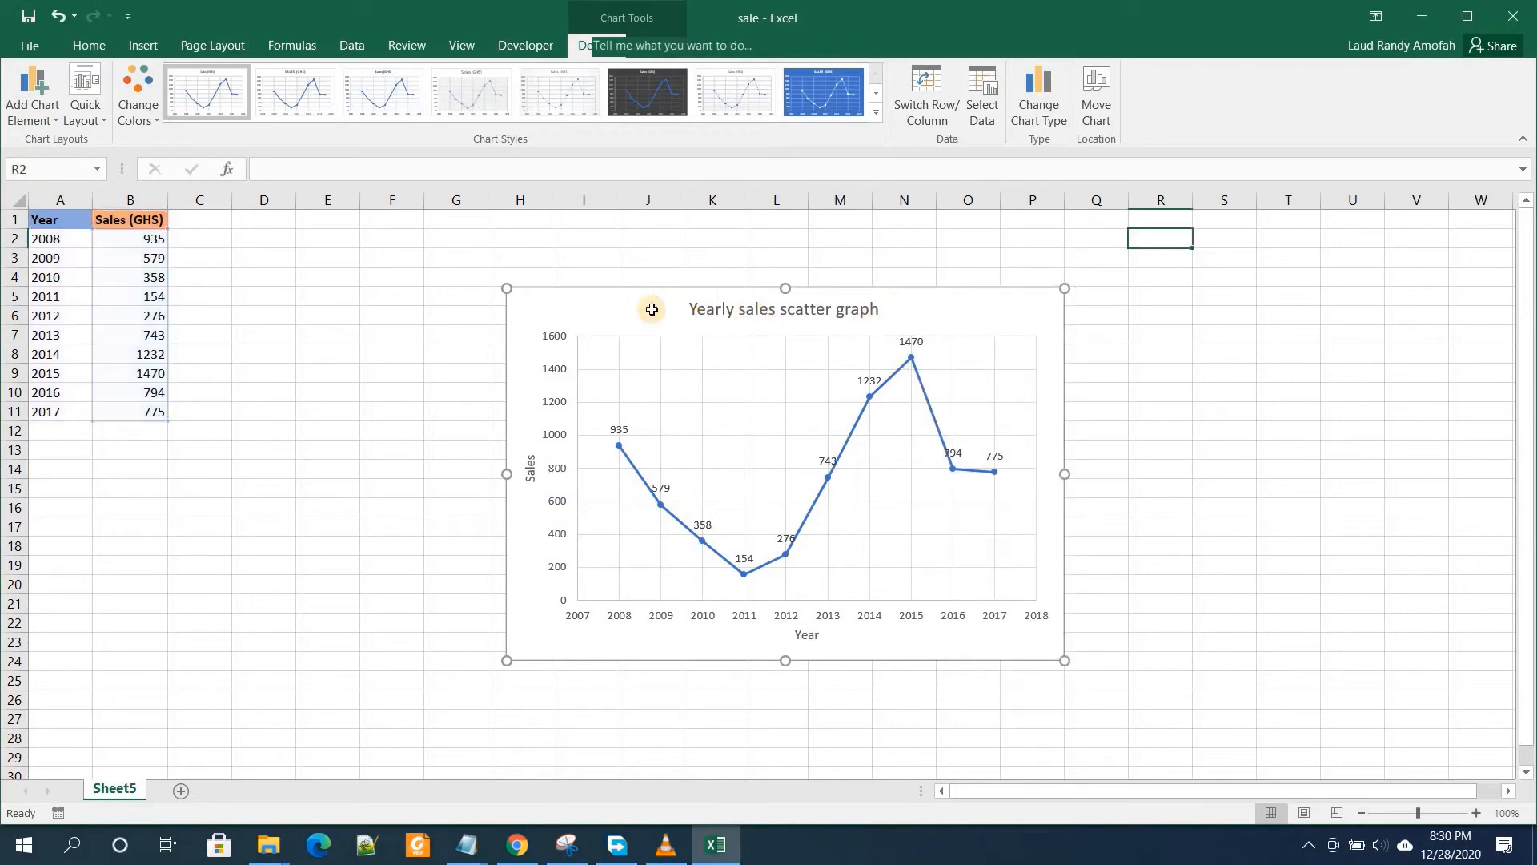
- Insert a 2-D pie chart of Sales (GHS) by year from columns A and B, using the second pie preview
click(152, 48)
drag(60, 201, 130, 201)
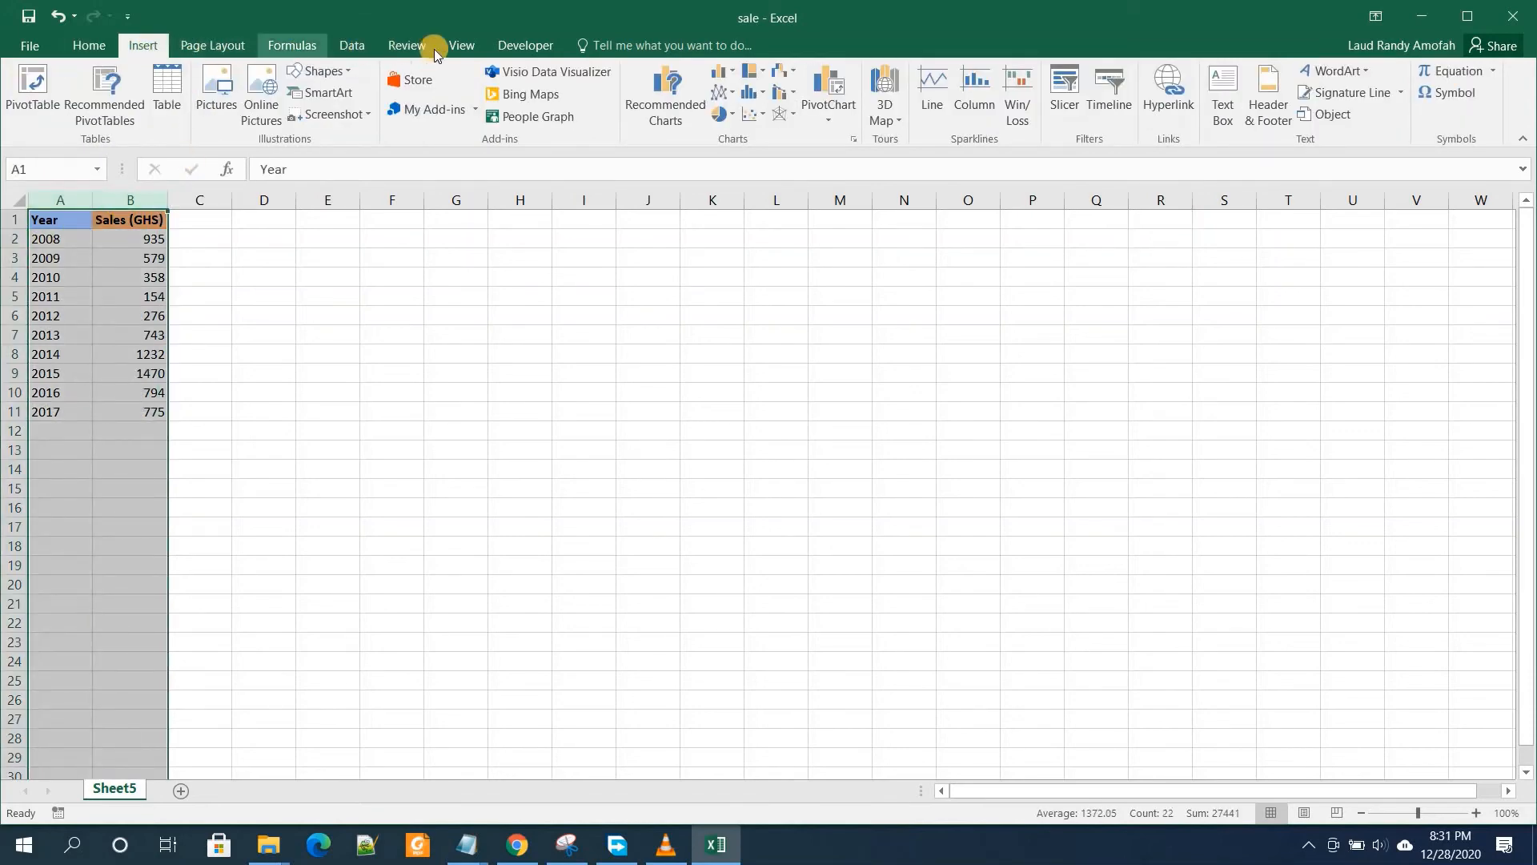
click(677, 86)
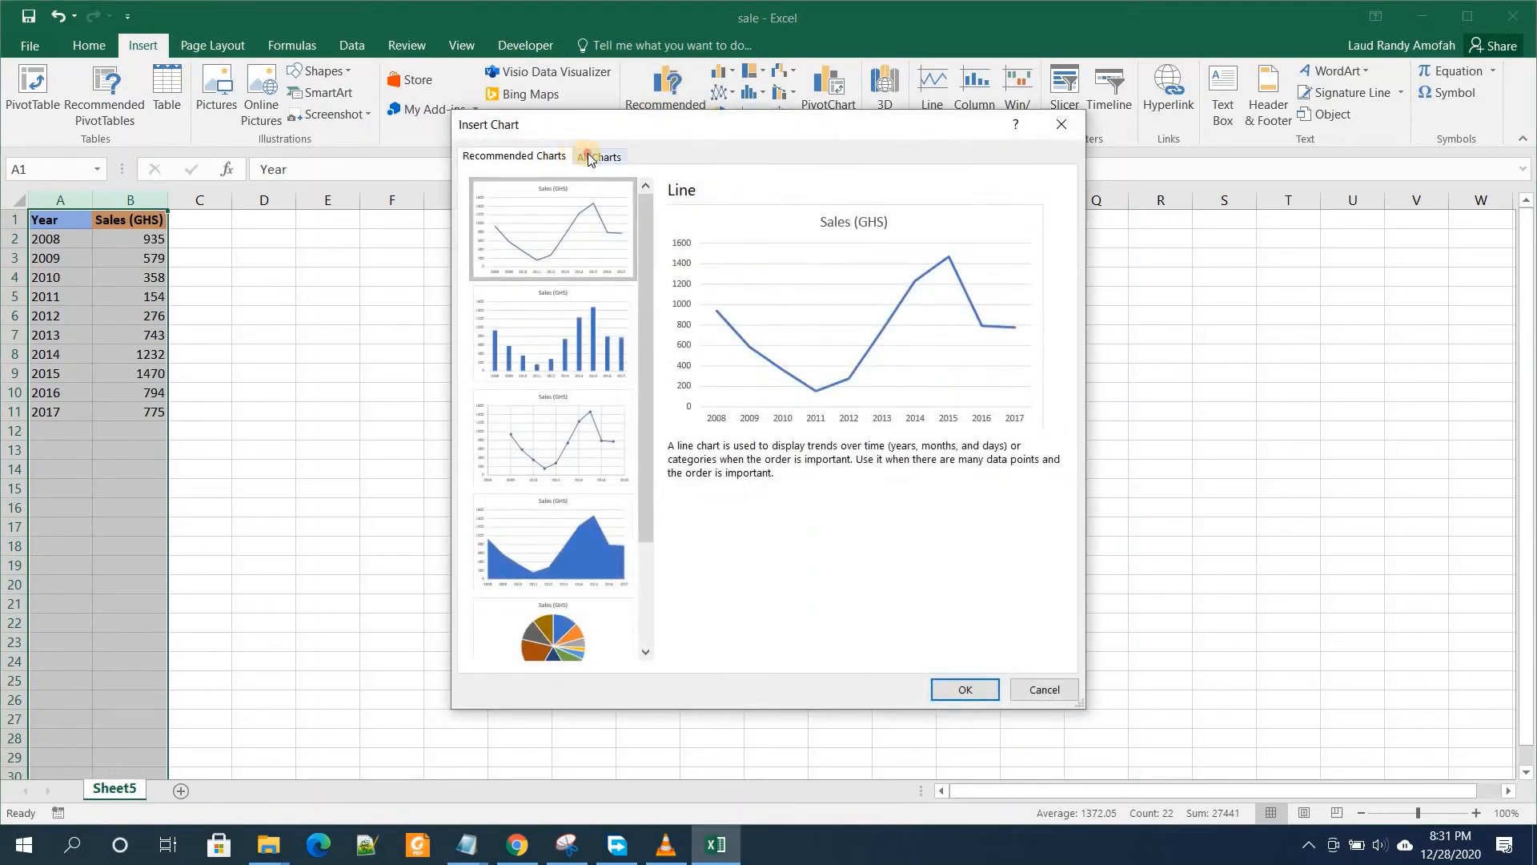
click(590, 157)
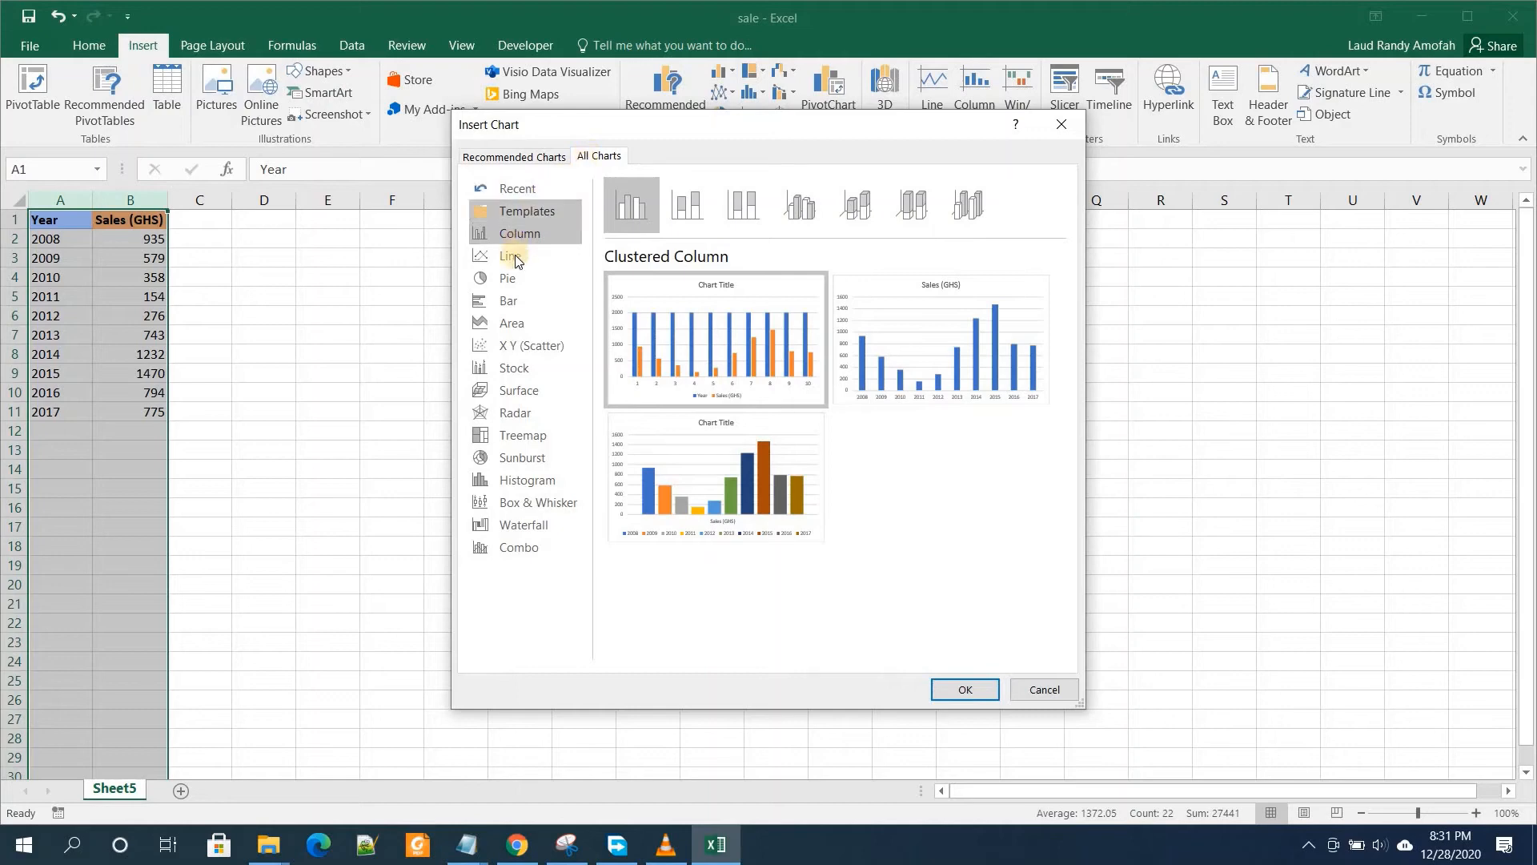
click(504, 282)
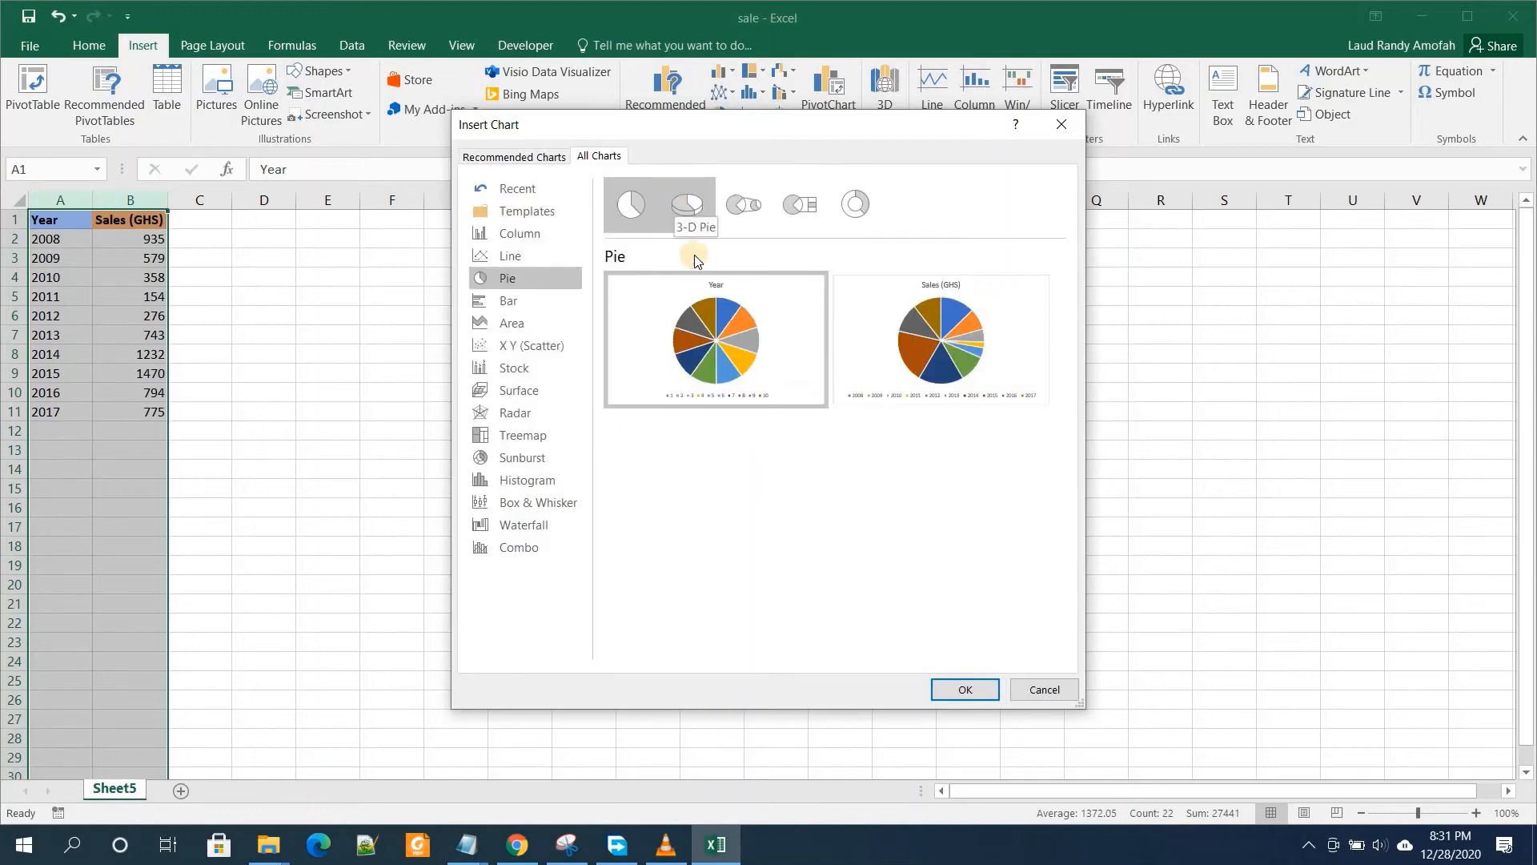
mouse_move(1013, 403)
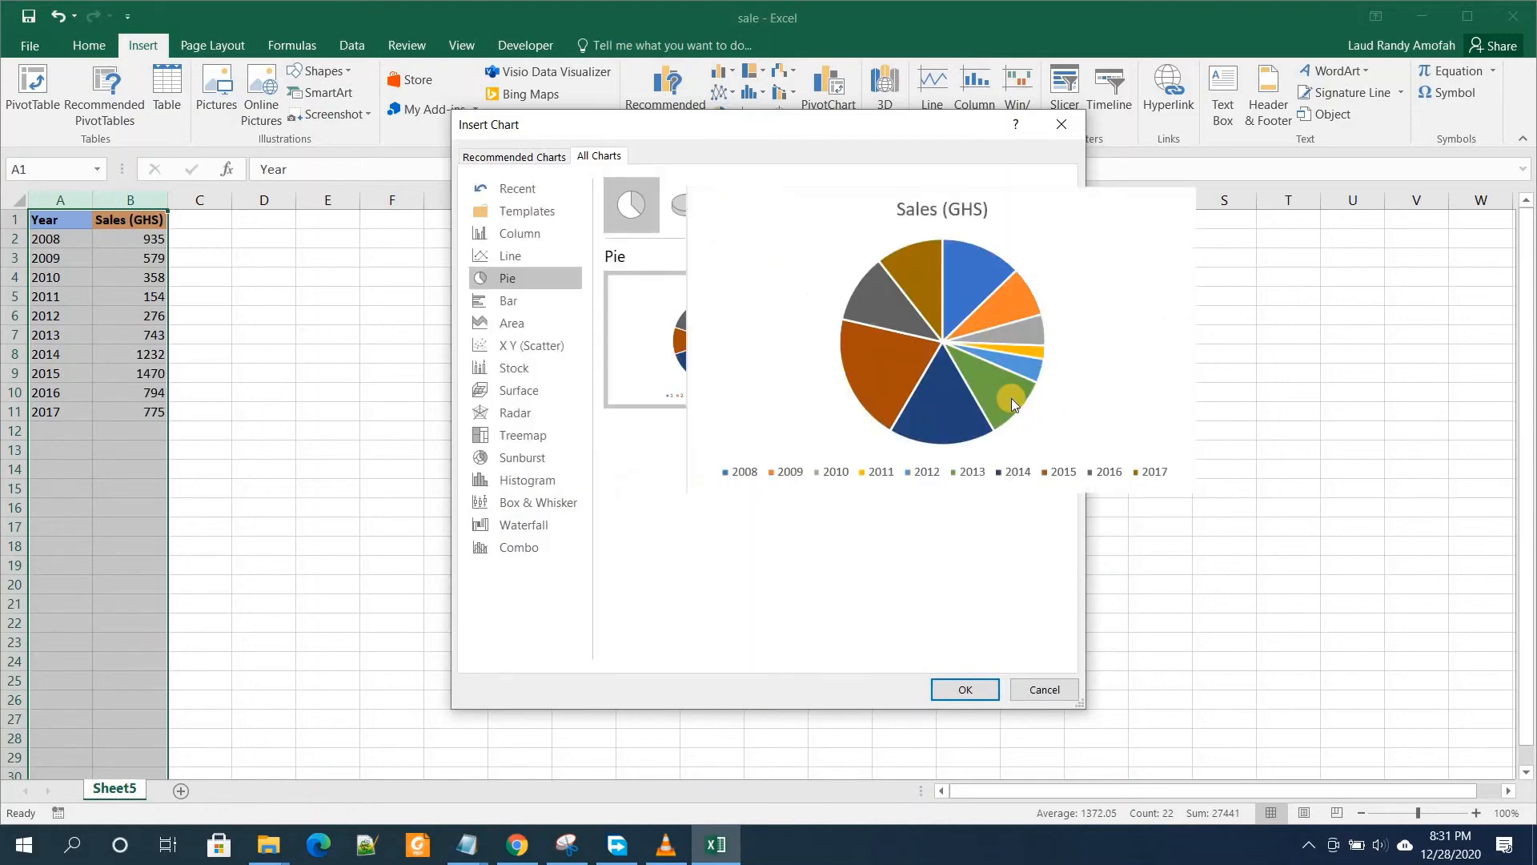
click(930, 347)
click(953, 689)
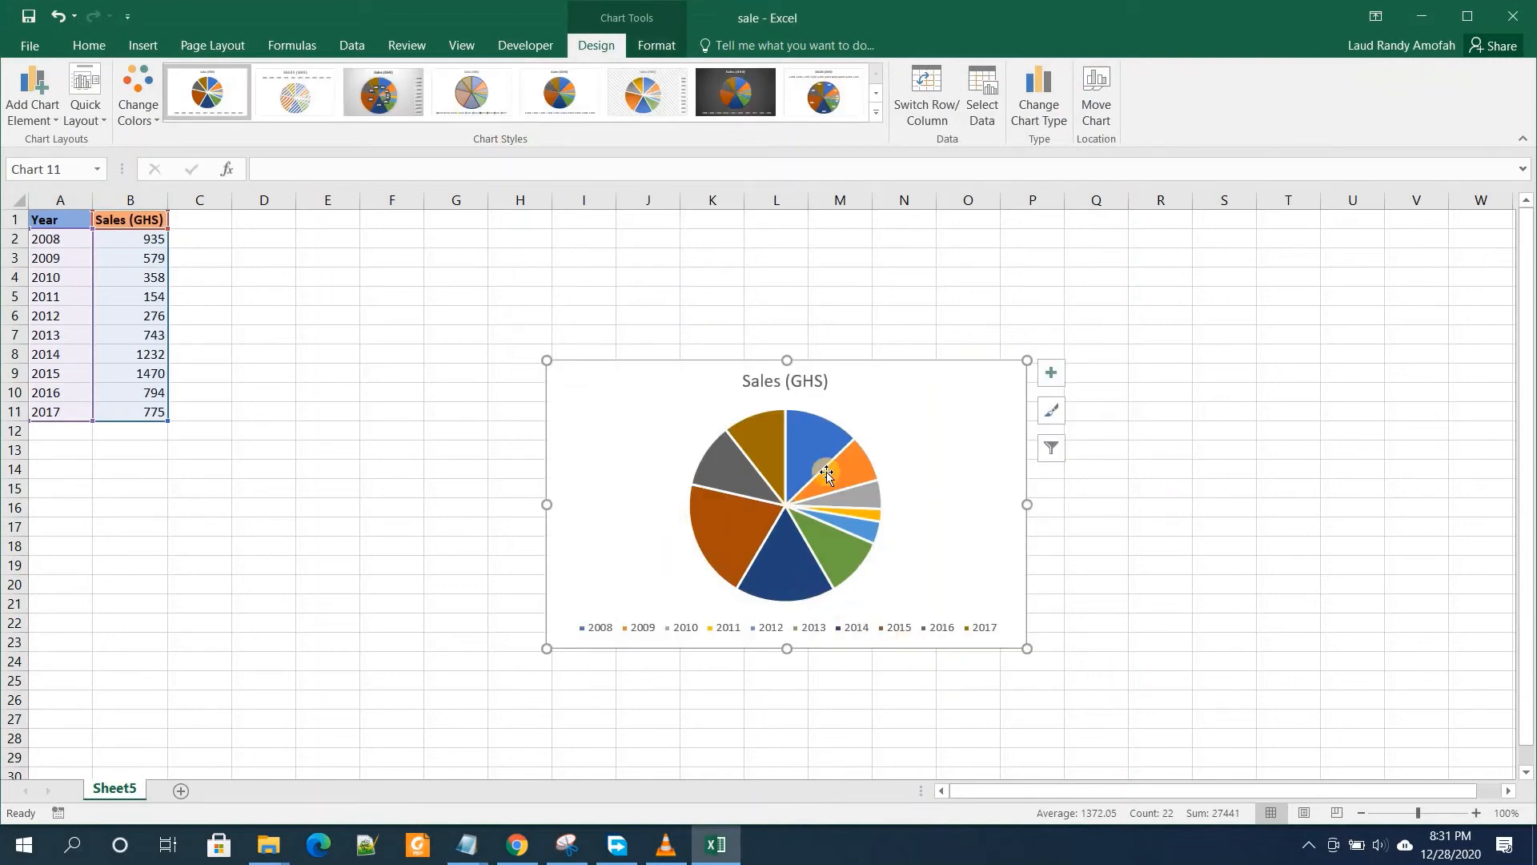
- Enlarge the pie chart and apply the quick layout with percentage labels and the legend beside the pie
drag(1027, 360, 1053, 403)
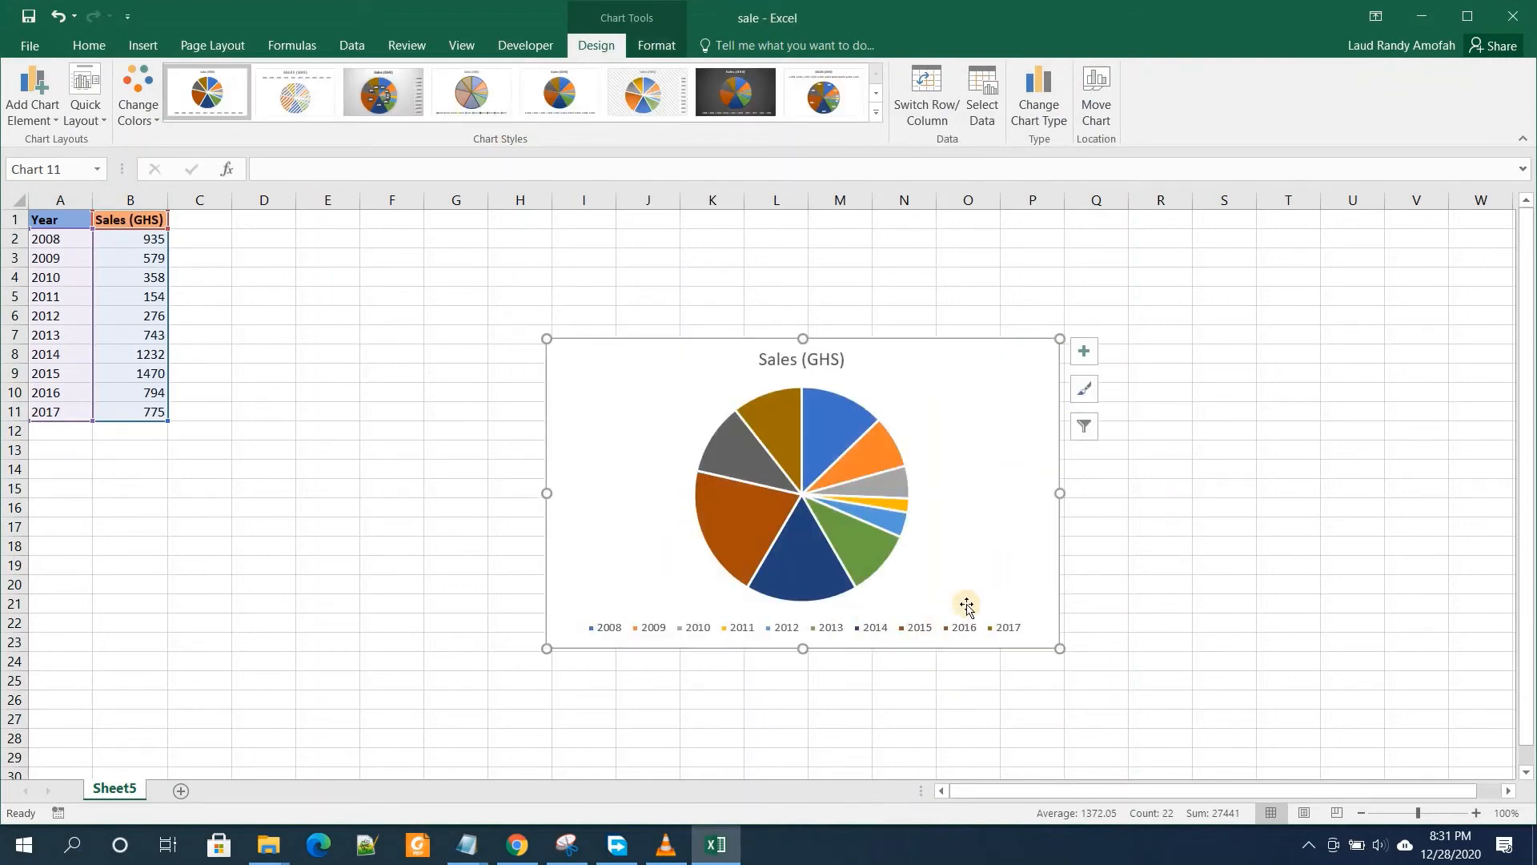
click(1093, 365)
click(1127, 389)
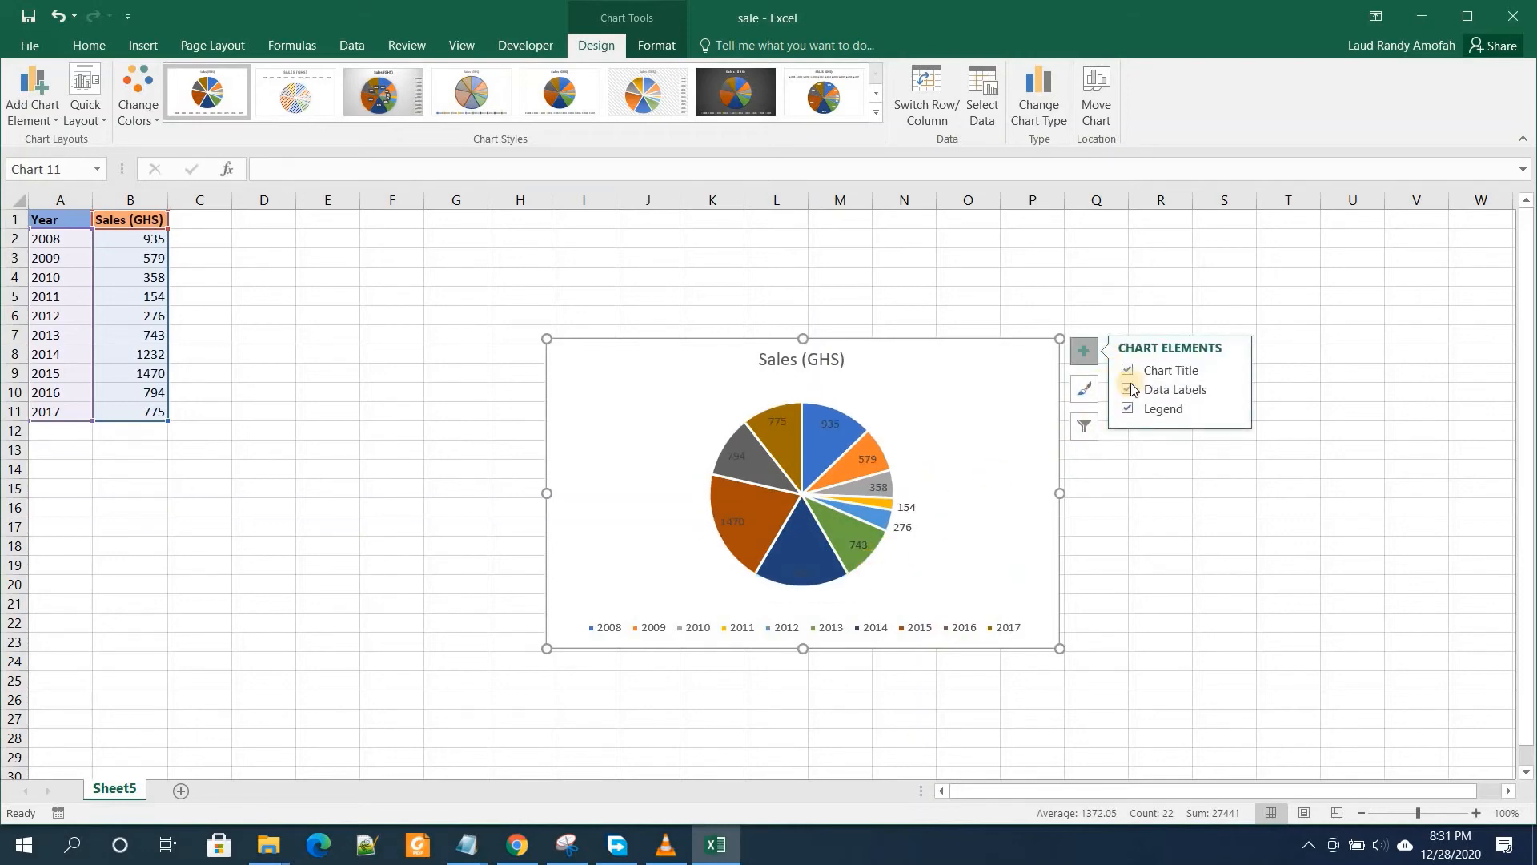
click(86, 96)
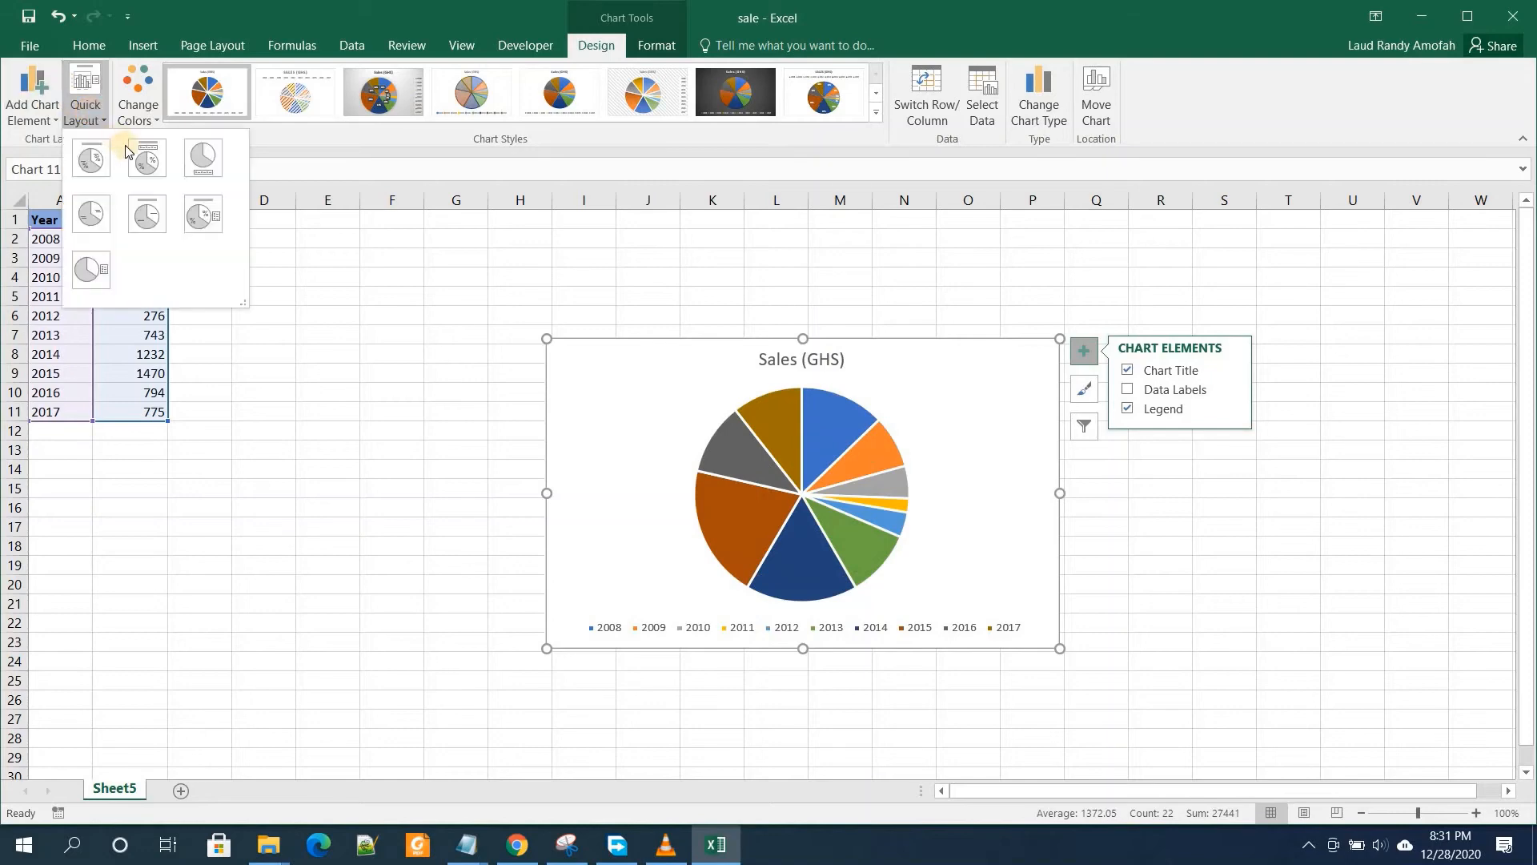
click(195, 220)
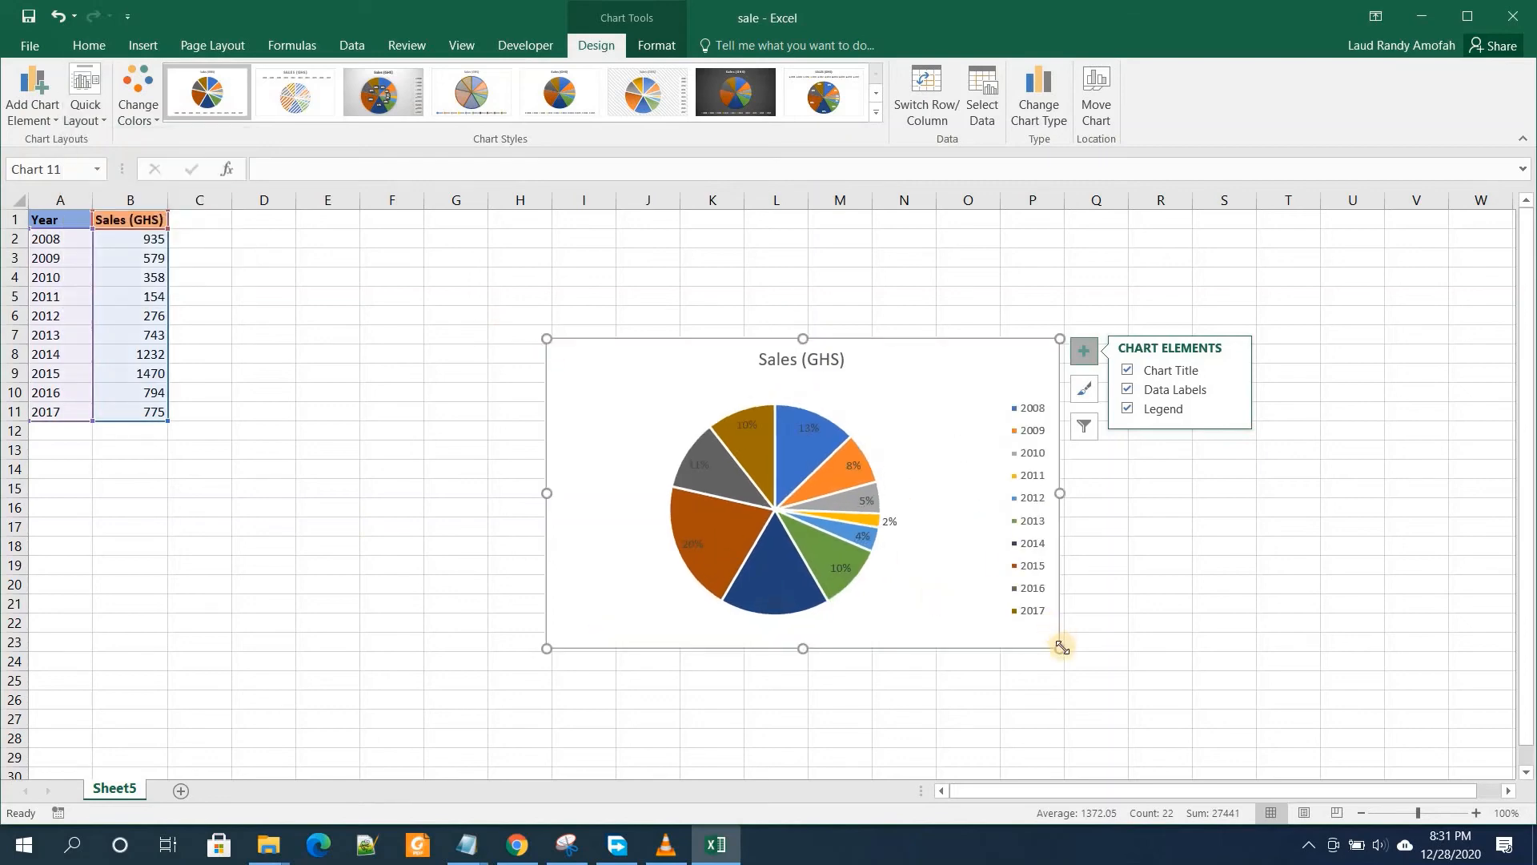
- Enlarge the 2-D pie chart further from its lower-right corner, and delete it
click(1079, 667)
click(953, 593)
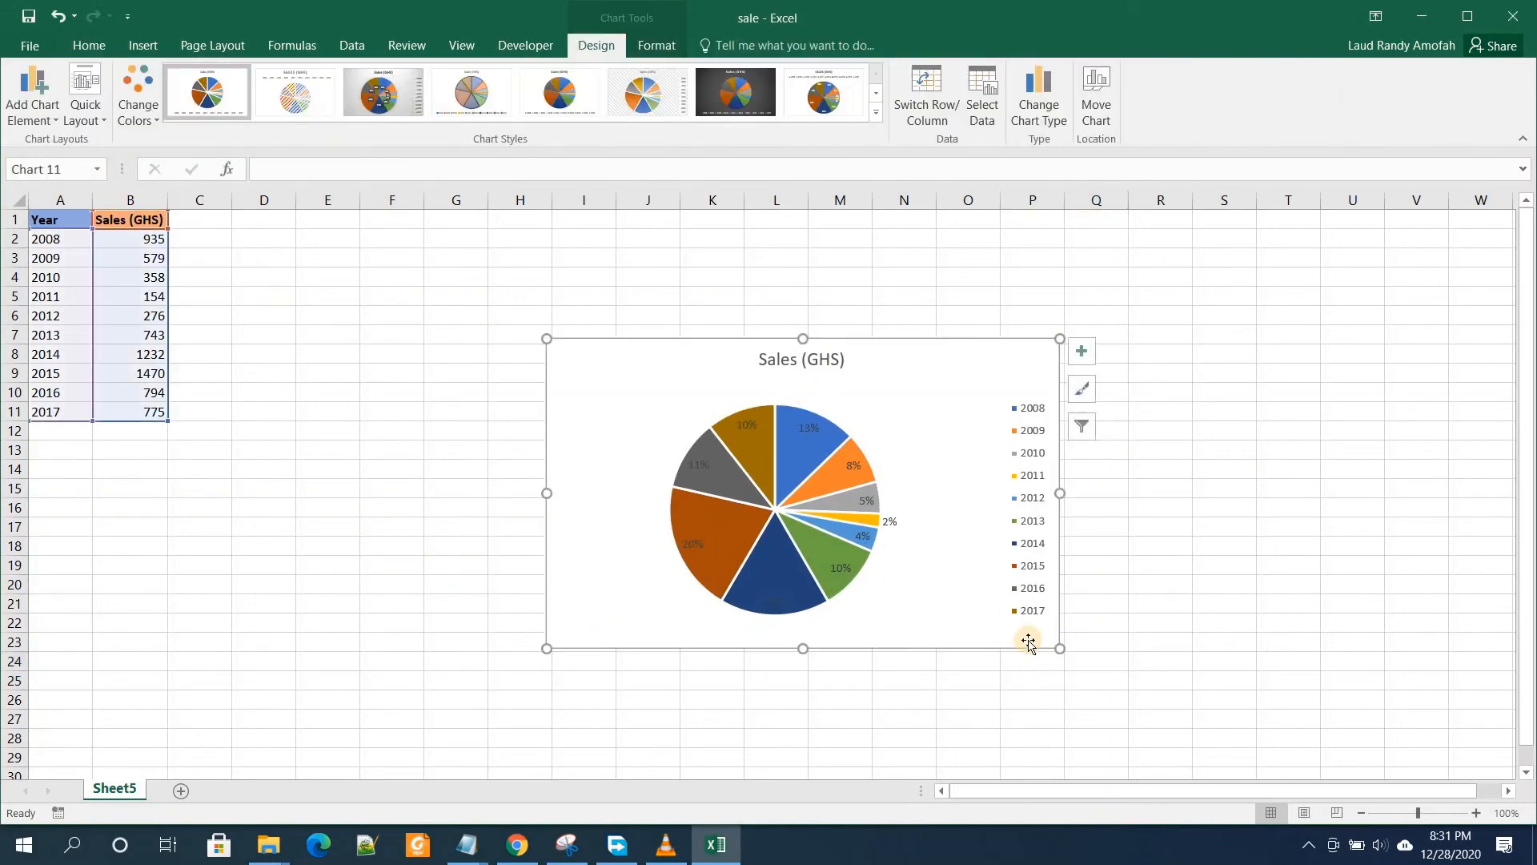
drag(1059, 646, 1101, 694)
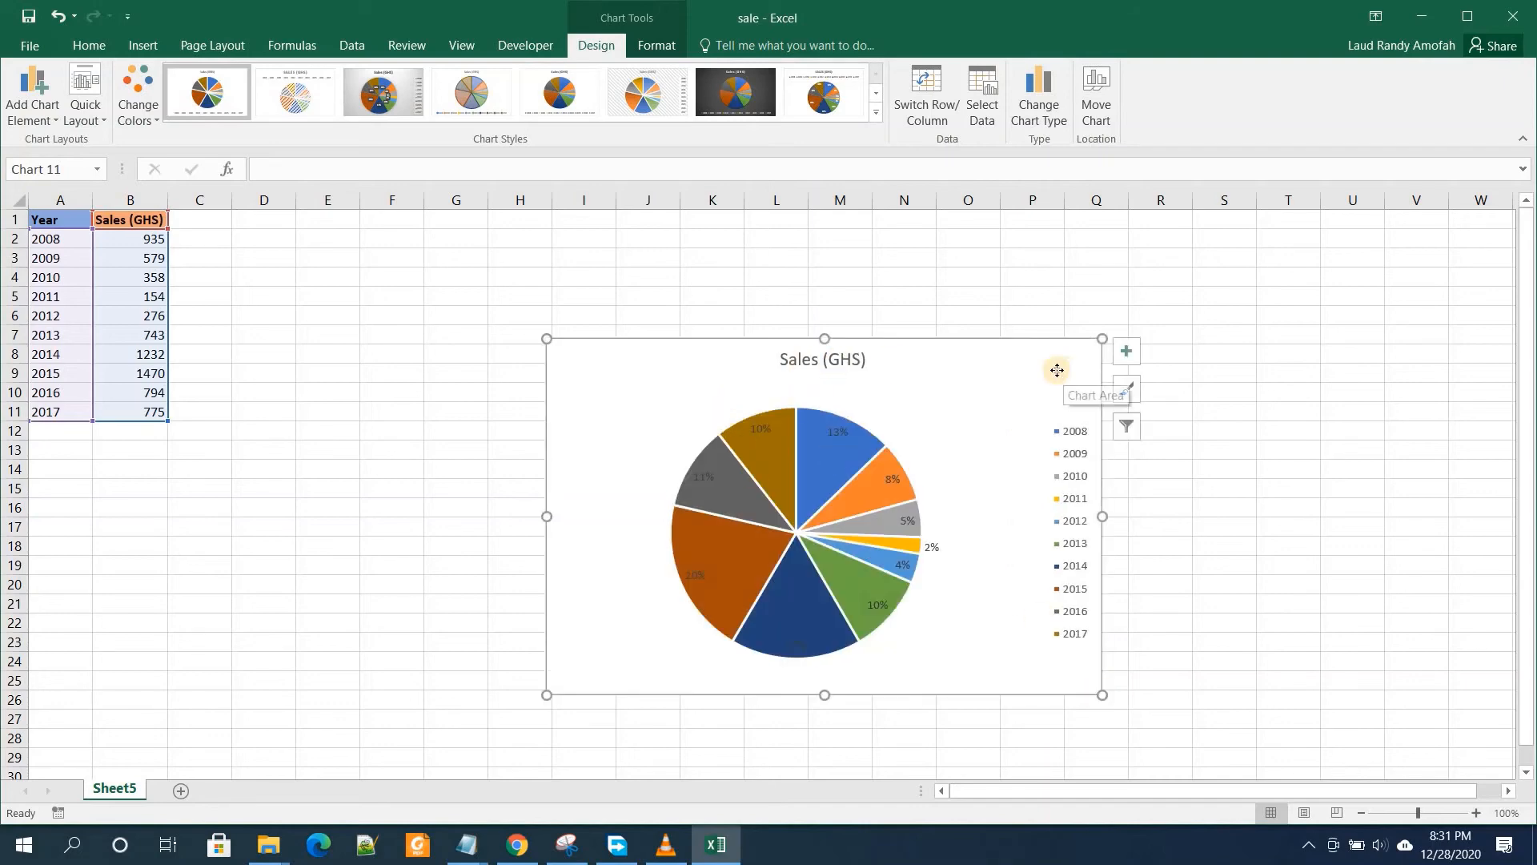
key(Delete)
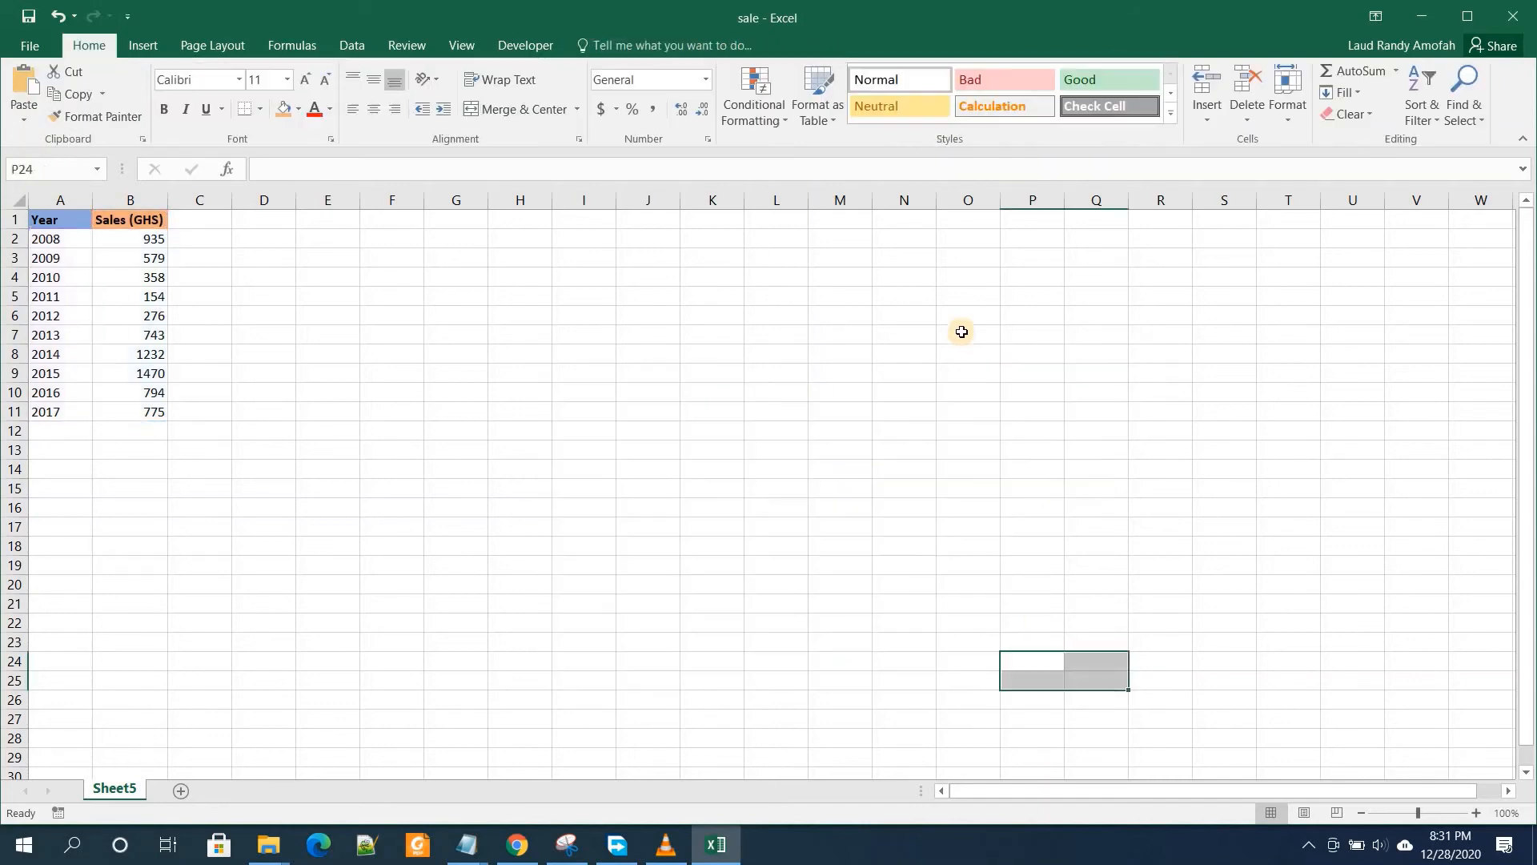
- Insert a 3-D Pie chart of Sales (GHS) by year from columns A and B
drag(76, 199, 130, 199)
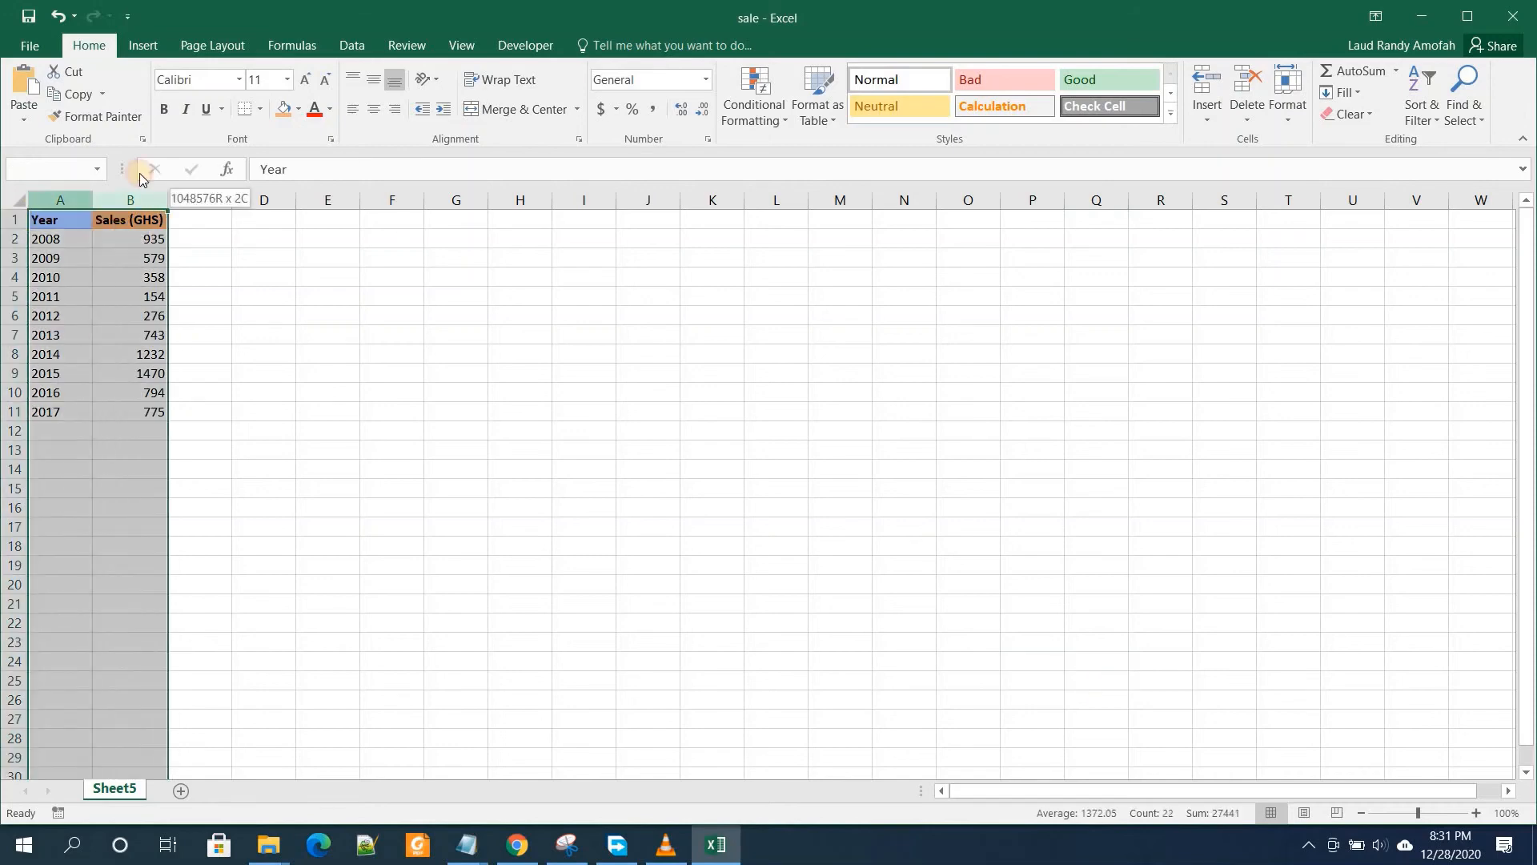
click(134, 46)
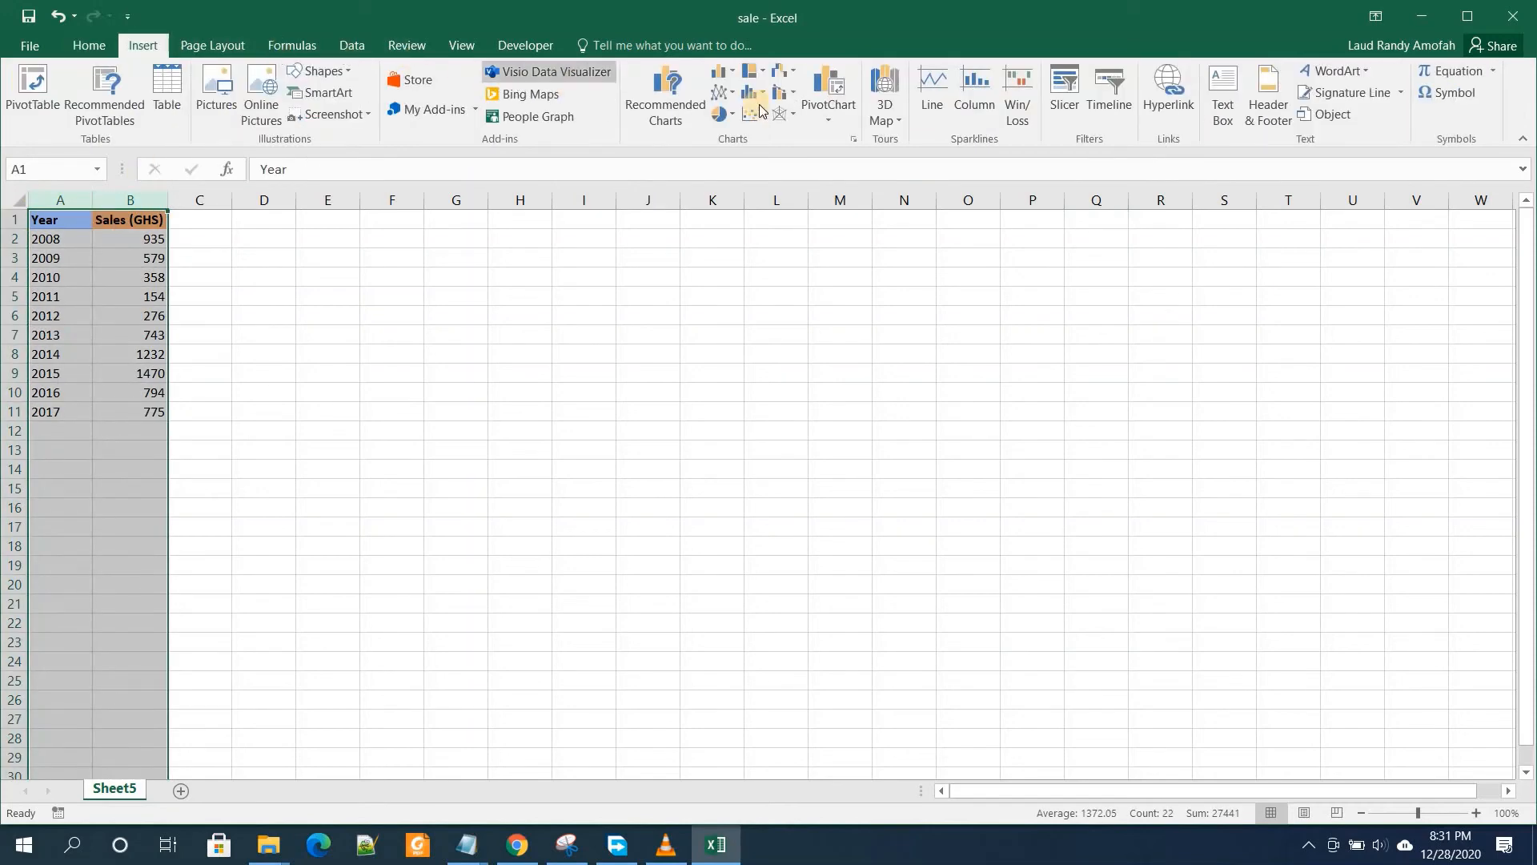
click(676, 88)
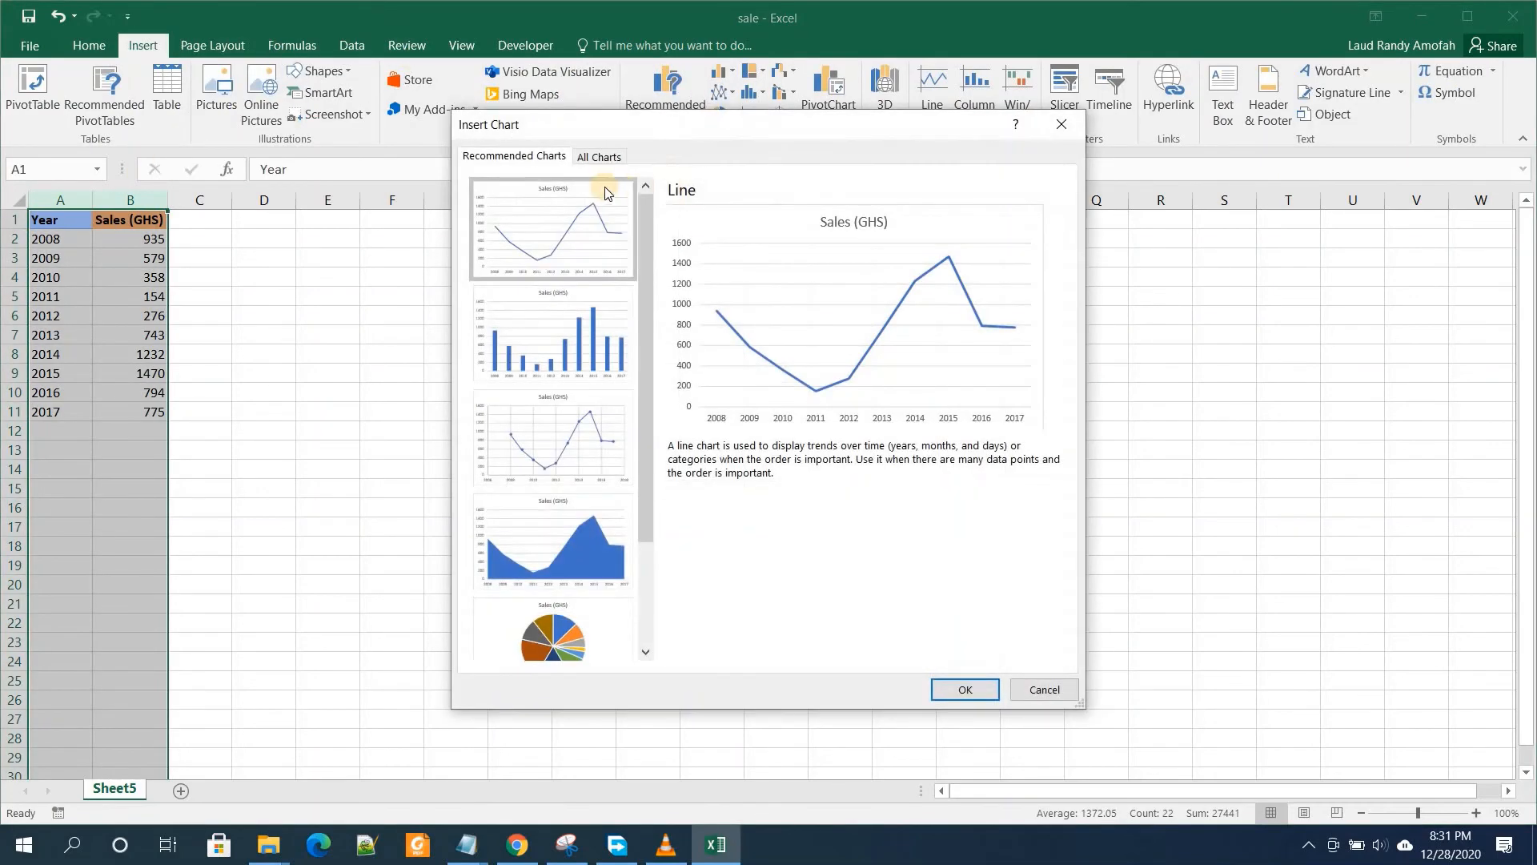
click(598, 160)
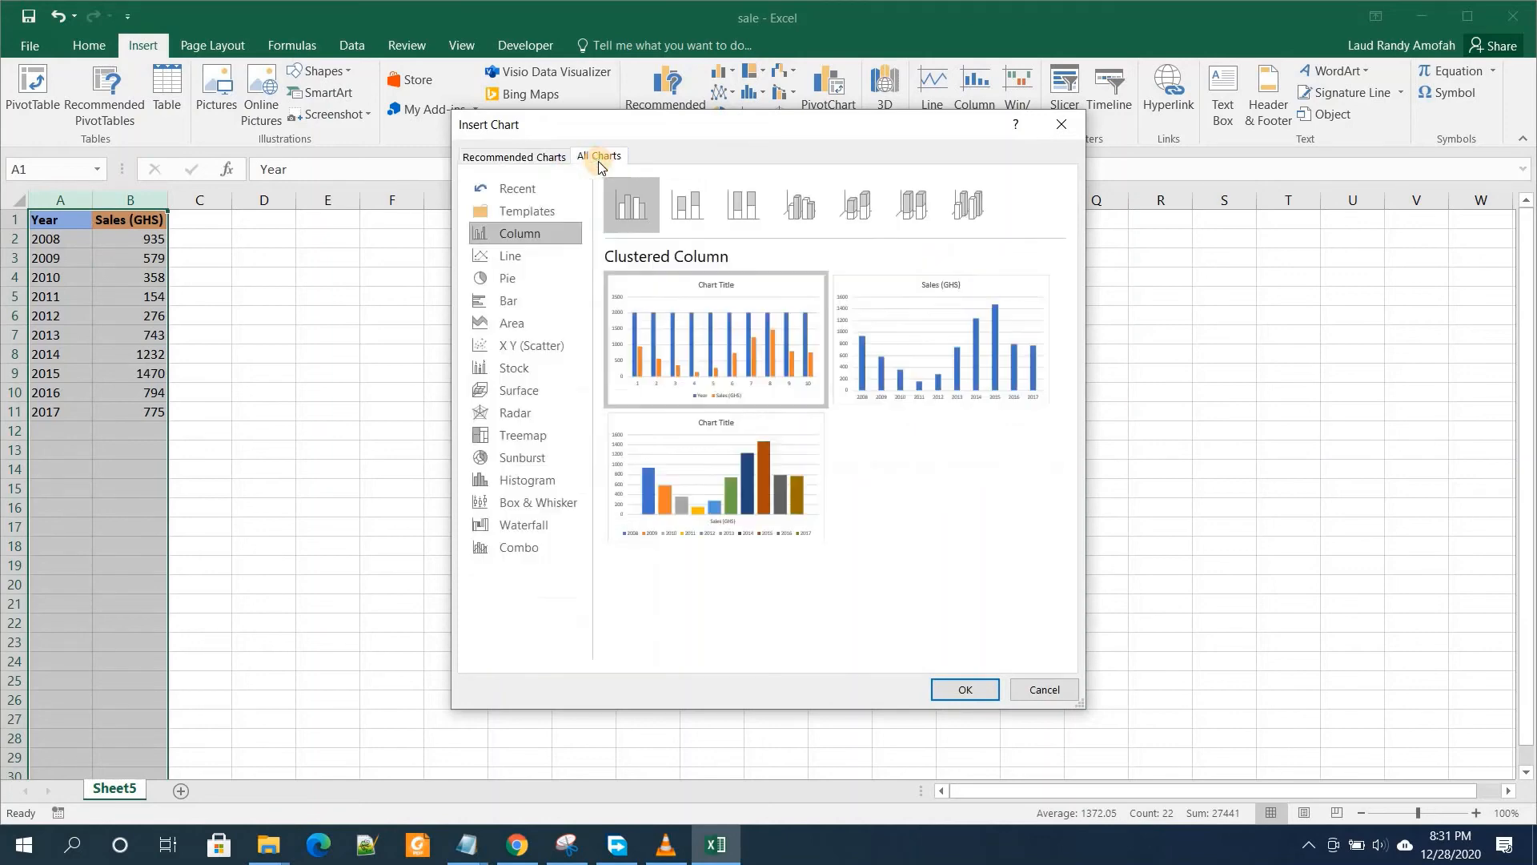
click(525, 278)
click(682, 208)
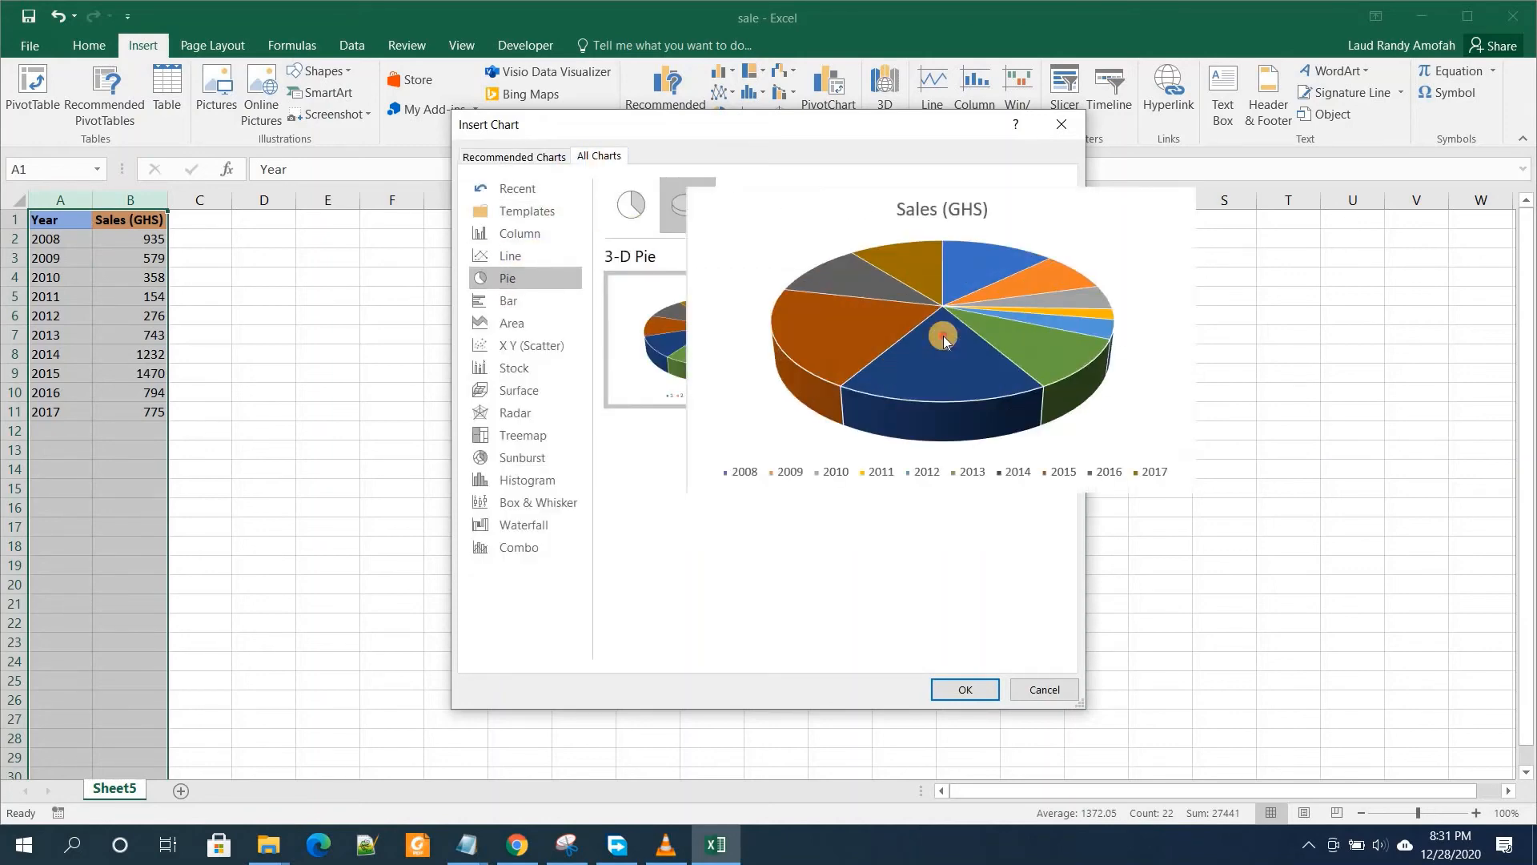
click(942, 334)
click(960, 687)
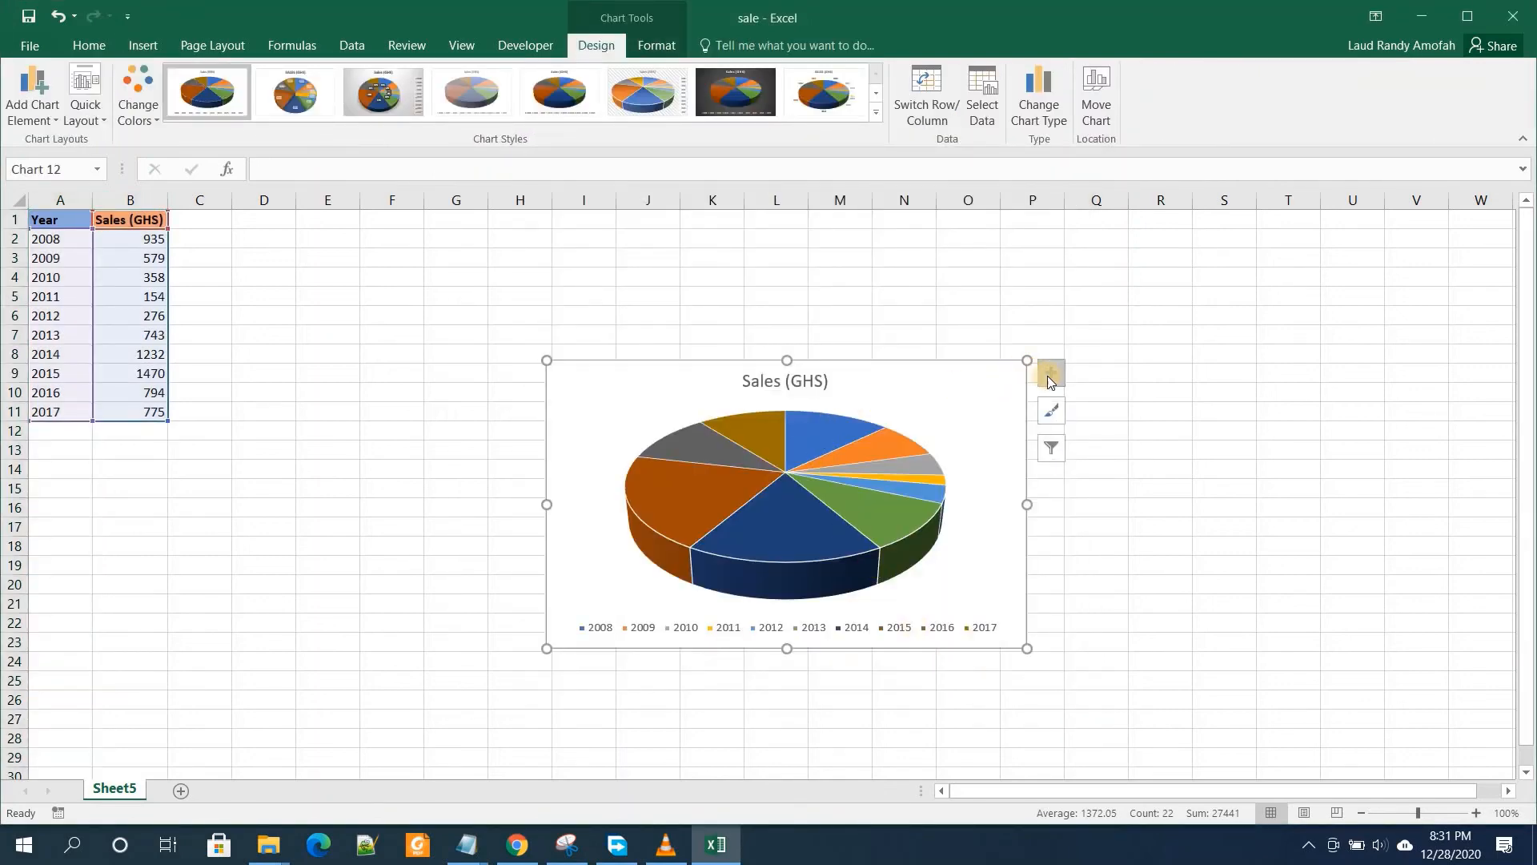
- Add data labels to the 3-D pie chart
click(1051, 374)
click(1095, 411)
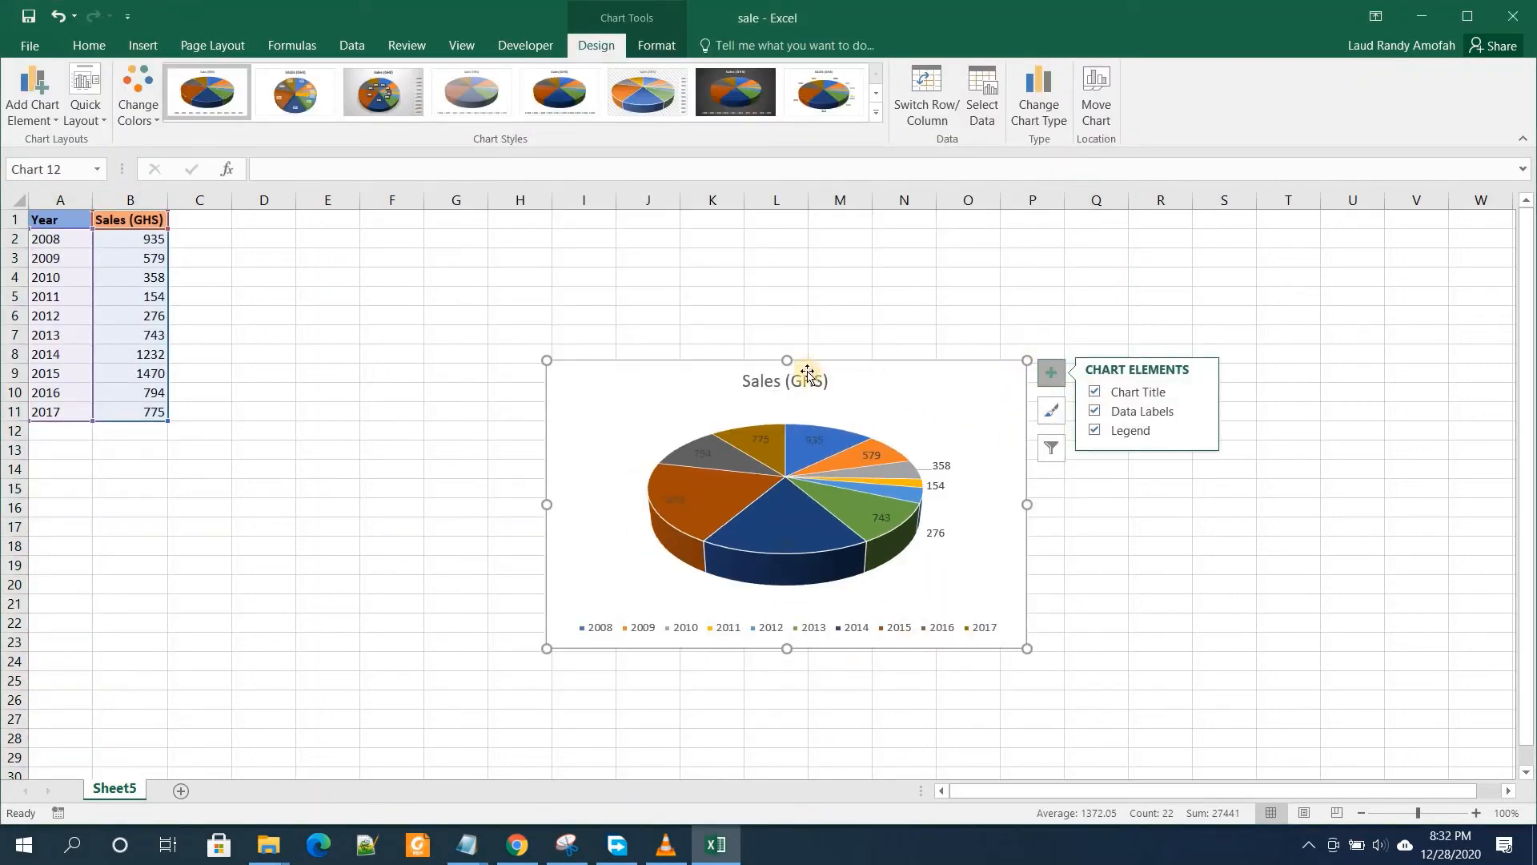
- Enlarge the 3-D pie chart and apply the sixth chart style, with a hatched light background
drag(1027, 360, 1087, 333)
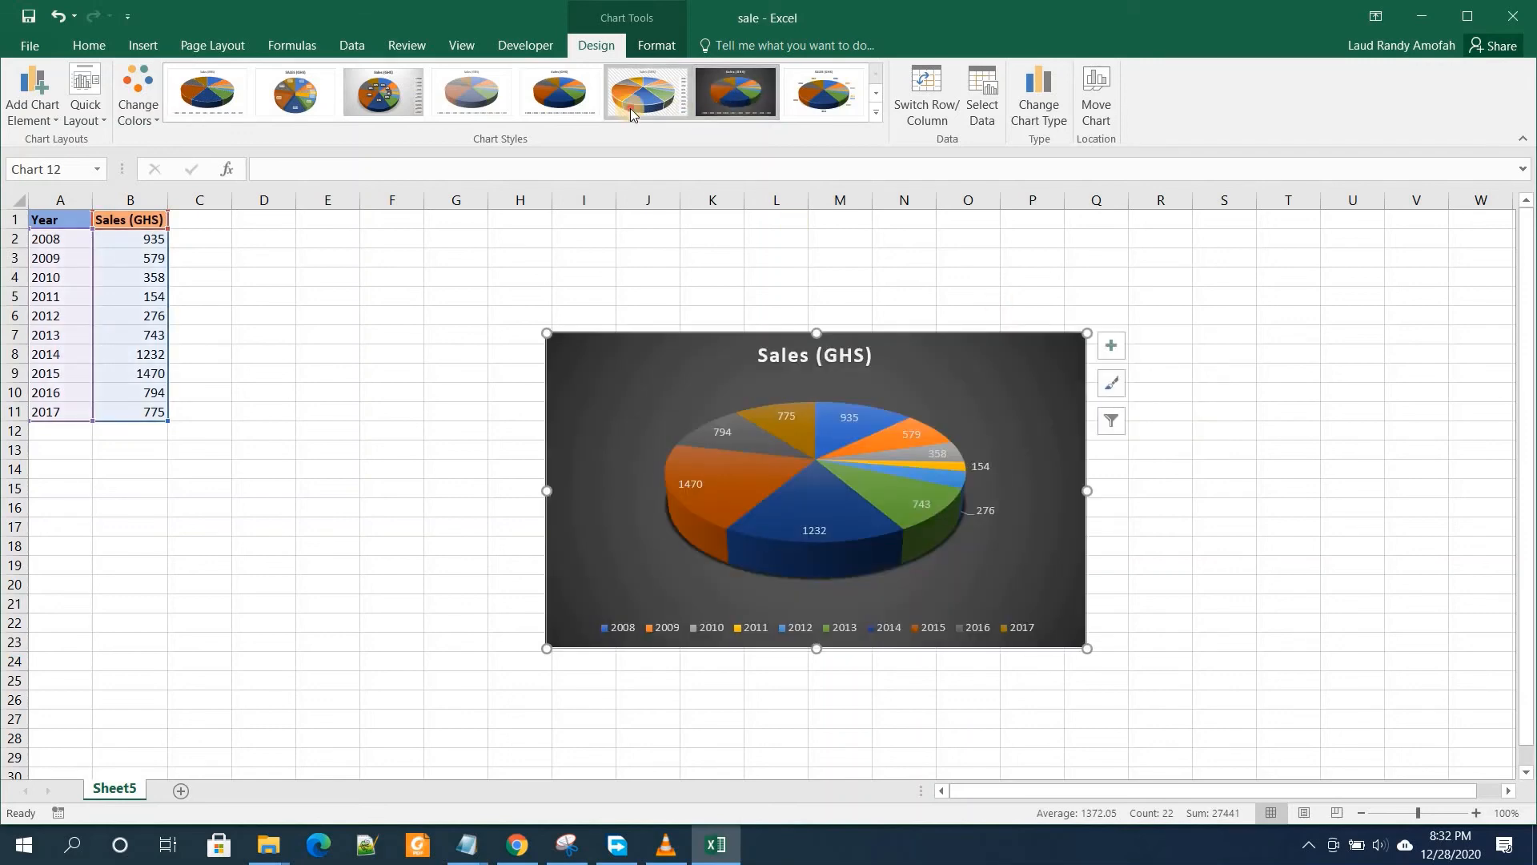
click(633, 108)
- Replace the 3-D pie chart's title text before its closing parenthesis with "Yearly sales pie chart"
click(801, 352)
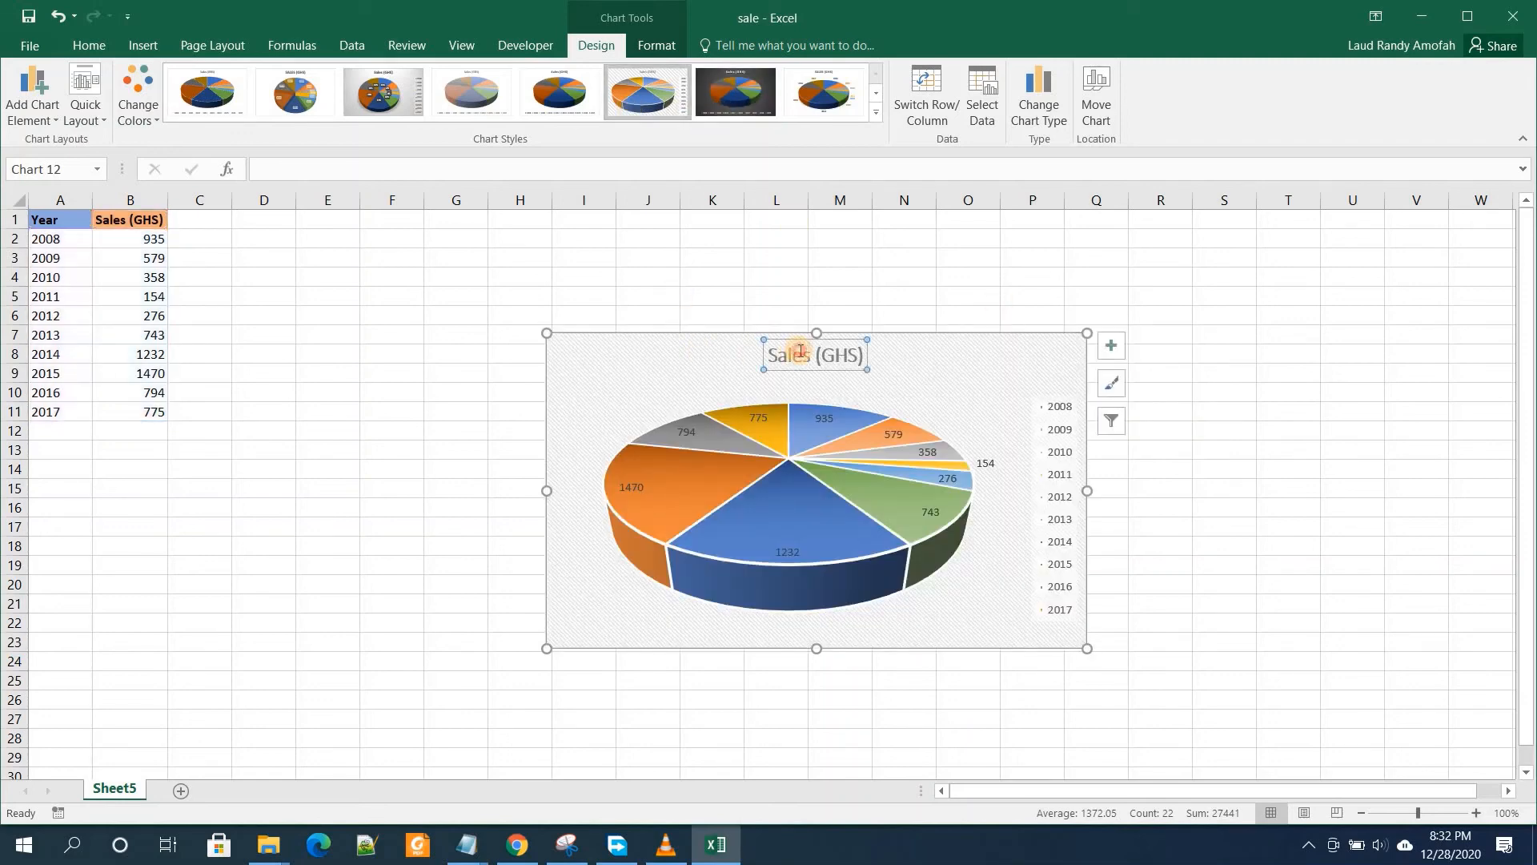
click(847, 356)
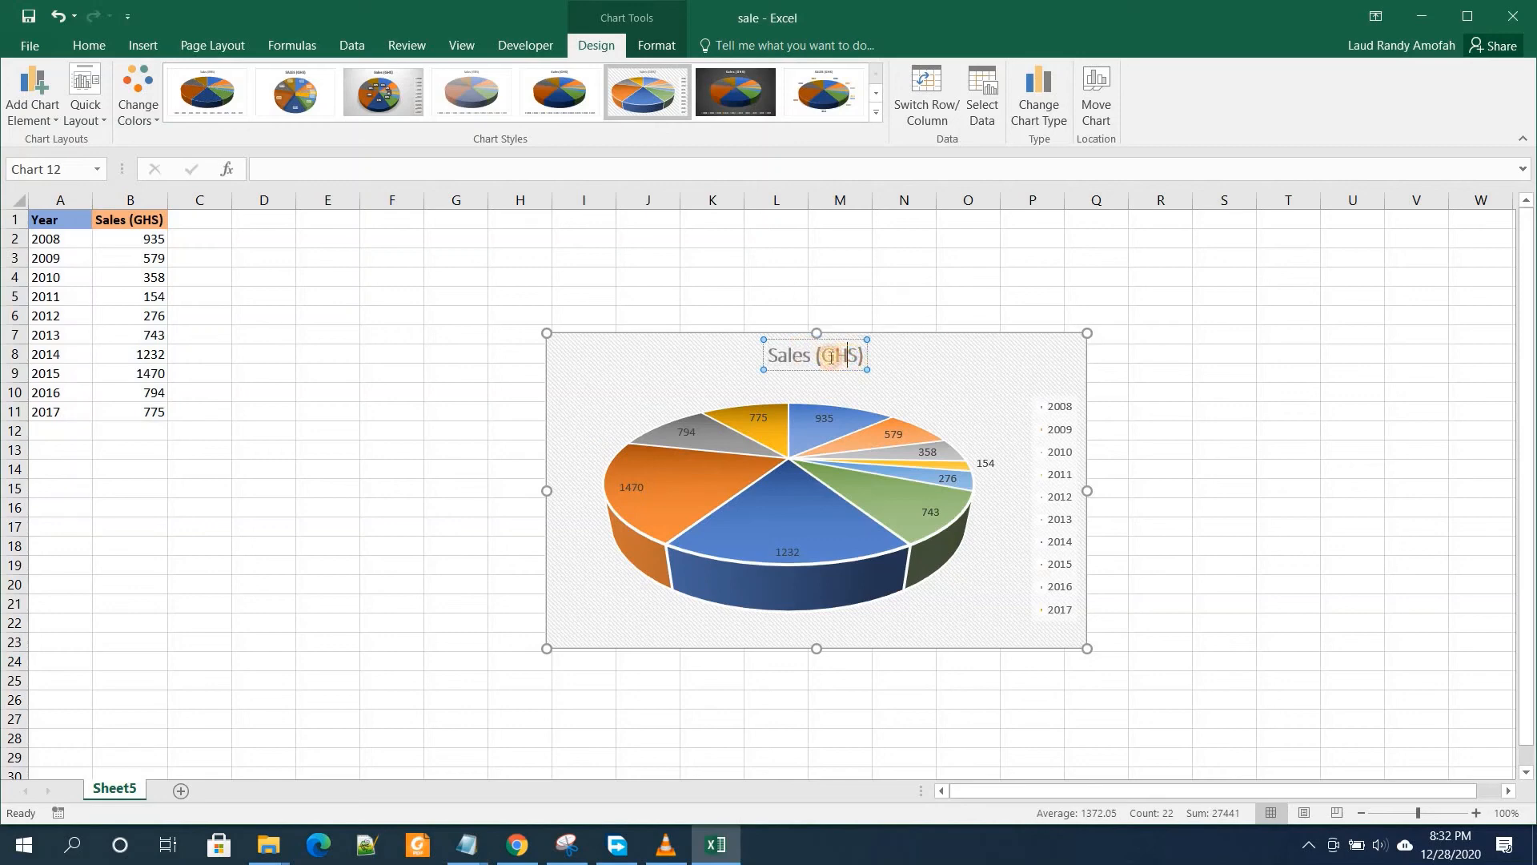
drag(863, 356, 791, 362)
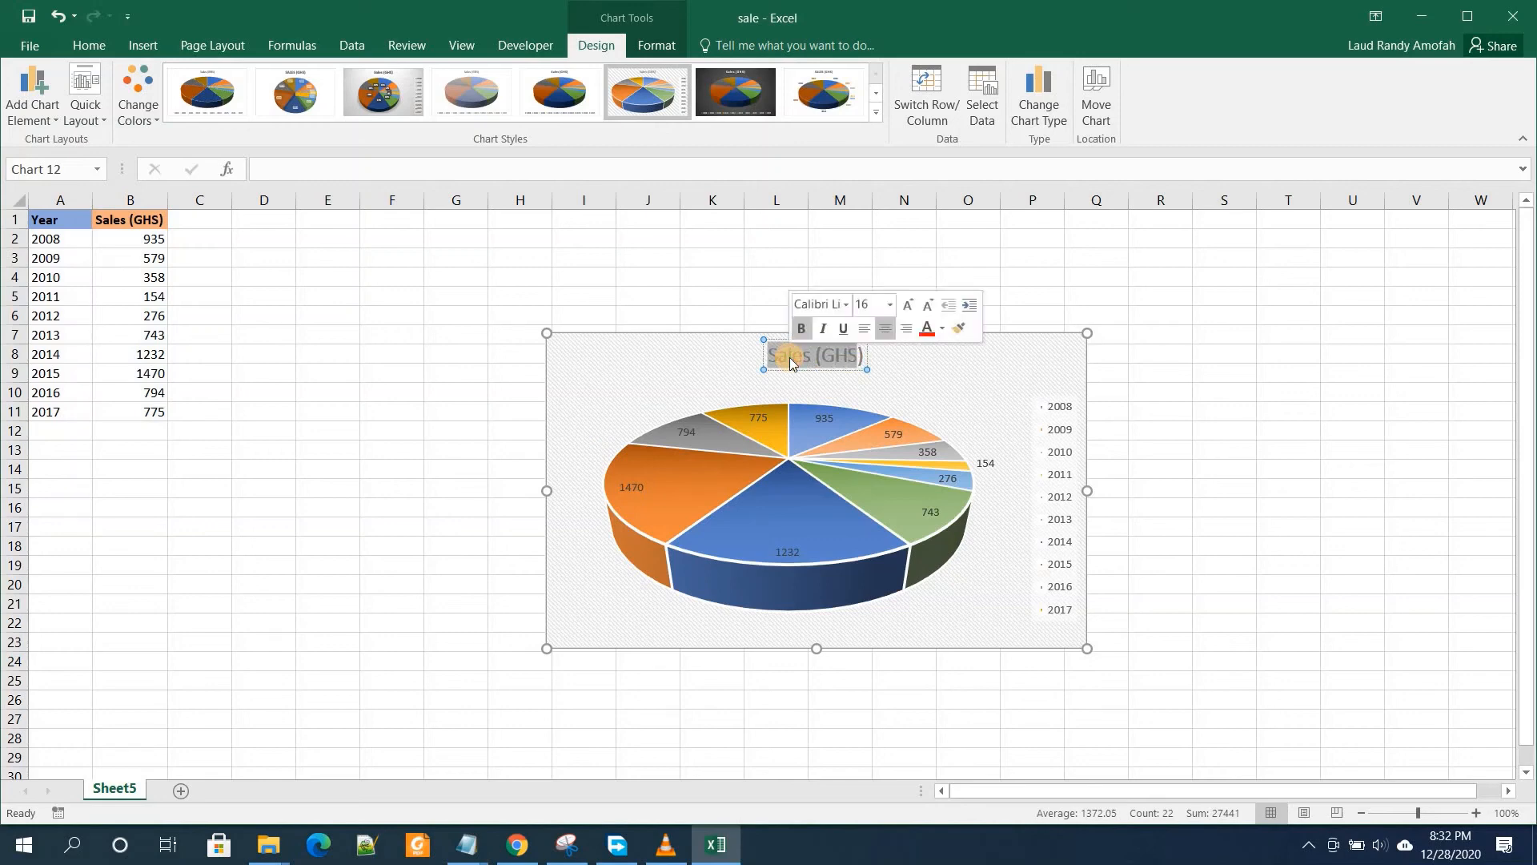
text((Year)
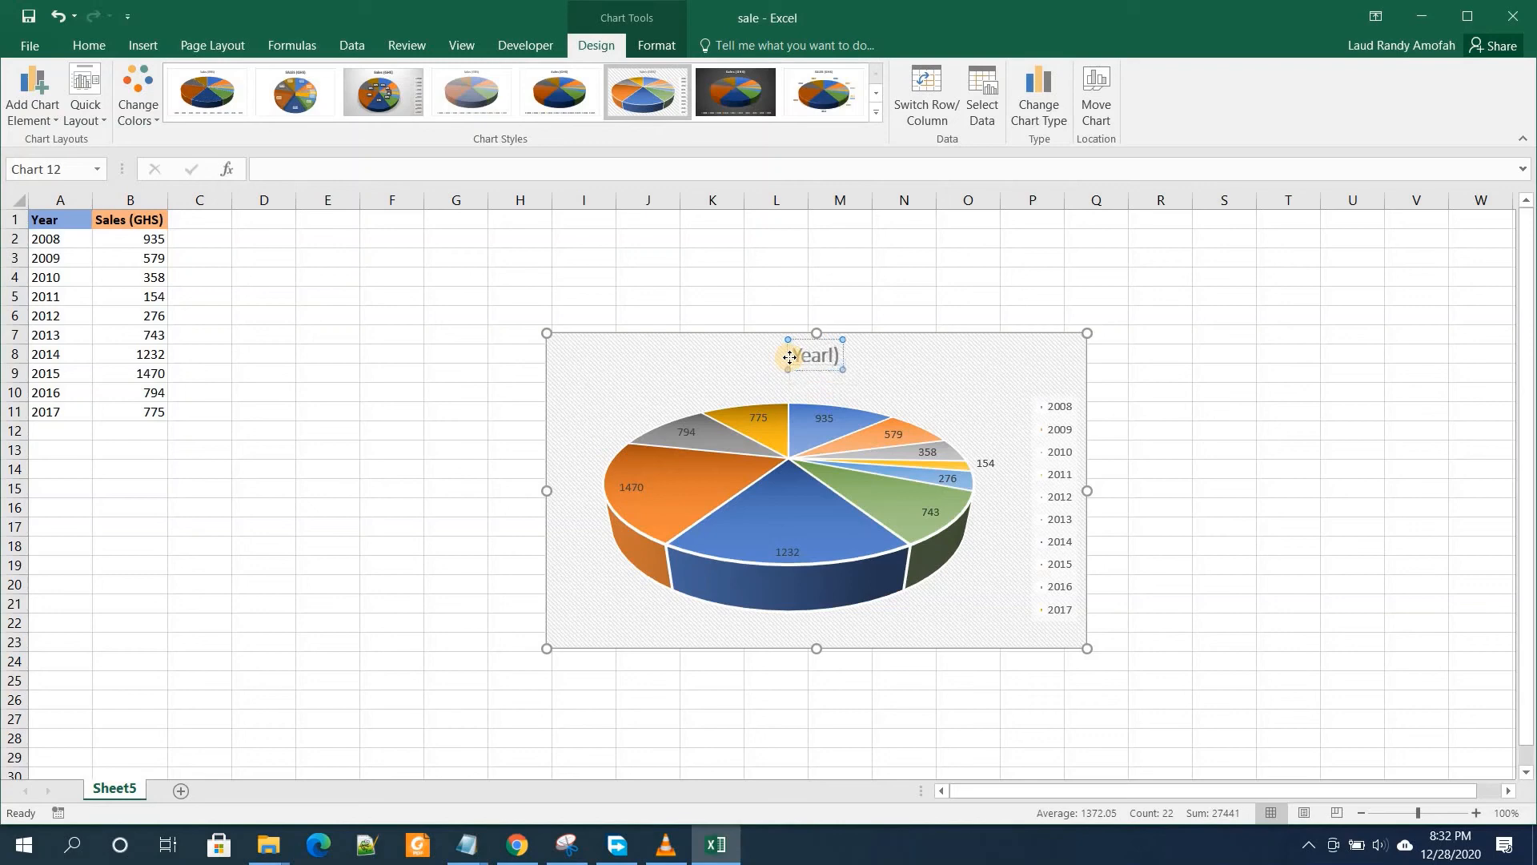
text(ly sales pi)
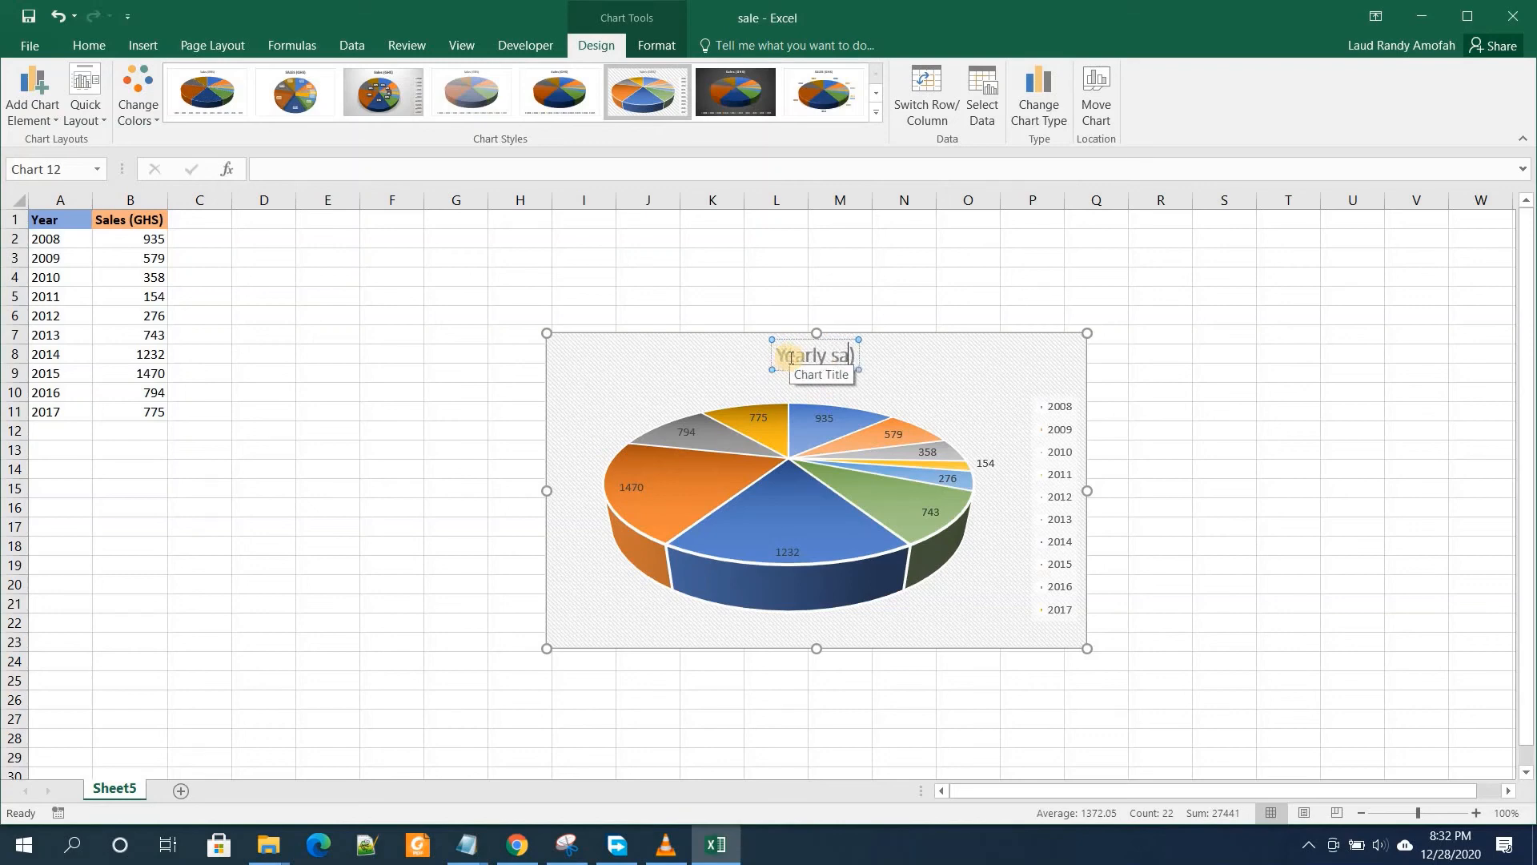
text(e chart)
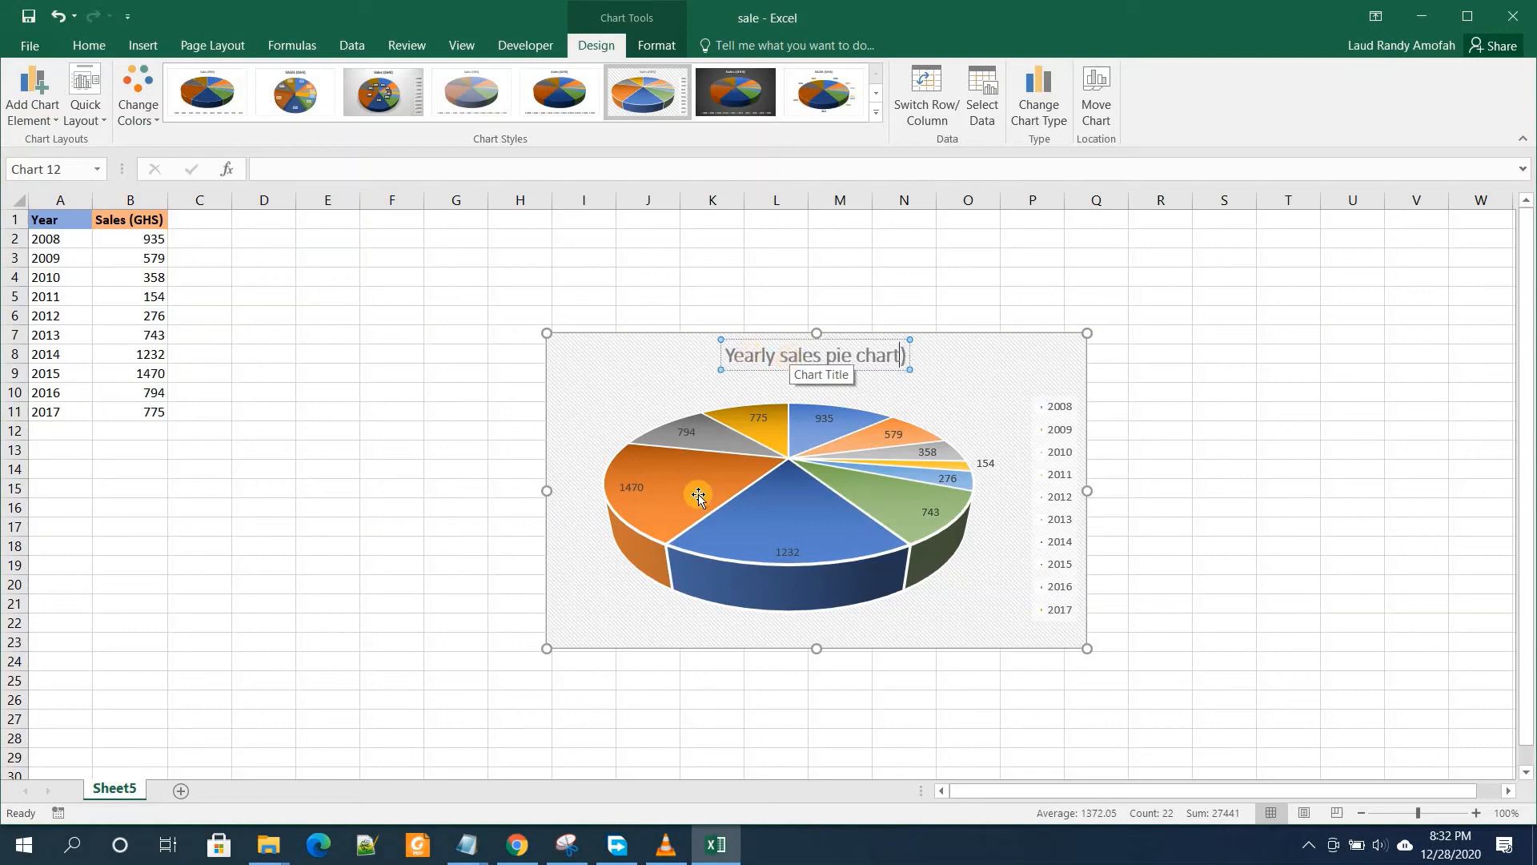
click(1132, 643)
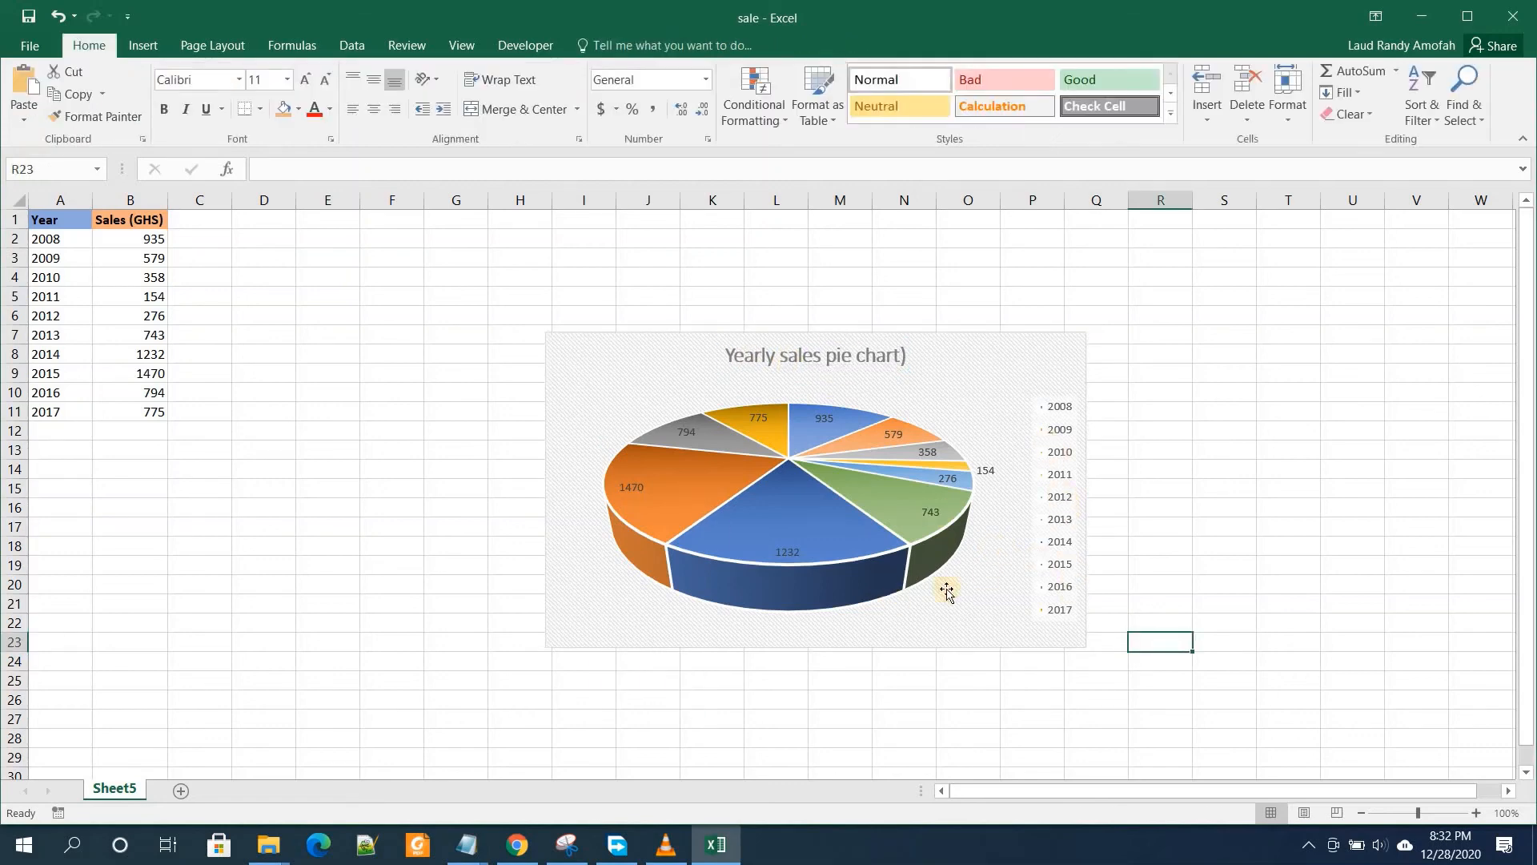
- Filter the 3-D pie chart to show only the categories 2008, 2009 and 2010
click(758, 417)
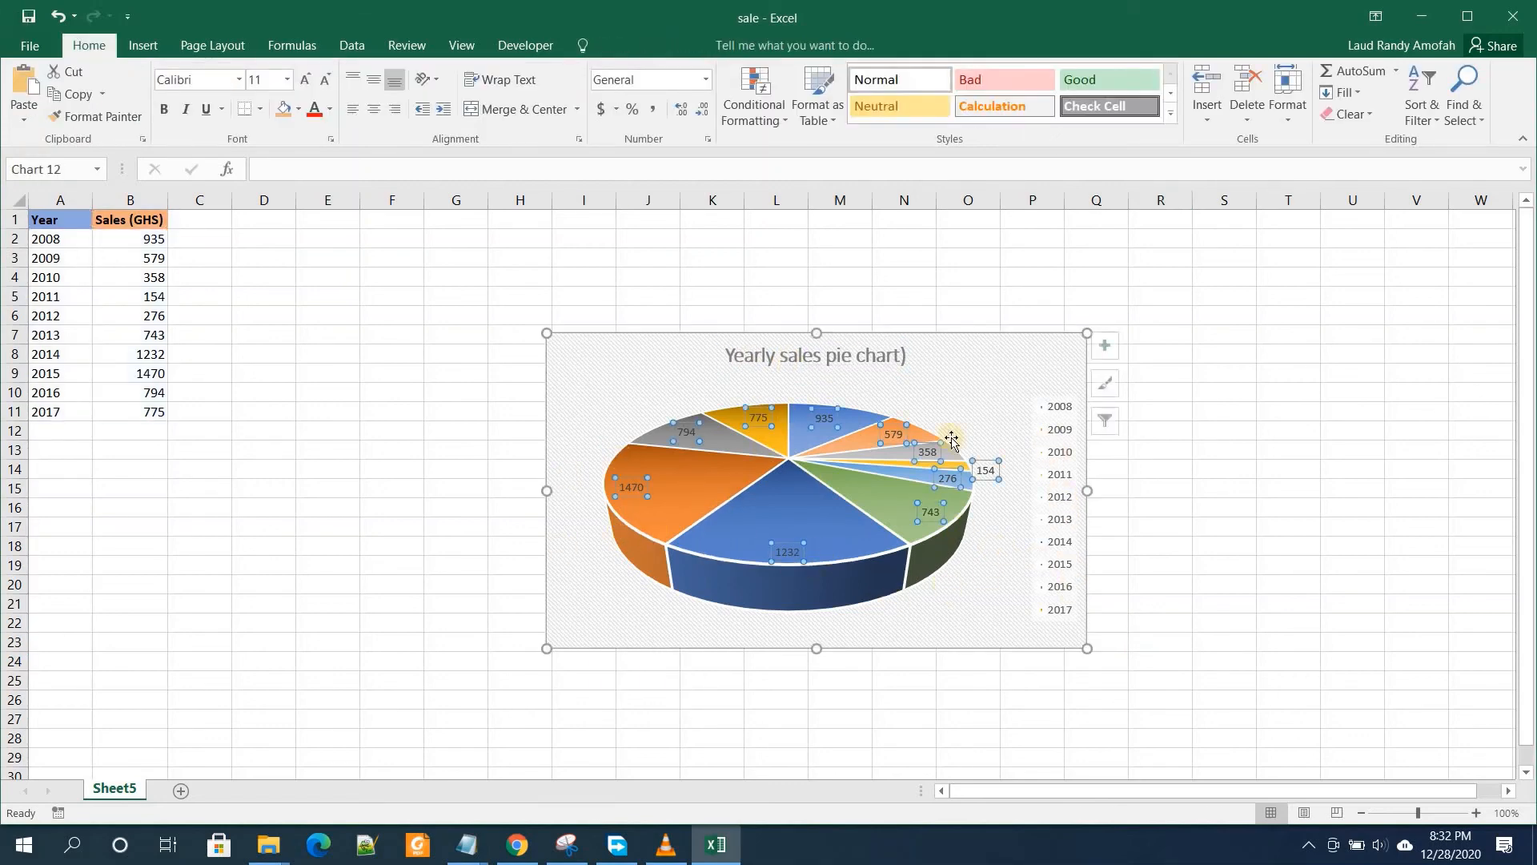
click(1117, 422)
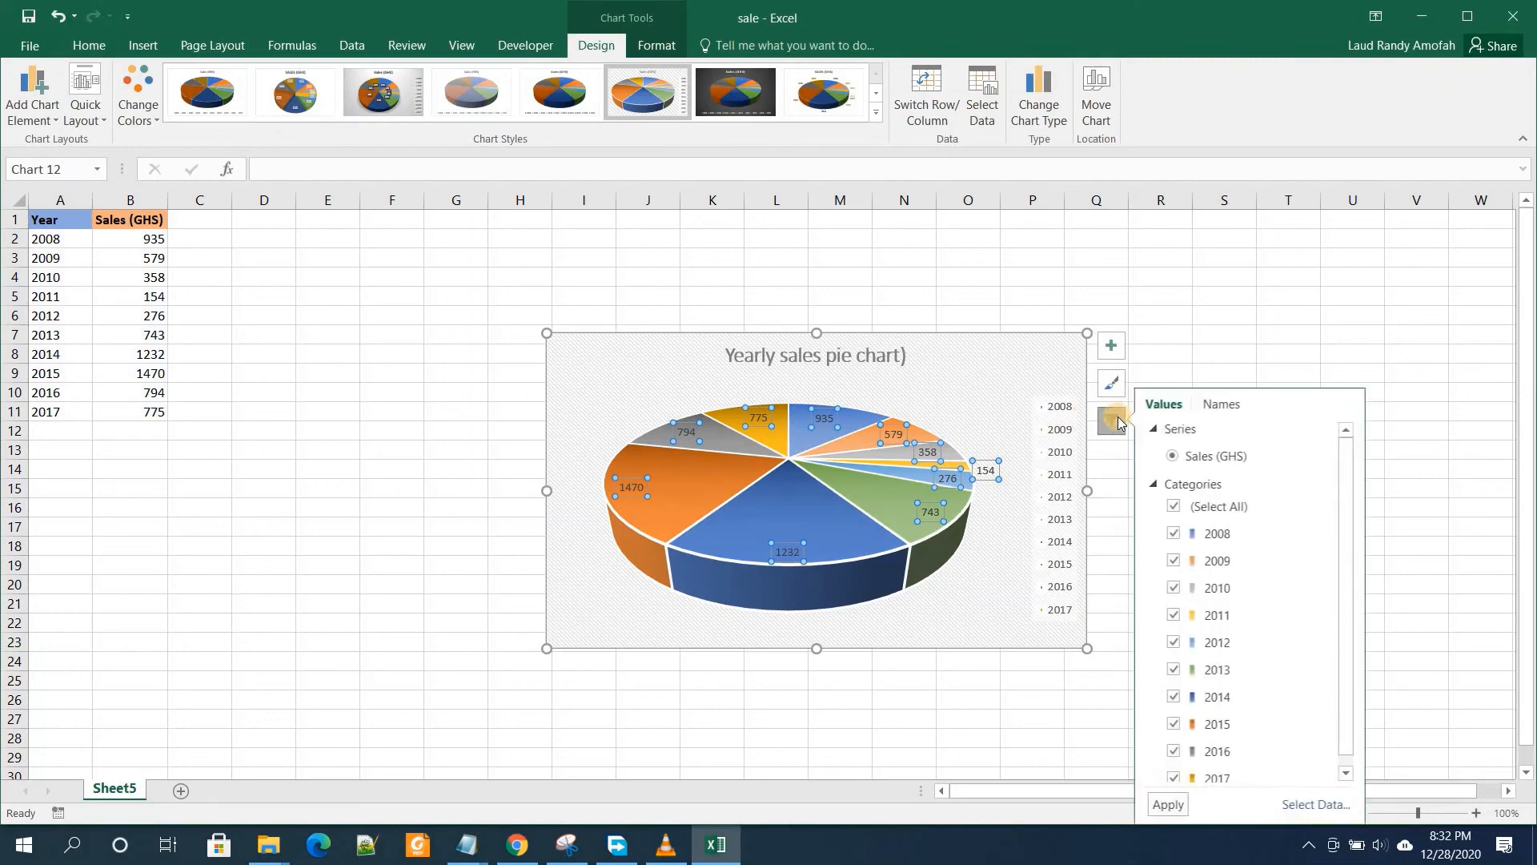
click(1175, 533)
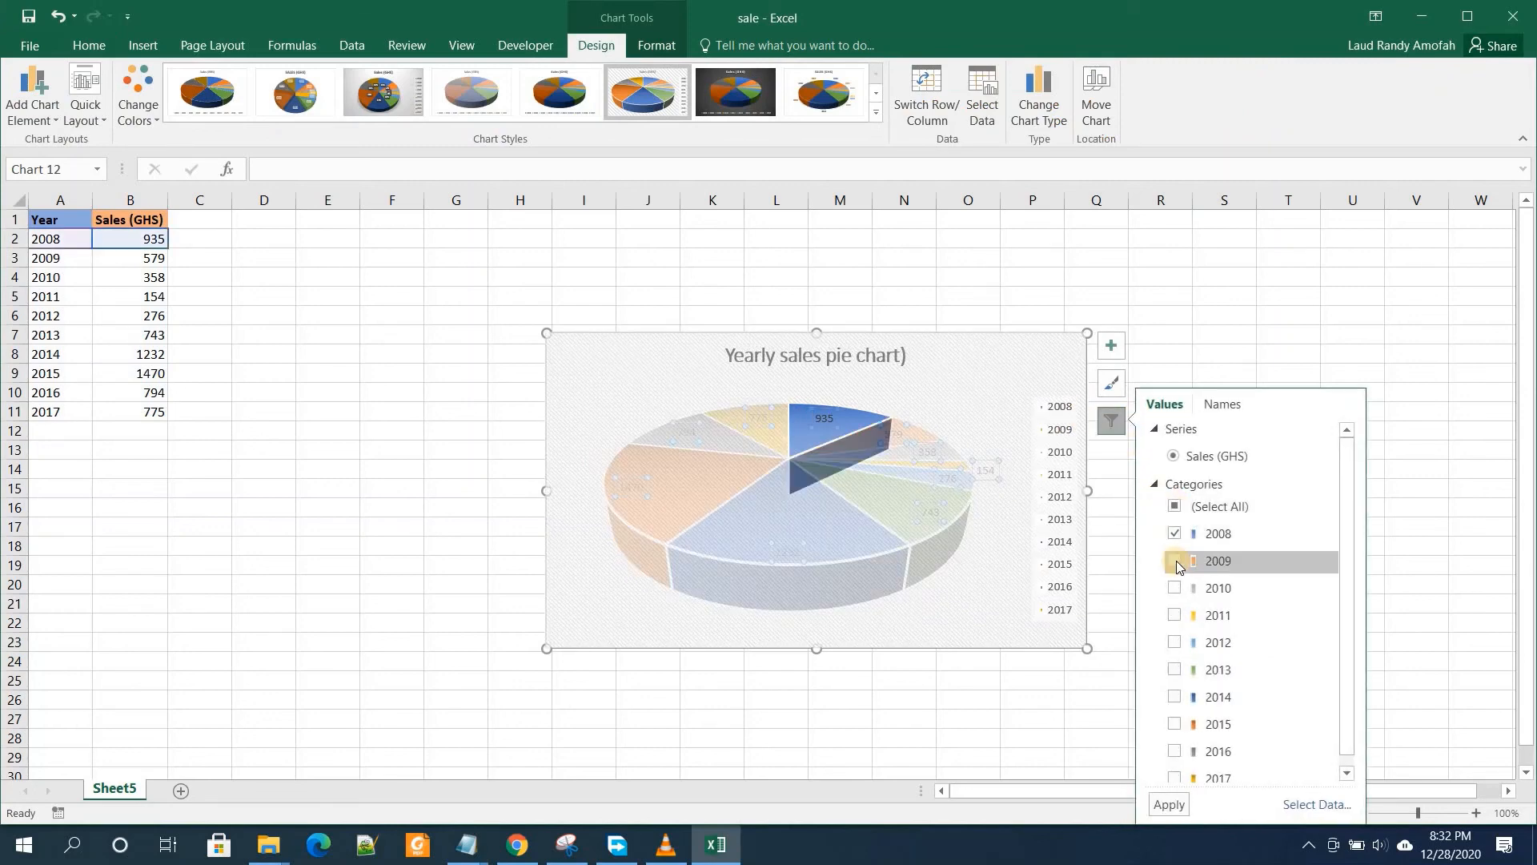
click(1175, 560)
click(1170, 591)
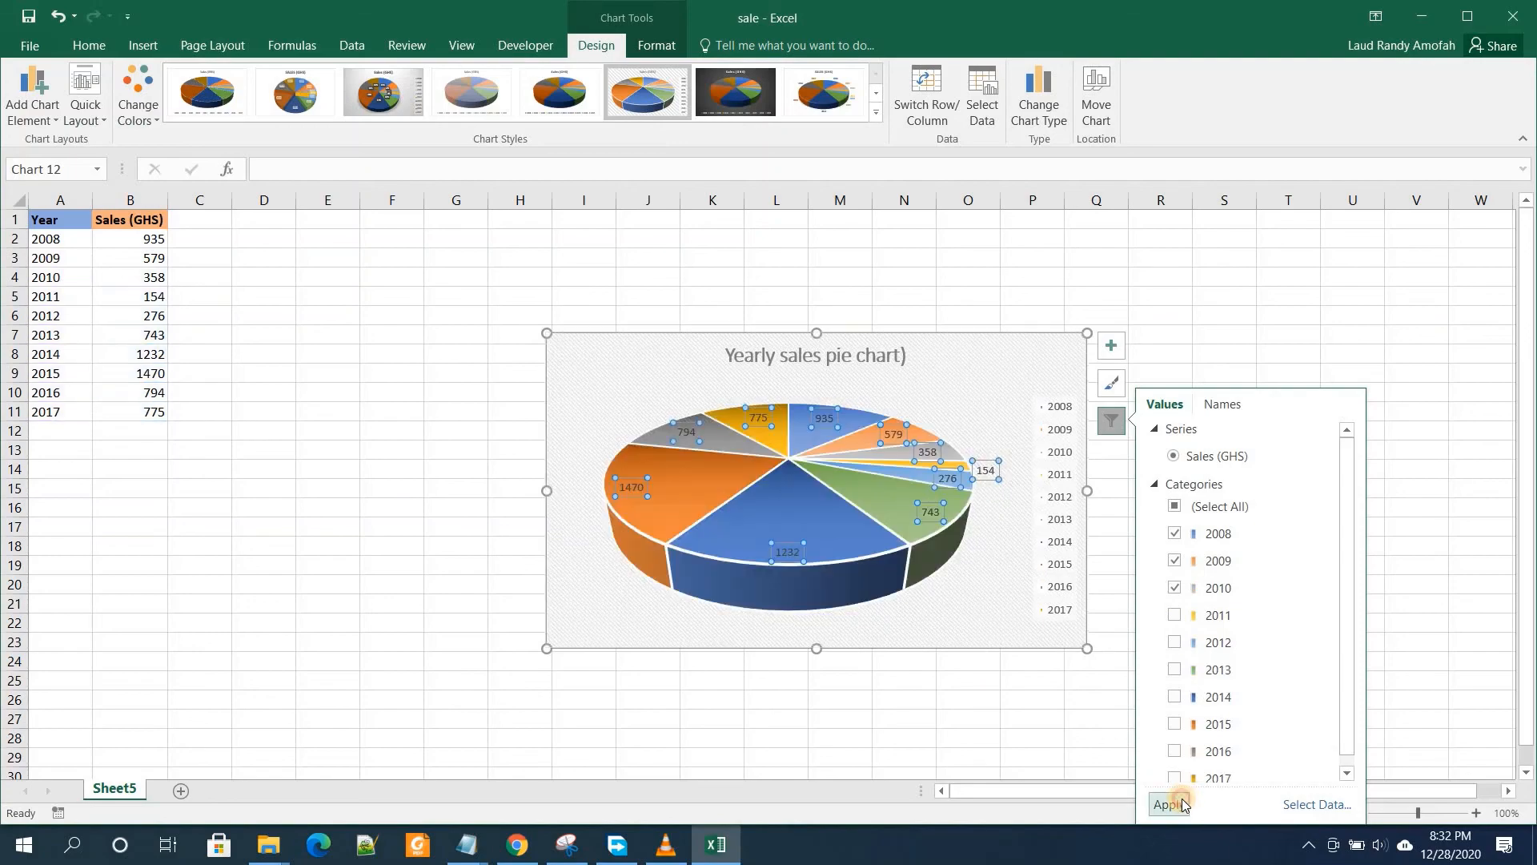
click(1181, 797)
click(863, 696)
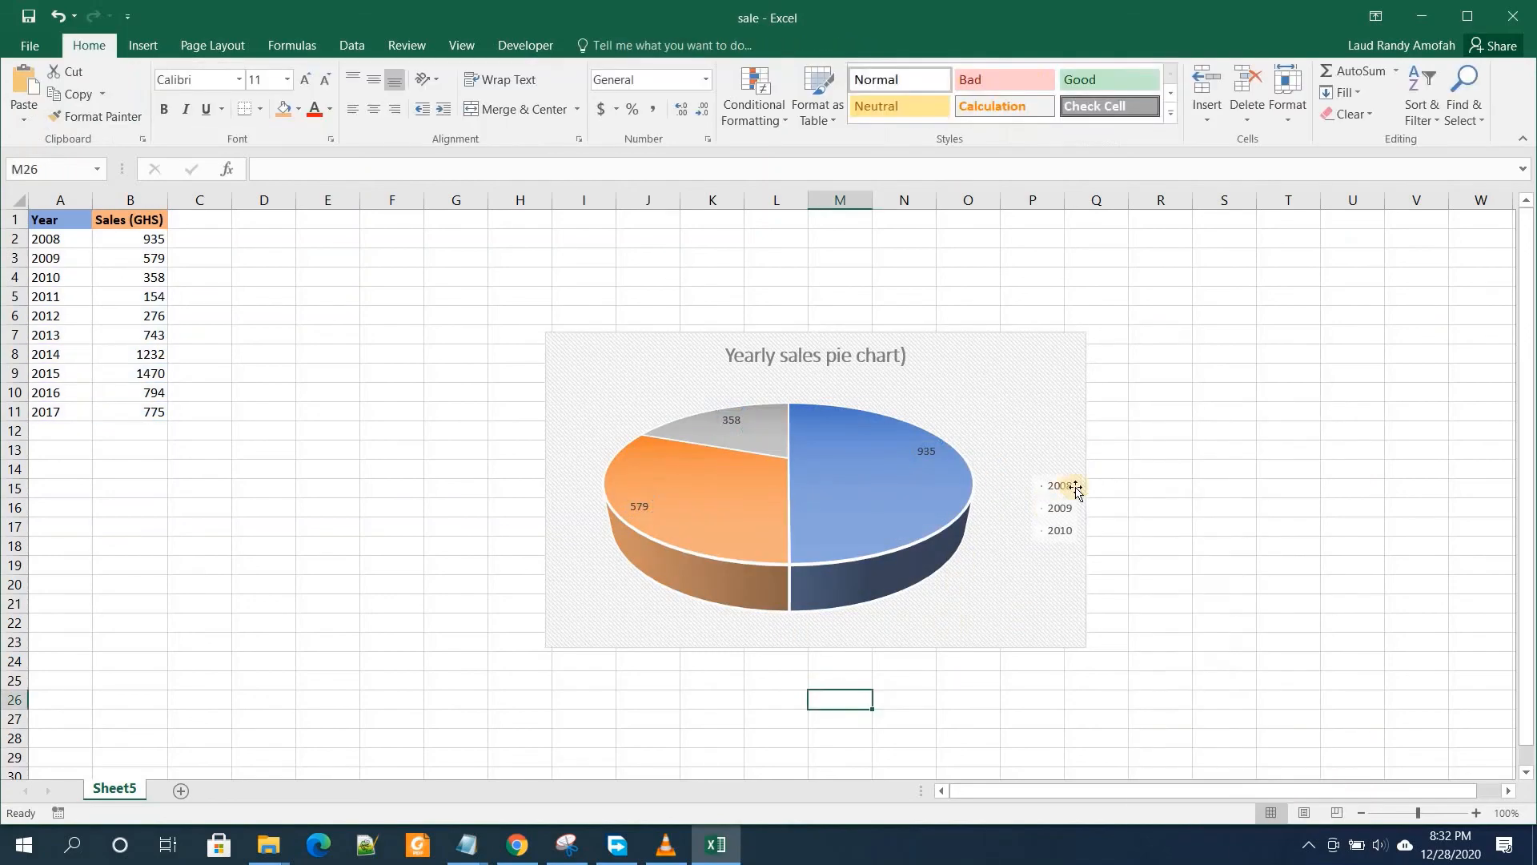
click(1061, 484)
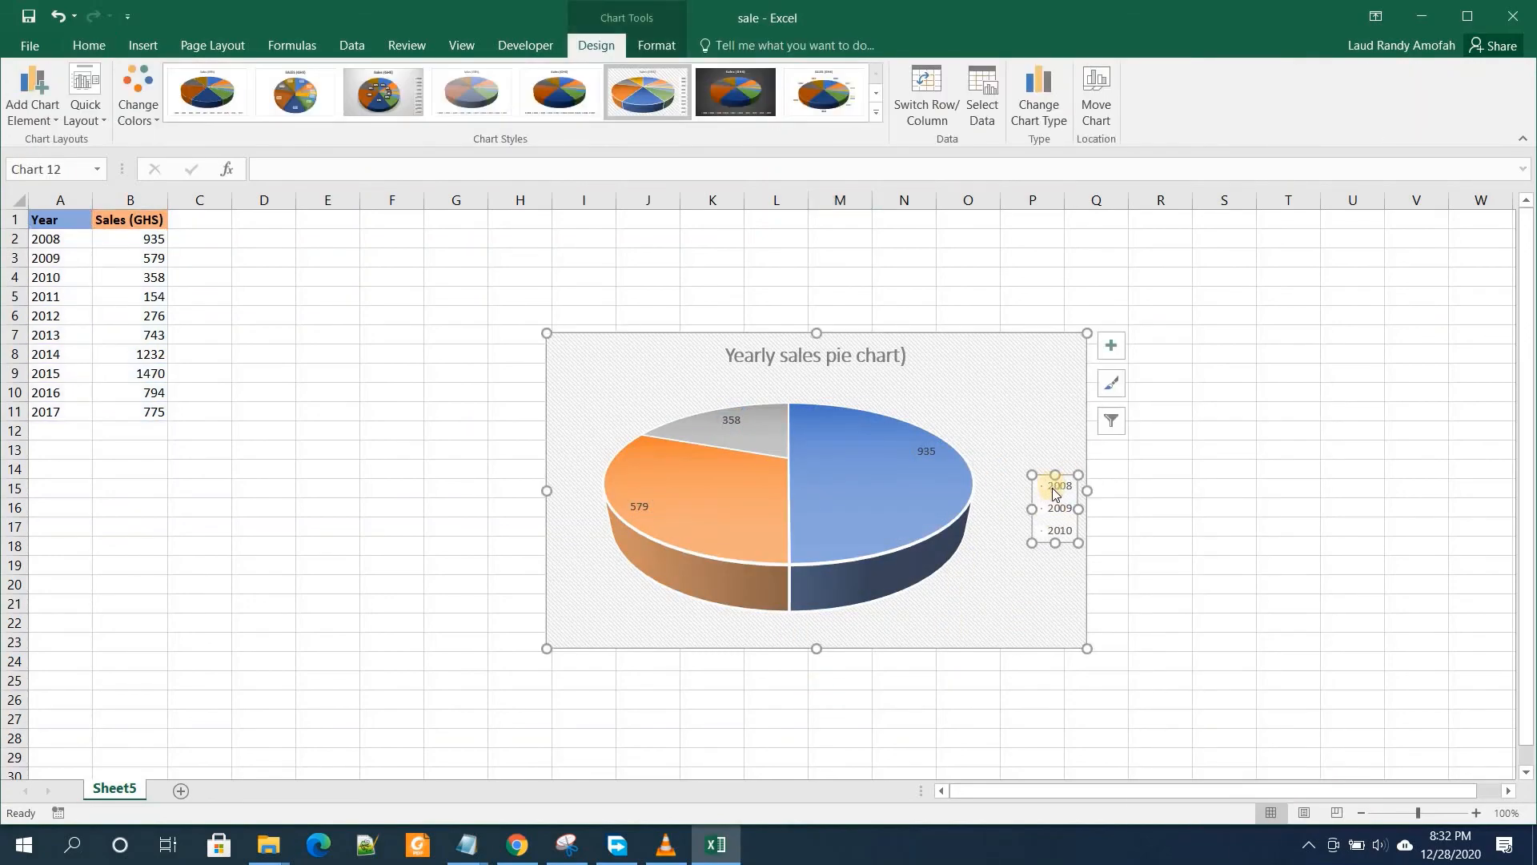
click(667, 308)
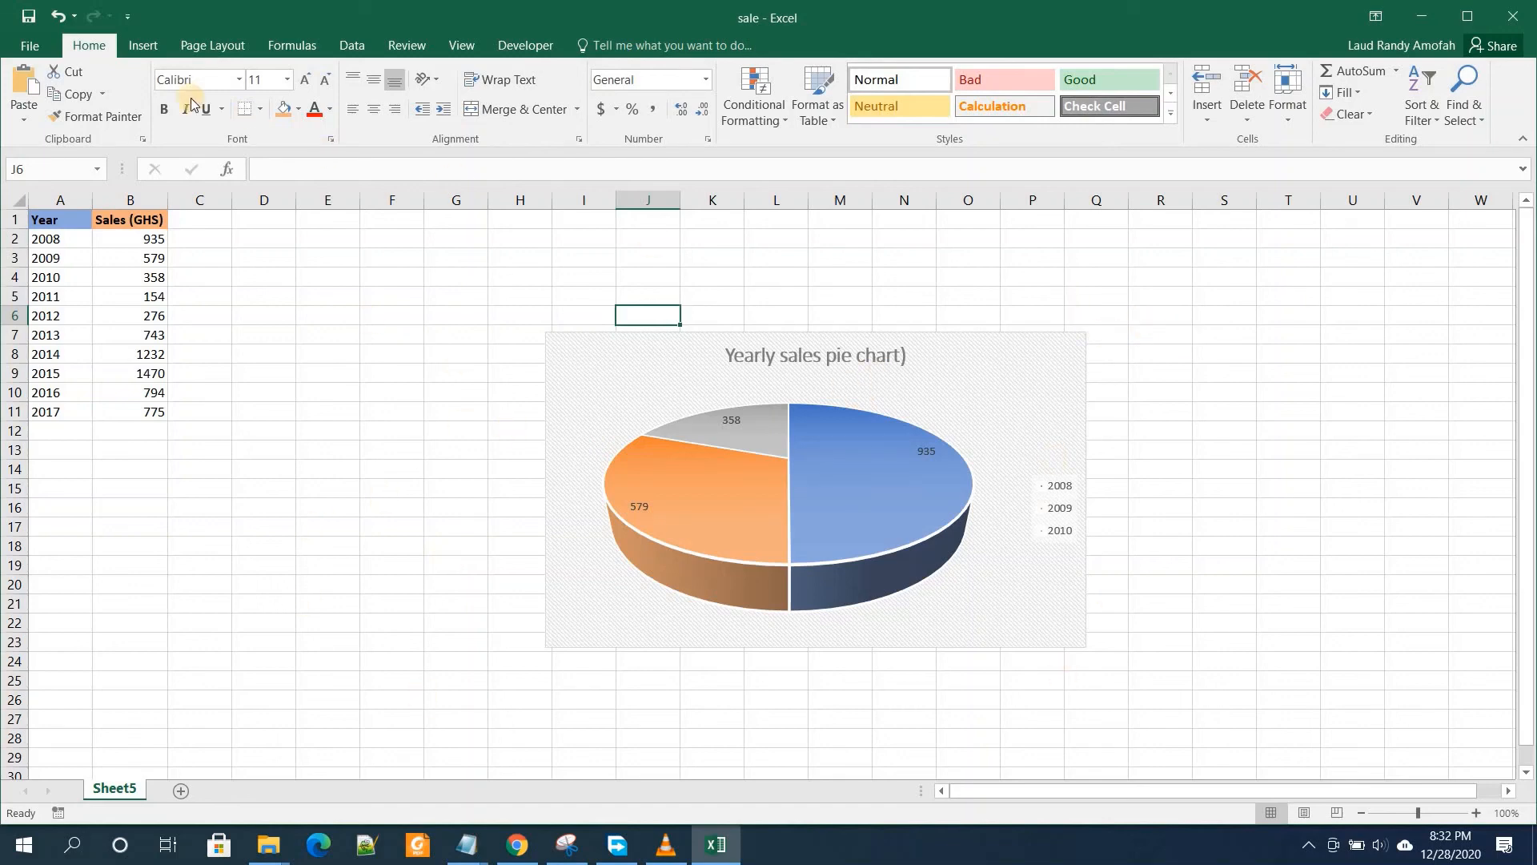
- Insert a 2-D area chart from columns A and B, plotting only Sales (GHS) with the years along the horizontal axis
drag(58, 194, 124, 196)
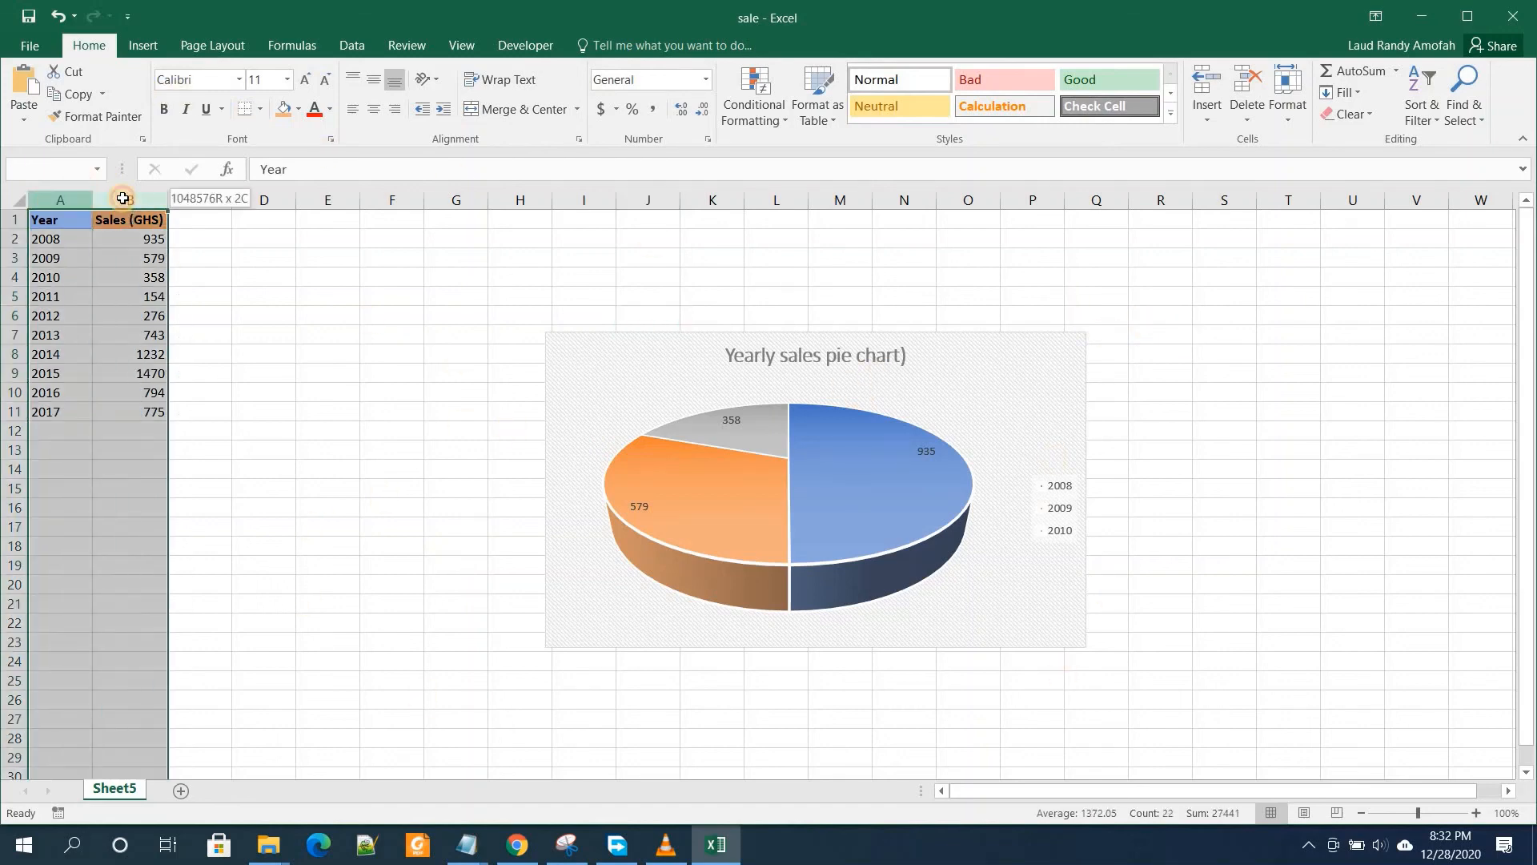
click(149, 44)
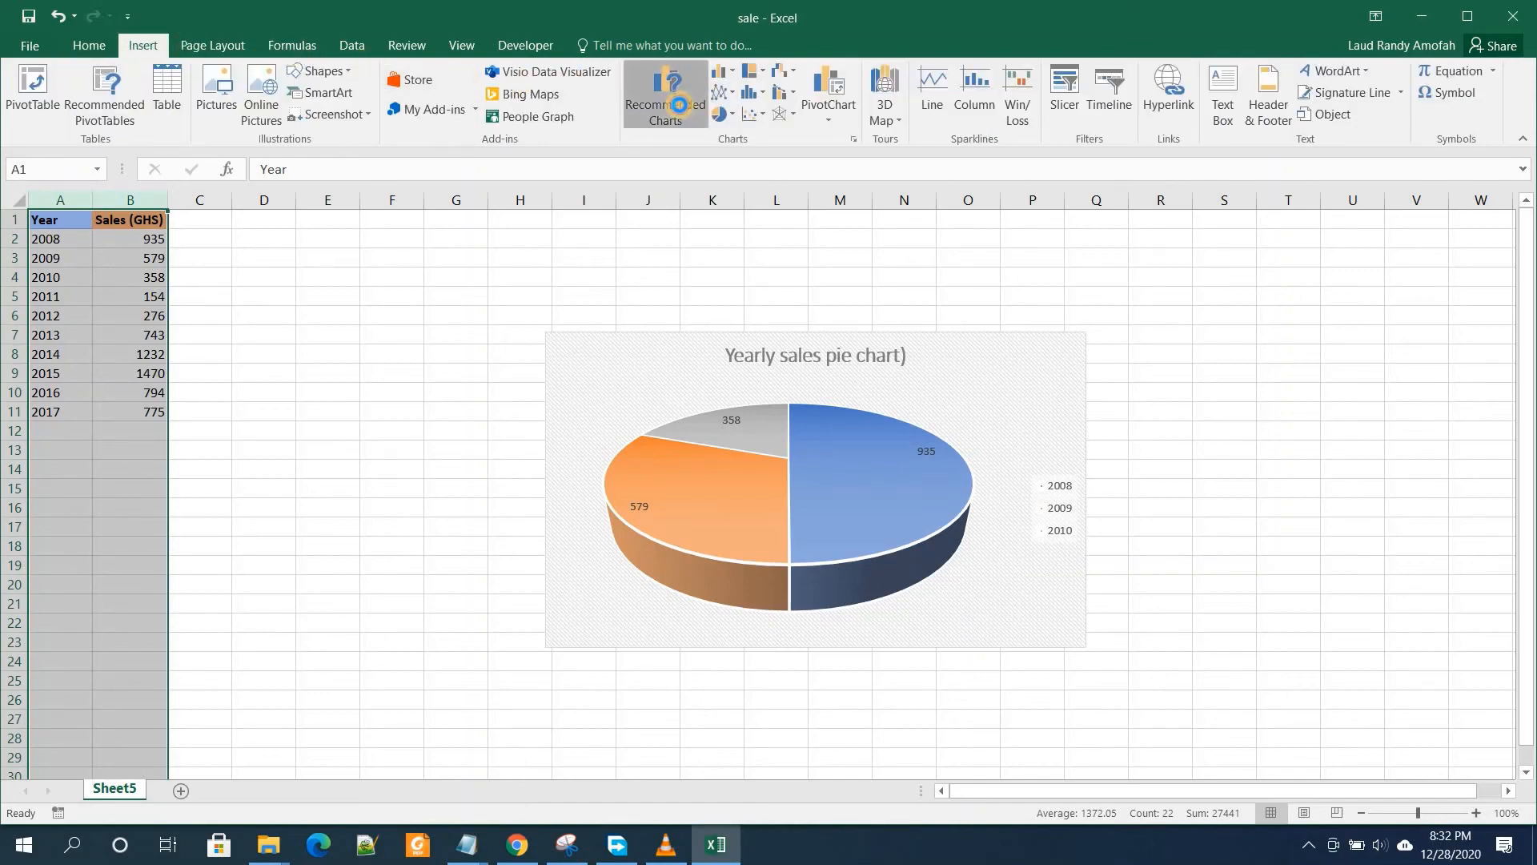
click(666, 122)
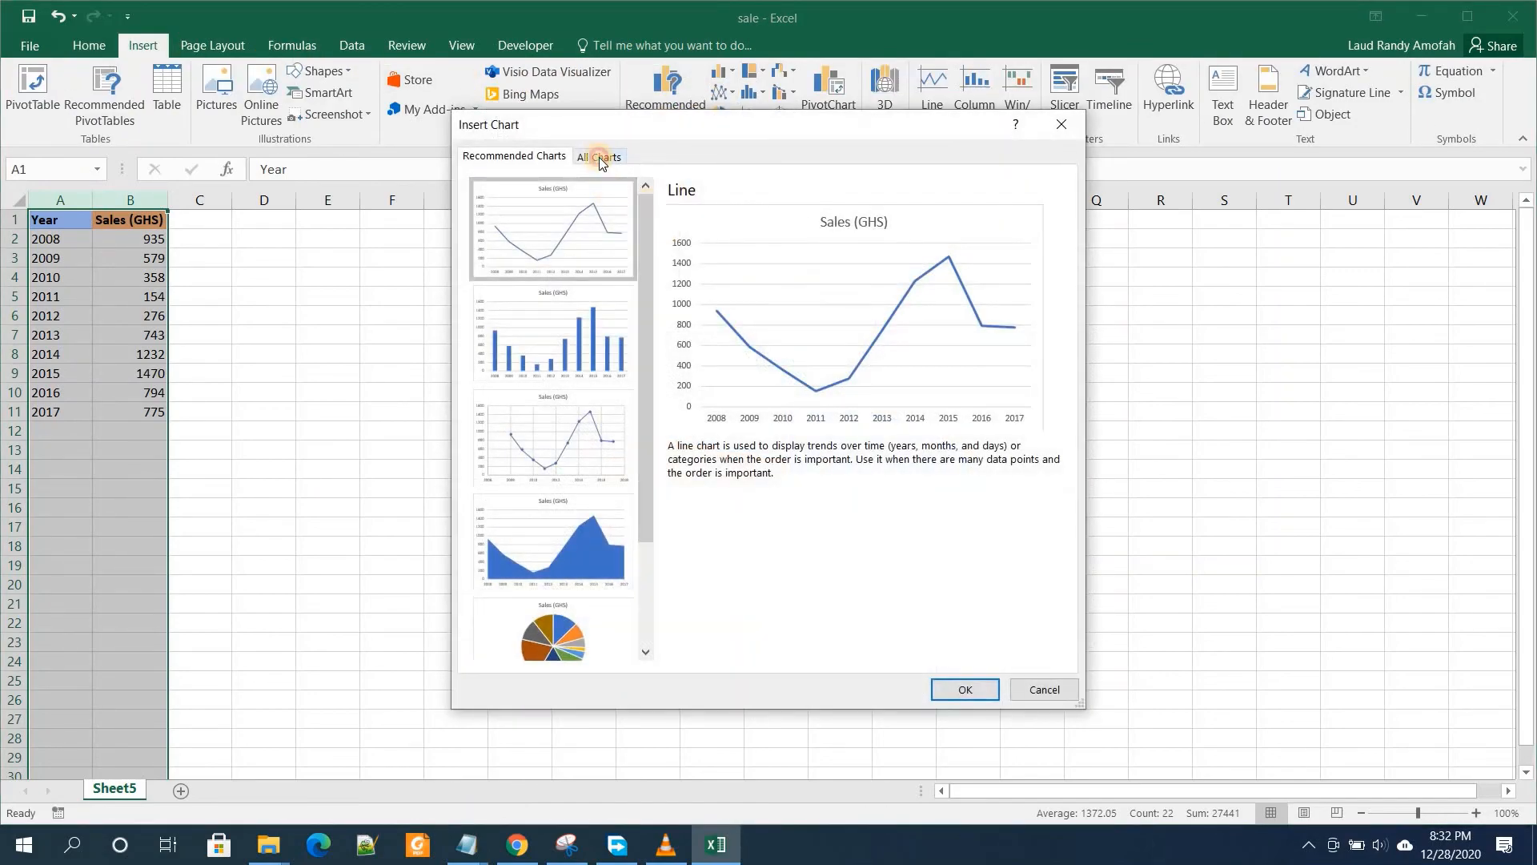
click(600, 157)
click(508, 365)
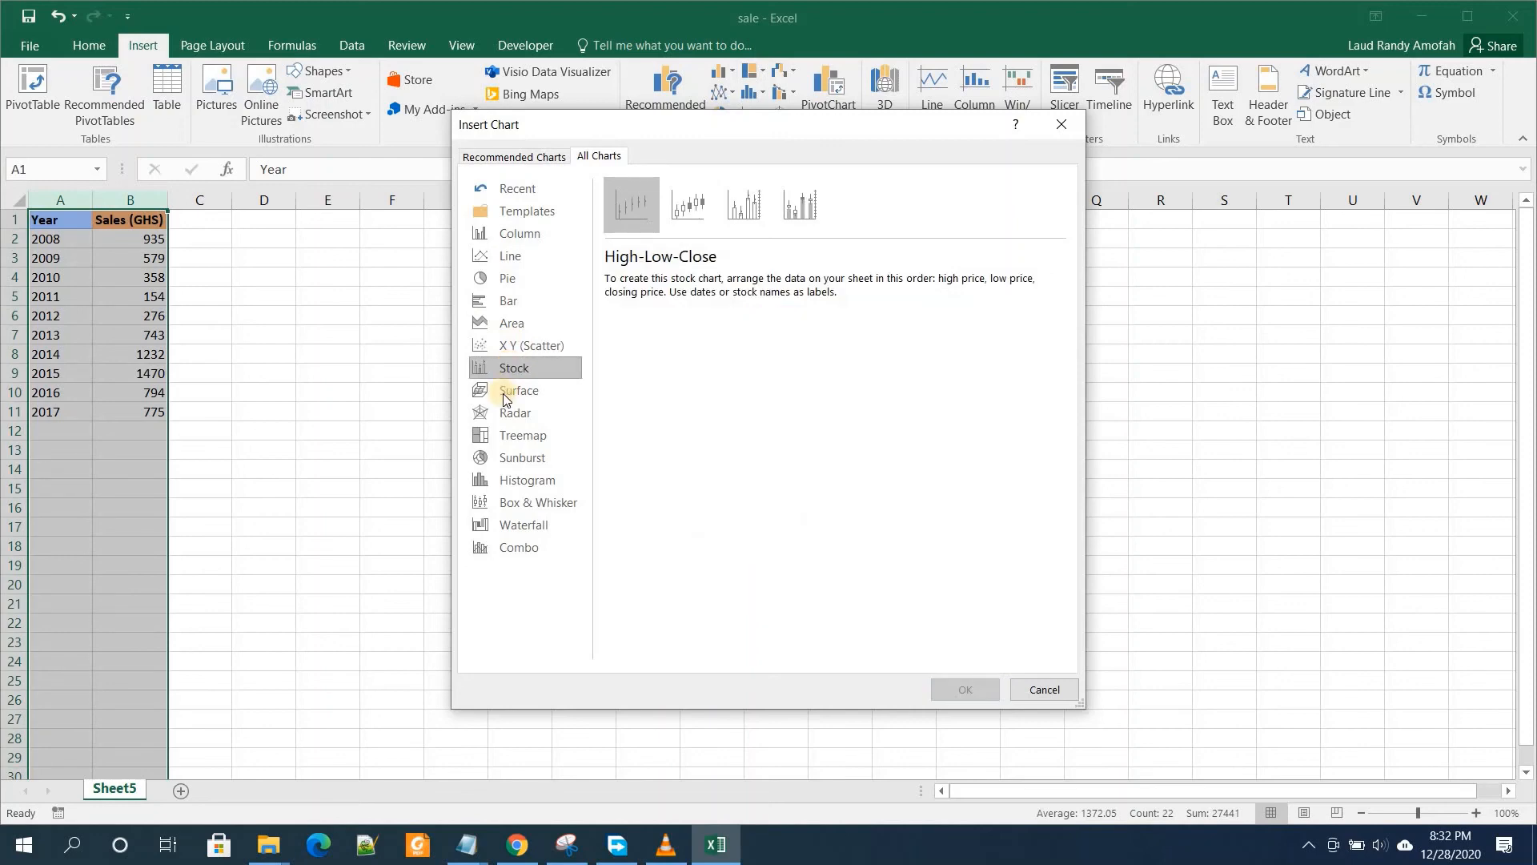
click(496, 324)
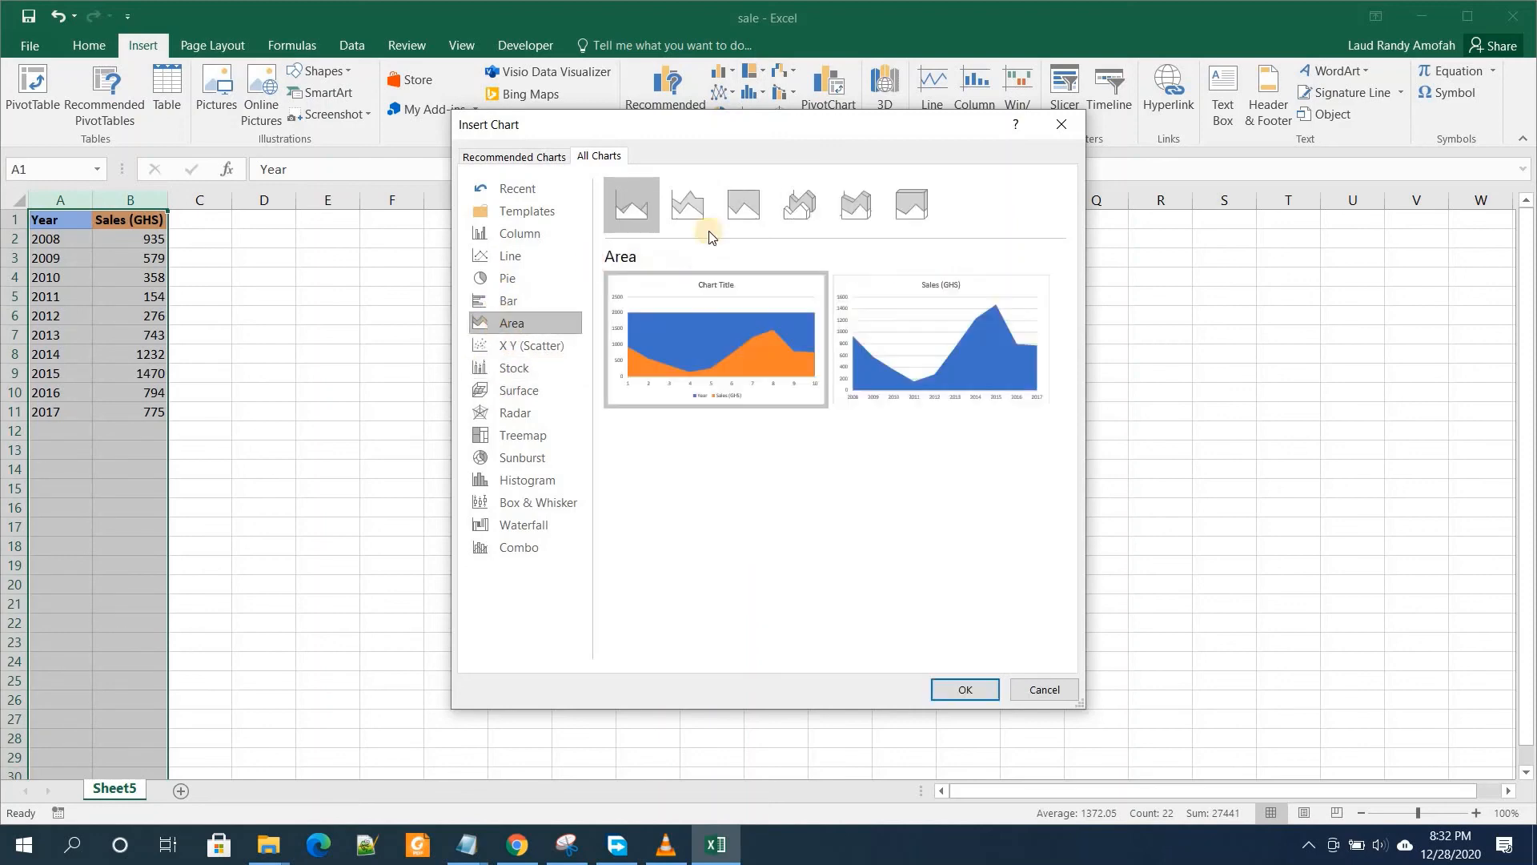
mouse_move(624, 336)
mouse_move(963, 349)
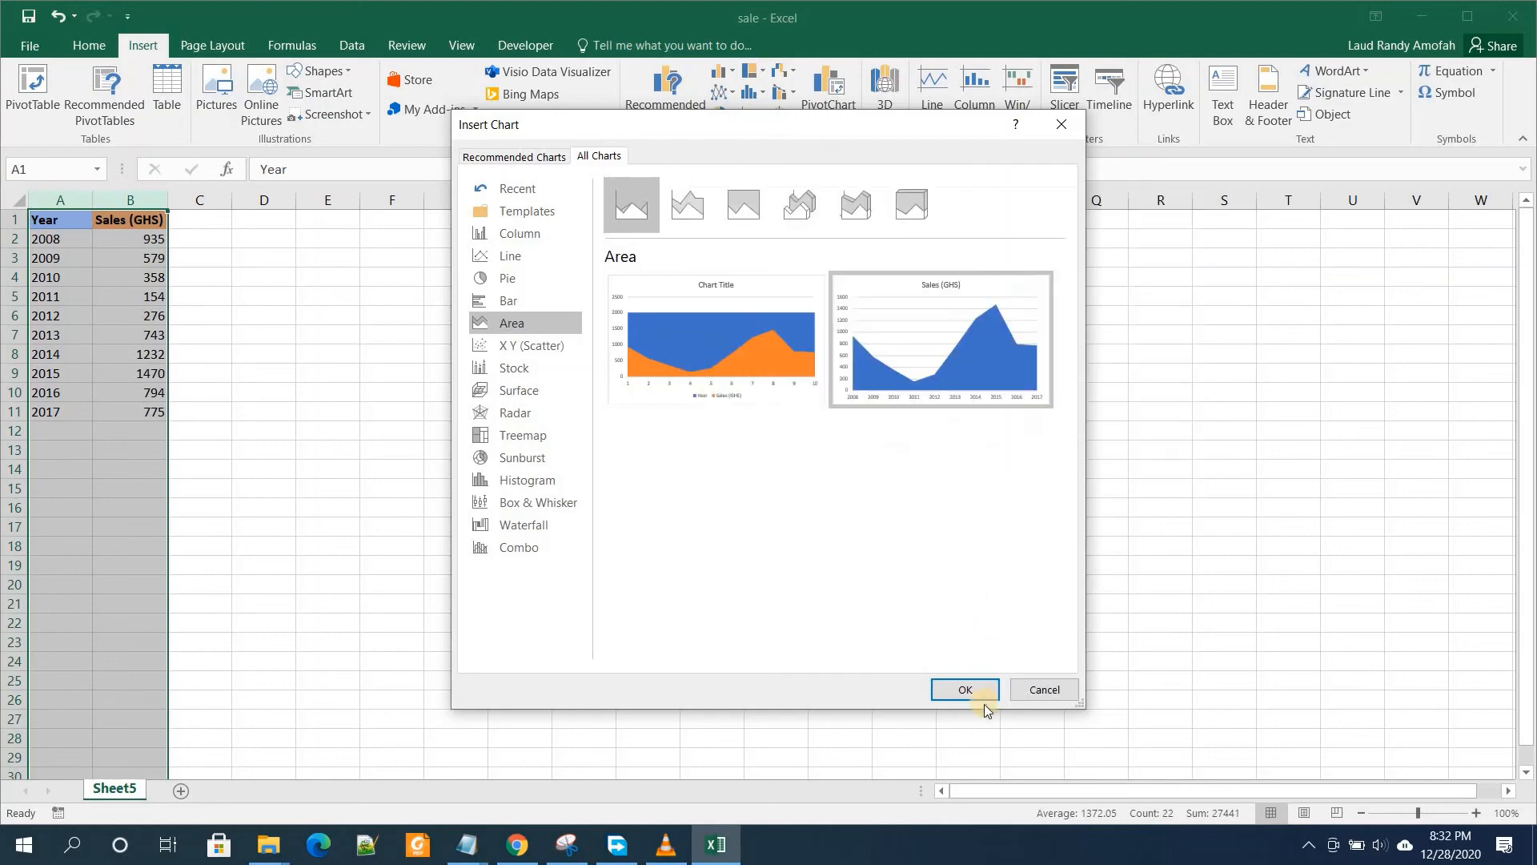
click(967, 689)
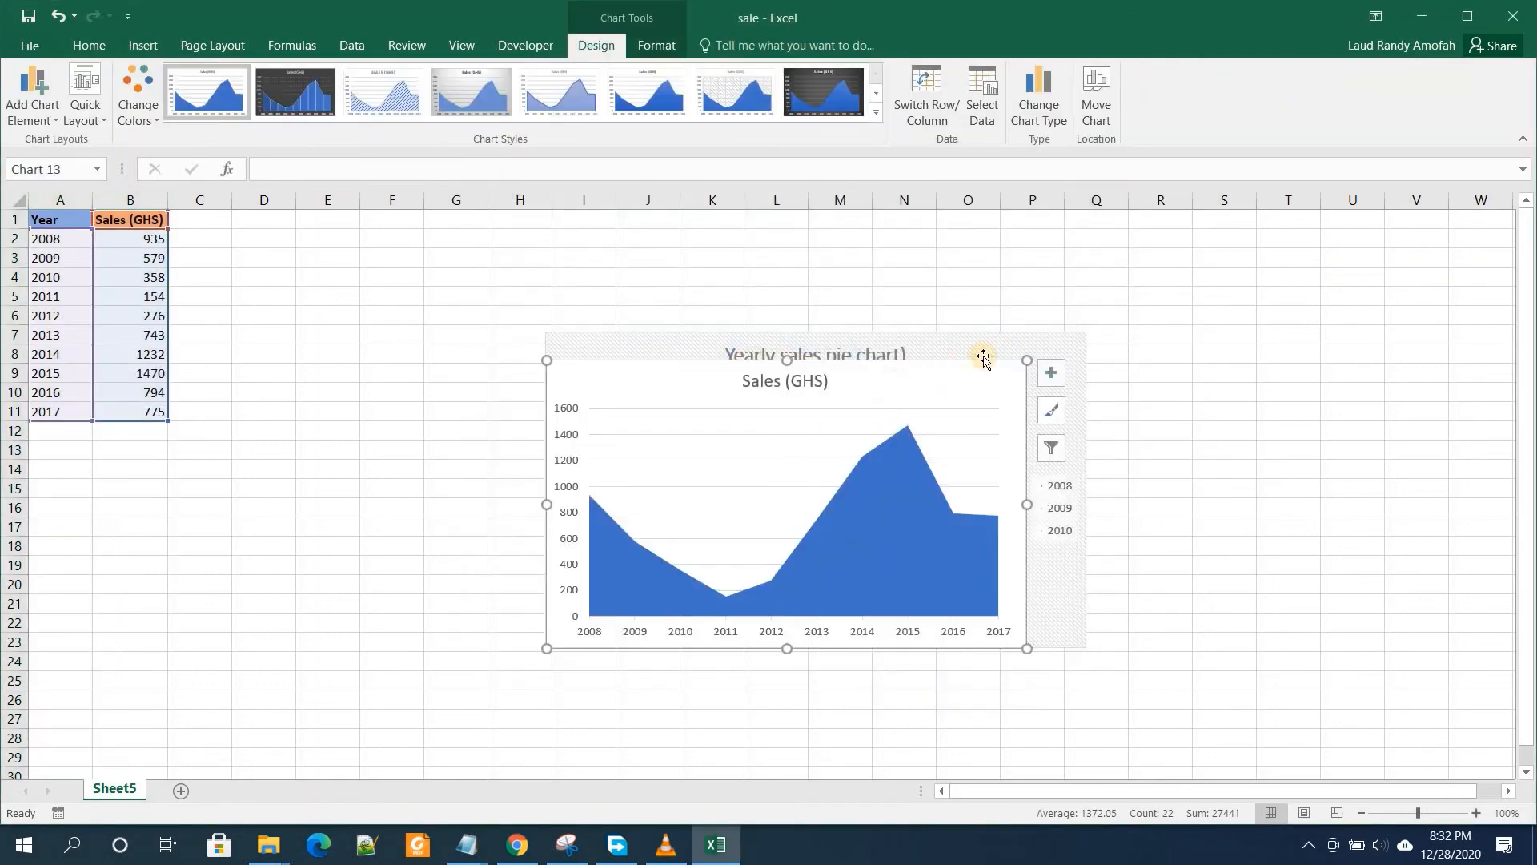
- Enlarge the area chart from its upper-right corner and apply the eighth chart style, with a dark gradient background
drag(1113, 312, 1187, 285)
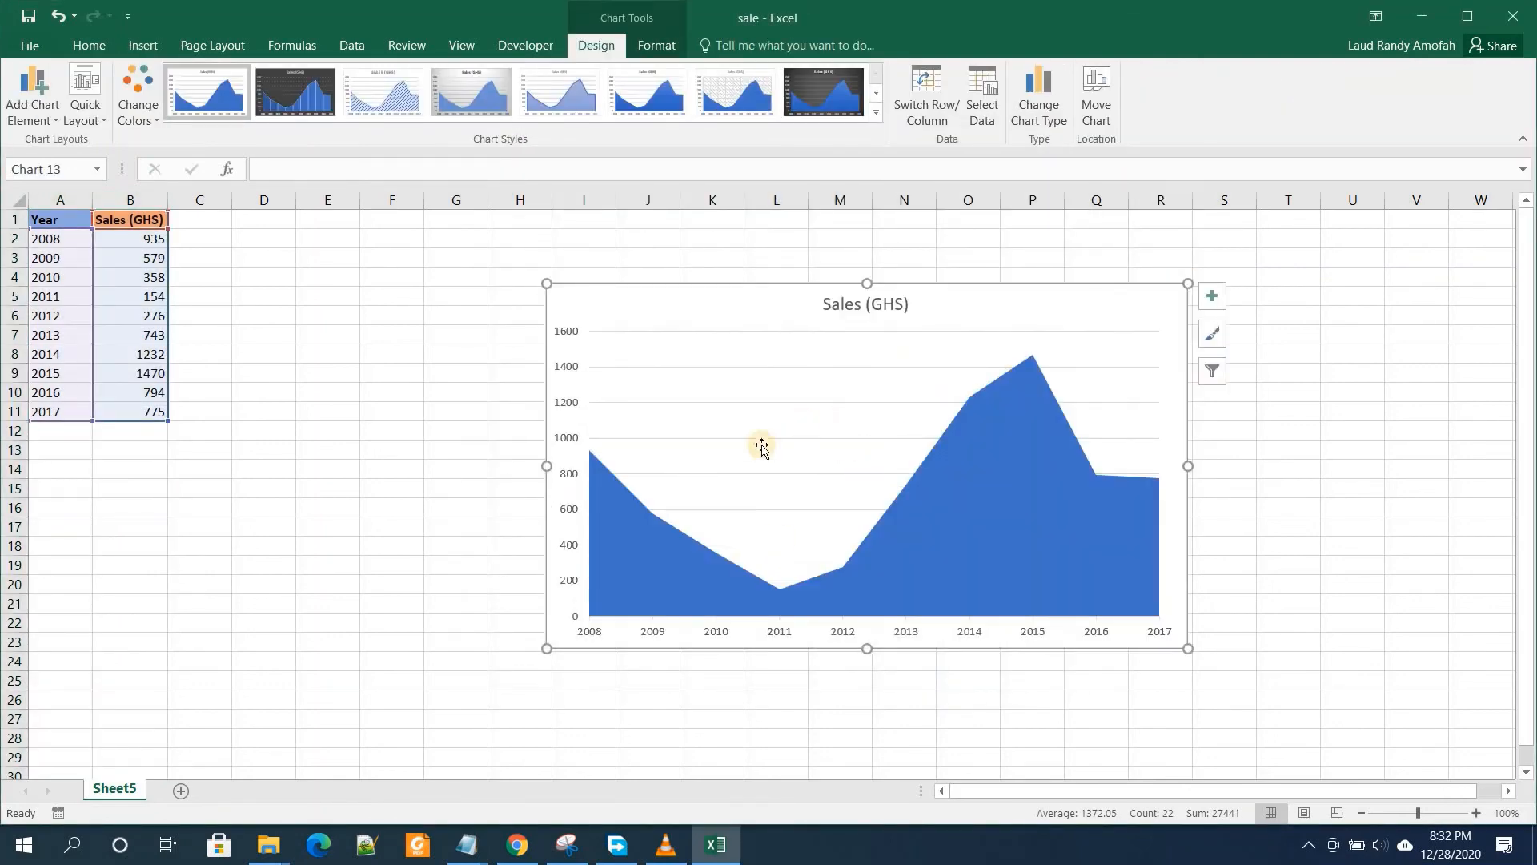
click(86, 112)
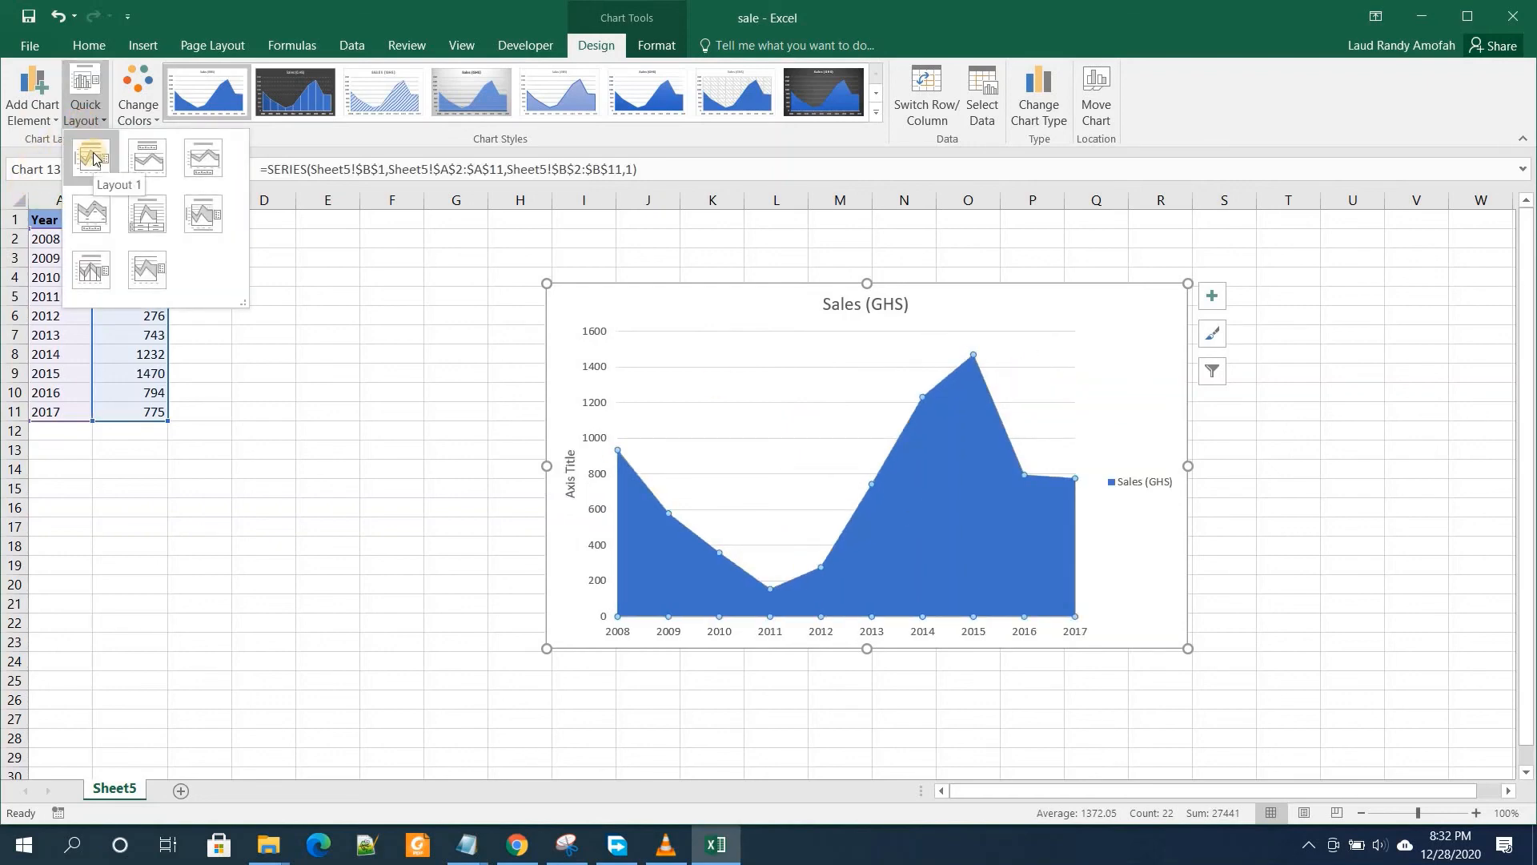
click(766, 337)
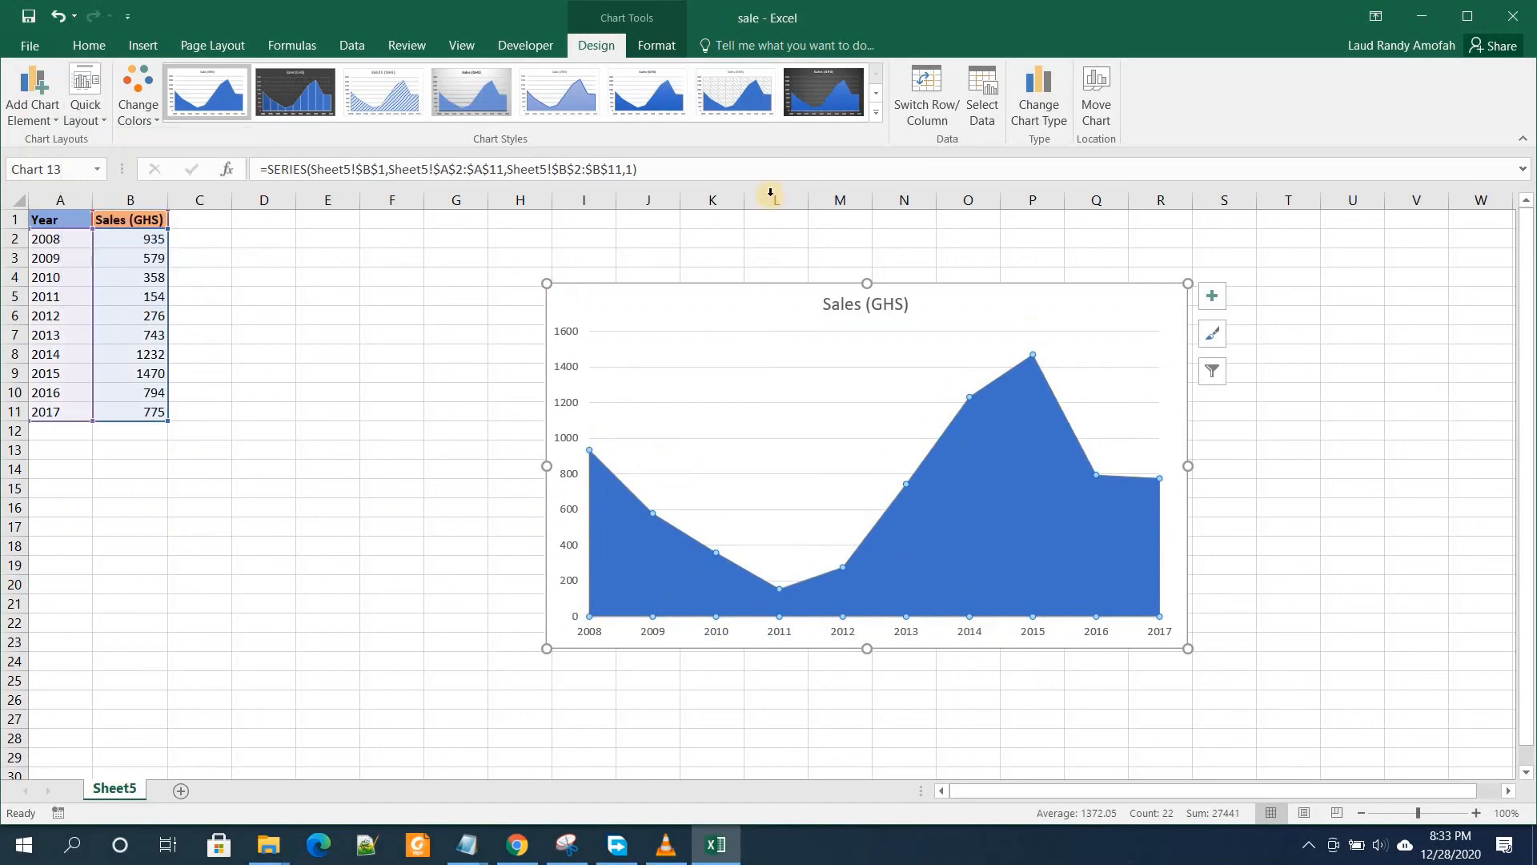
click(815, 95)
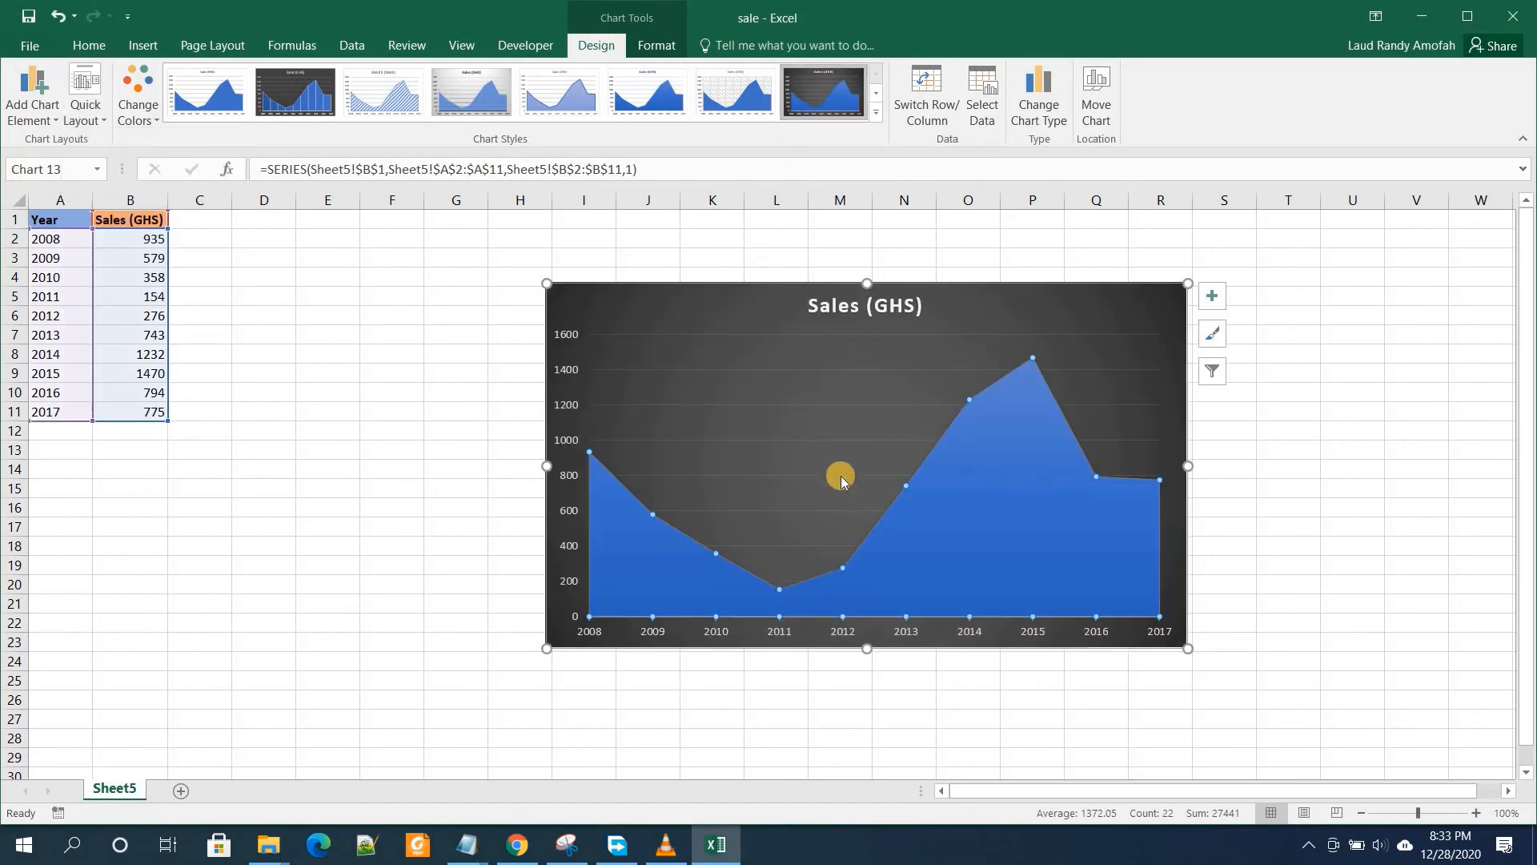
click(416, 391)
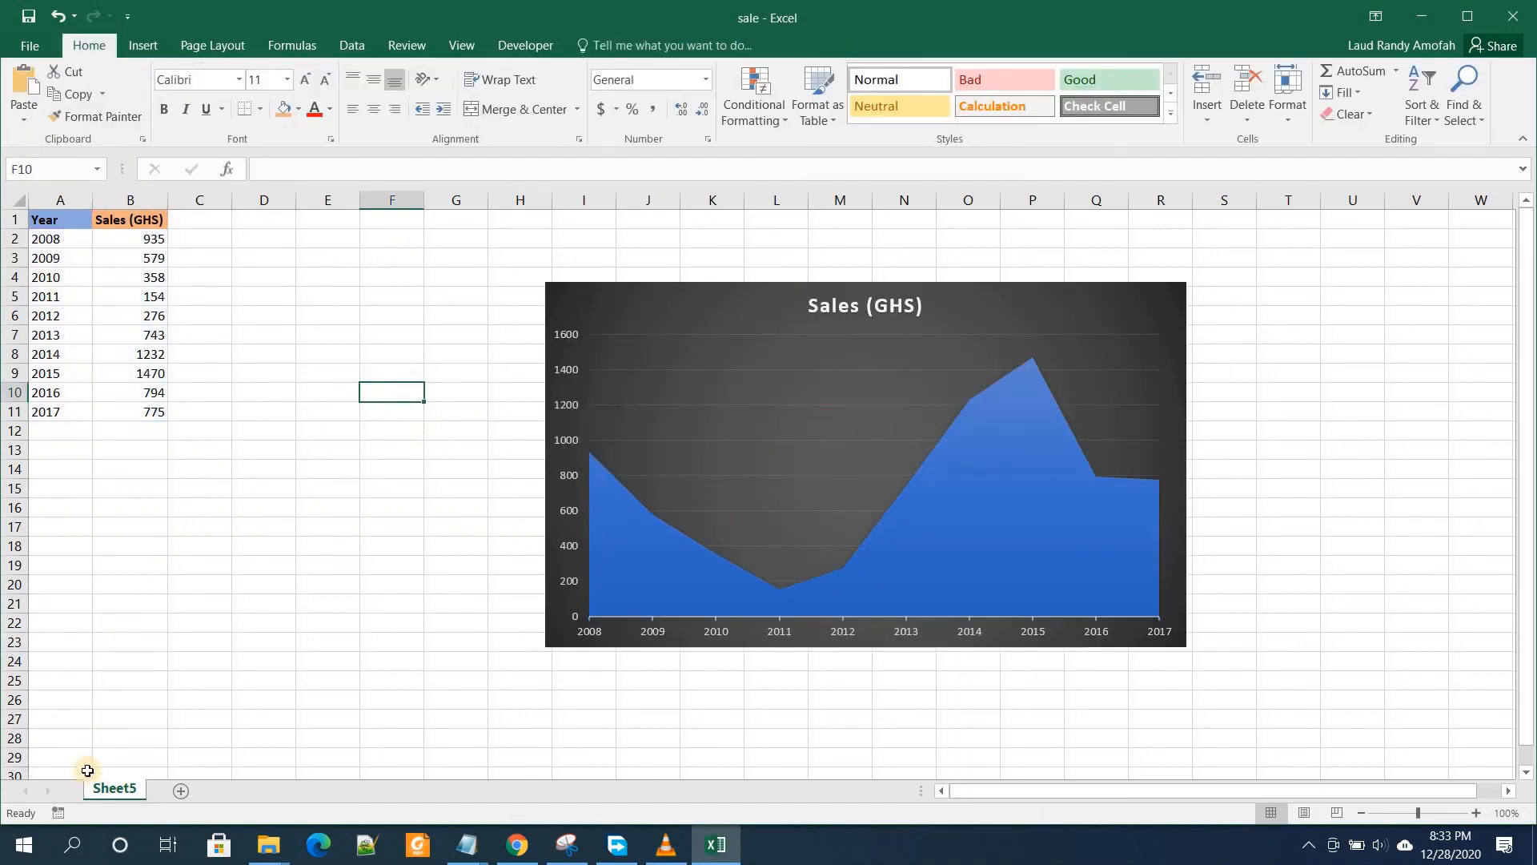
- Find Notepad through the Windows search and open a new blank Notepad window
click(74, 846)
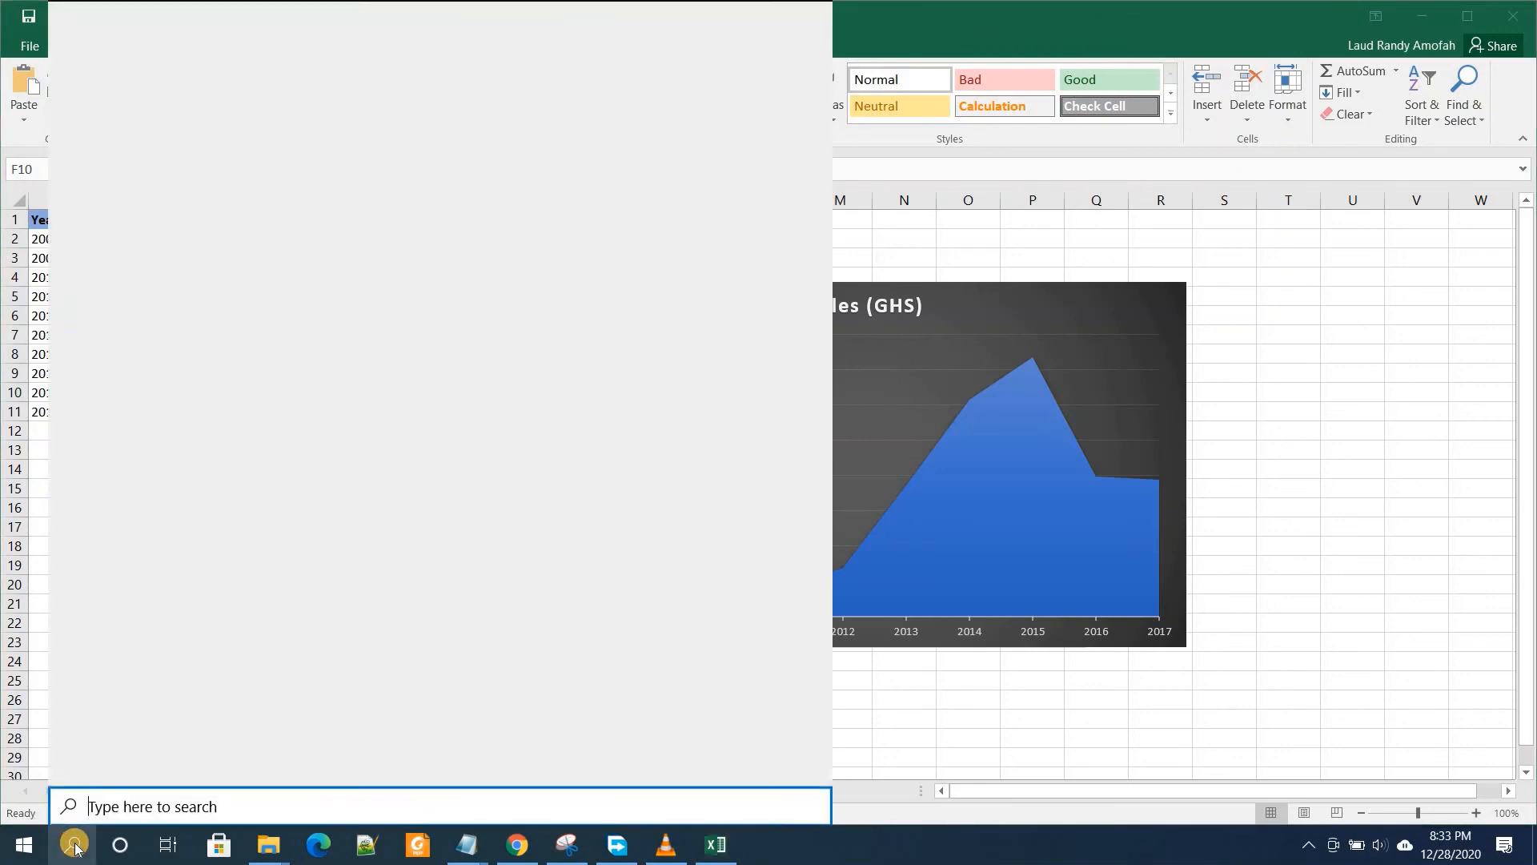
text(note)
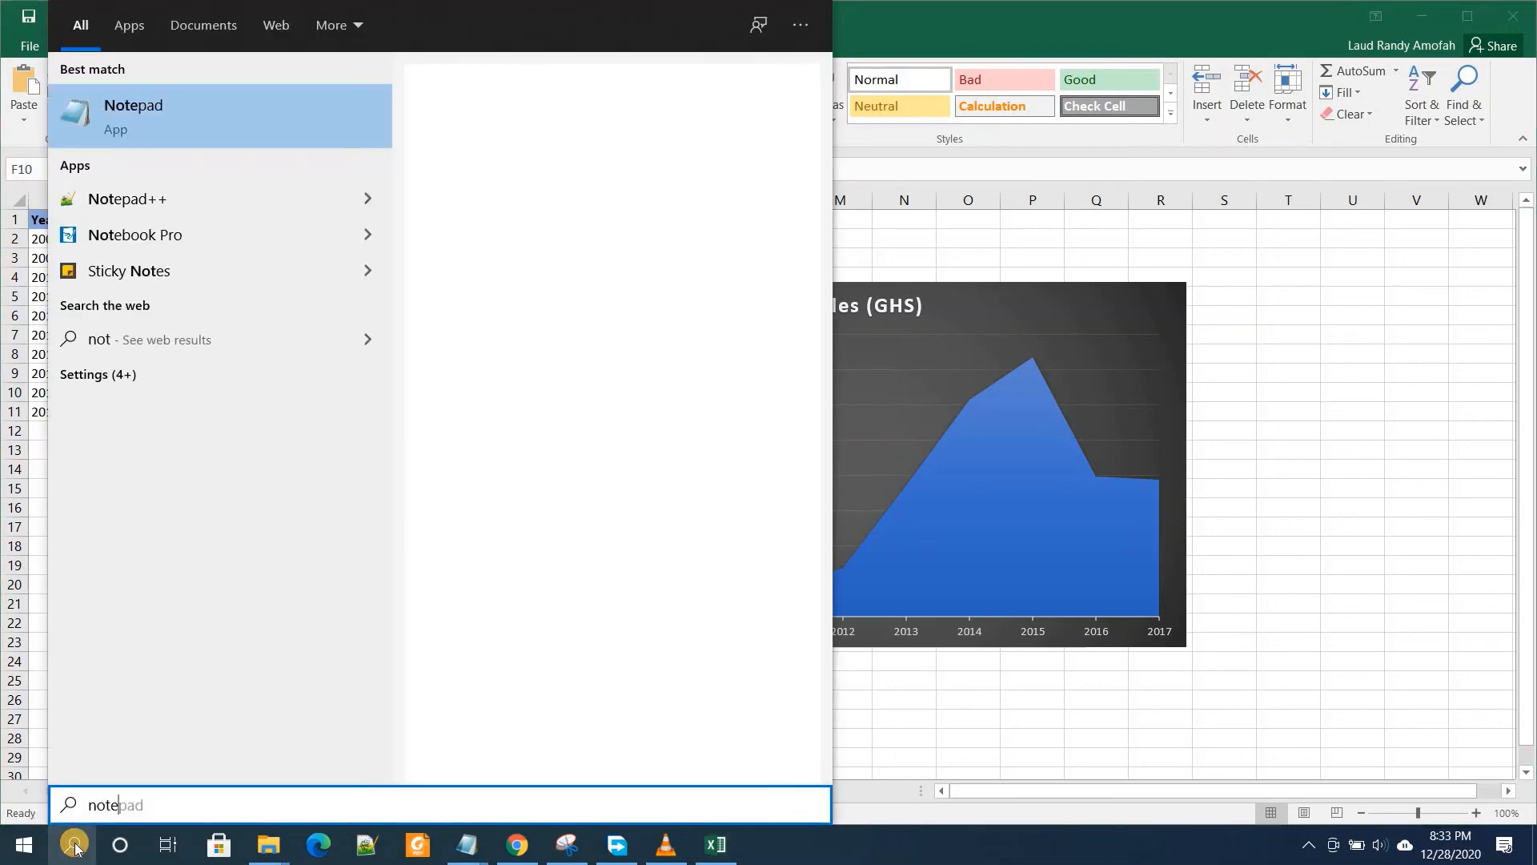
key(Return)
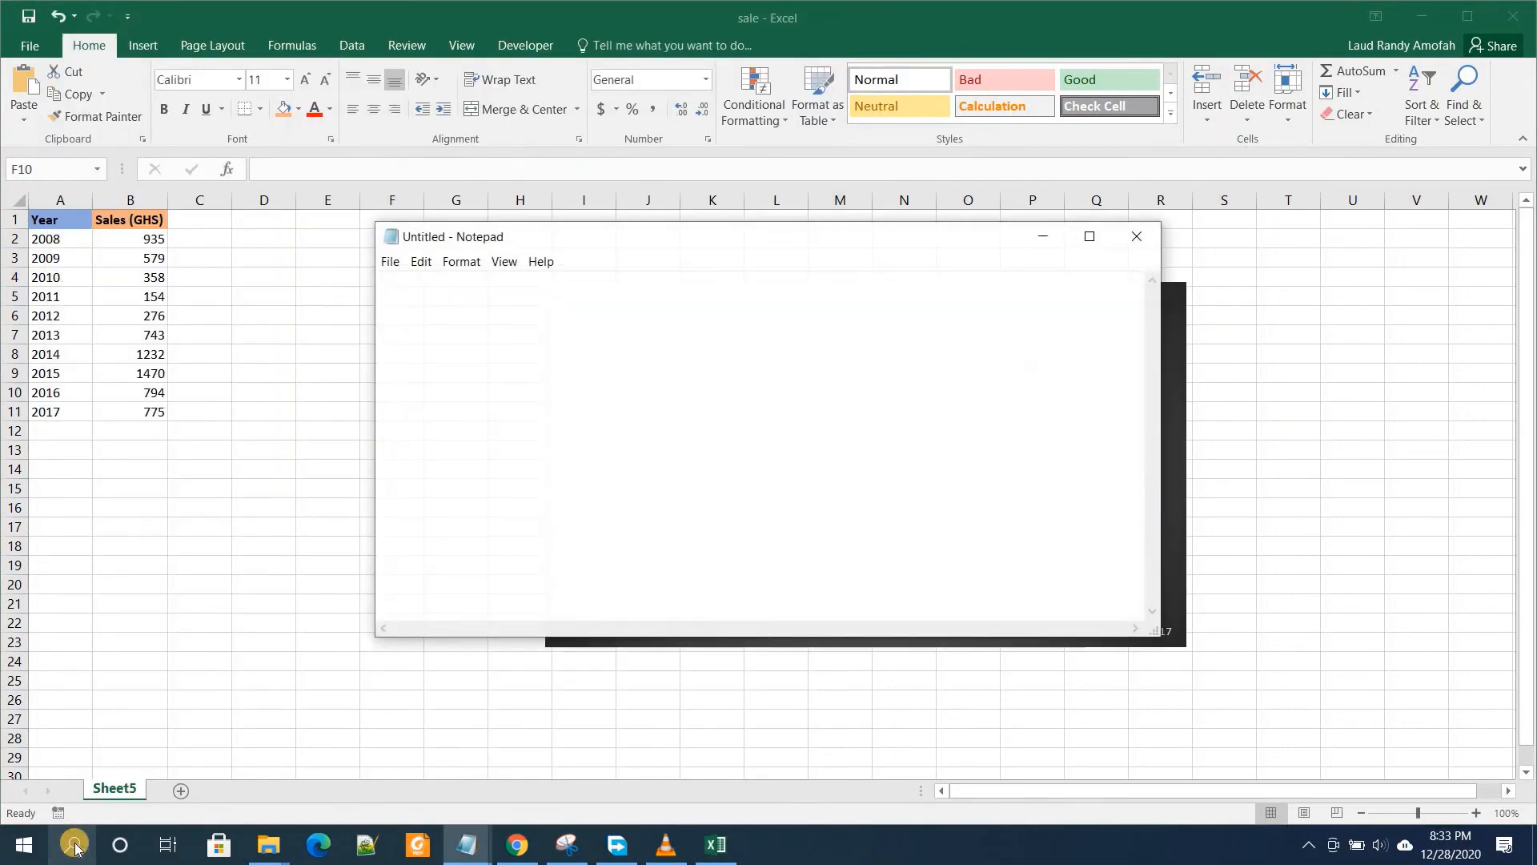